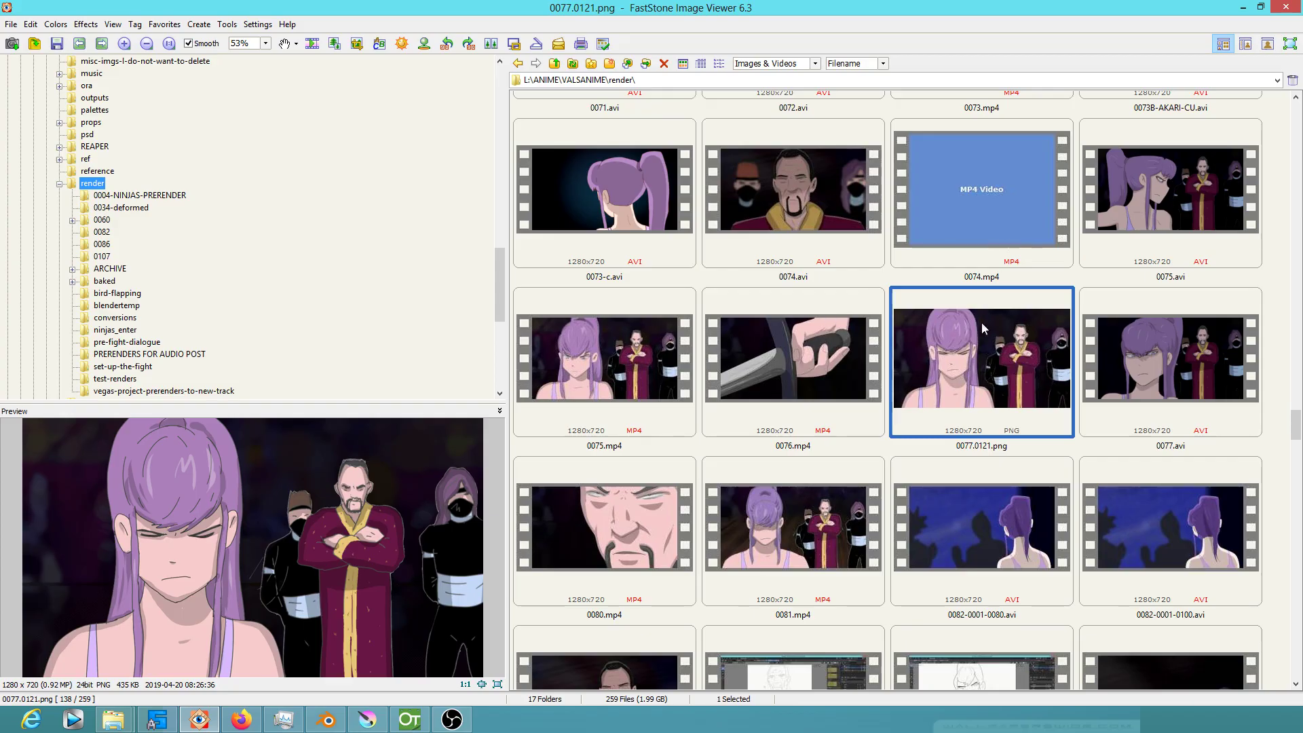
- View the still 0077.0121.png full screen and compare it with the thumbnail of 0077.avi
double_click(974, 342)
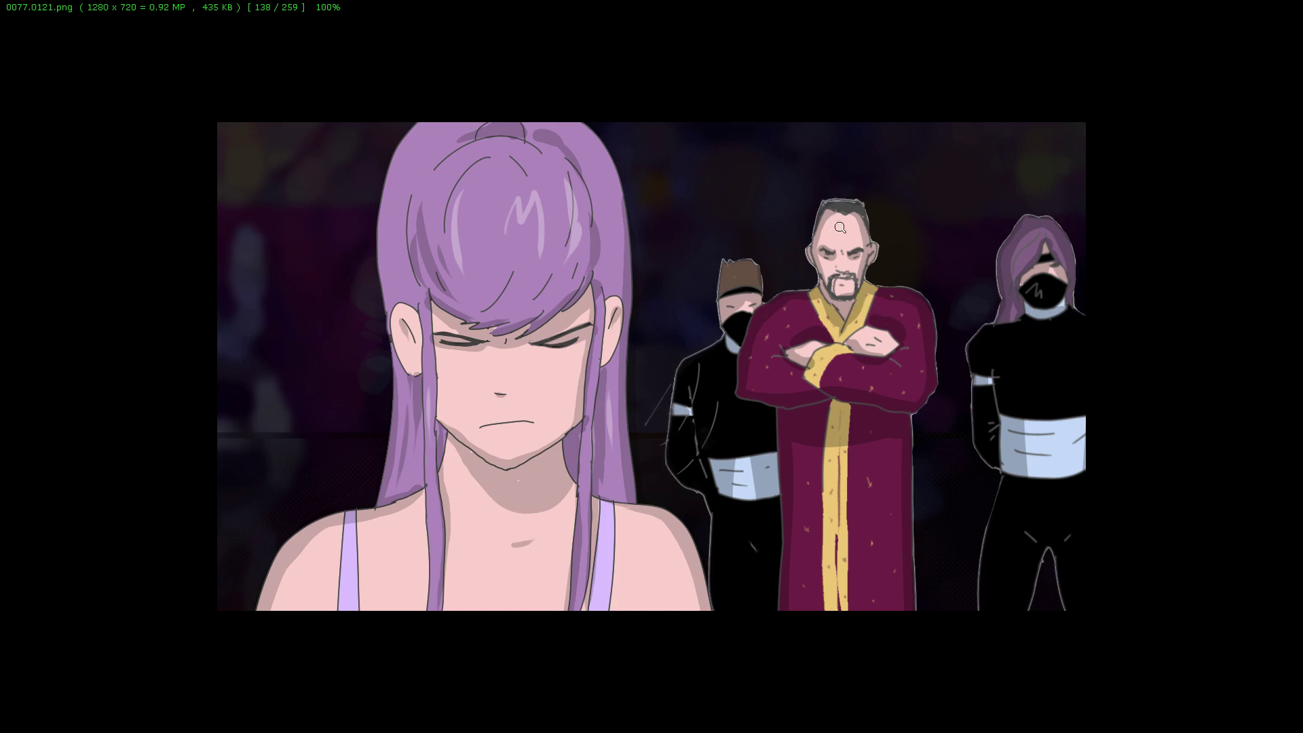
key("Escape")
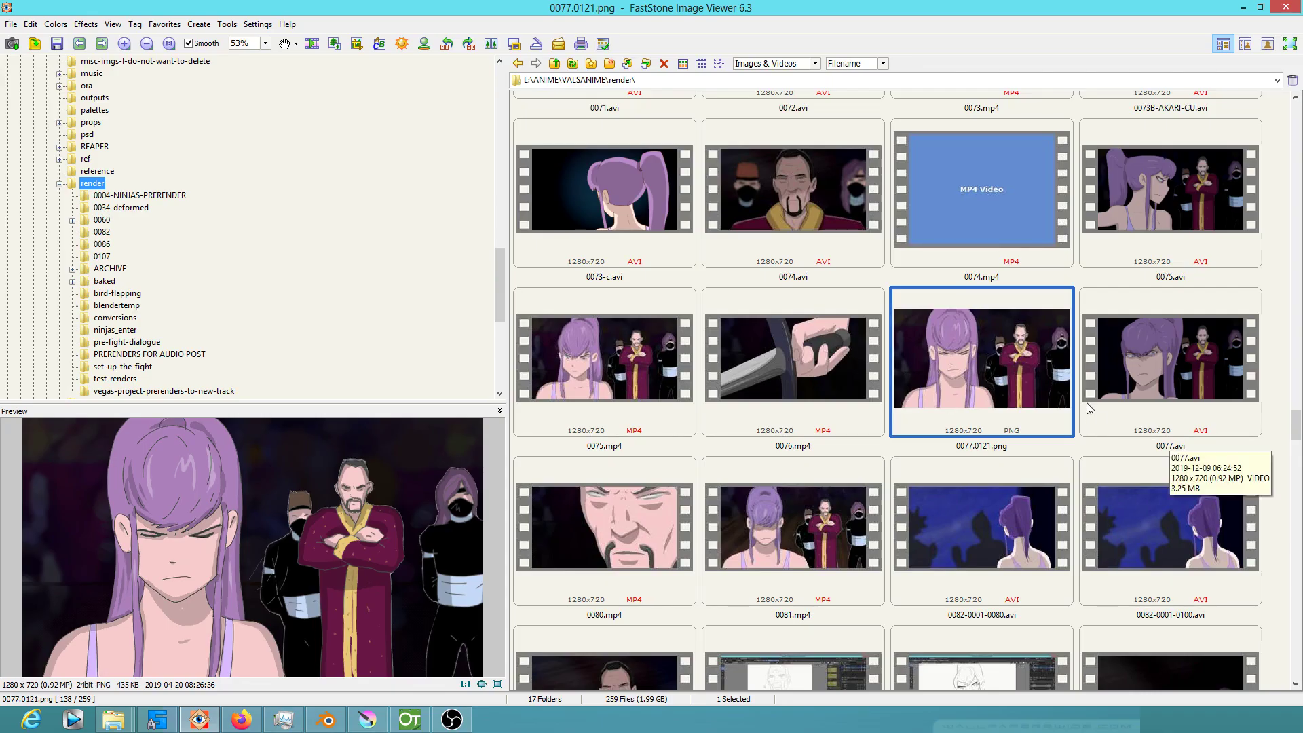
left_click(1145, 360)
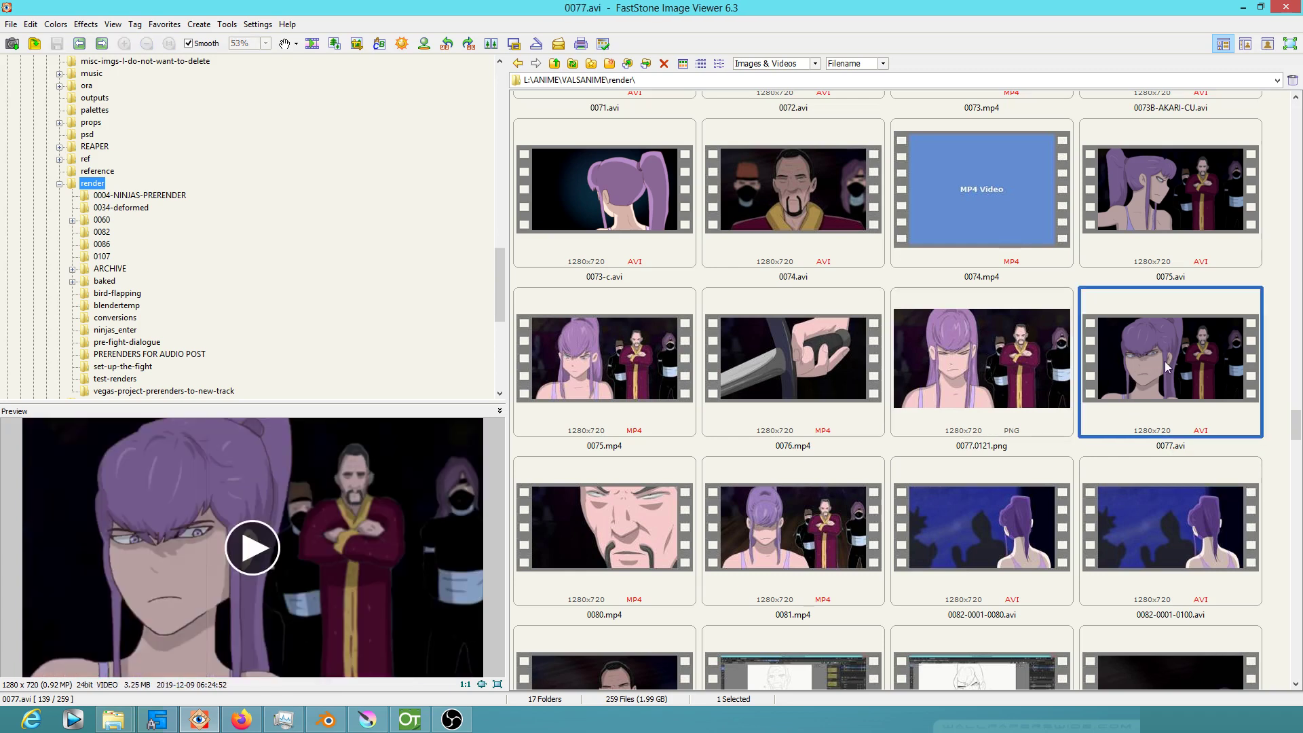
left_click(988, 359)
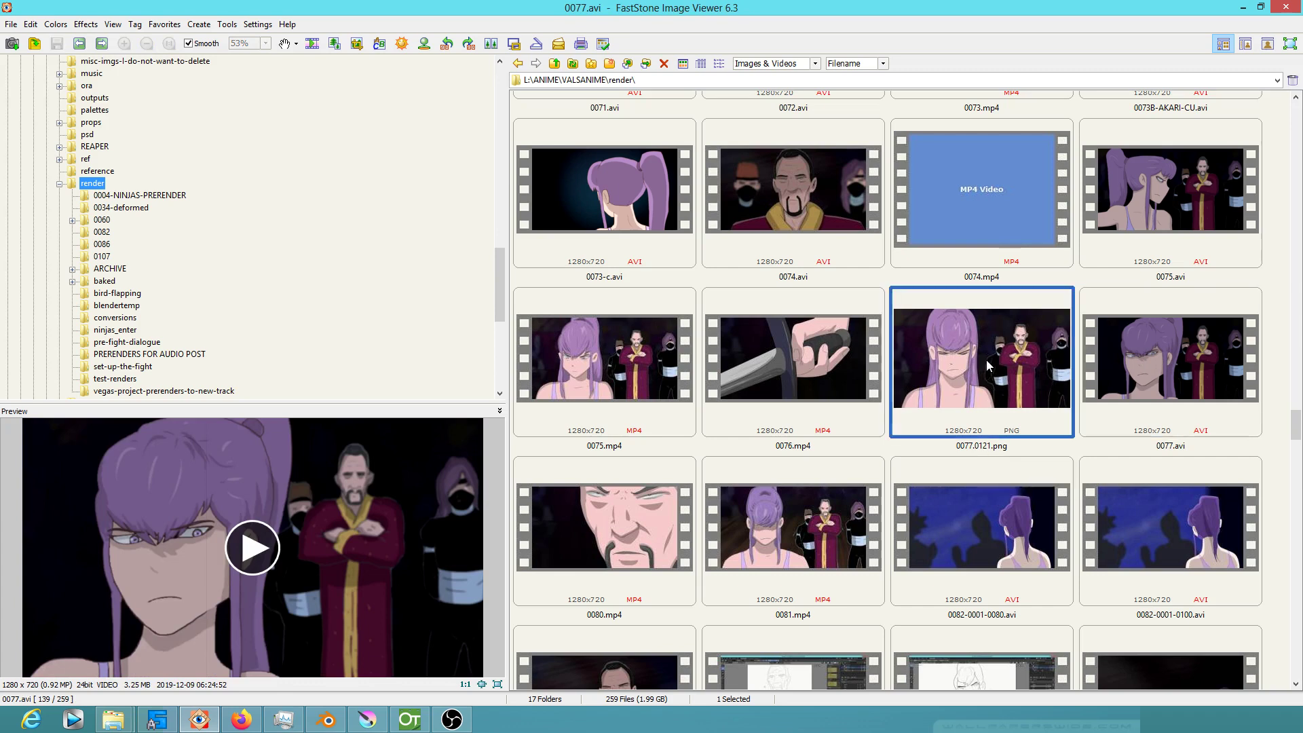
left_click(1158, 357)
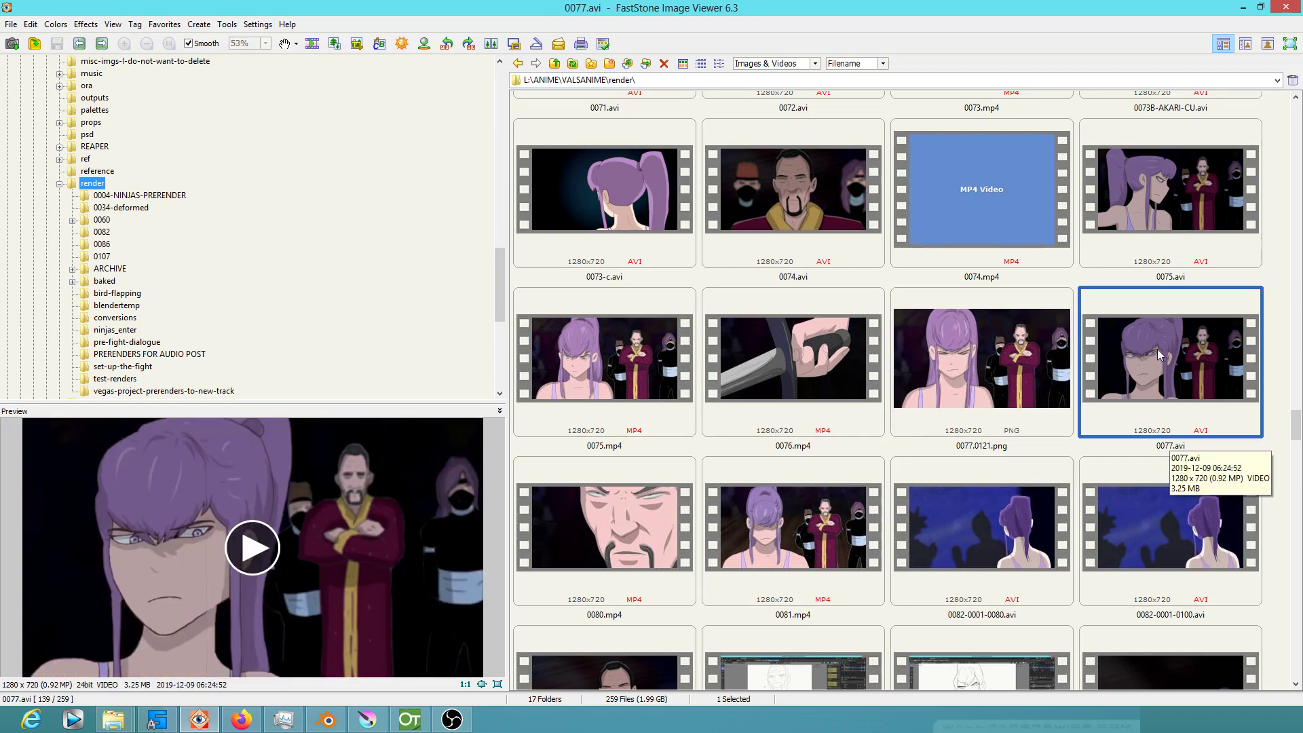
- Play the video 0077.avi full screen twice to review the shot's animation
double_click(1157, 349)
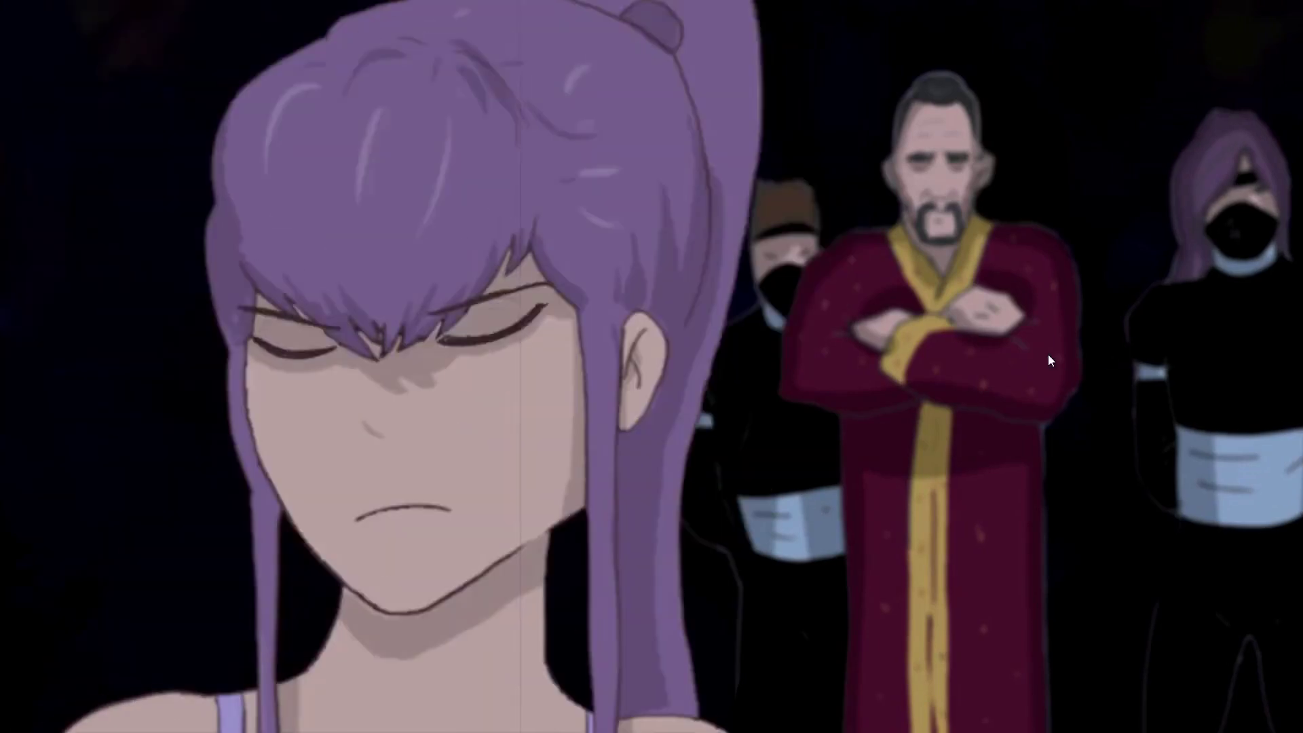
left_click(979, 114)
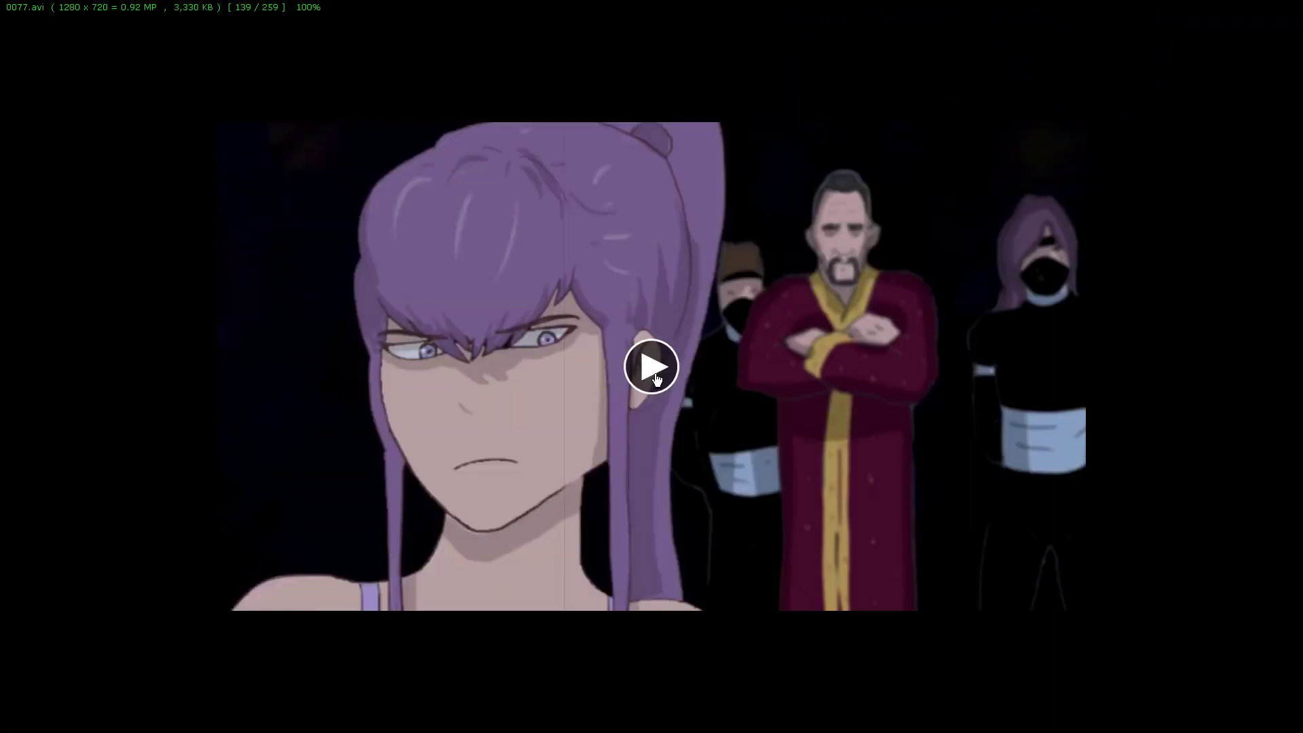
left_click(653, 367)
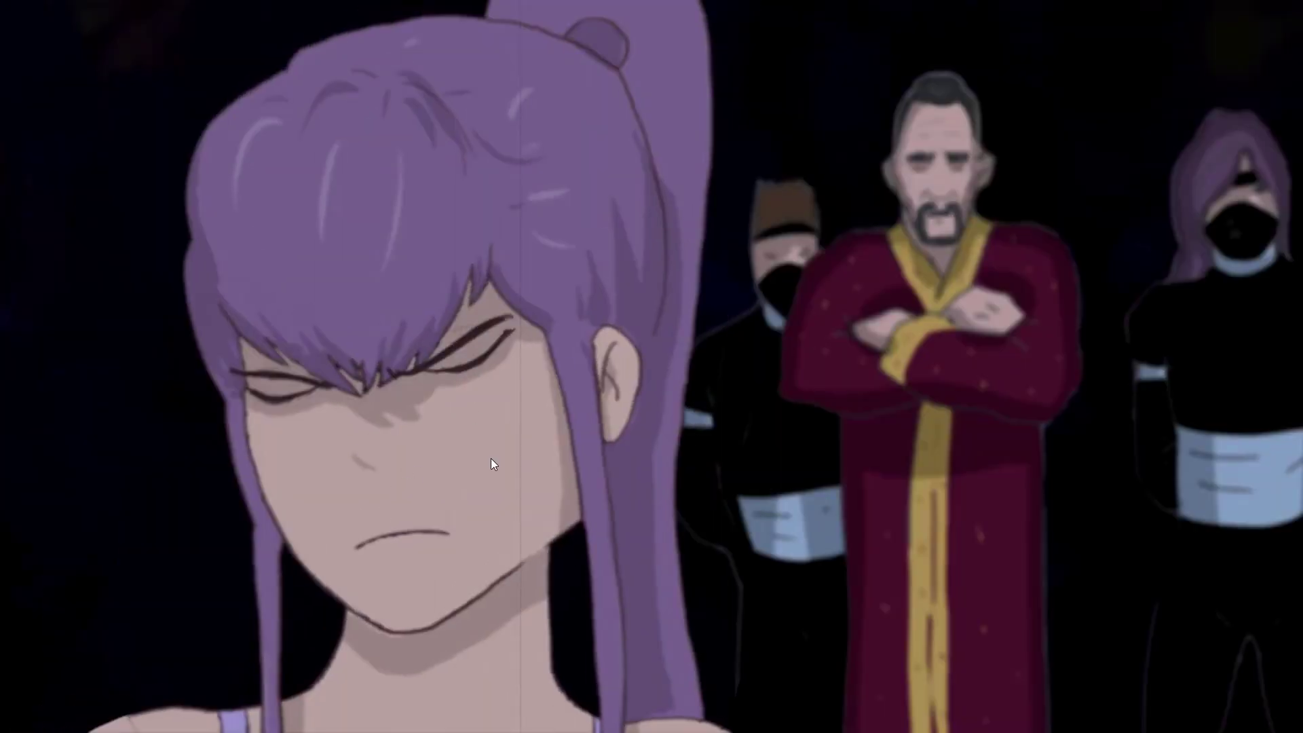
left_click(493, 457)
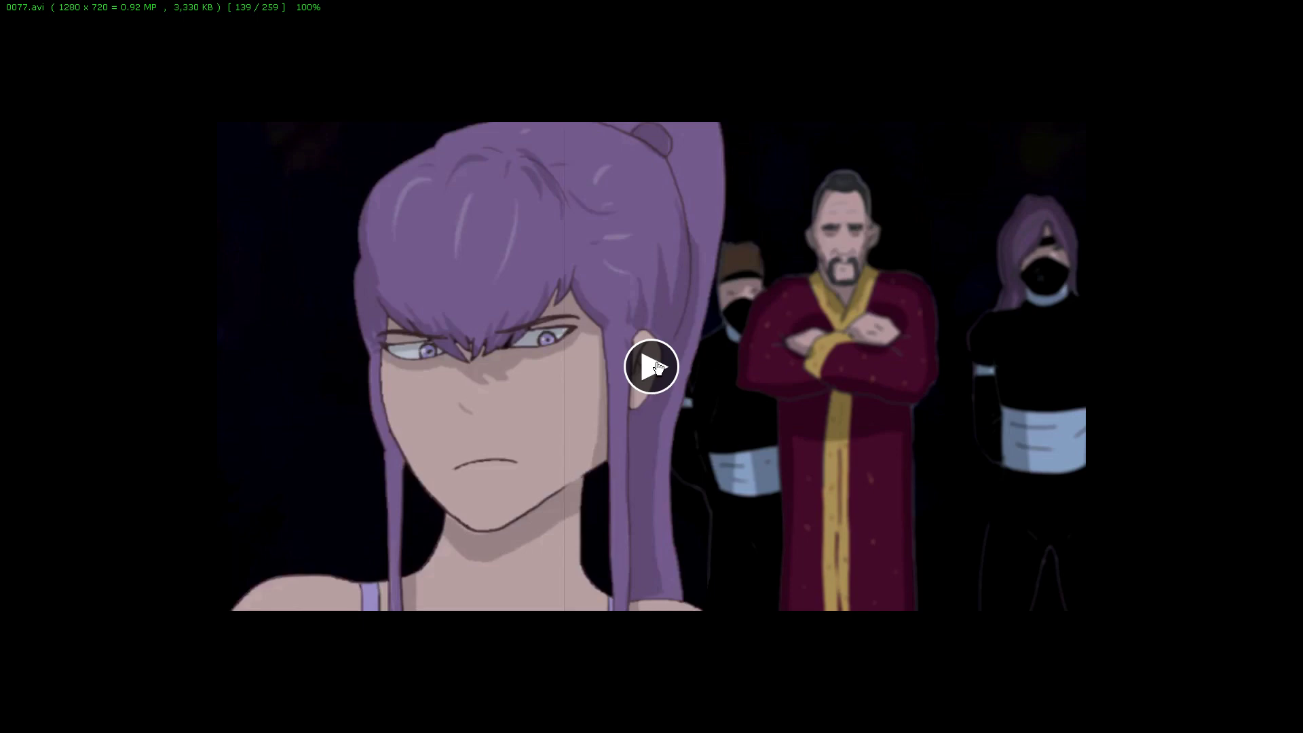
- Compare 0077.avi with the still 0077.0121.png full screen, and zoom in on the woman's face in the video frame
key("Left")
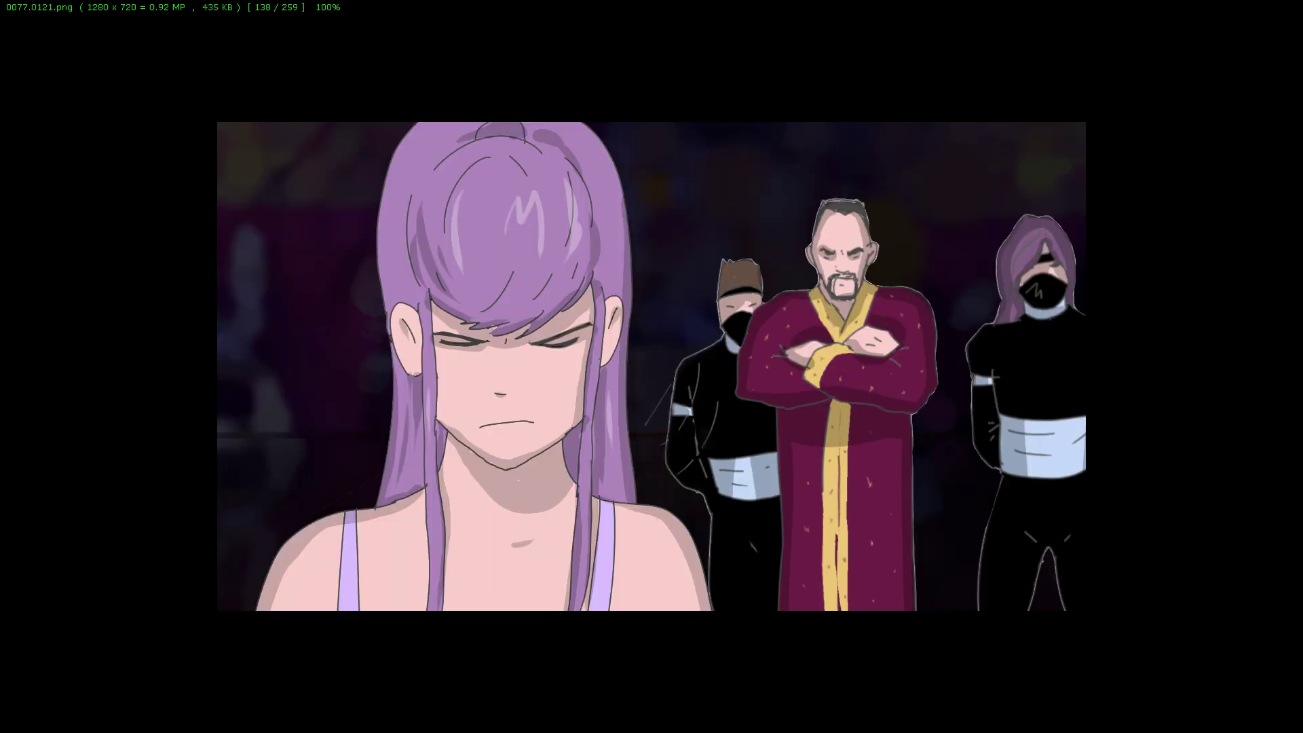
key("Right")
scroll(586, 422, "up", 6)
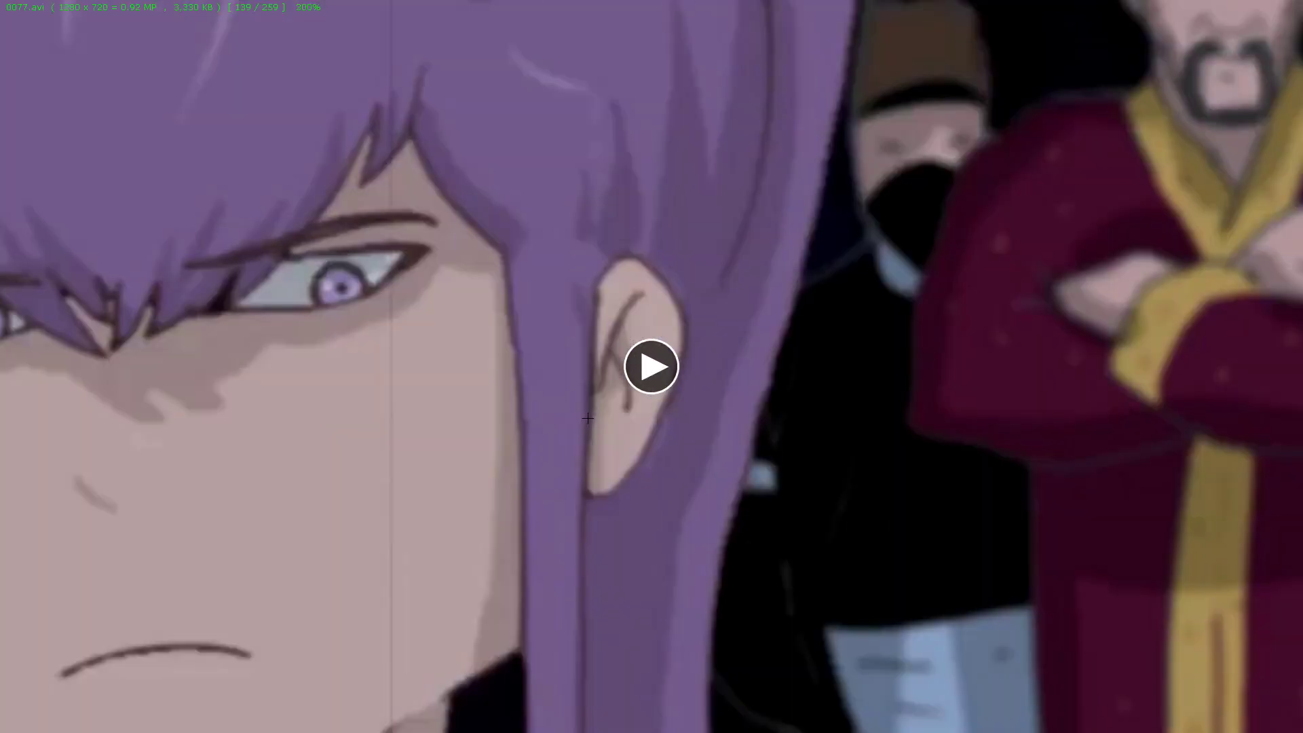
key("Escape")
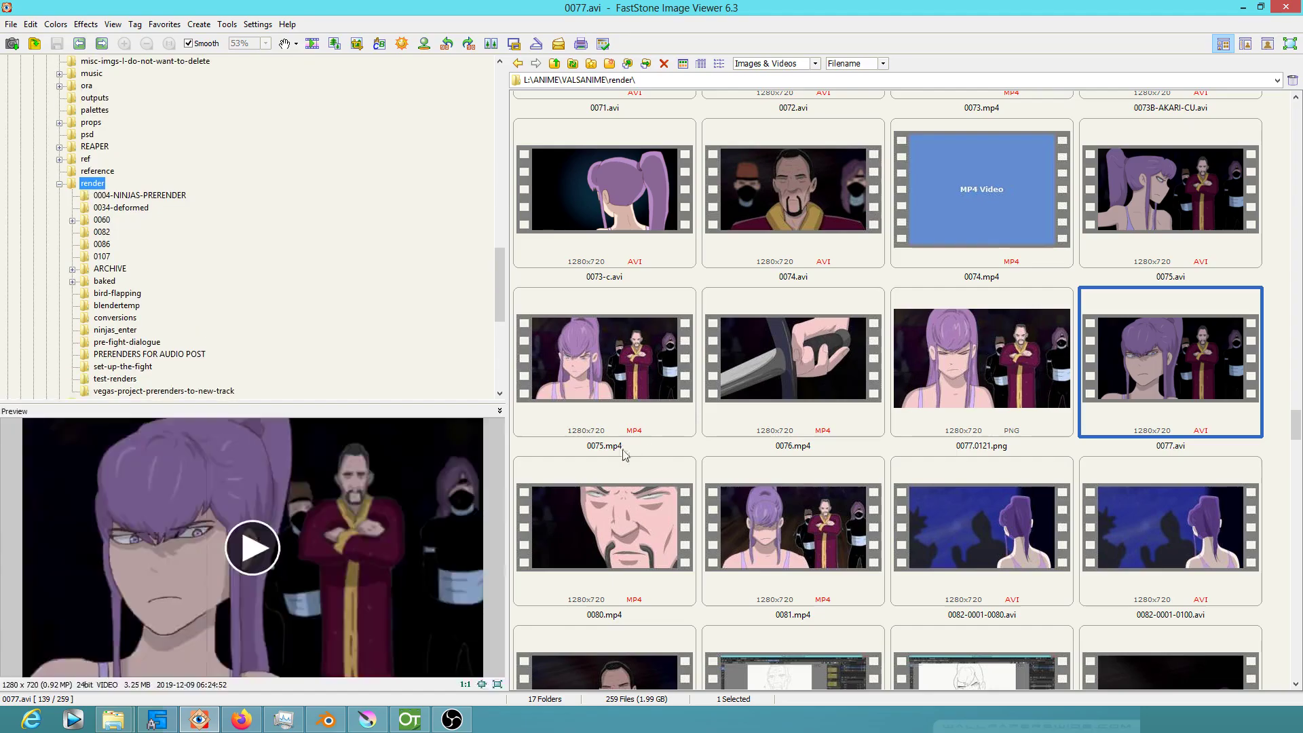
- Reopen 0077.avi full screen and enlarge the frame to 300% to examine the woman's face and line quality
double_click(1195, 356)
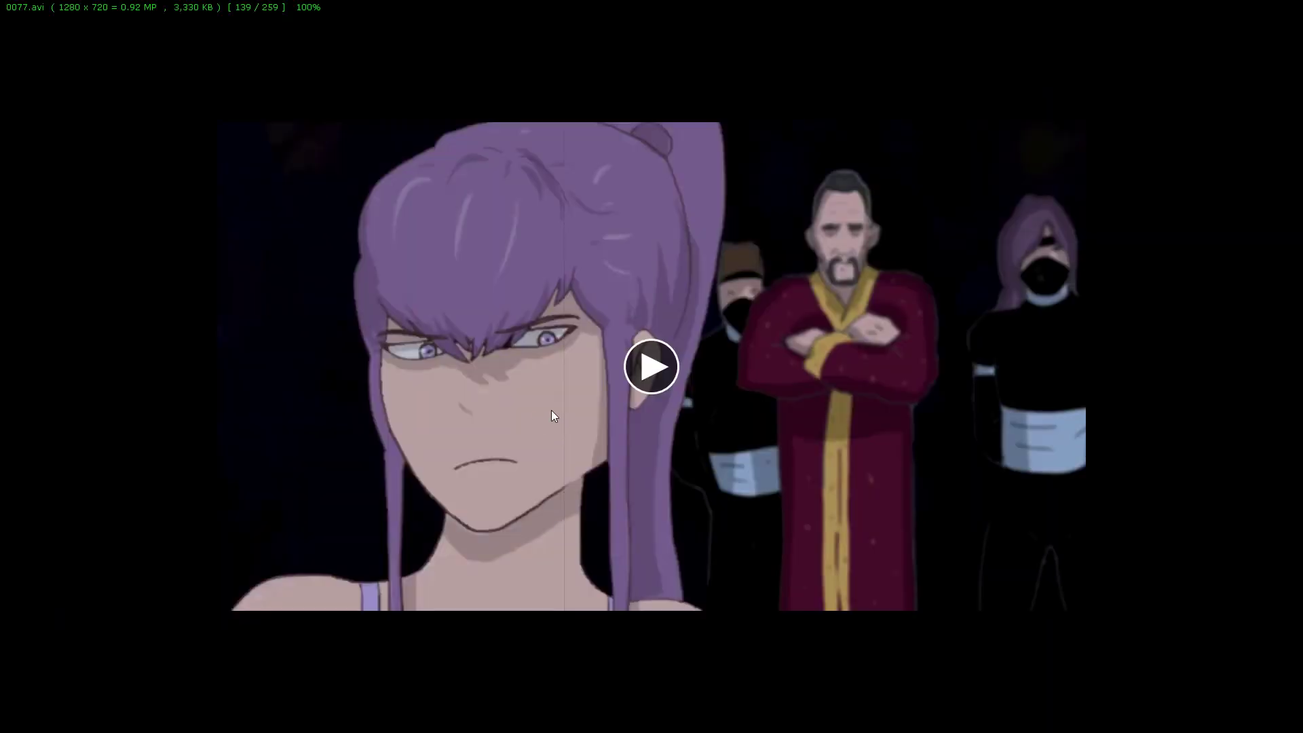
scroll(552, 407, "up", 3)
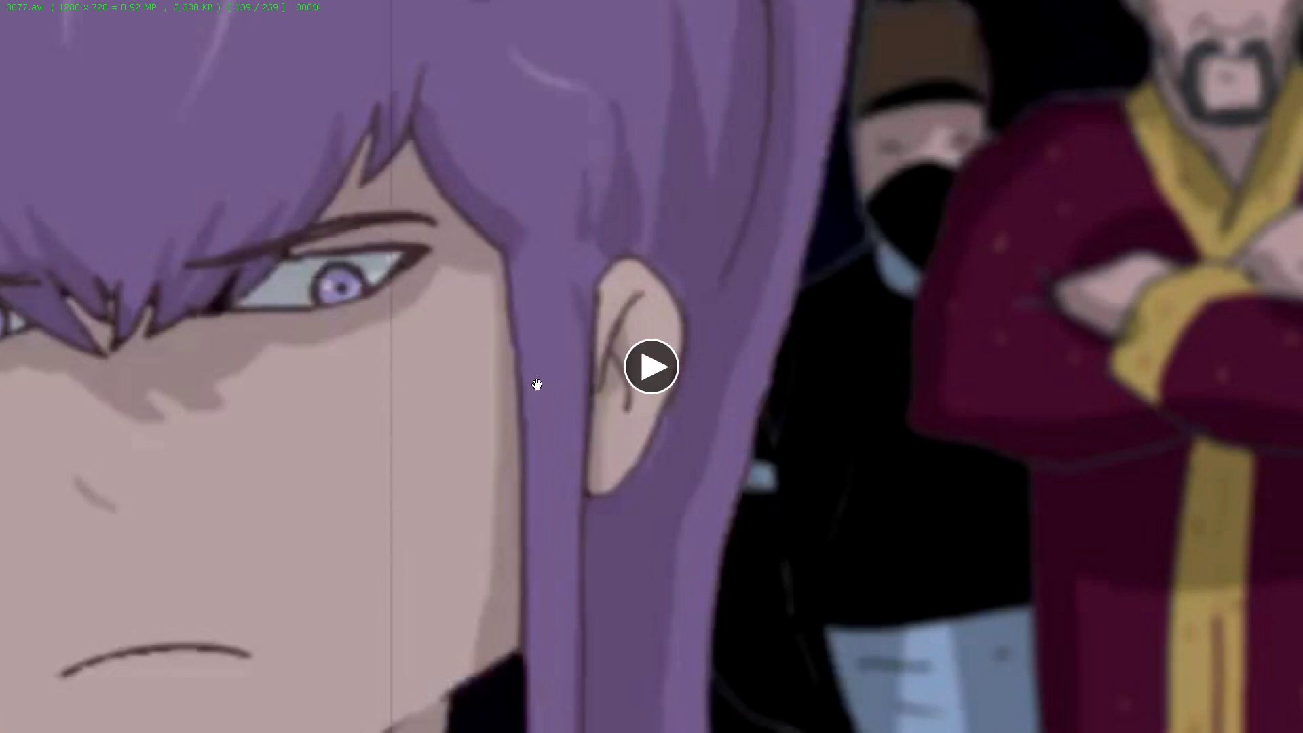
key("Page_Down")
key("Page_Down")
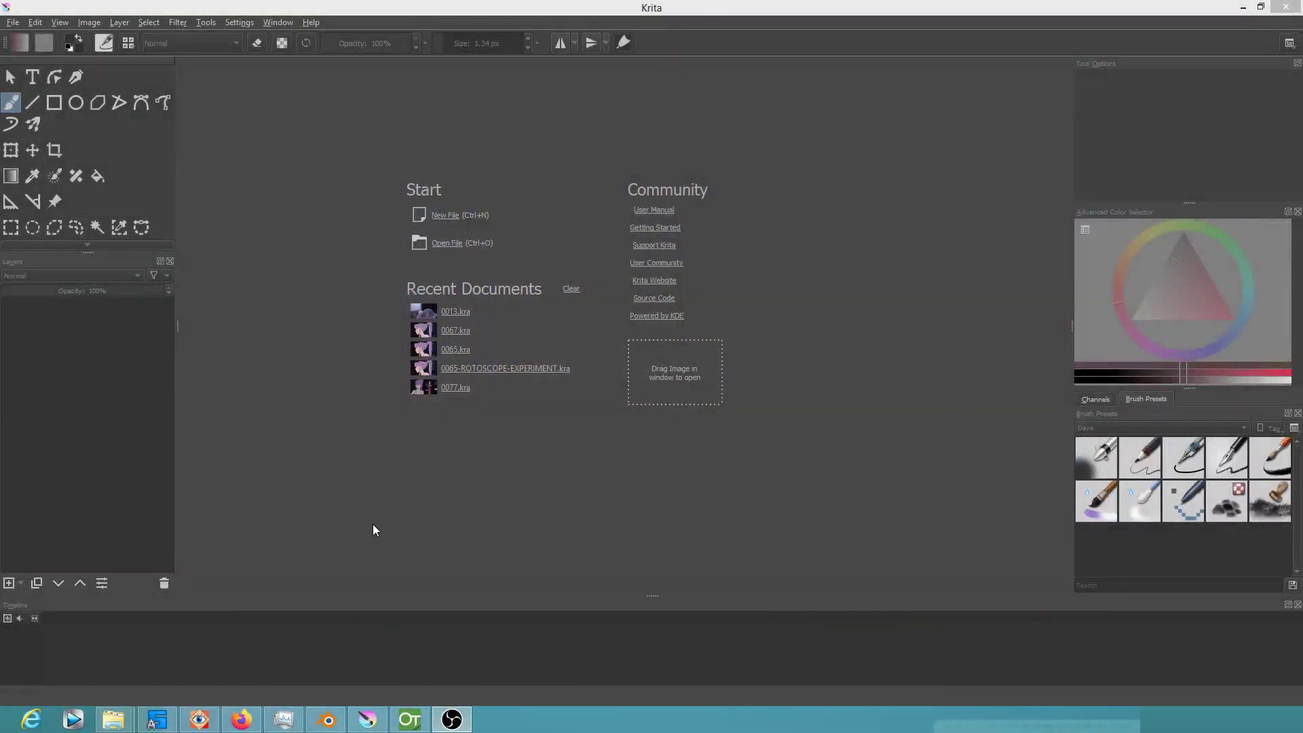
- Switch to Krita and open the recent document 0077.kra
left_click(382, 717)
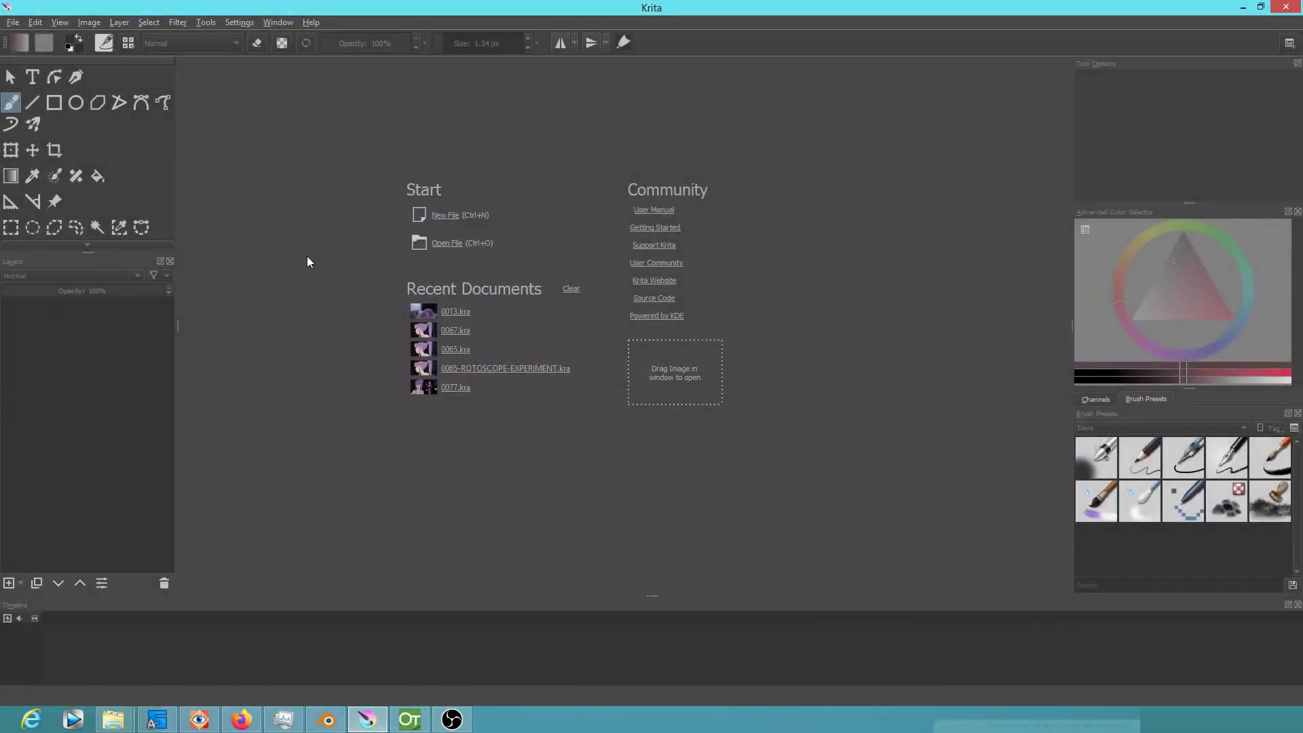
left_click(11, 23)
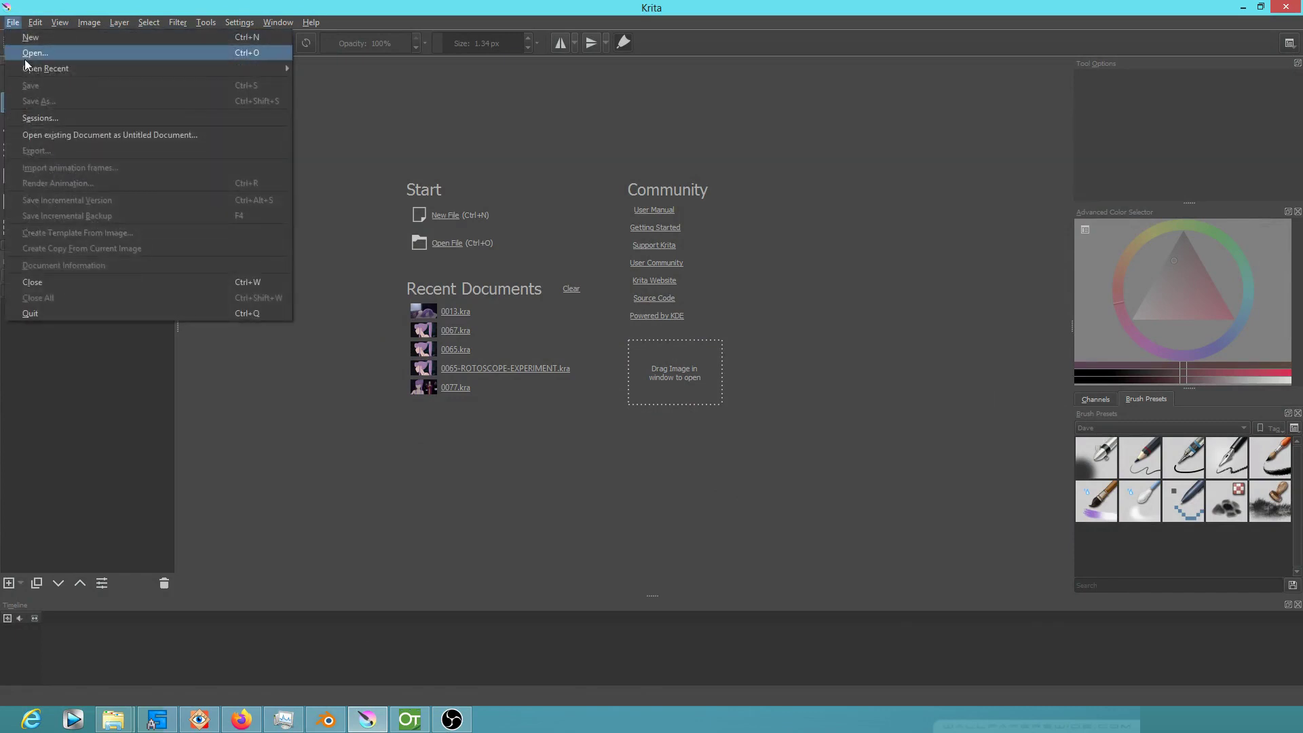
mouse_move(28, 69)
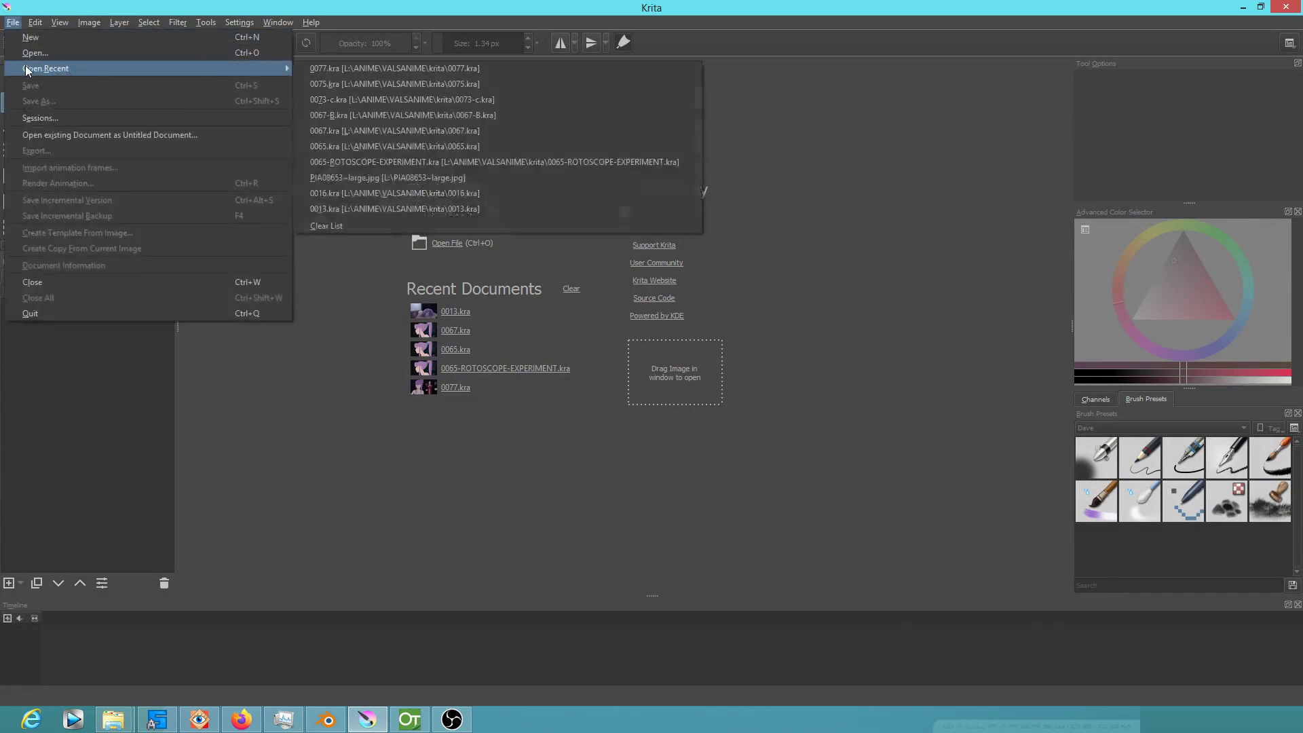
left_click(324, 72)
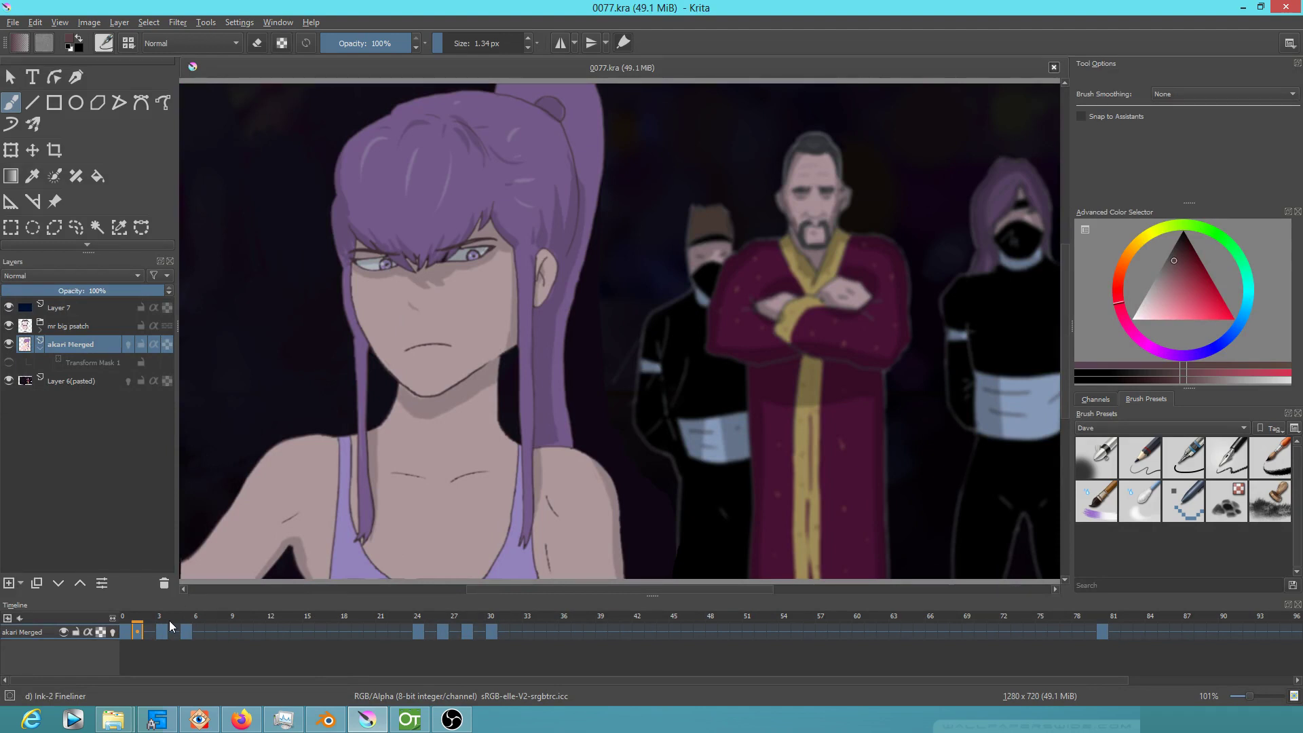
- Go to frame 0 and compare the akari Merged layer with and without Transform Mask 1
left_click(126, 623)
mouse_move(126, 623)
left_mouse_down()
mouse_move(583, 669)
mouse_move(118, 634)
left_mouse_up()
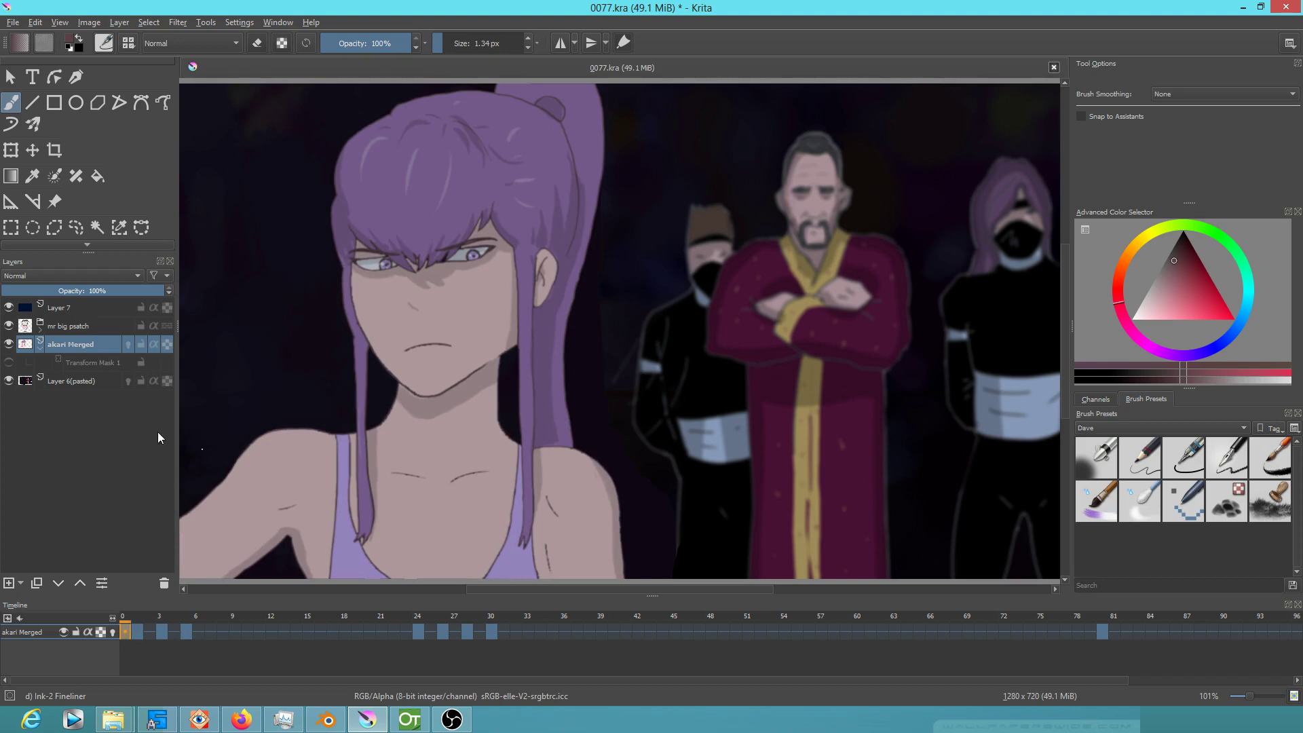
left_click(9, 364)
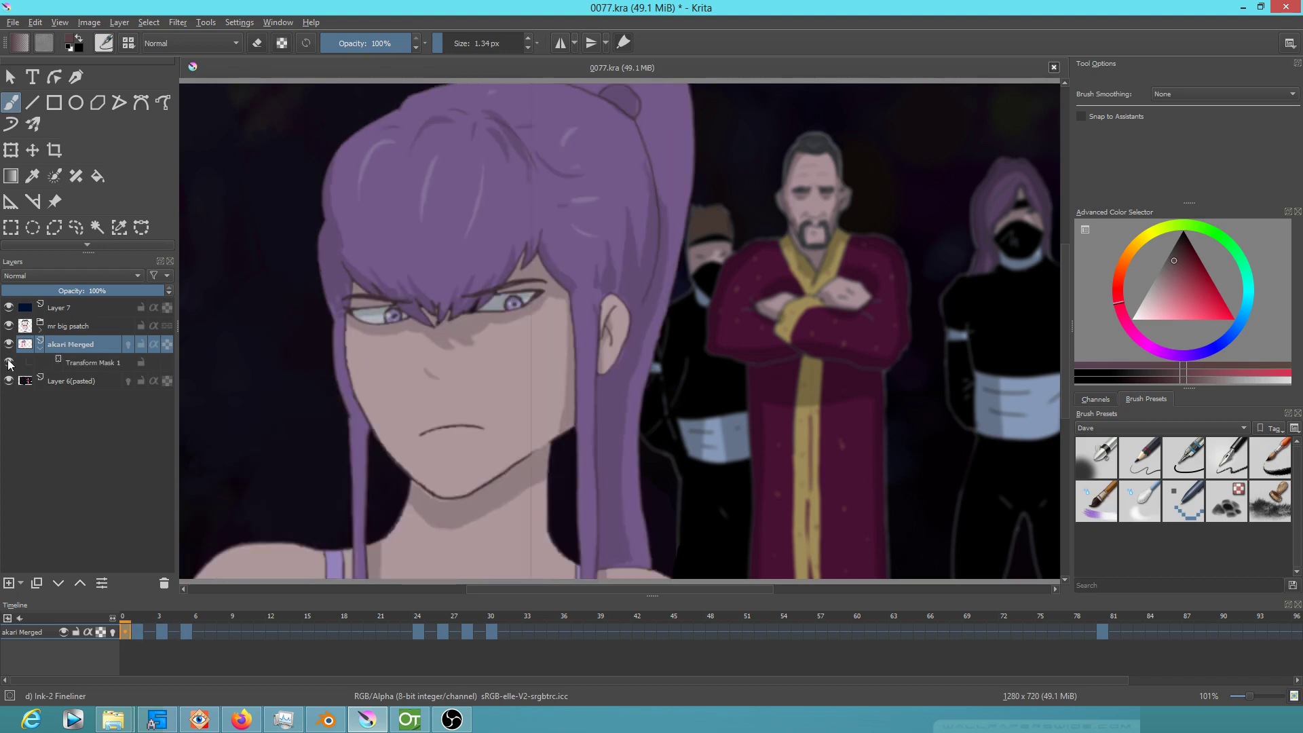
left_click(9, 364)
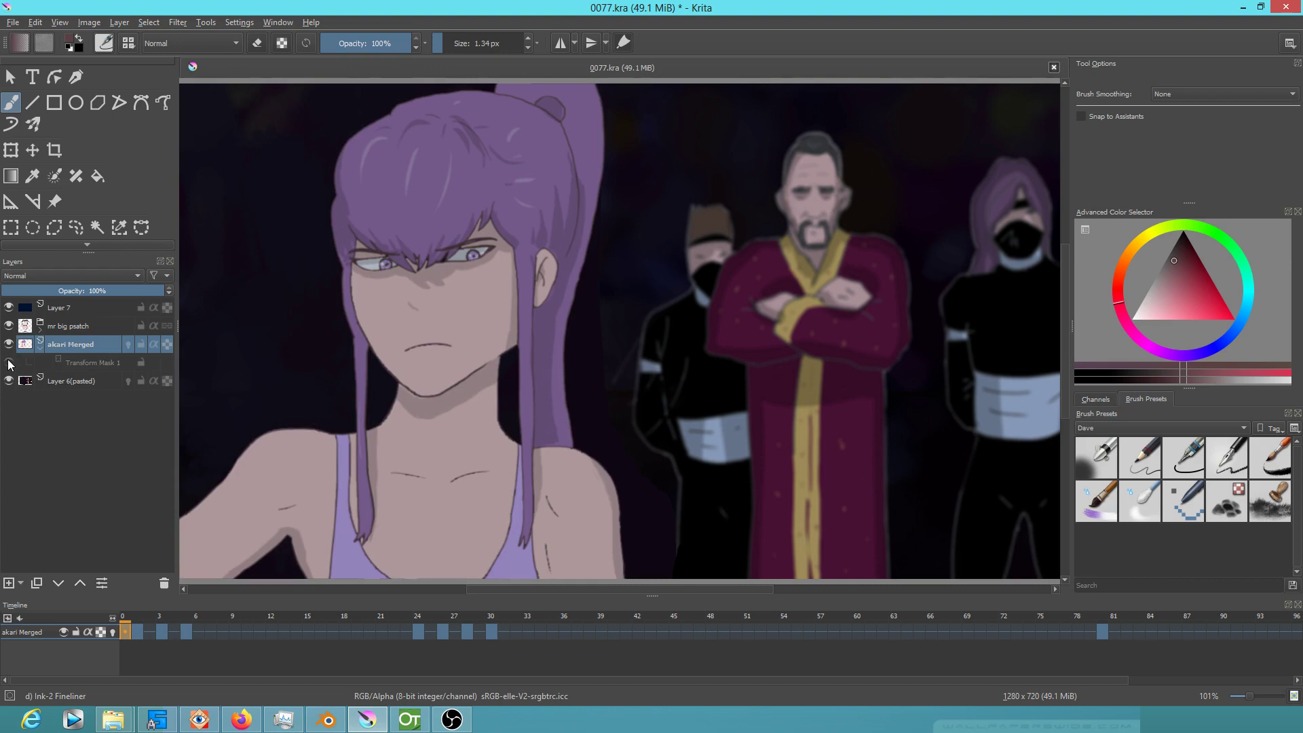
left_click(9, 365)
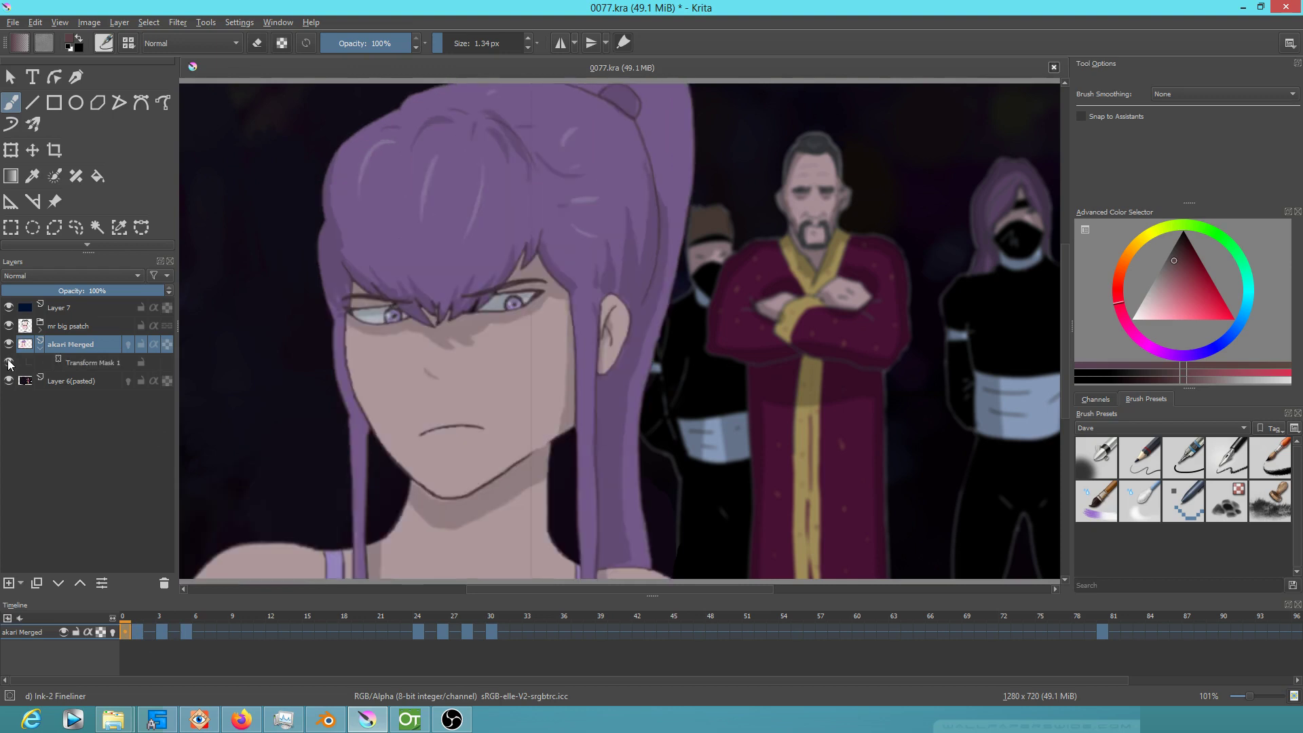
- Hide Transform Mask 1 and make akari Merged the active layer
left_click(69, 365)
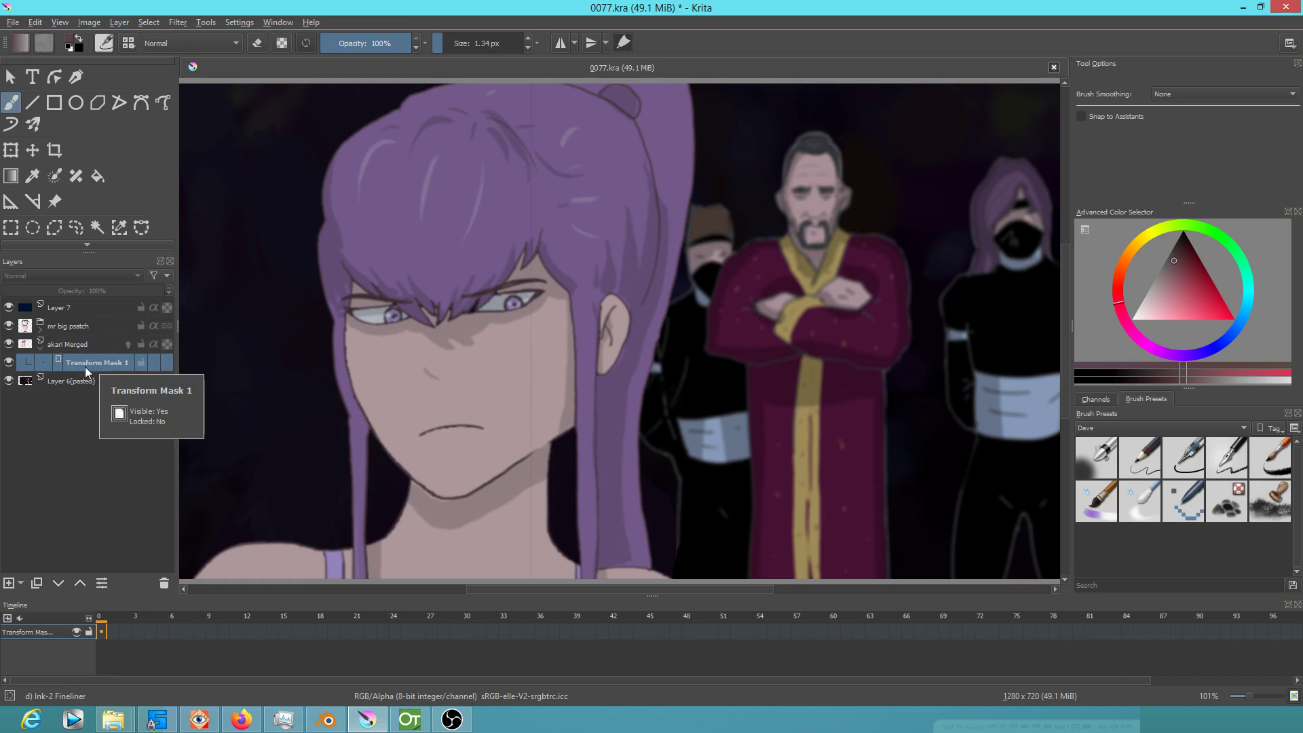
left_click(9, 363)
left_click(56, 346)
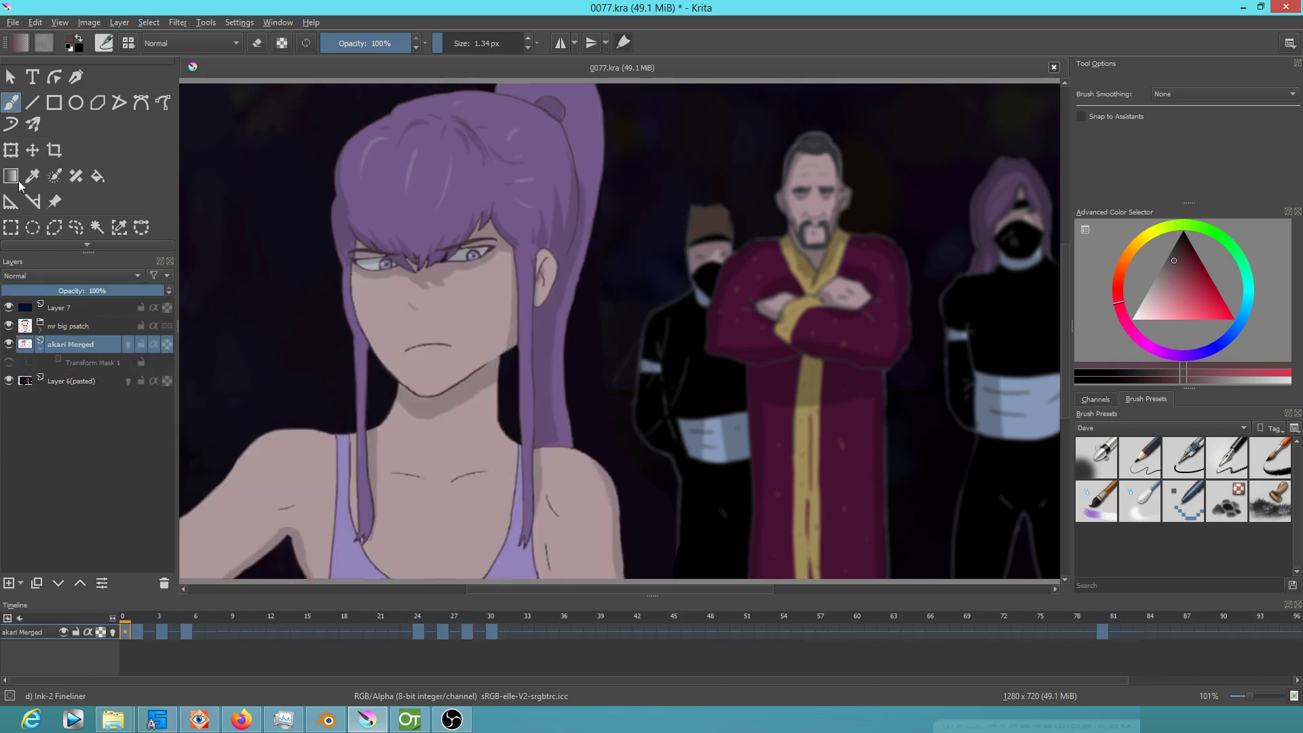
- Start a free transform on frame 0 of the akari Merged layer
left_click(10, 153)
left_click_drag(474, 340, 499, 371)
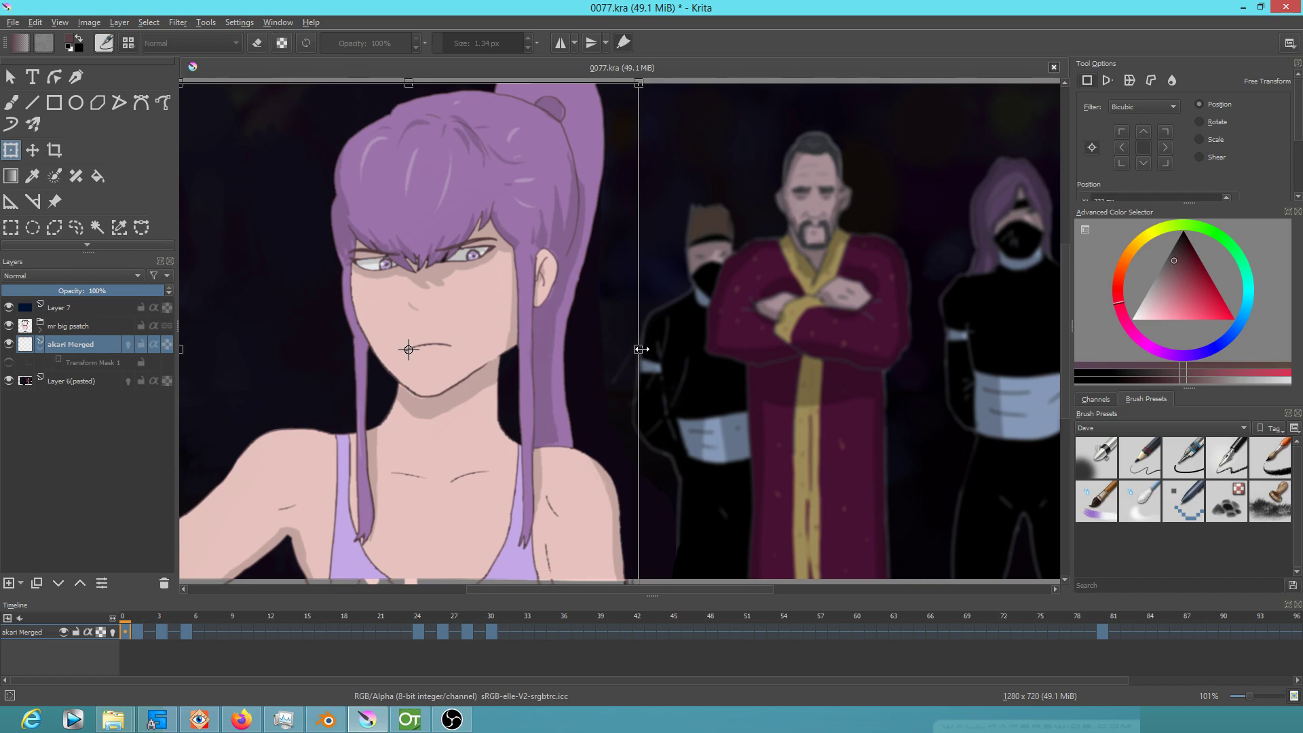
mouse_move(135, 631)
left_mouse_down()
mouse_move(526, 641)
mouse_move(122, 631)
left_mouse_up()
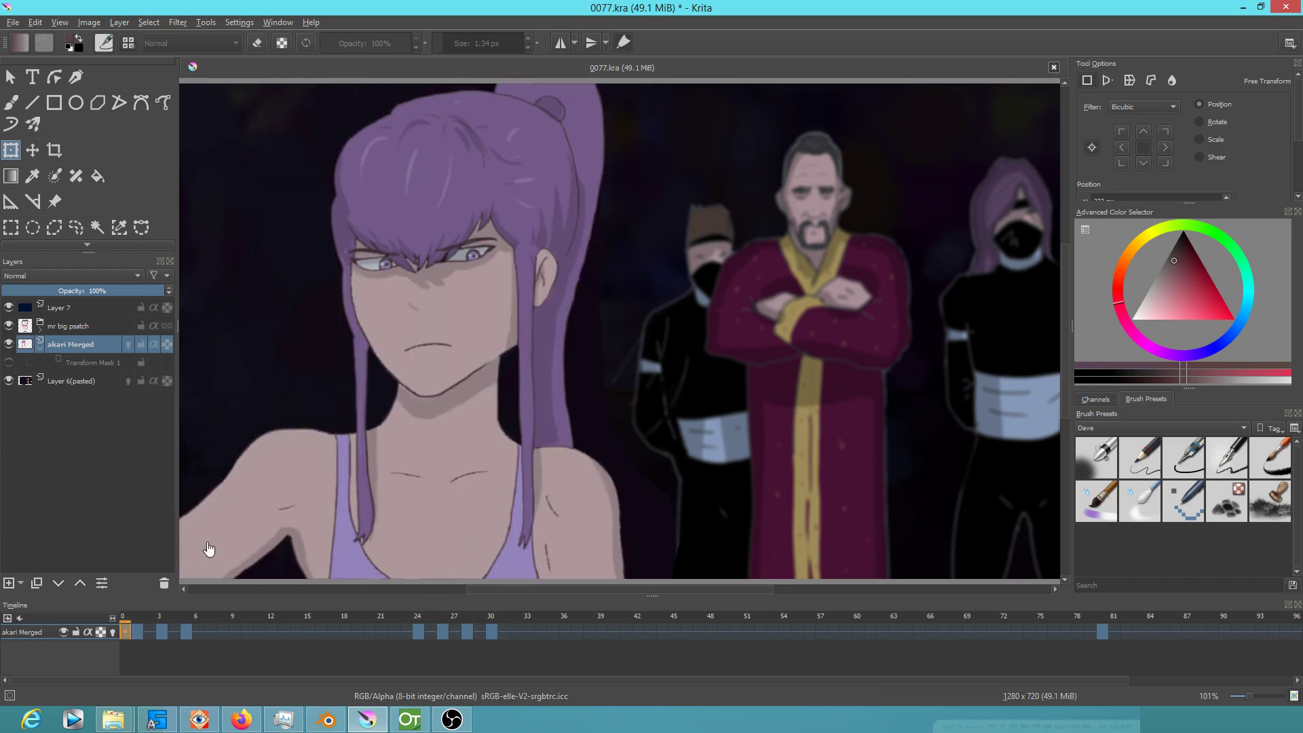
left_click(10, 151)
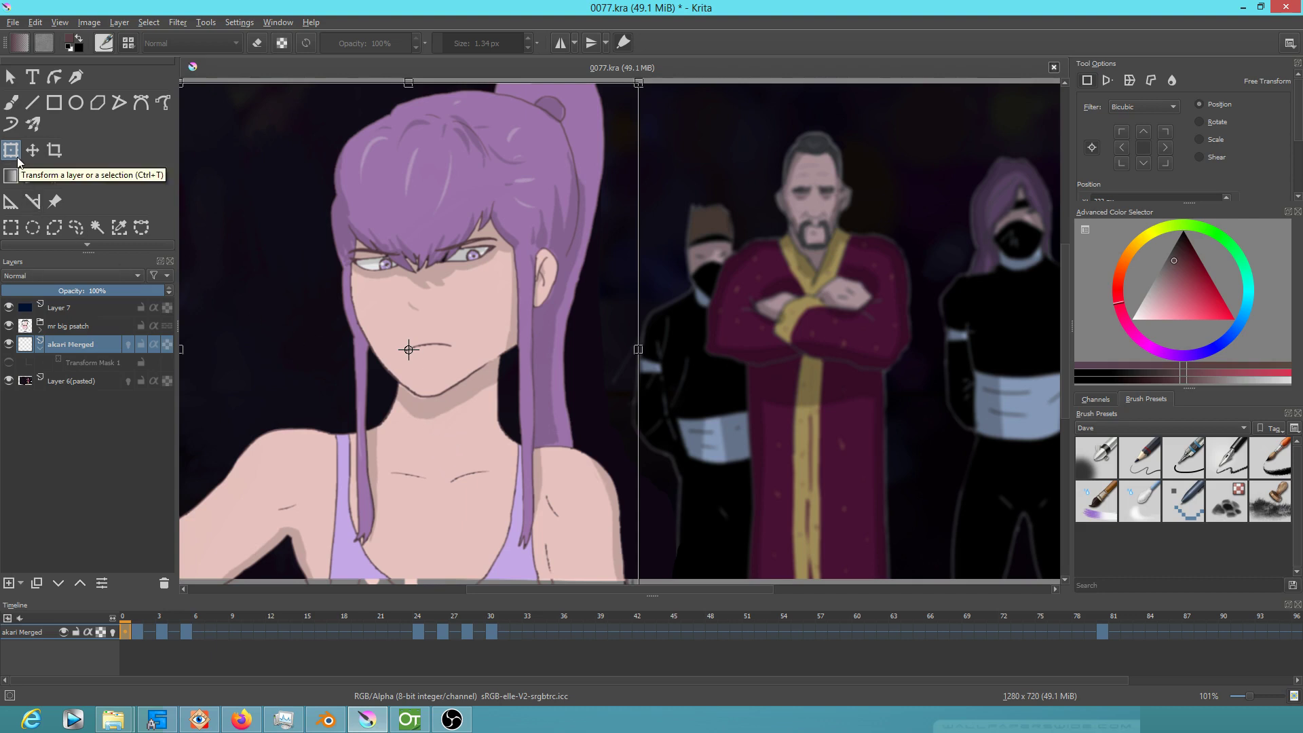
left_click(177, 23)
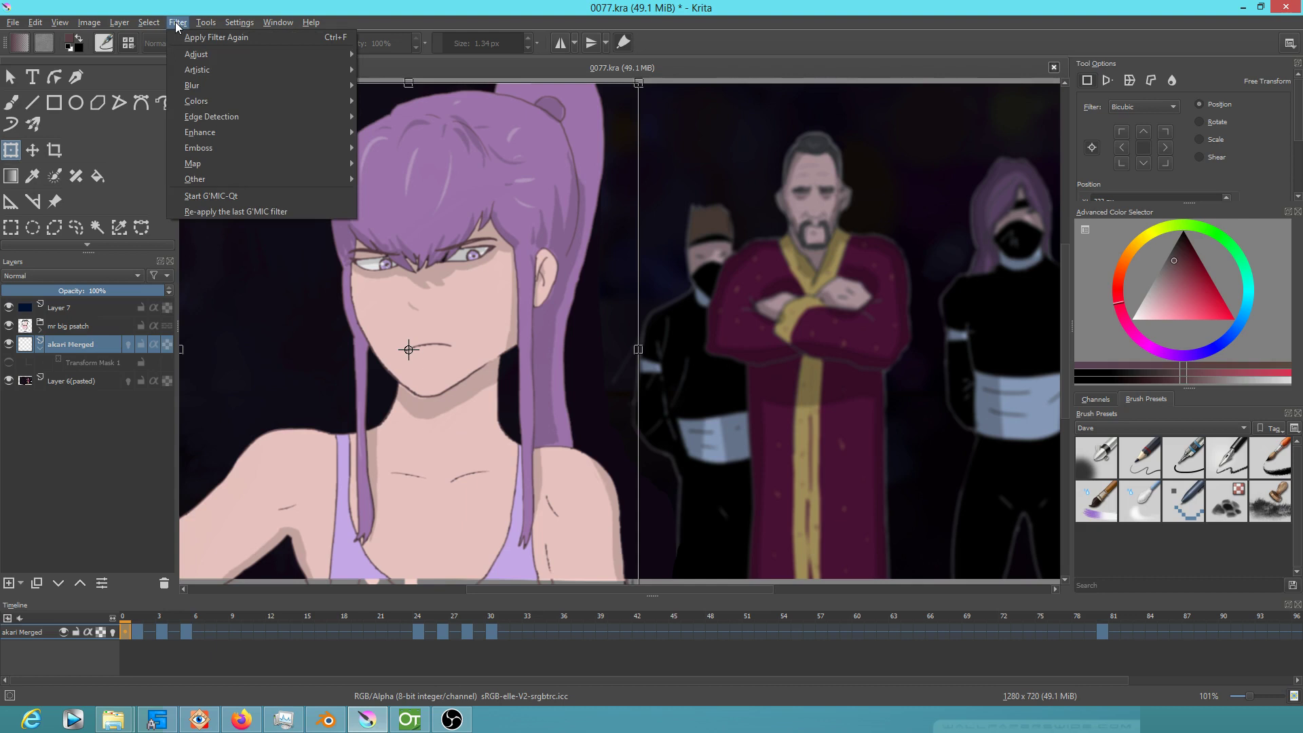
mouse_move(291, 75)
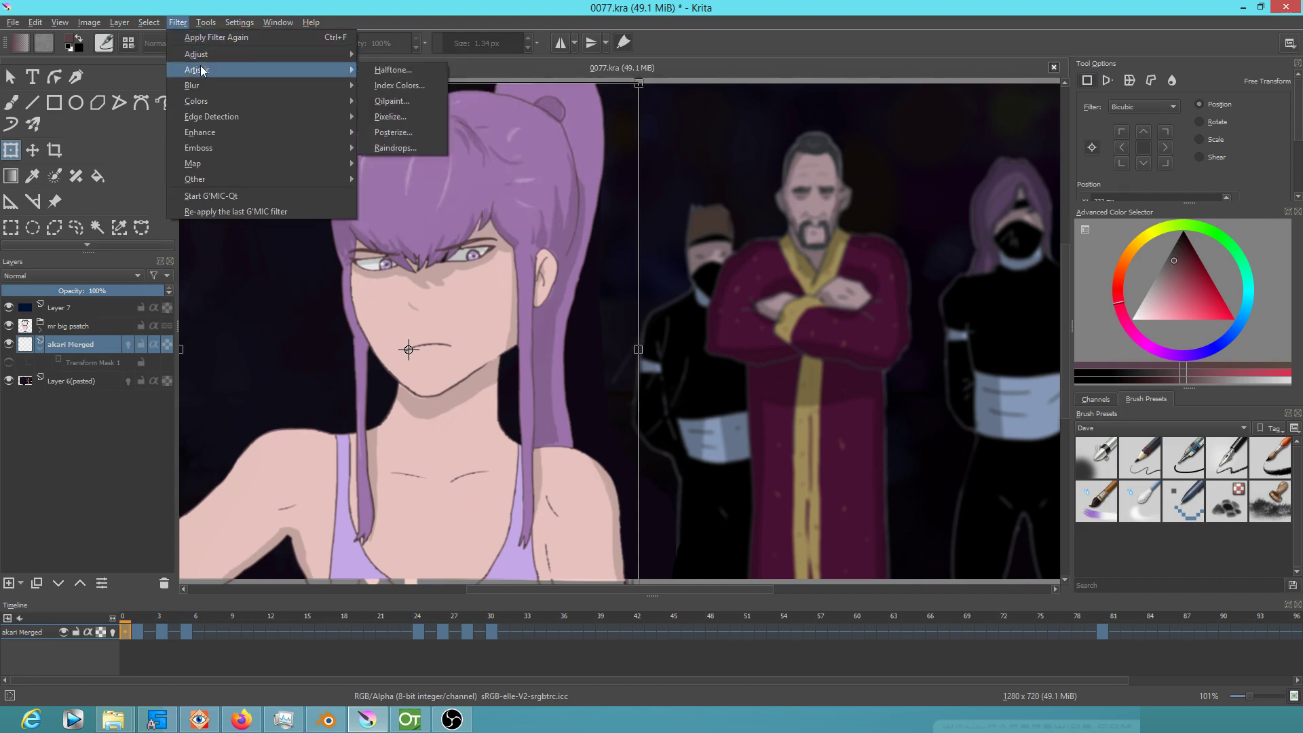
mouse_move(273, 114)
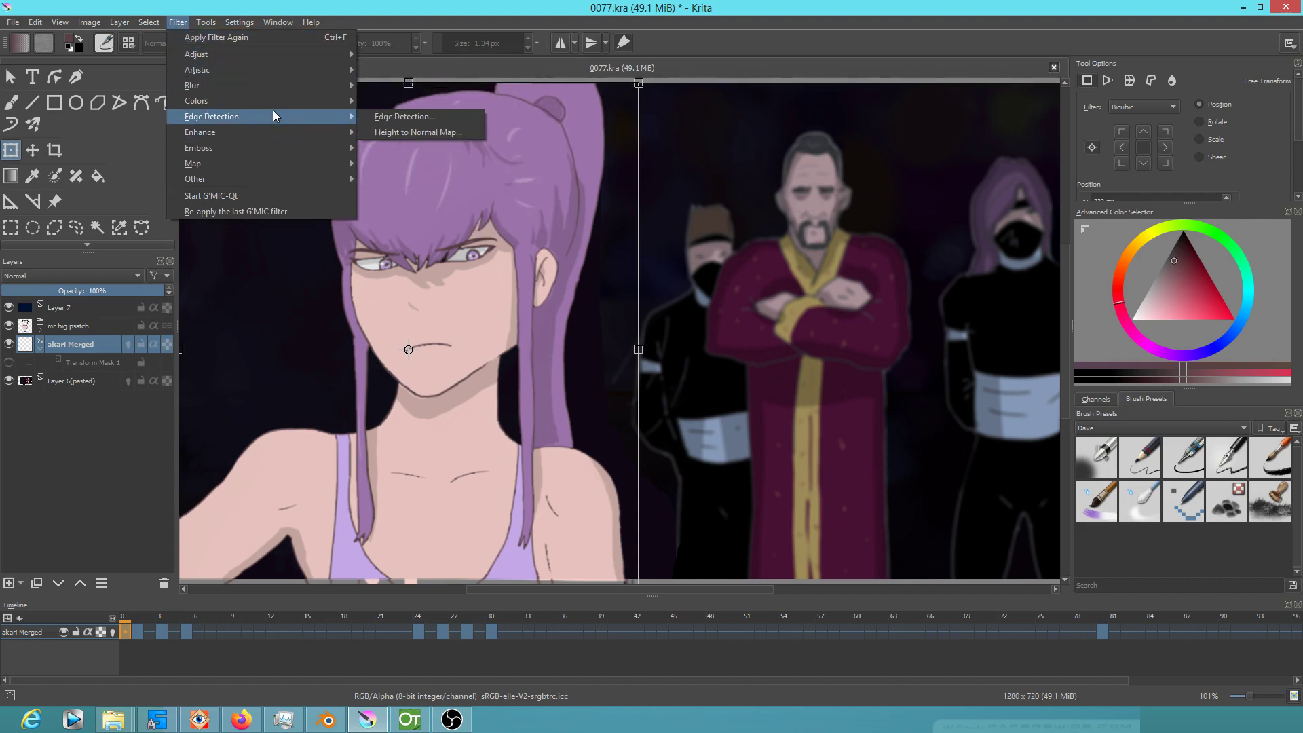
mouse_move(259, 141)
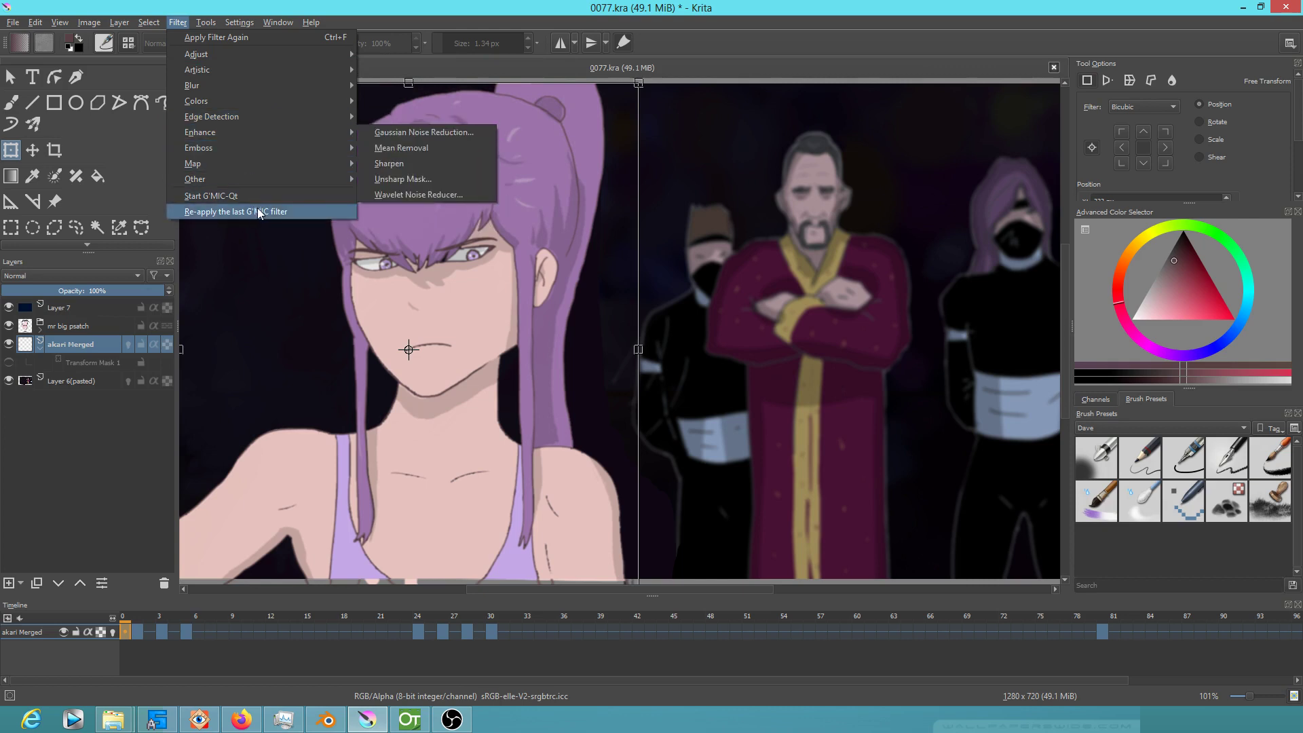
mouse_move(255, 168)
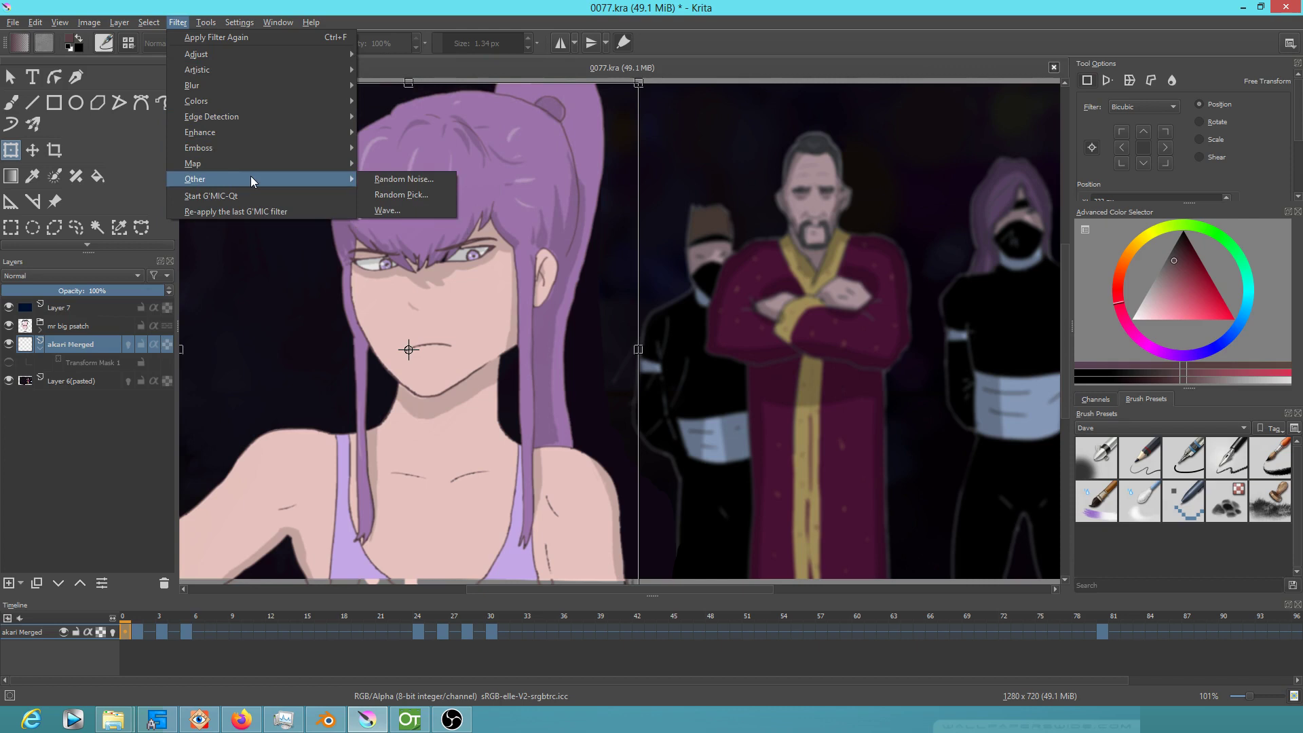
left_click(545, 12)
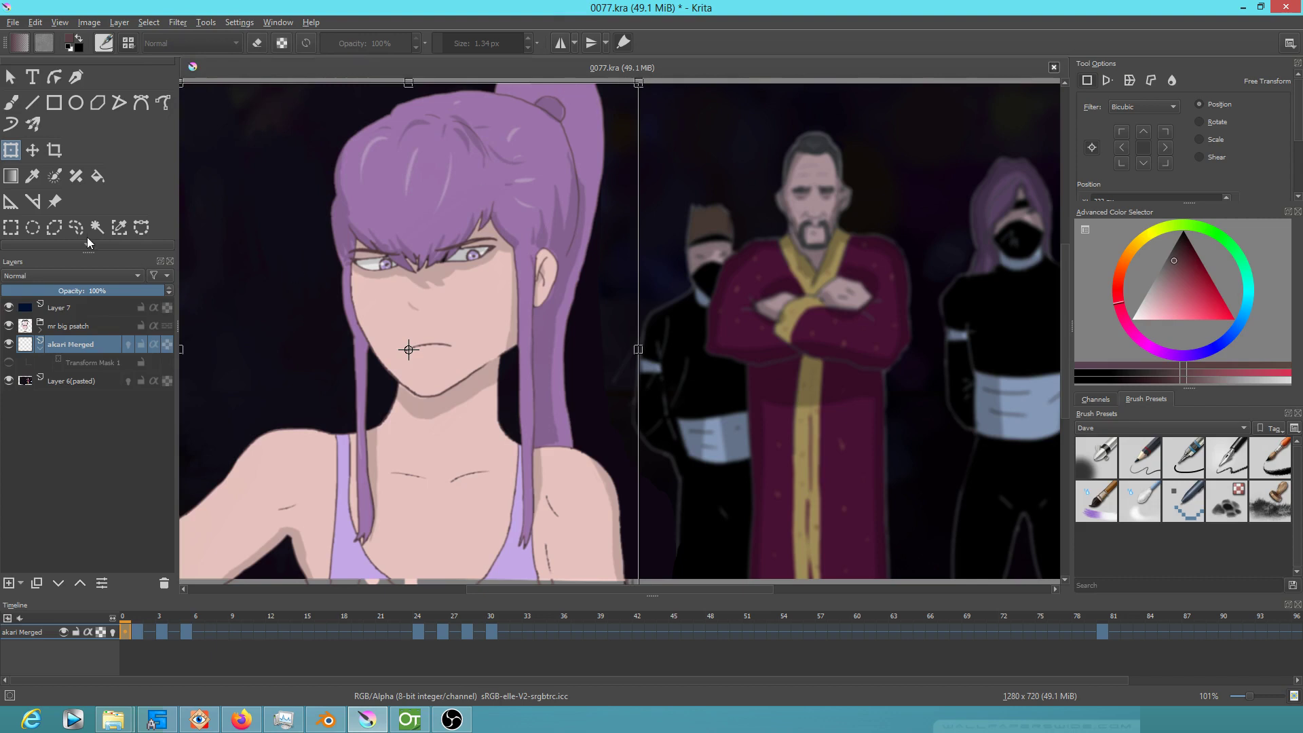
- Enlarge the akari drawing on frame 0 with the free transform, reposition it and apply the change
left_click_drag(640, 82, 690, 263)
left_click_drag(587, 242, 614, 338)
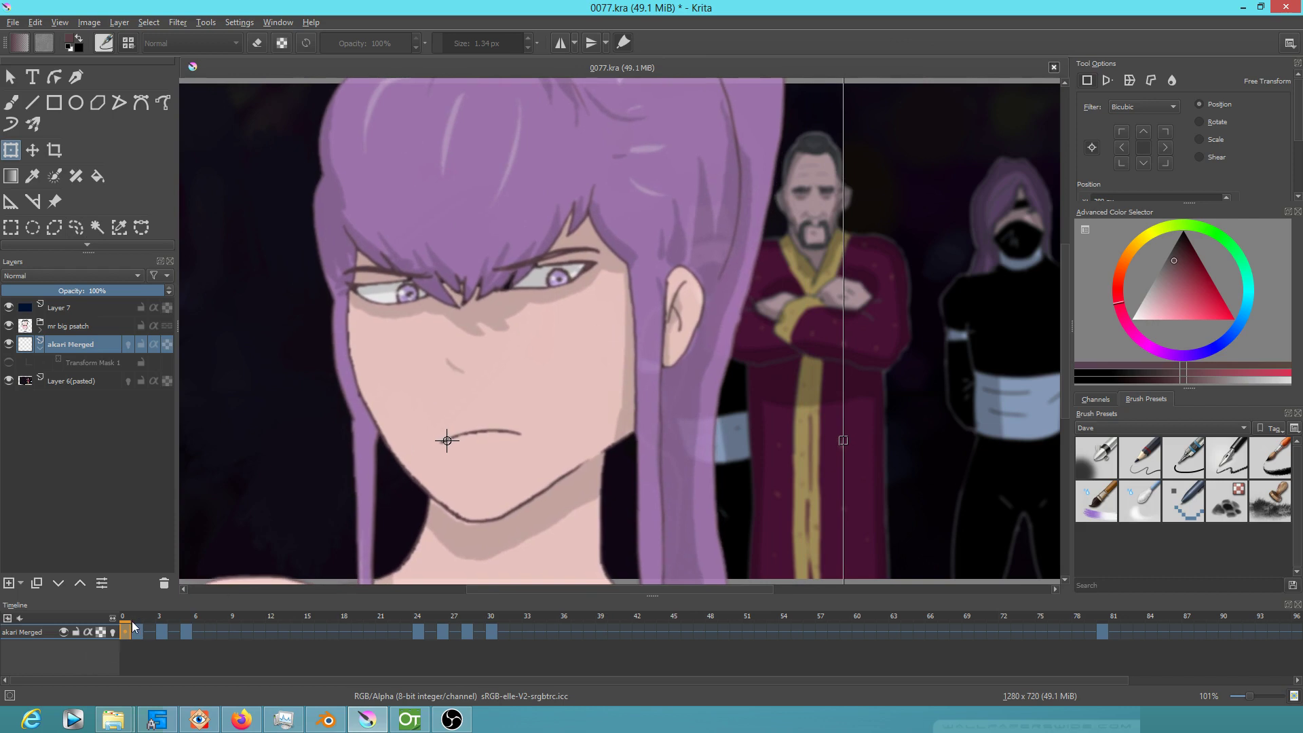
mouse_move(130, 621)
left_mouse_down()
mouse_move(430, 627)
mouse_move(137, 628)
left_mouse_up()
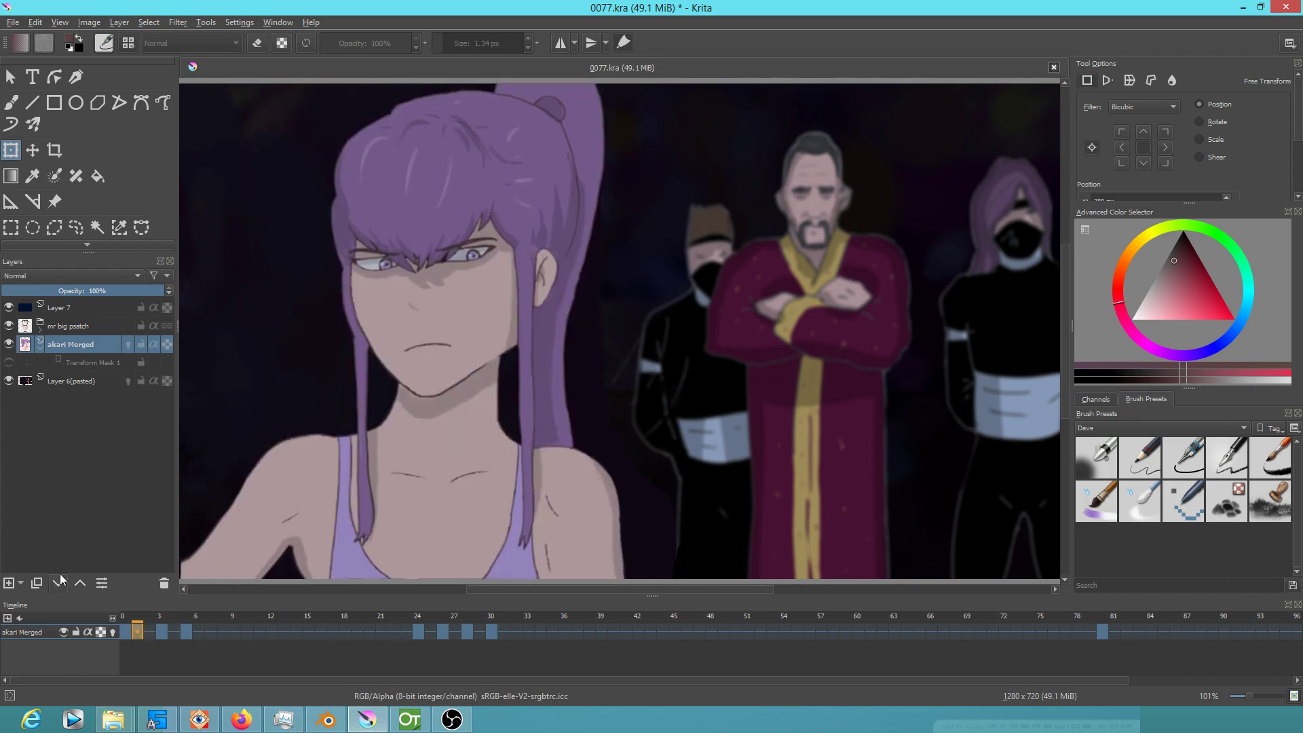
left_click(179, 22)
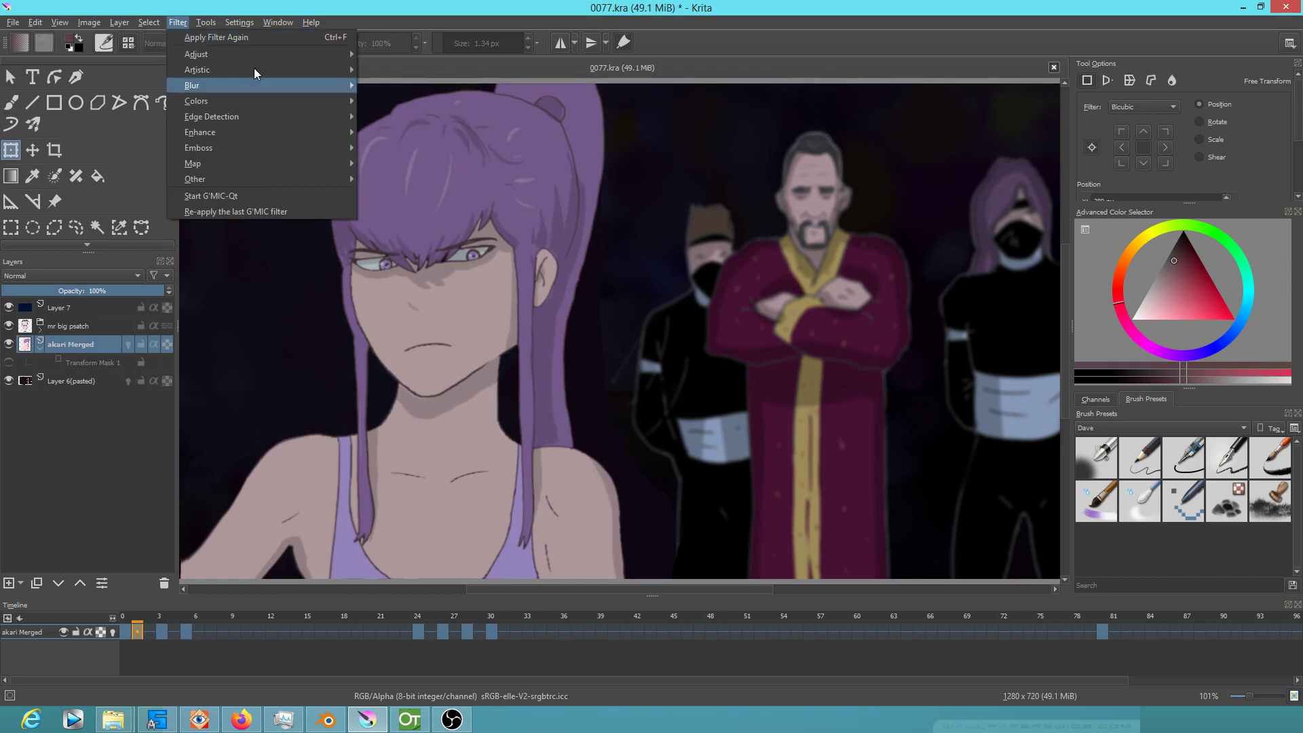
key("Escape")
key("Escape")
- Compare the enlarged akari drawing on frame 0 with frames 1, 3, 5 and 8
key("Left")
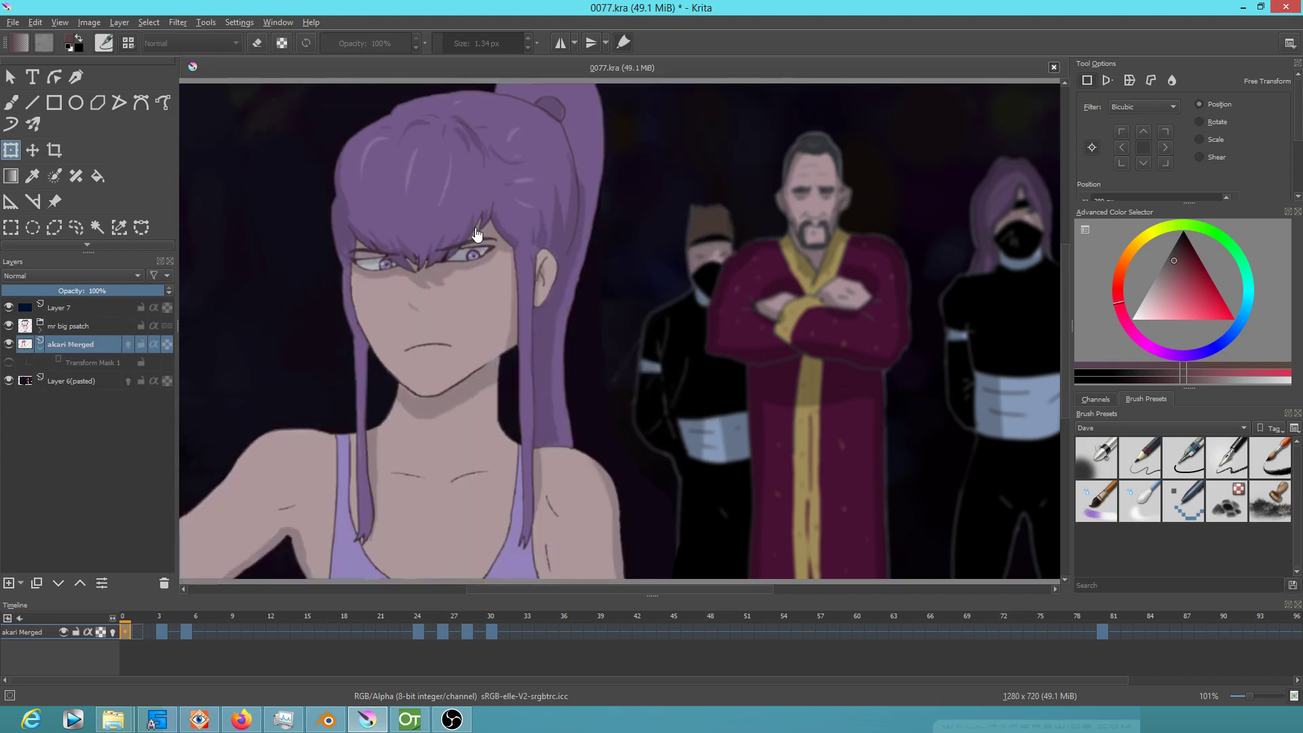
key("Right")
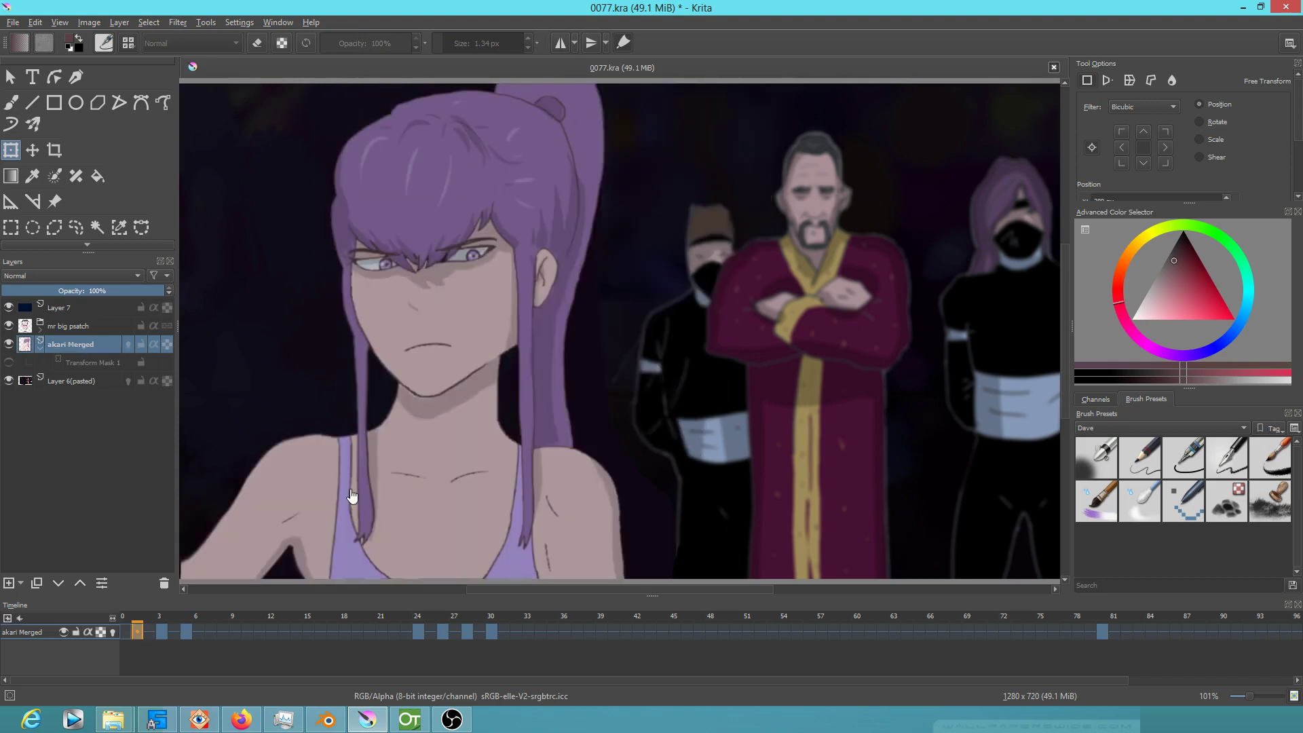
key("Left")
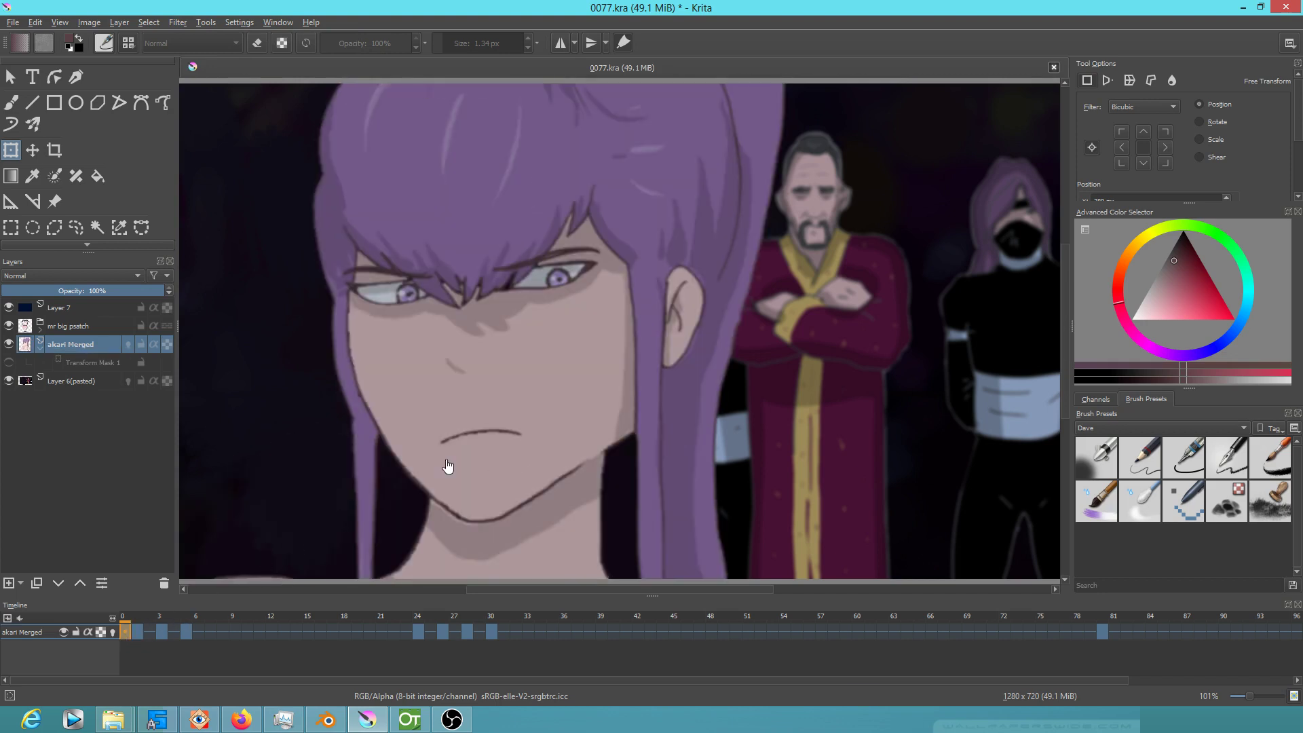
left_click(163, 632)
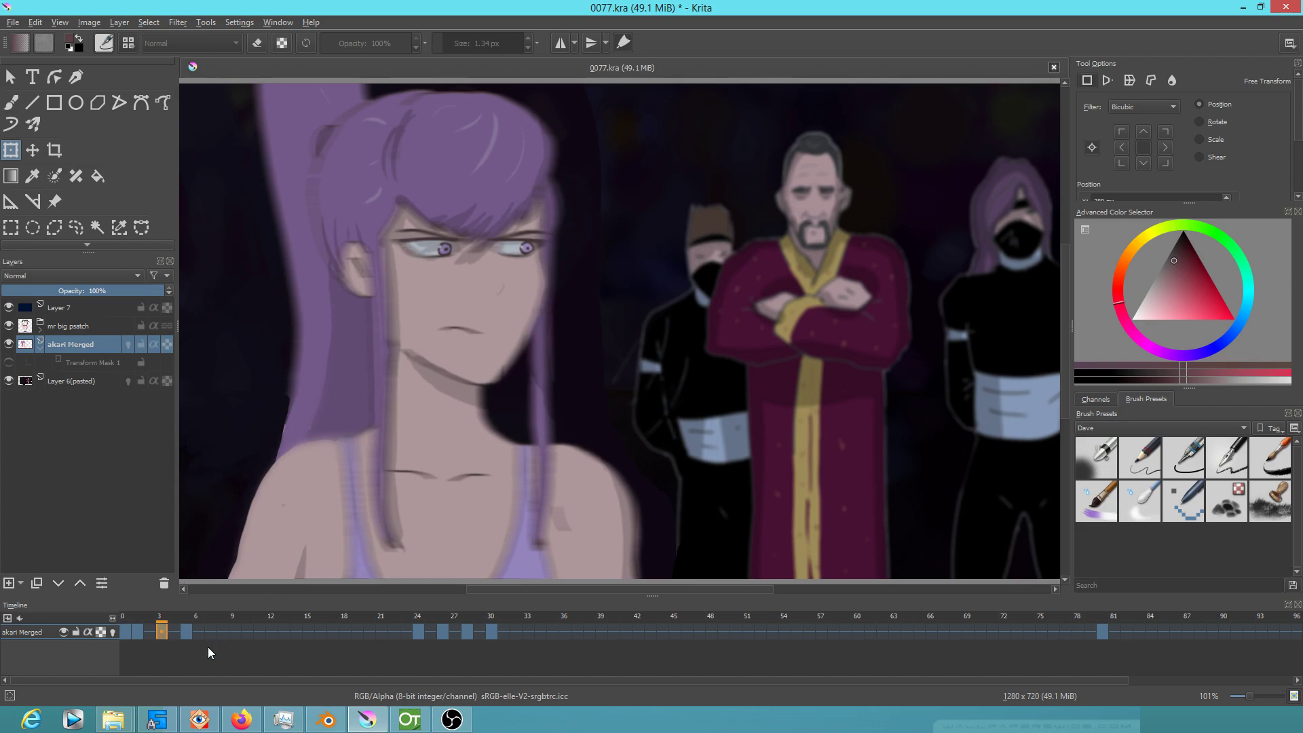
left_click(186, 633)
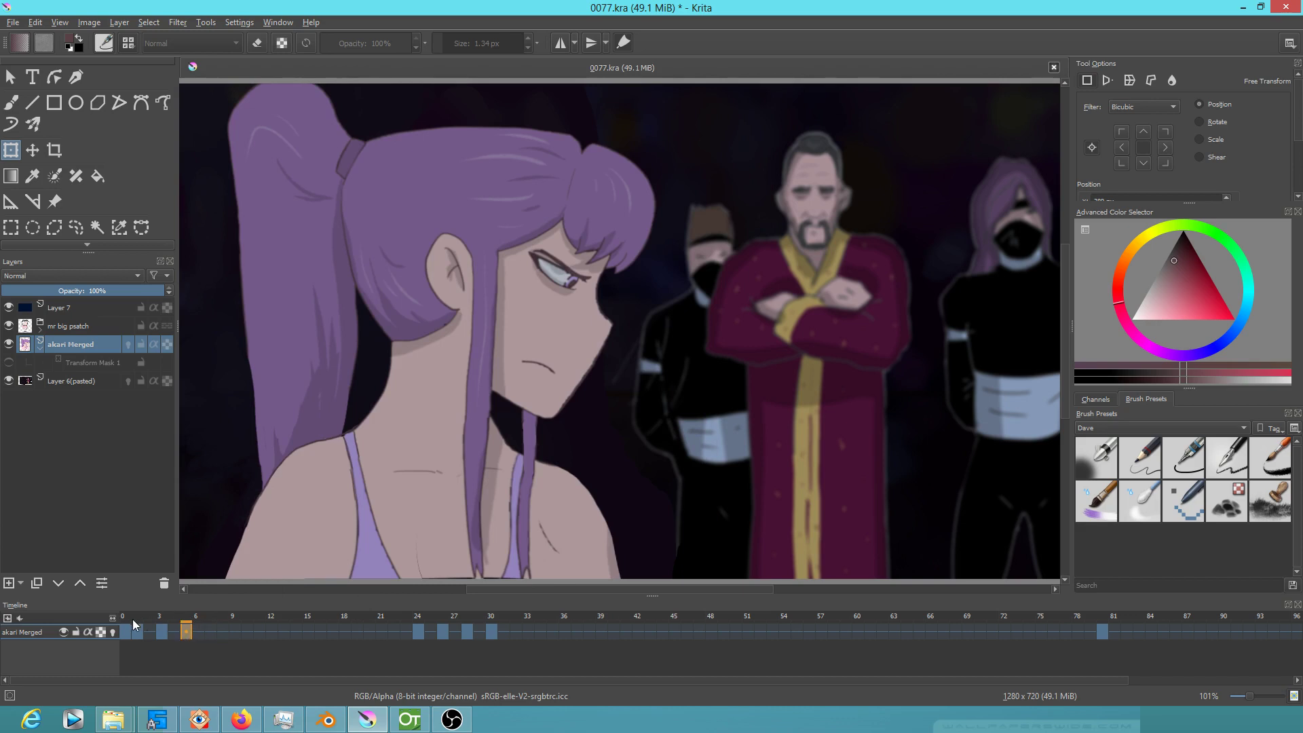
mouse_move(123, 620)
left_mouse_down()
mouse_move(307, 634)
mouse_move(366, 652)
mouse_move(530, 653)
mouse_move(133, 634)
mouse_move(223, 635)
left_mouse_up()
scroll(561, 424, "up", 1)
scroll(561, 424, "down", 1)
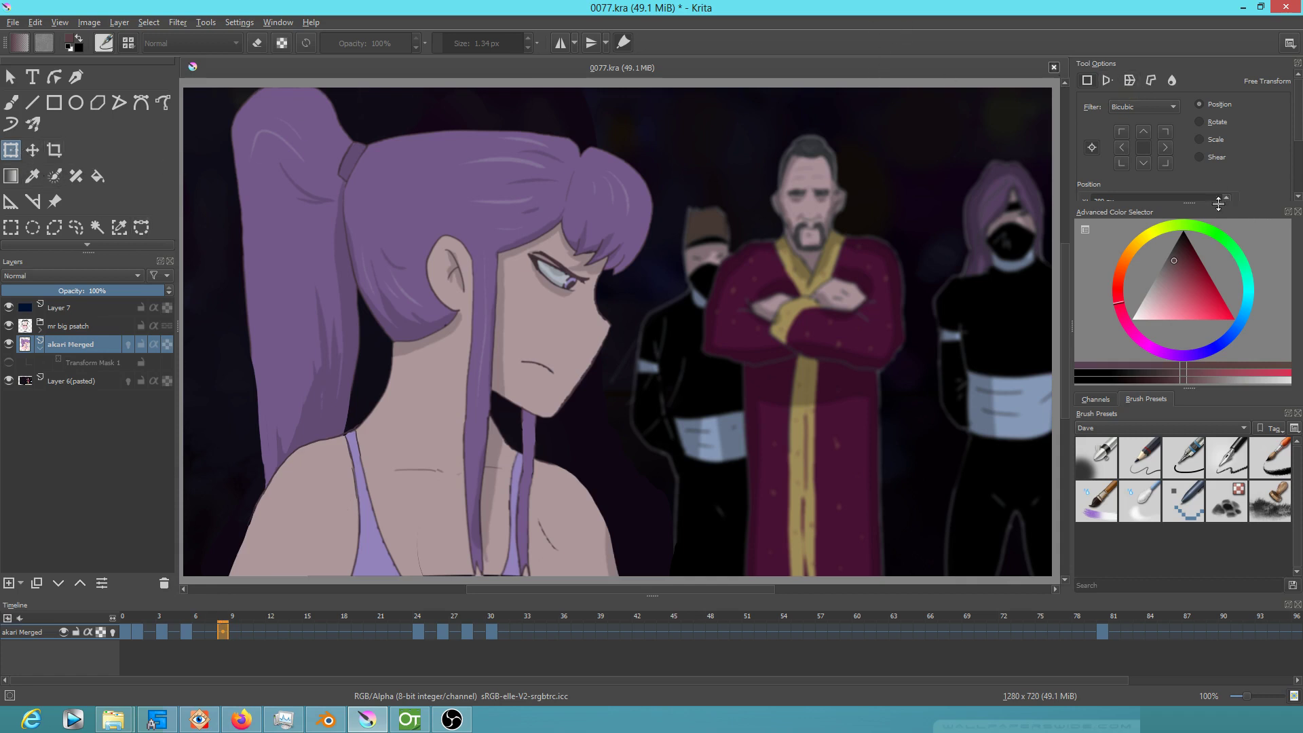
- Make more room for the transform options, start a free transform on frame 8 and show its Scale values
left_click_drag(1194, 204, 1198, 246)
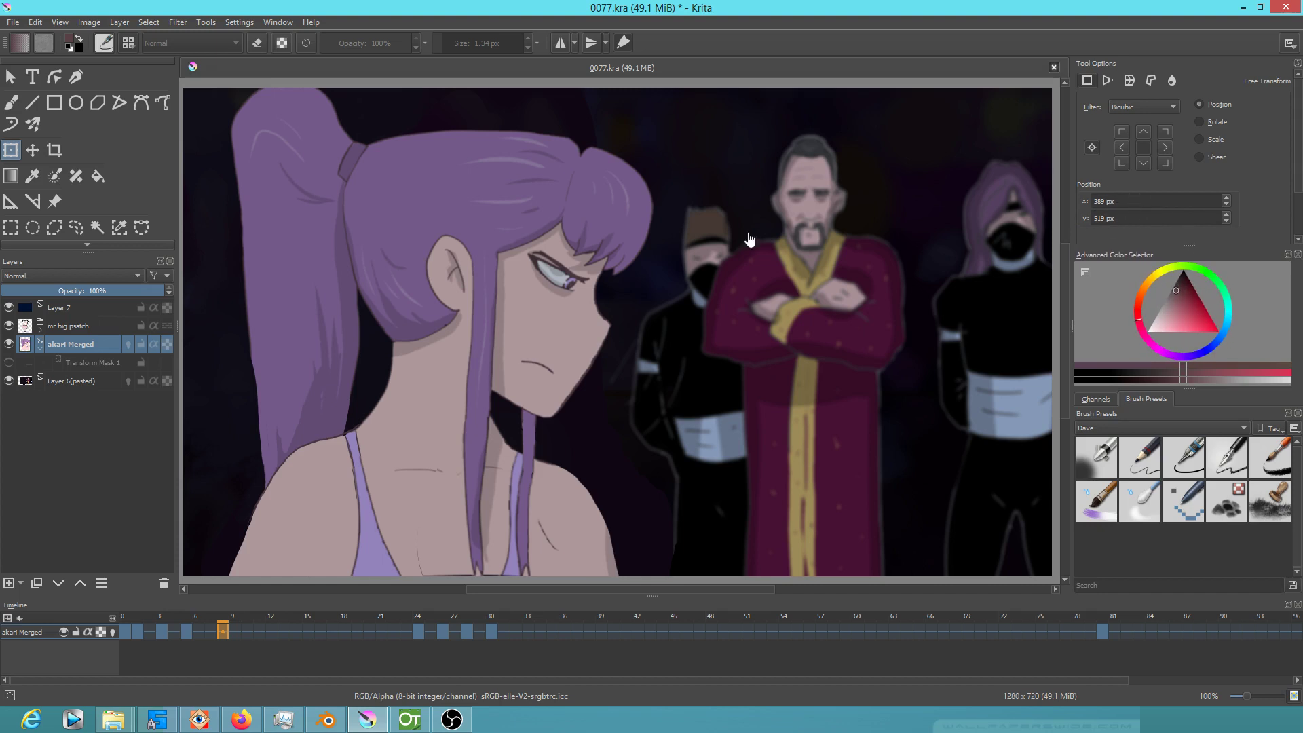
left_click(427, 276)
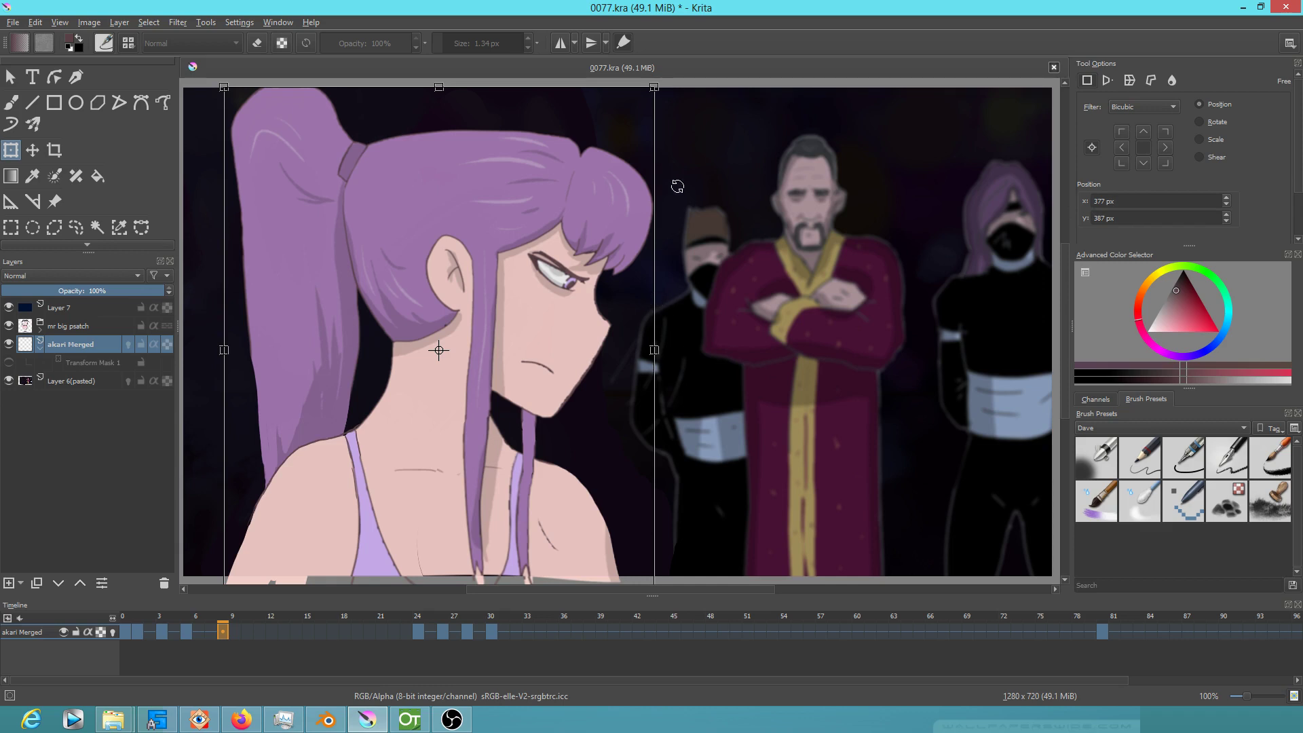
scroll(689, 207, "down", 2)
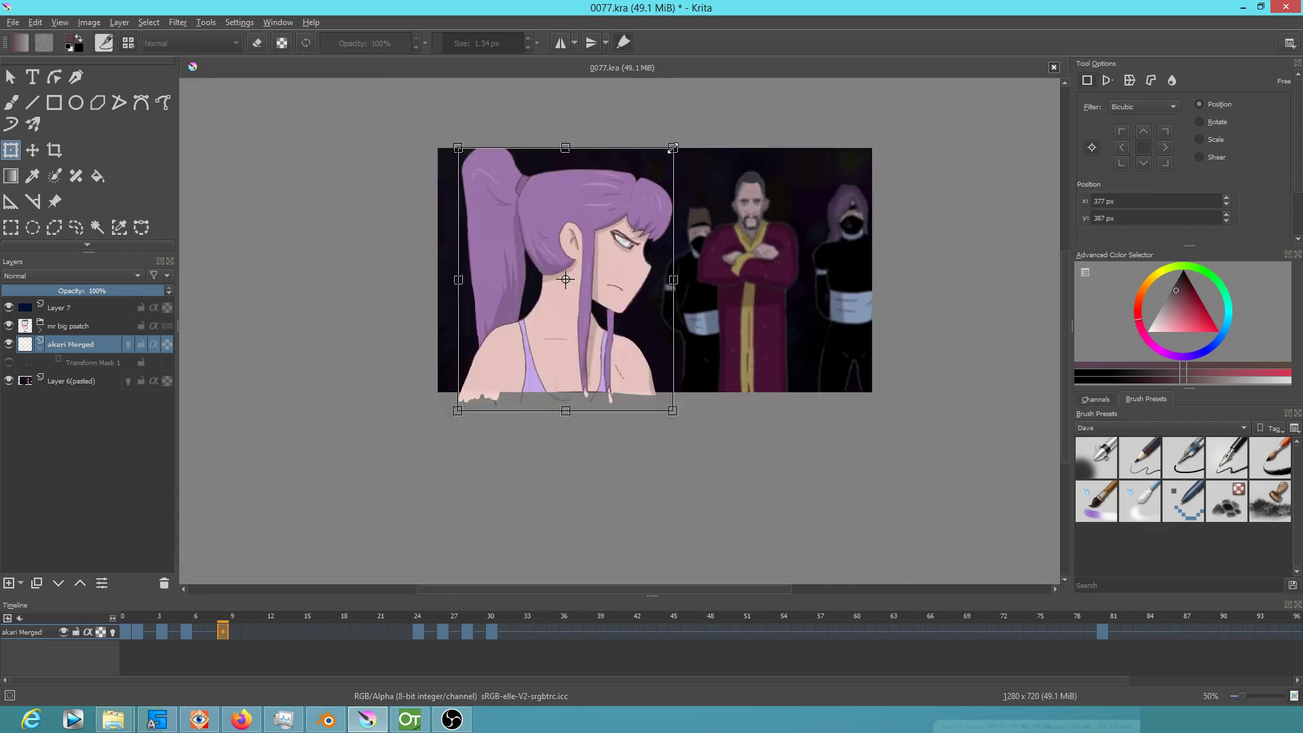
left_click(1198, 121)
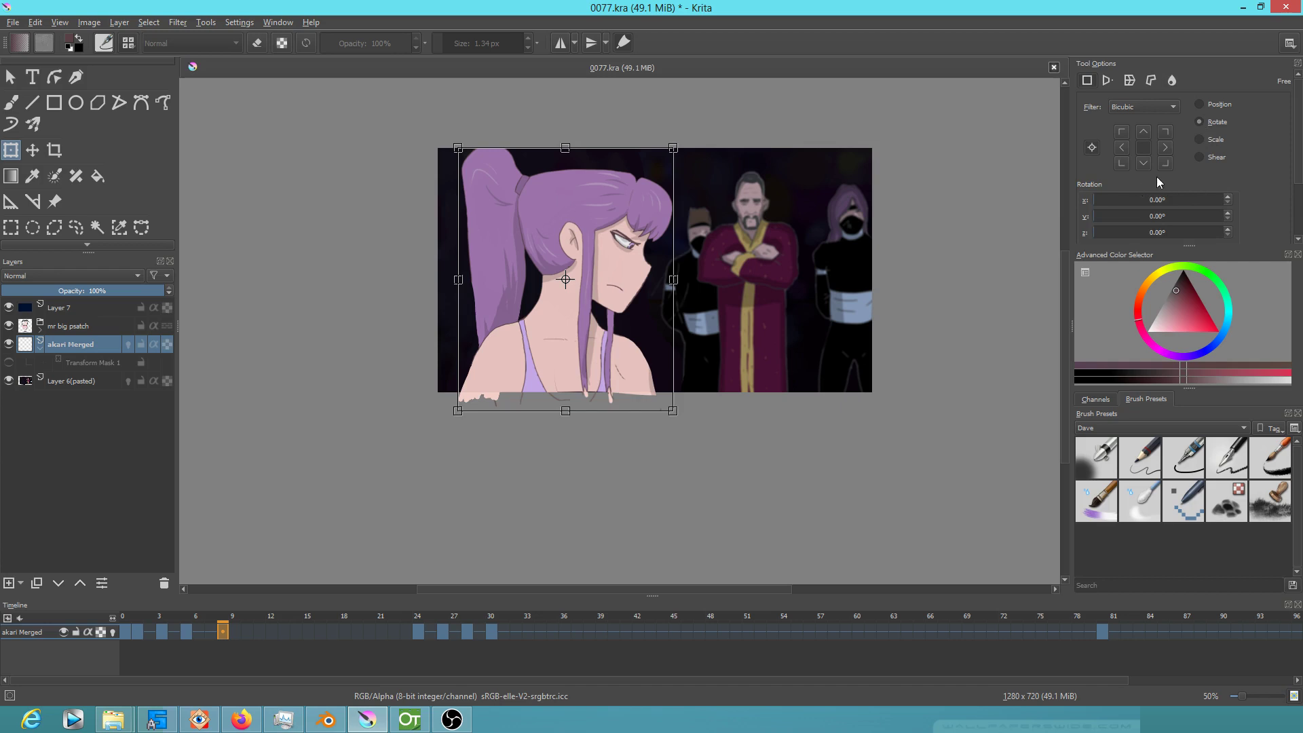
left_click(1199, 140)
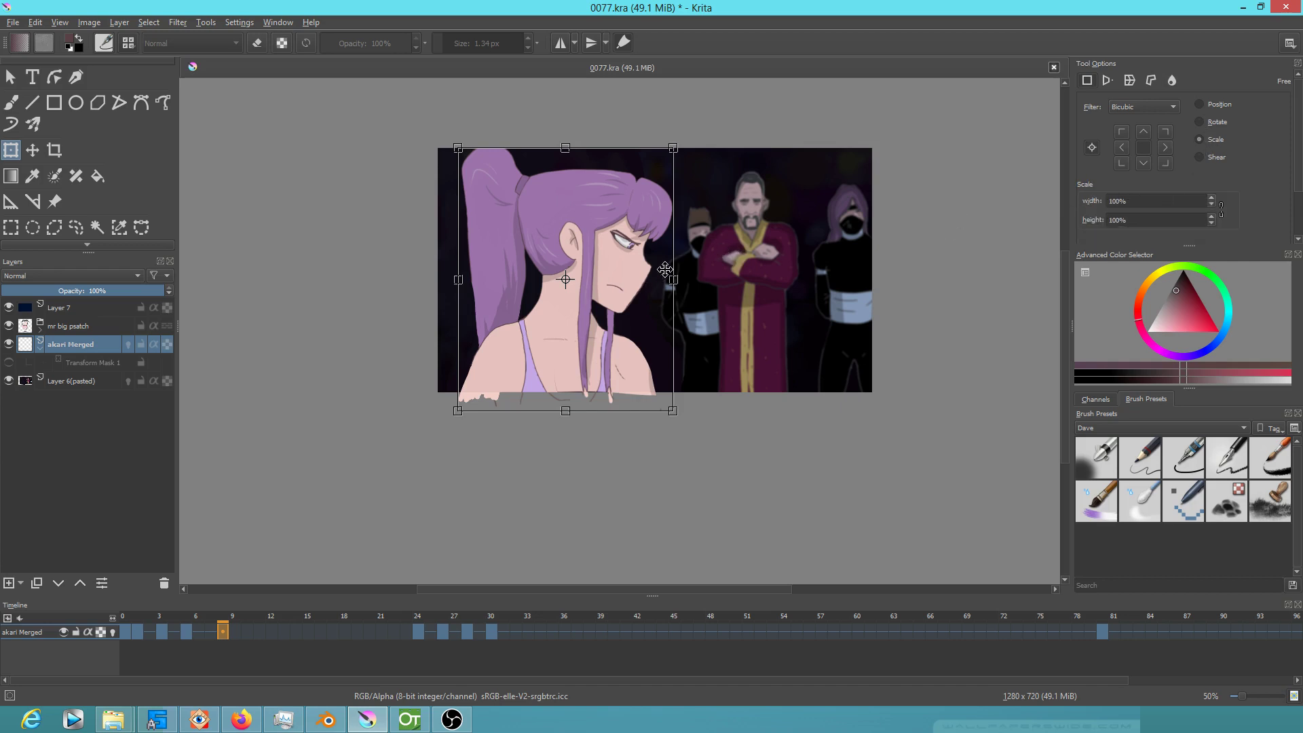
scroll(678, 249, "up", 4)
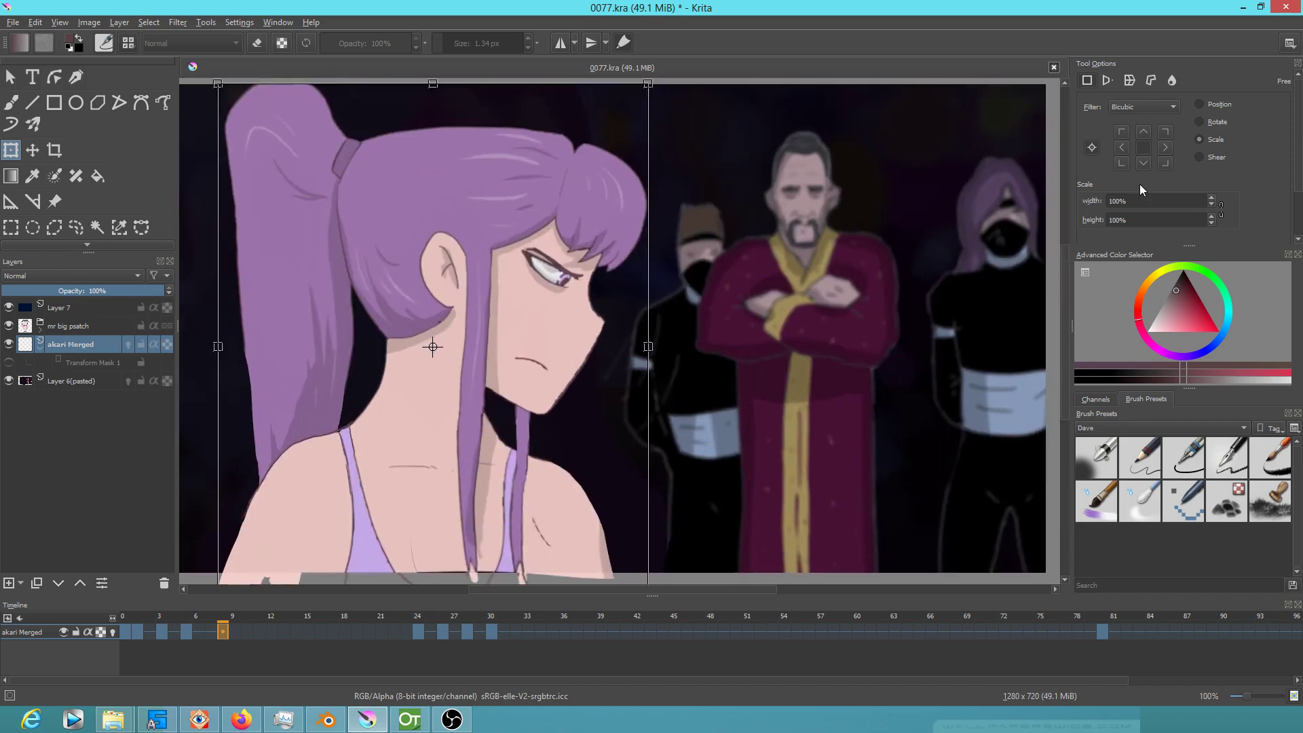
- Scale the akari drawing on frame 5 to 103% in width and height
left_click(185, 631)
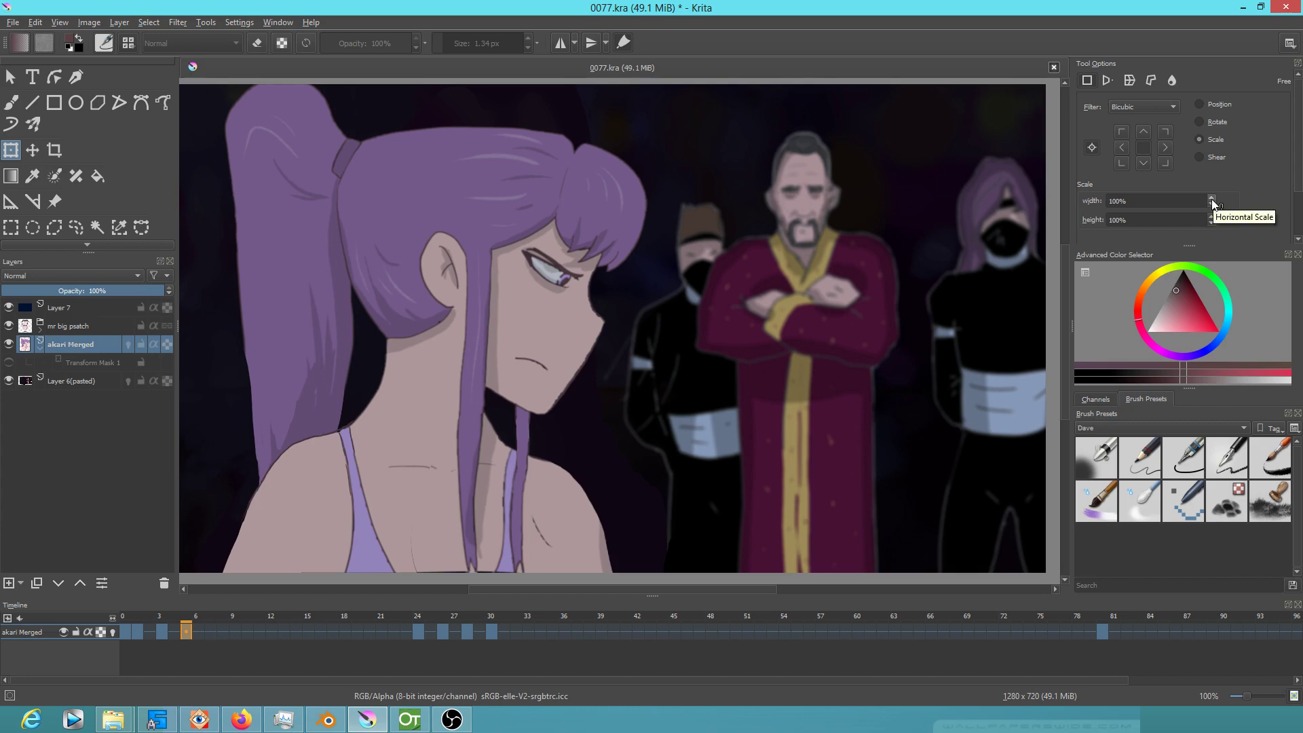
left_click(1211, 198)
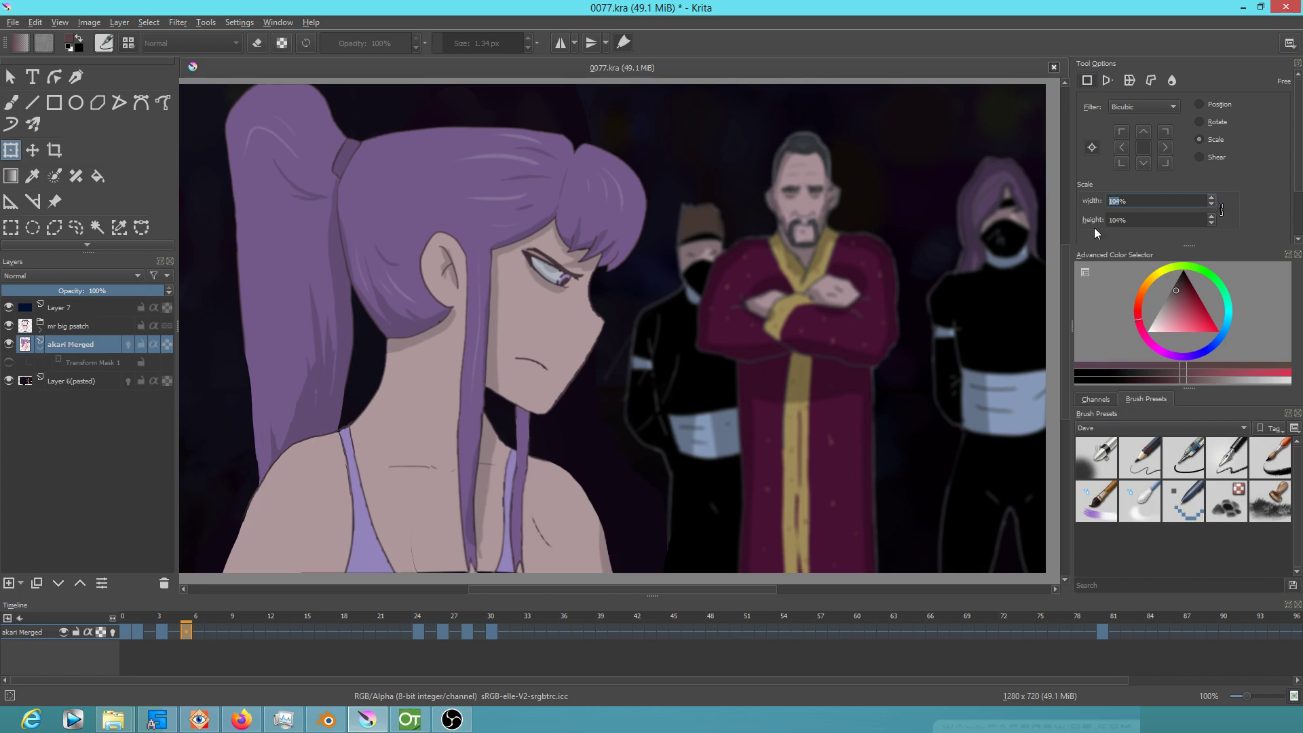
left_click(567, 314)
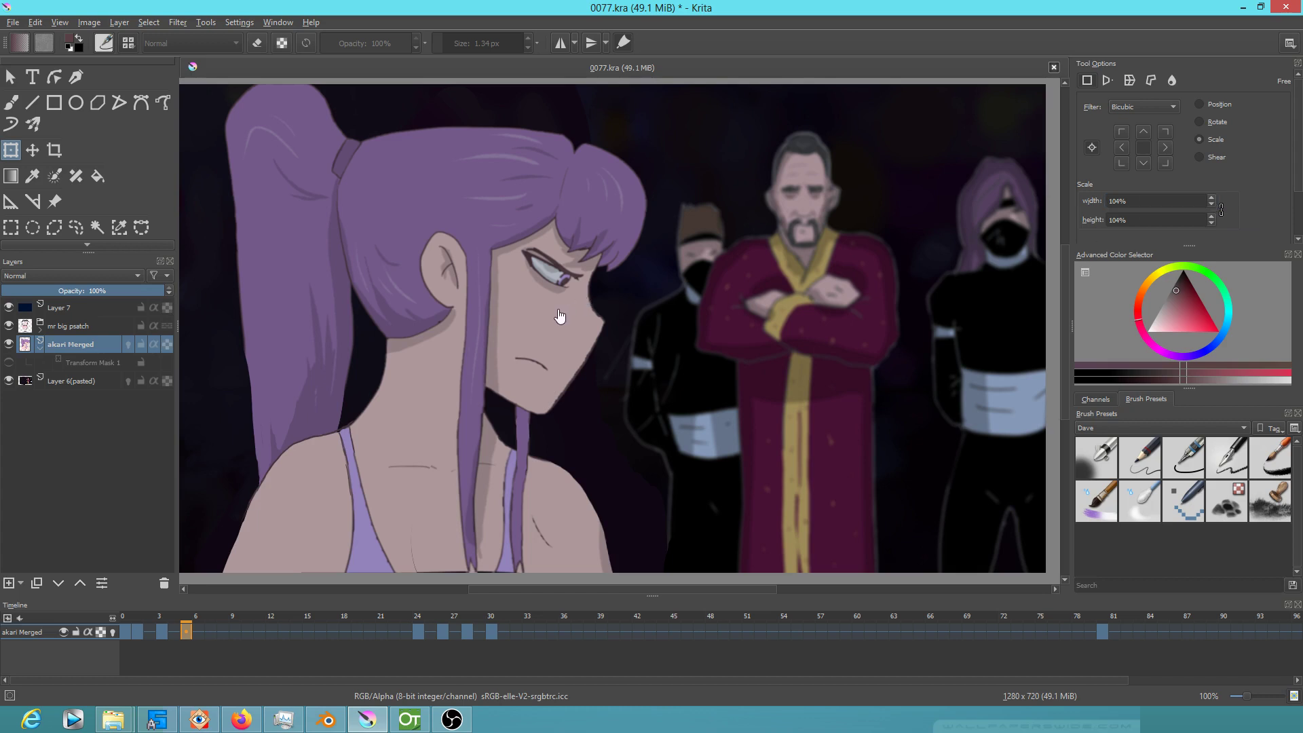
left_click(498, 288)
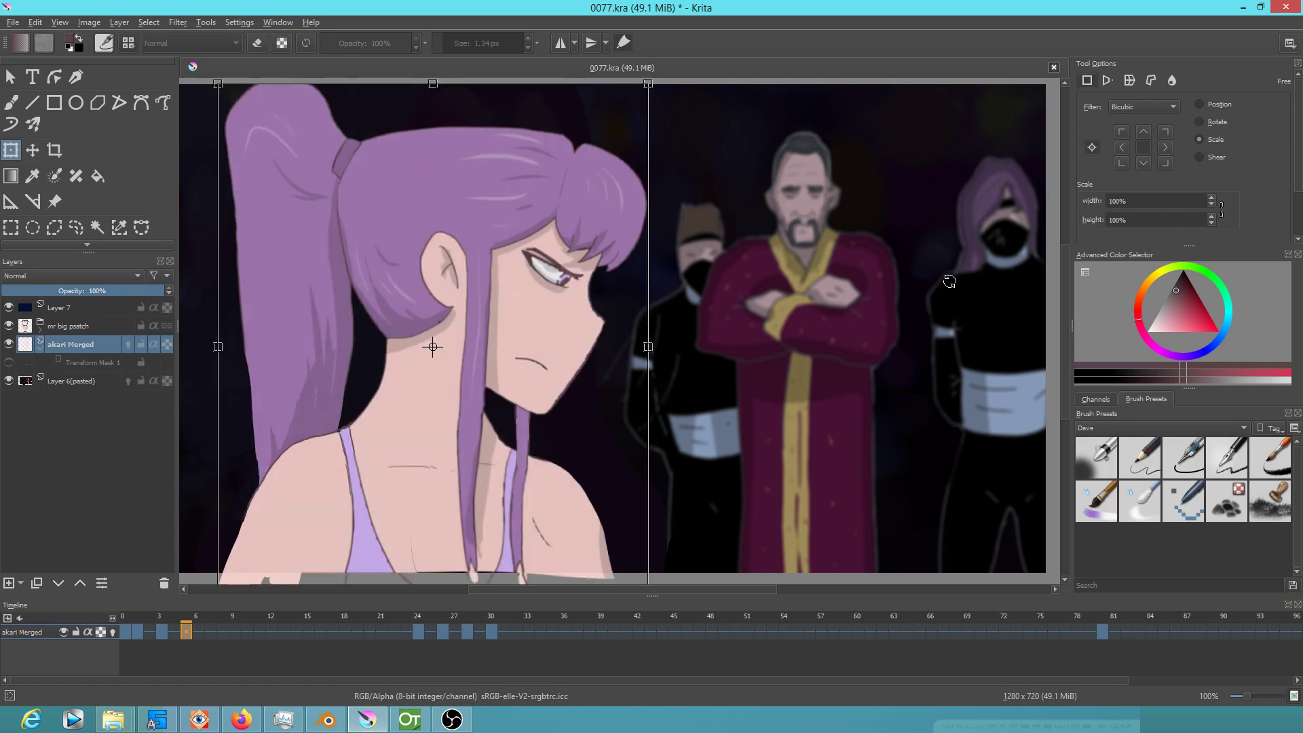
left_click(1211, 198)
left_click(1211, 198)
left_click(1211, 198)
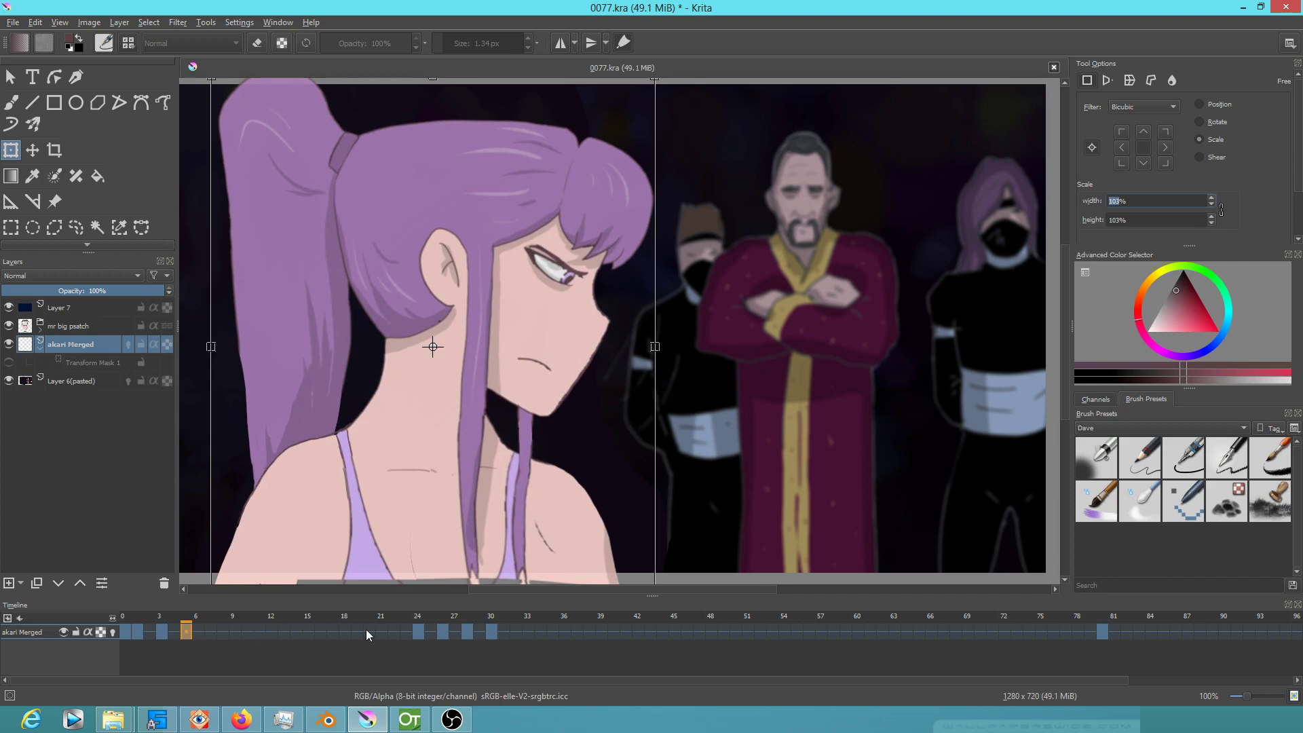
- Scale the akari drawing on frame 24 to 107% in width and height
left_click(420, 636)
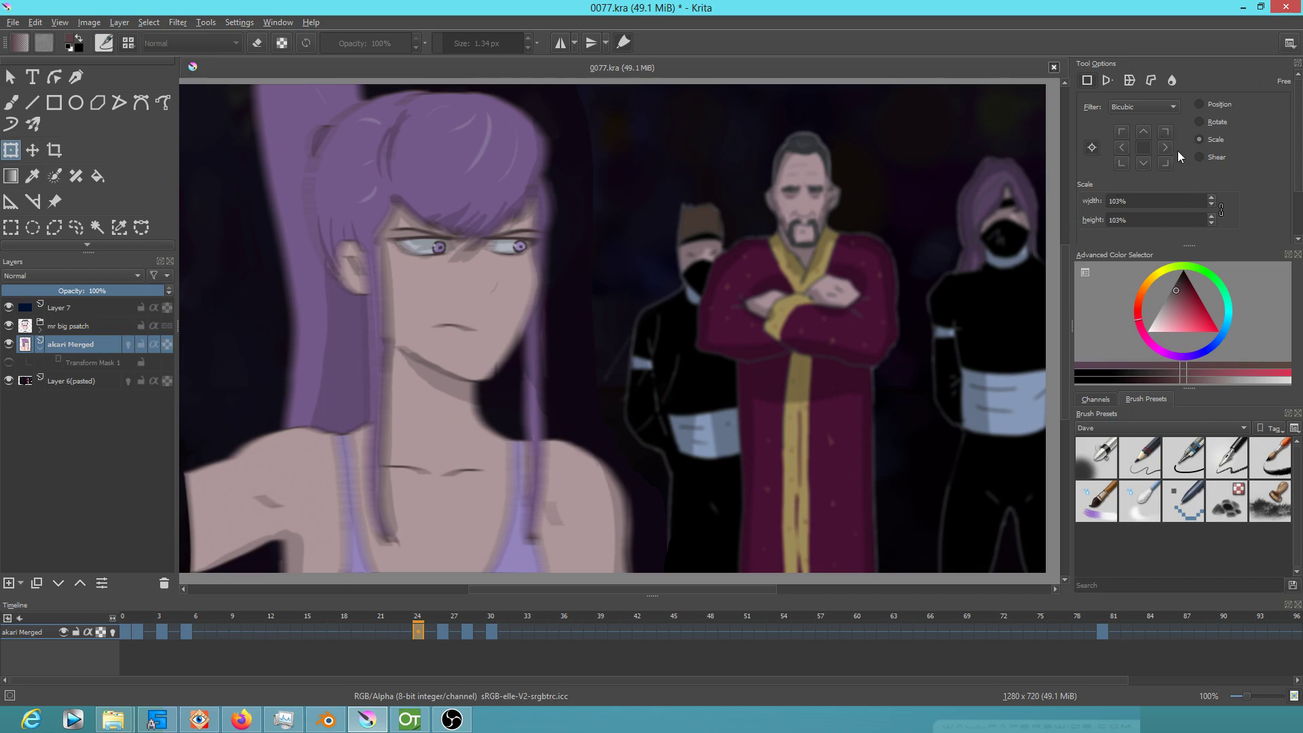
left_click(461, 349)
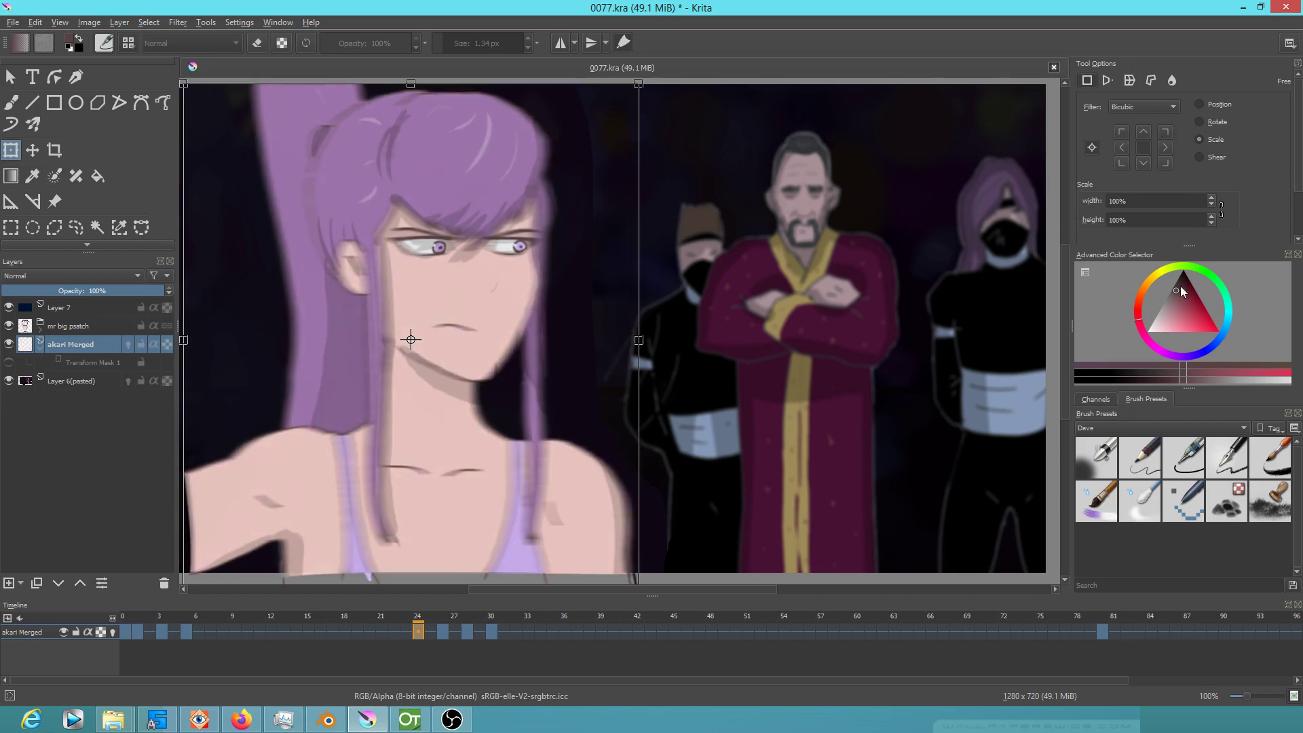
left_click(1212, 200)
left_click(1211, 200)
left_click(1211, 199)
left_click(1212, 199)
left_click(1212, 200)
left_click(1212, 199)
left_click(1212, 199)
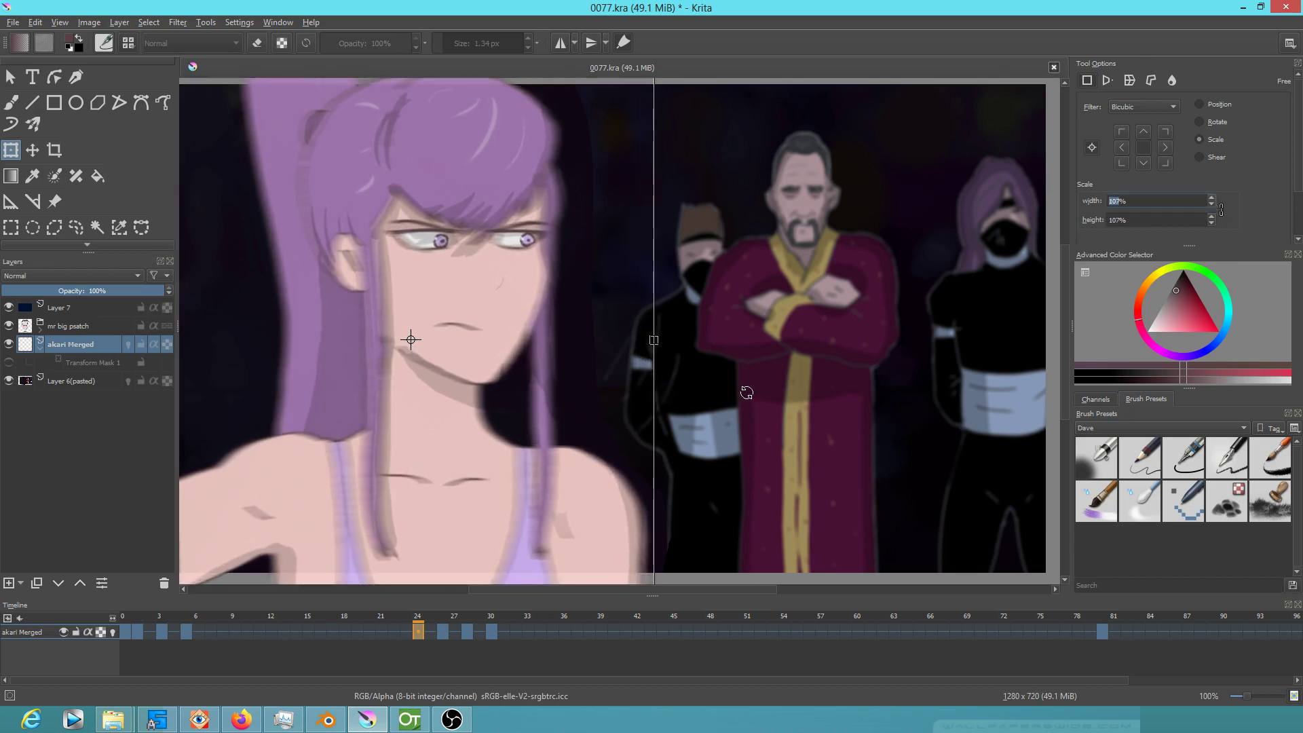
- Return to frame 0 and play the animation to review the individually scaled frames
left_click(126, 635)
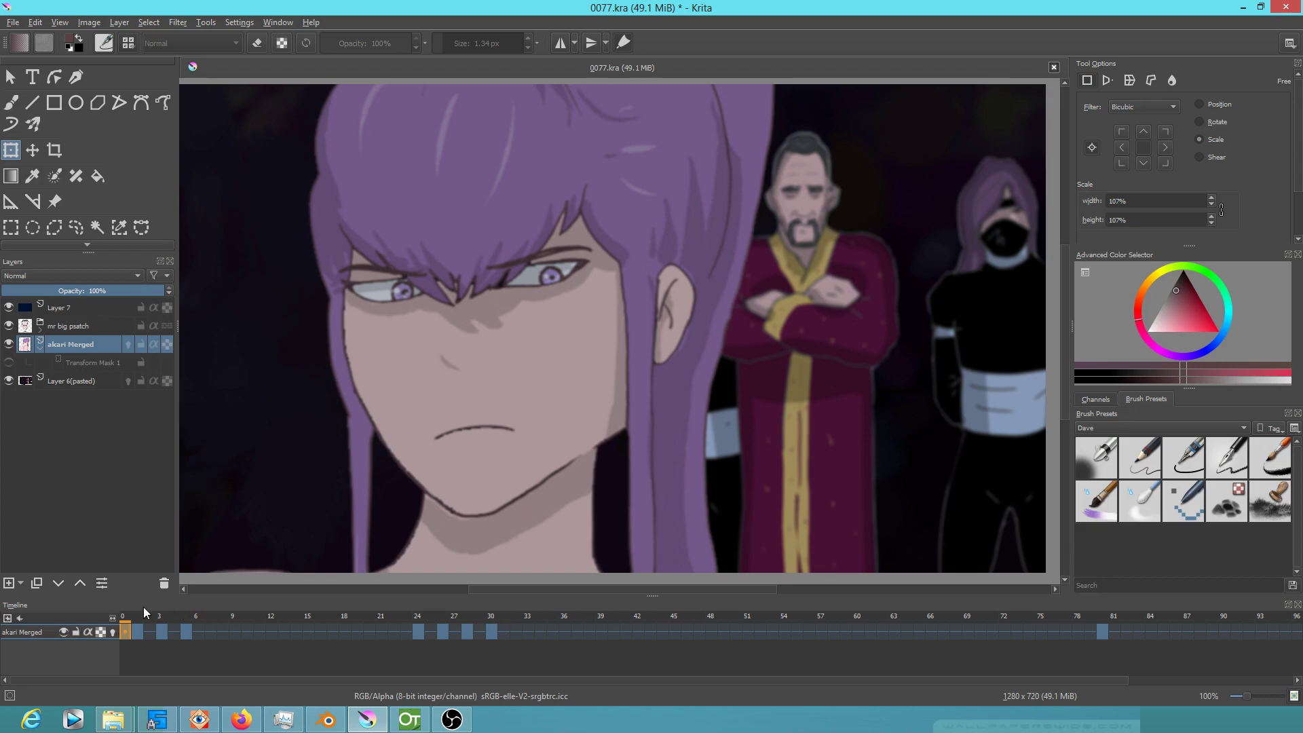
key("space")
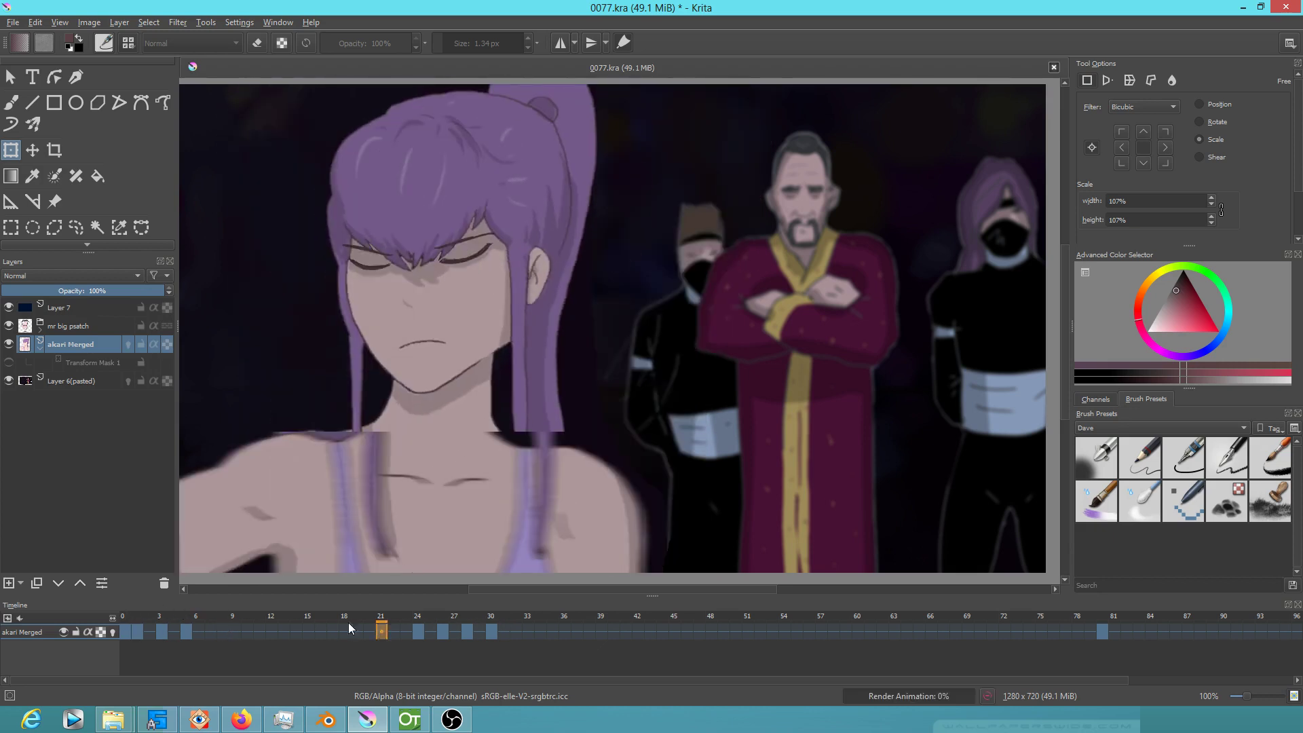
key("space")
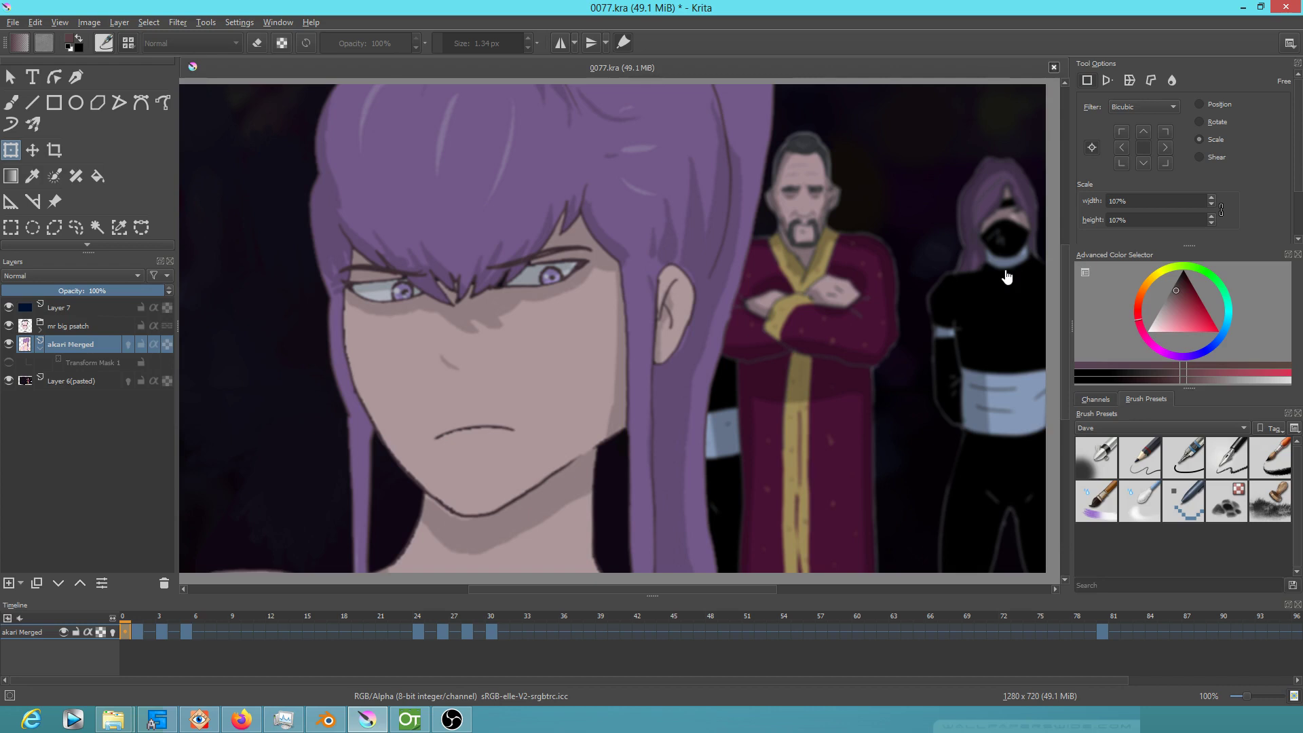
scroll(715, 331, "down", 2)
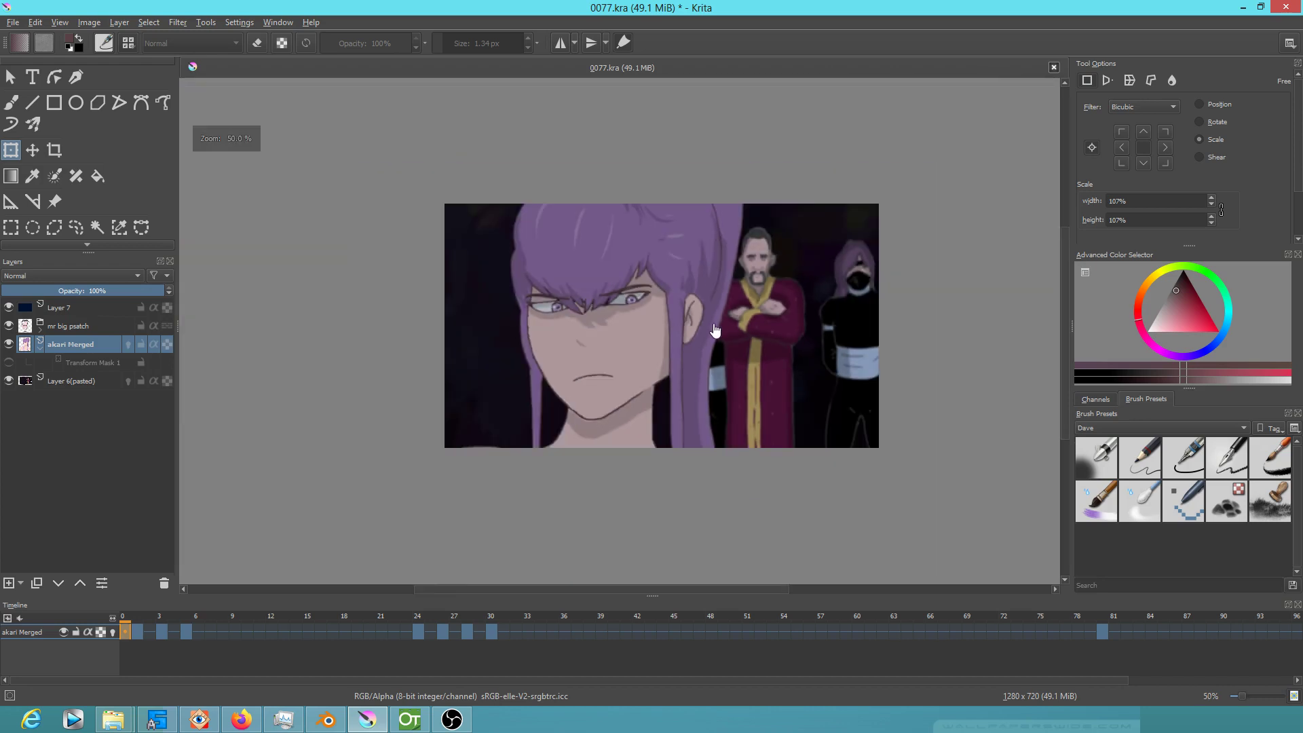
scroll(743, 350, "up", 2)
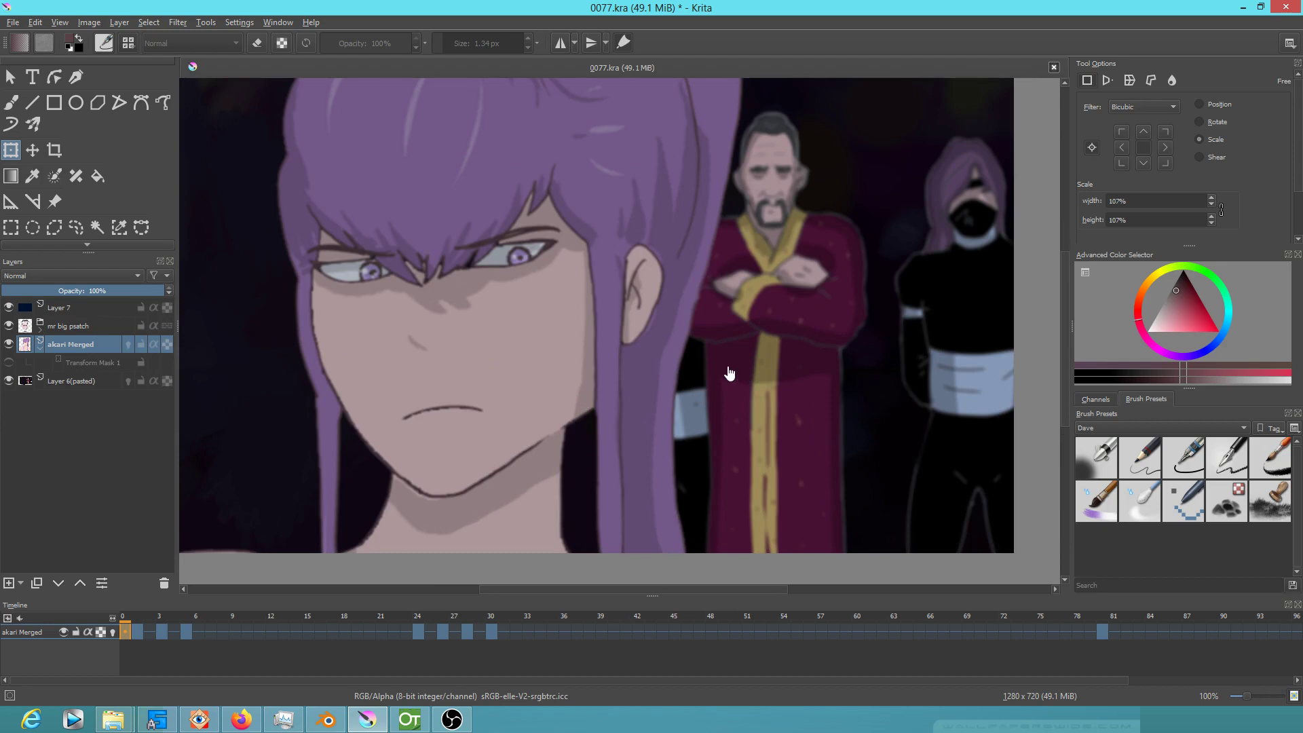
- Display the whole akari drawing on frame 0 in a free transform and look through the available scripts
left_click(556, 322)
scroll(661, 313, "down", 2)
scroll(661, 313, "up", 1)
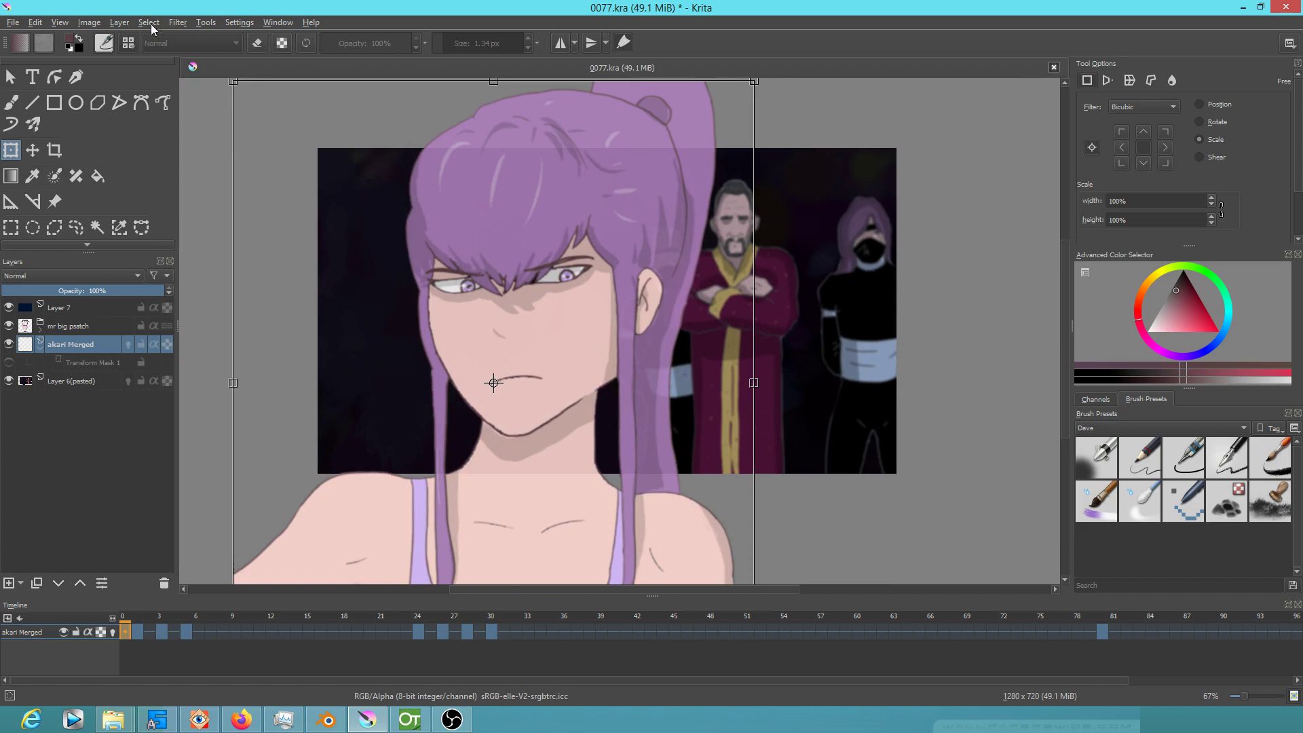
left_click(204, 24)
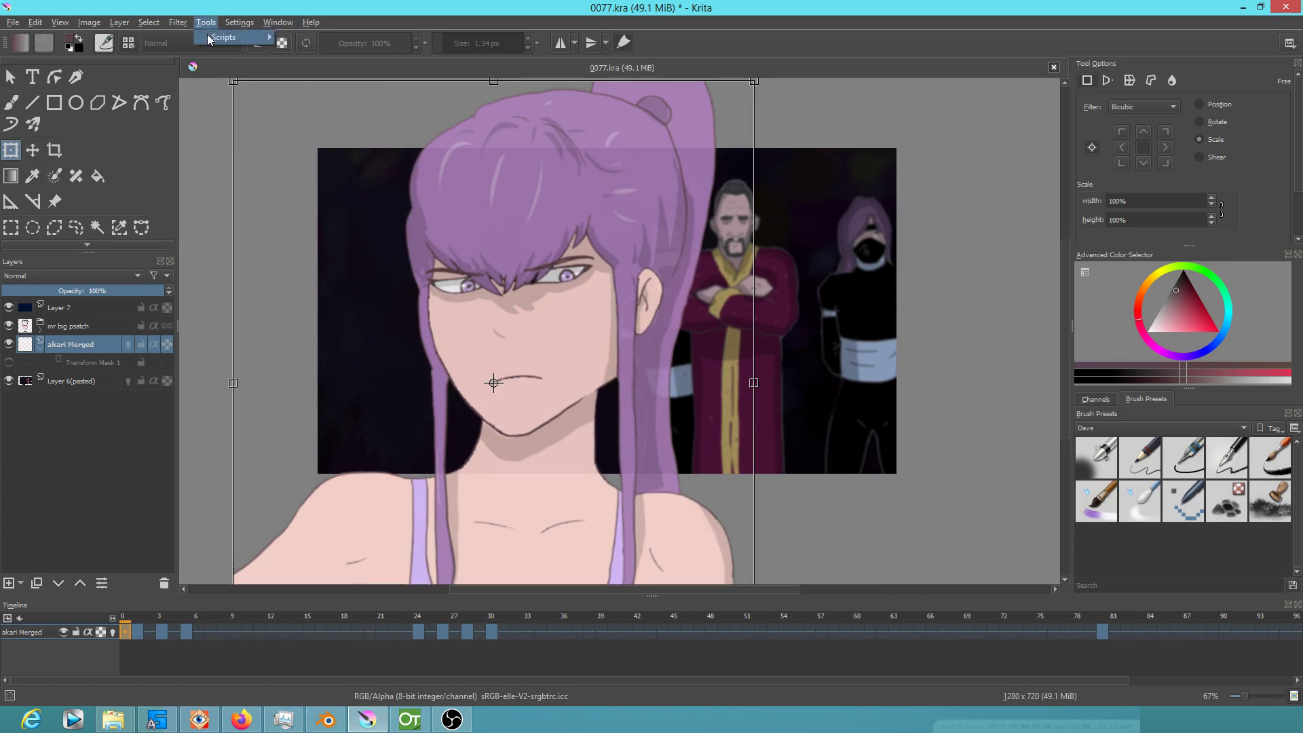
mouse_move(211, 38)
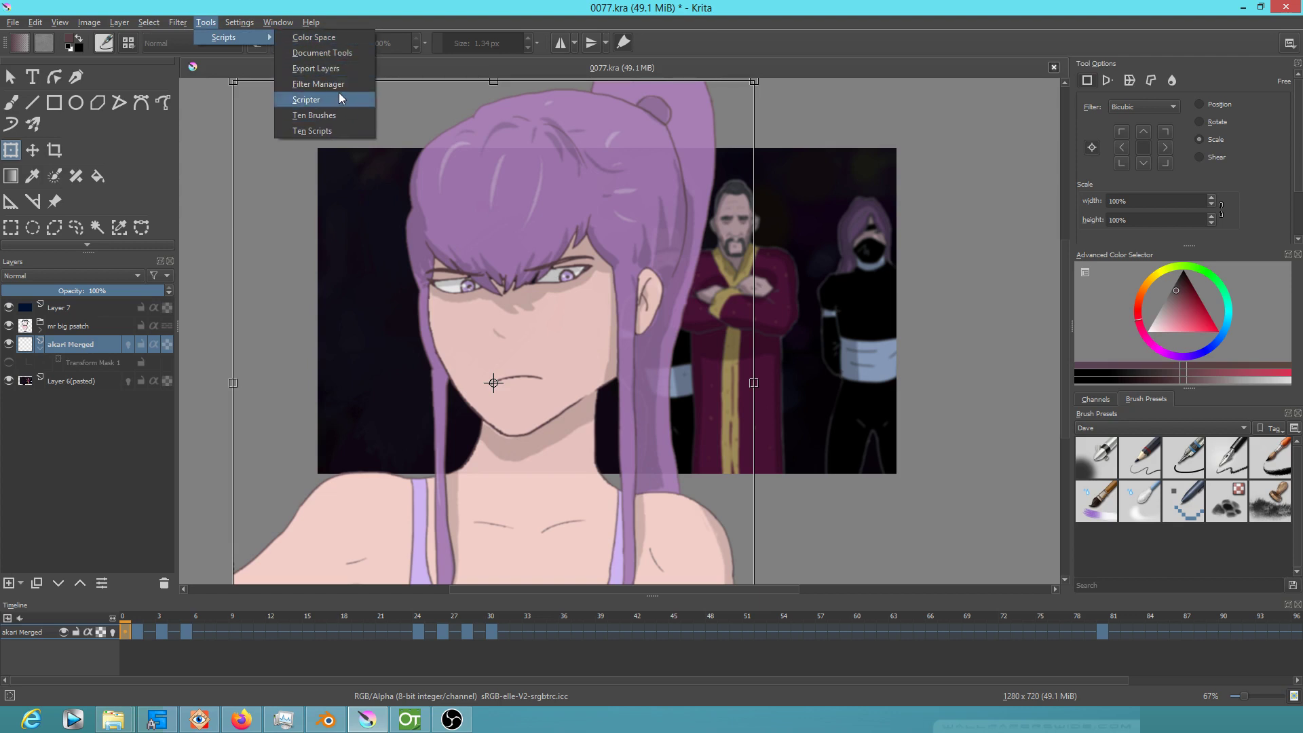
left_click(210, 166)
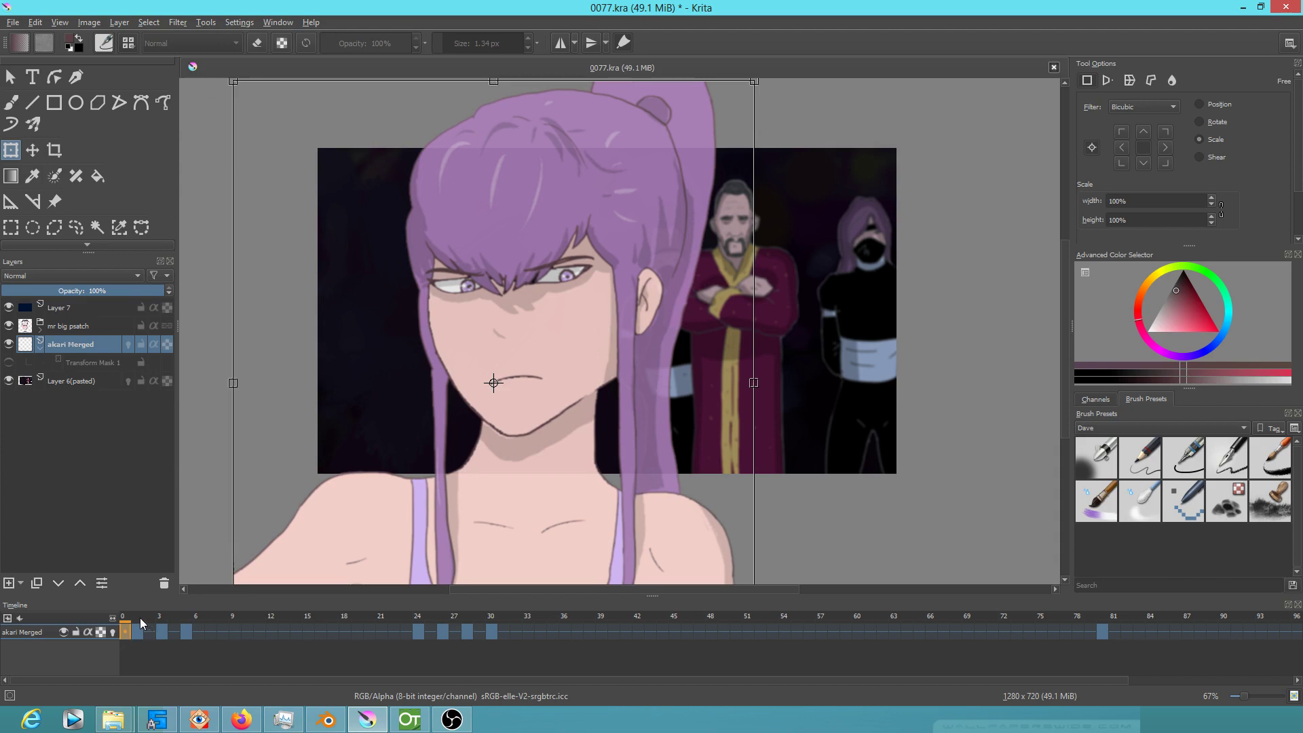
- Play the animation briefly, step through the frames up to 3 and return to frame 0
key("space")
key("space")
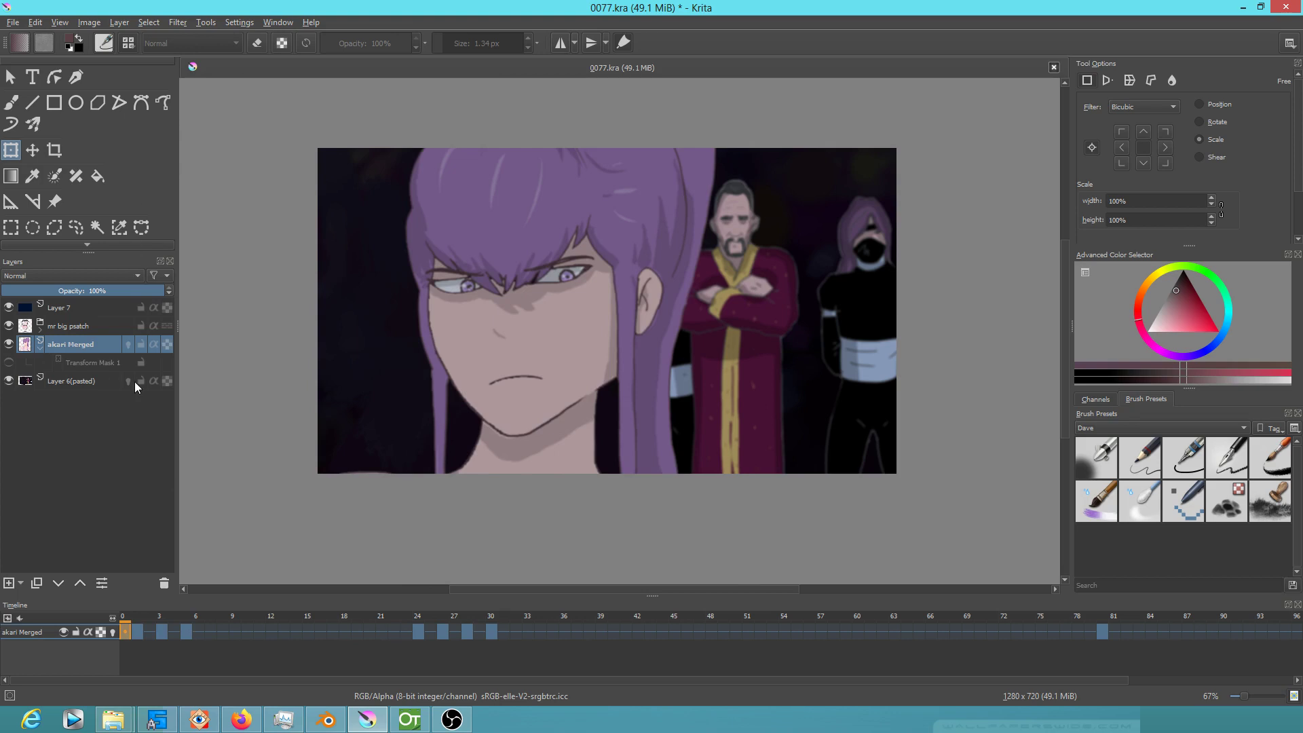
mouse_move(127, 625)
left_mouse_down()
mouse_move(296, 622)
mouse_move(499, 642)
mouse_move(131, 634)
mouse_move(580, 650)
mouse_move(42, 622)
mouse_move(502, 636)
mouse_move(78, 628)
mouse_move(132, 624)
left_mouse_up()
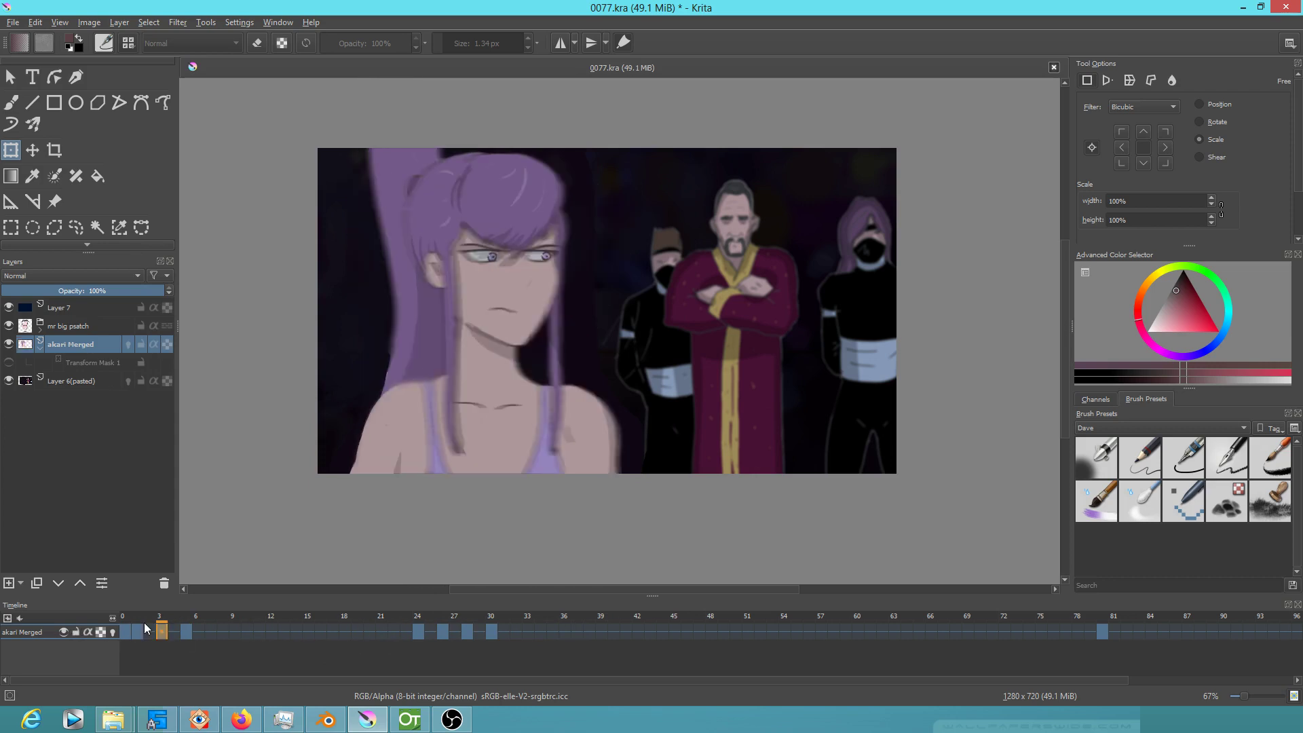
left_click(125, 616)
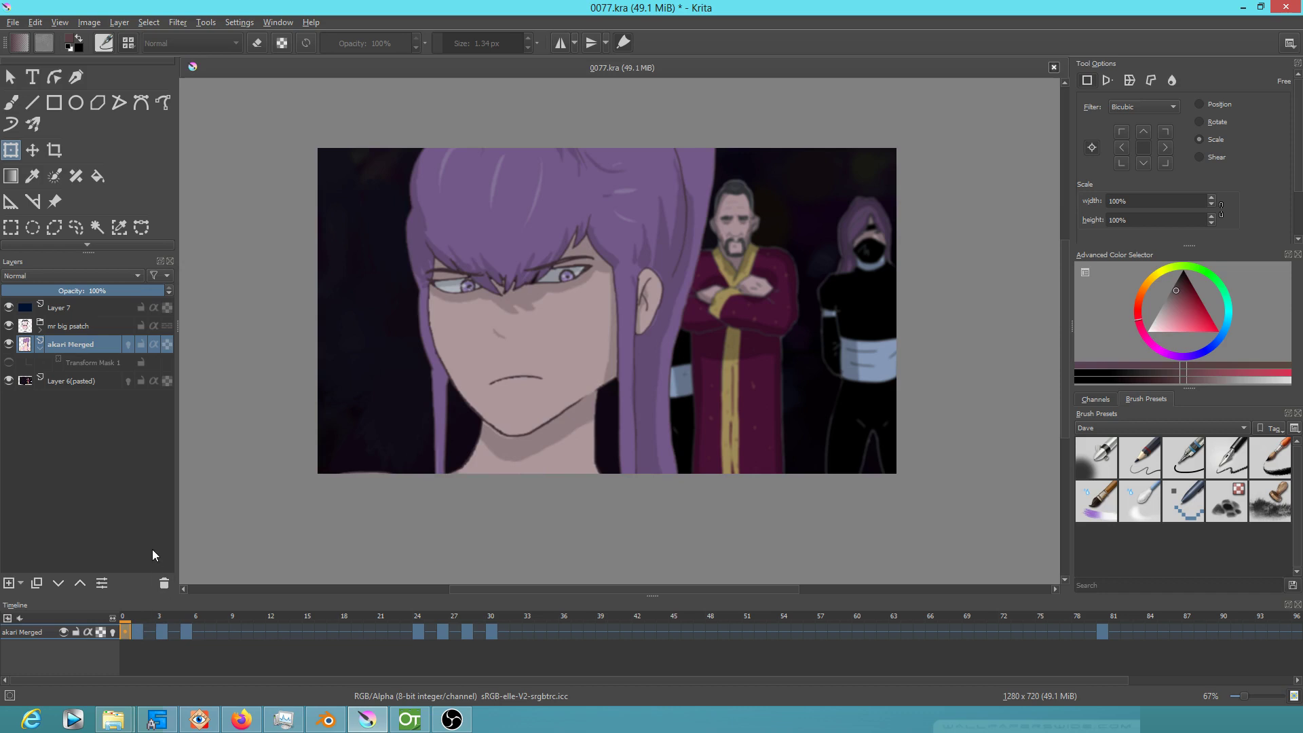
- Step through the akari Merged frames, return to frame 1 and select the horizontal scale value
left_click(134, 630)
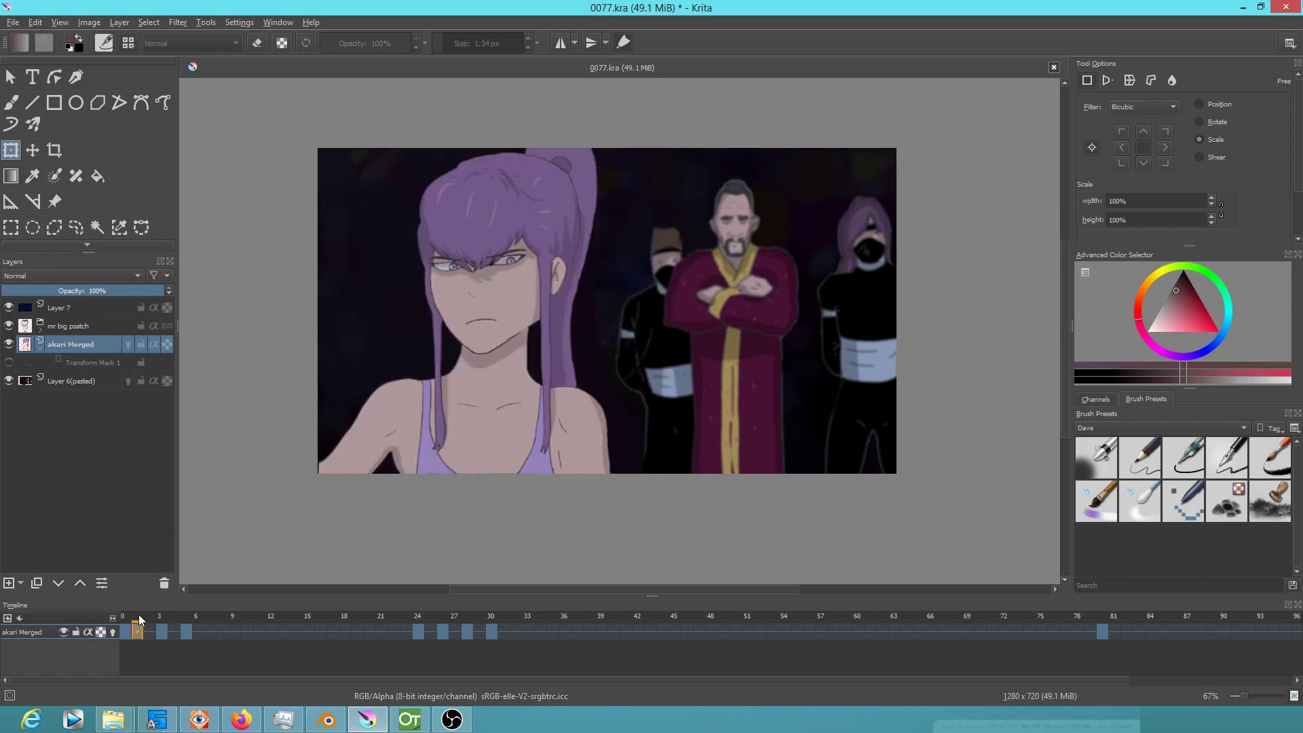
left_click(160, 631)
left_click(224, 631)
mouse_move(229, 632)
left_mouse_down()
mouse_move(500, 635)
mouse_move(332, 640)
left_mouse_up()
left_click(137, 631)
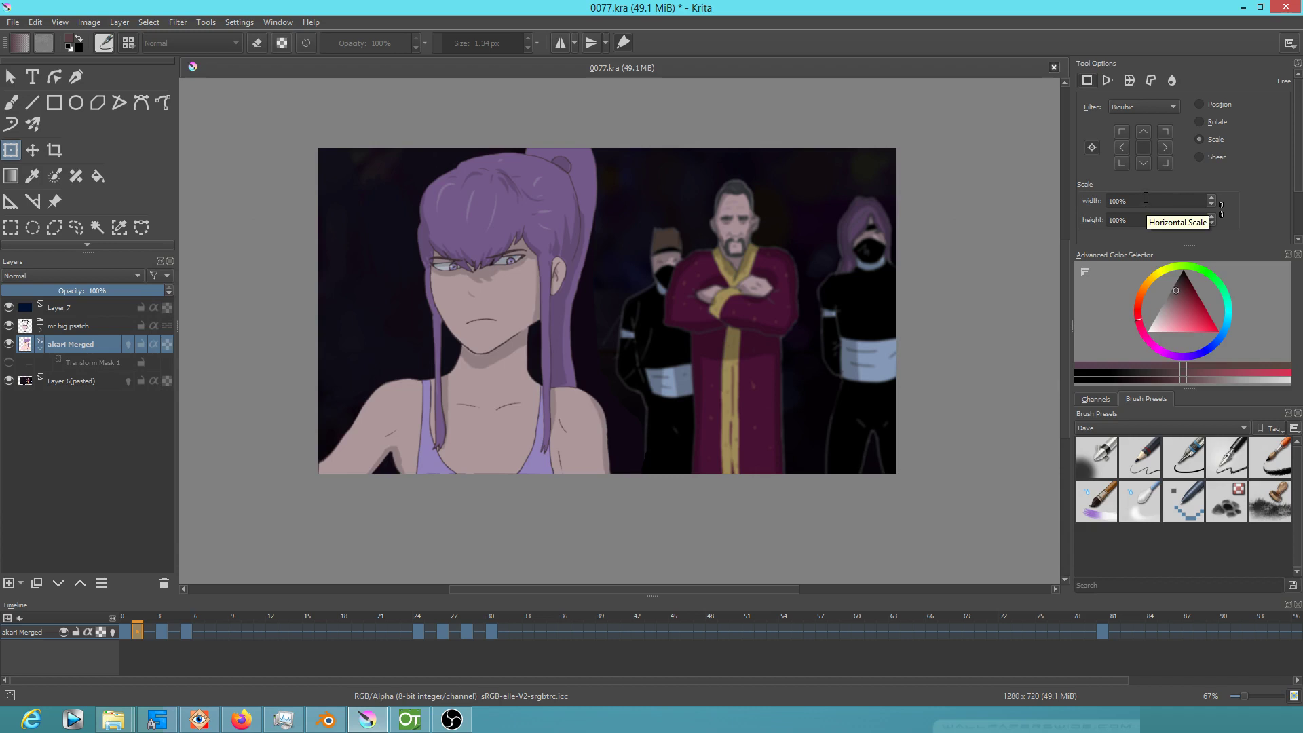
left_click(1143, 199)
key("ctrl+a")
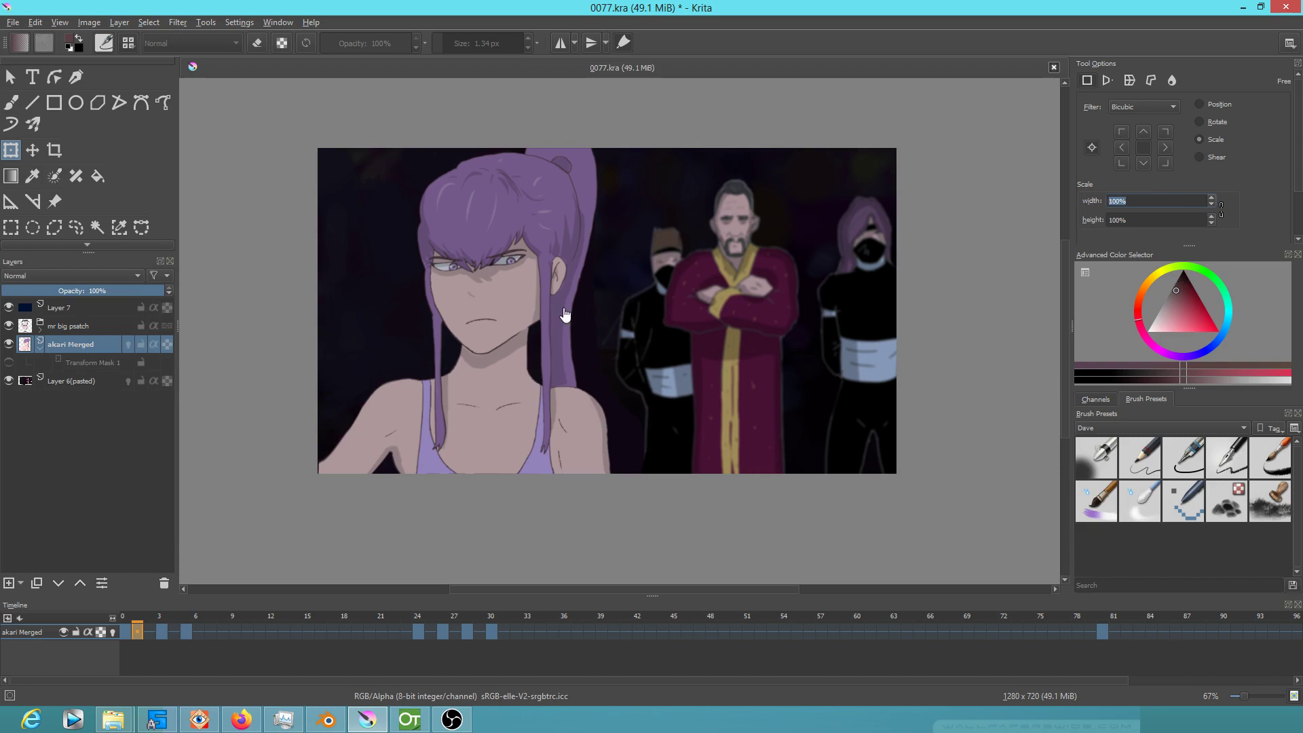
- Make Transform Mask 1 visible and scrub the akari Merged layer through its frames to frame 30
left_click(9, 364)
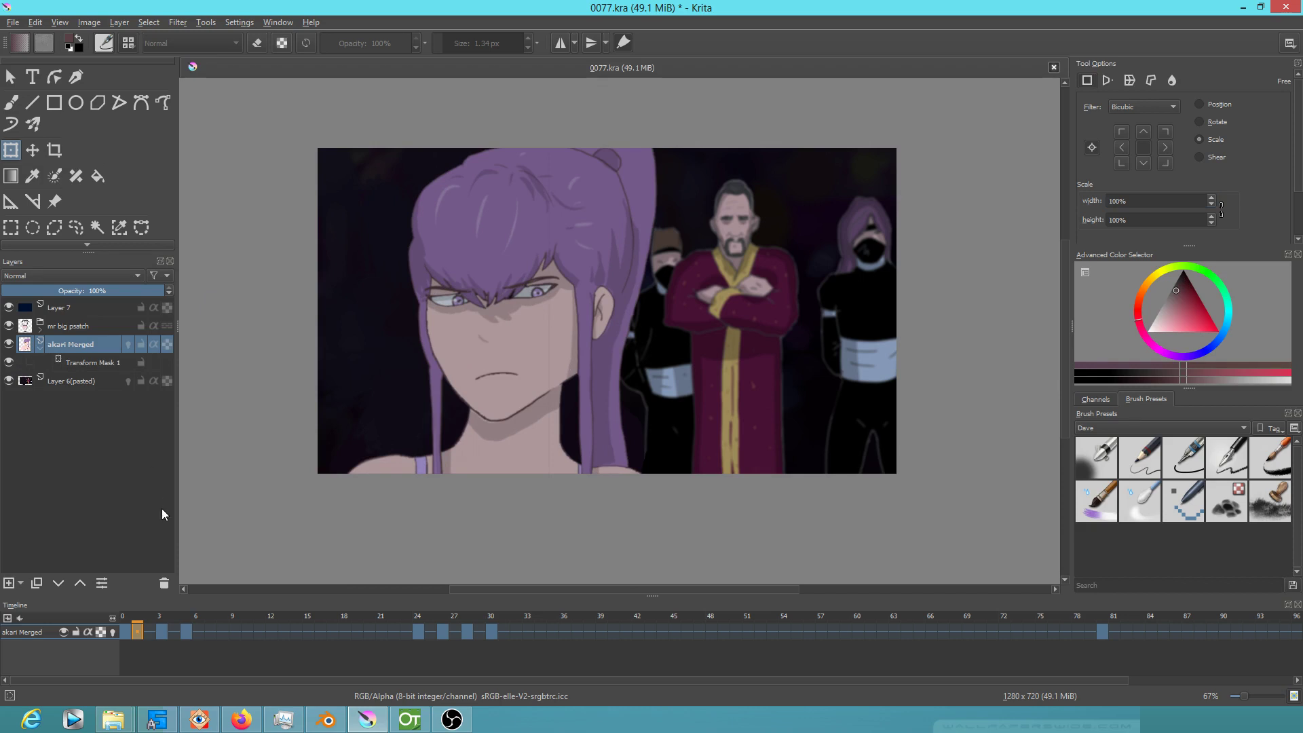
left_click(101, 369)
left_click(80, 344)
left_click(85, 364)
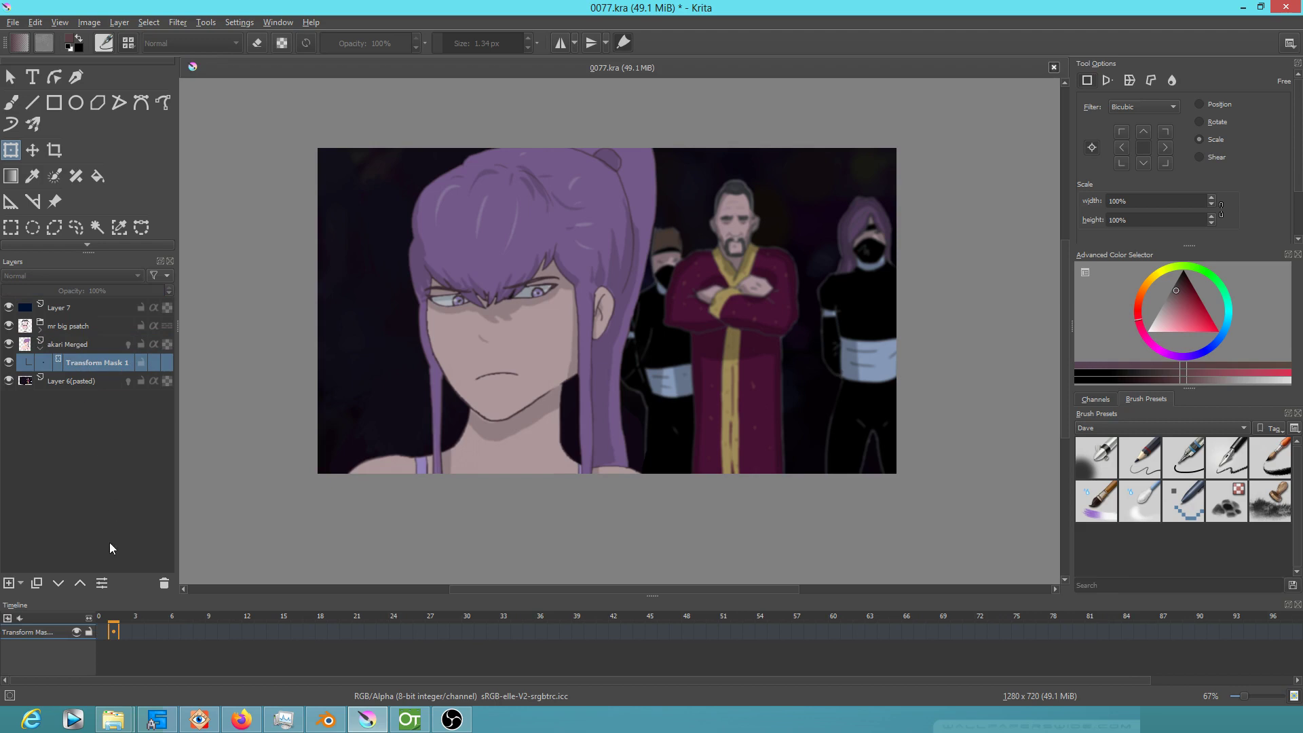
left_click(68, 346)
left_click_drag(135, 623, 415, 635)
left_click(174, 631)
left_click_drag(322, 633, 495, 641)
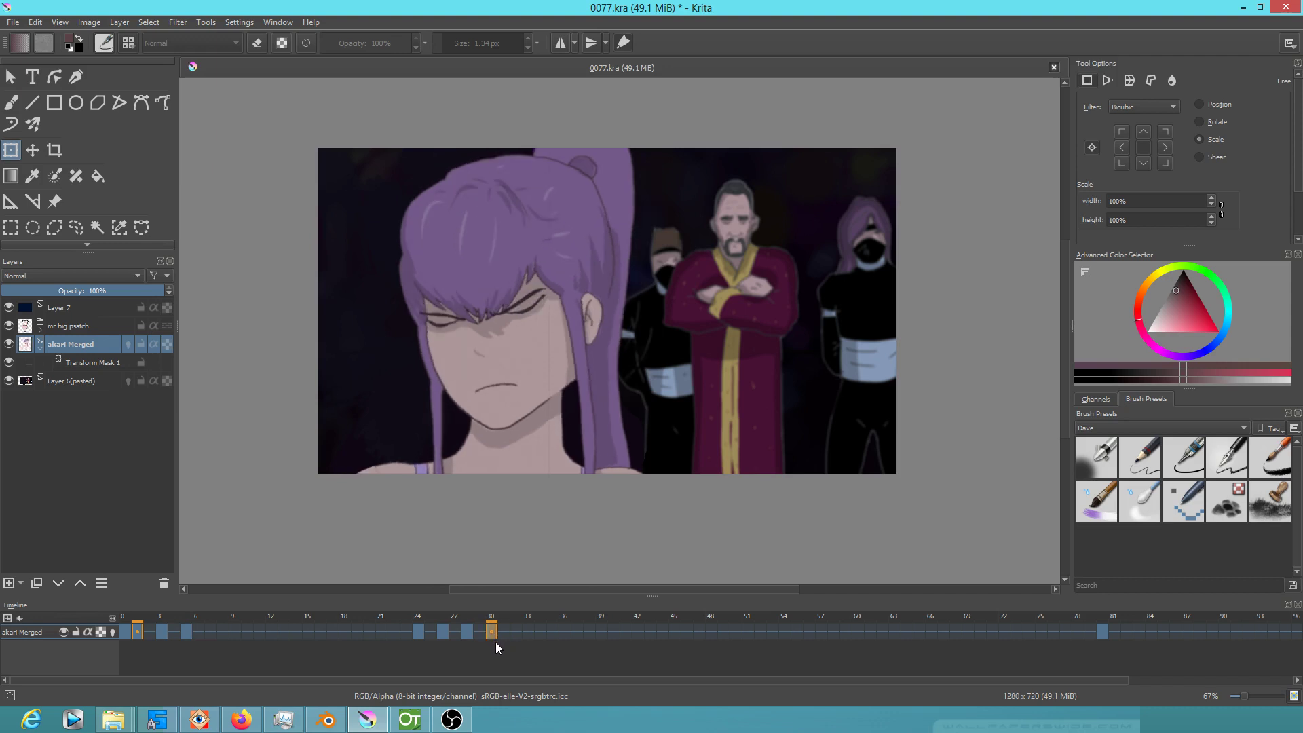
- Examine the masked akari drawing on frame 30 at close range, then scrub the akari Merged layer to frame 20
left_click(90, 365)
scroll(581, 430, "up", 4, "ctrl")
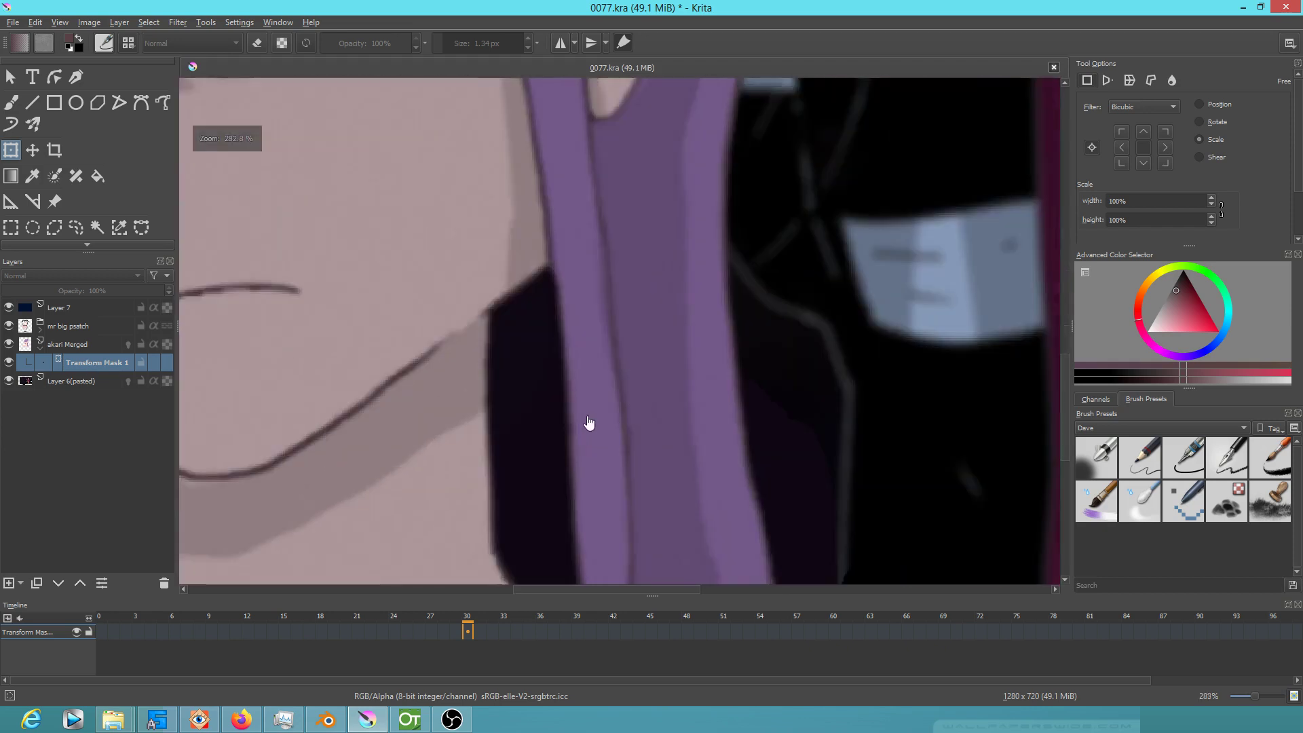
scroll(541, 401, "down", 2, "ctrl")
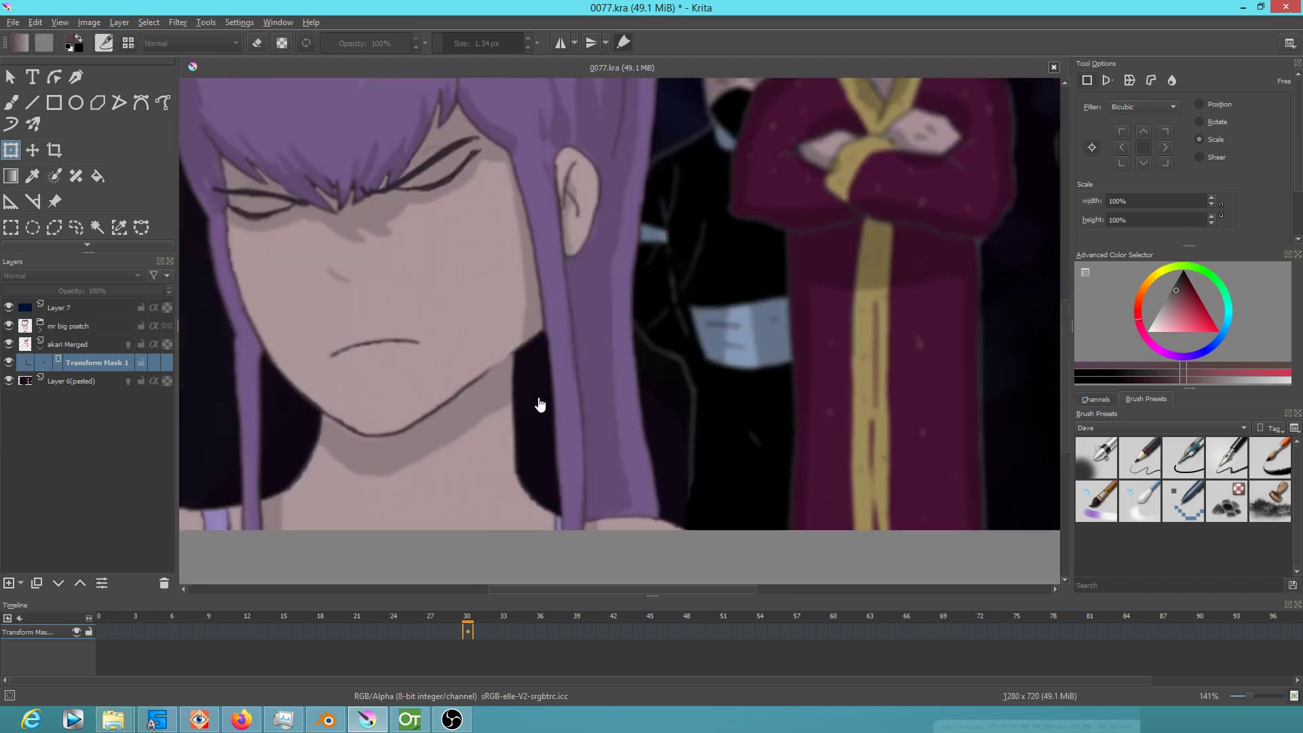
left_click(70, 347)
left_click_drag(218, 615, 369, 619)
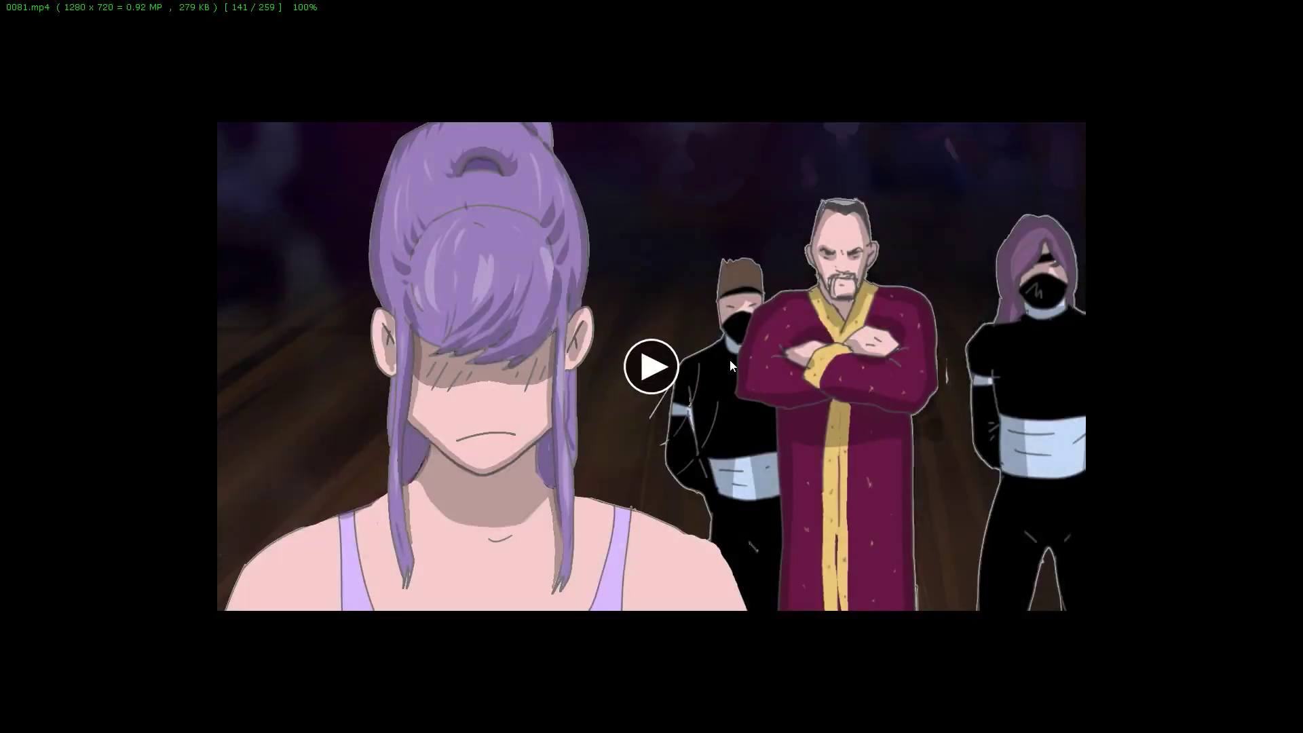
- In FastStone Image Viewer, view the rendered 0077.avi full screen and examine the vertical seam on akari's face up close
key("Right")
key("Left")
key("Left")
double_click(739, 368)
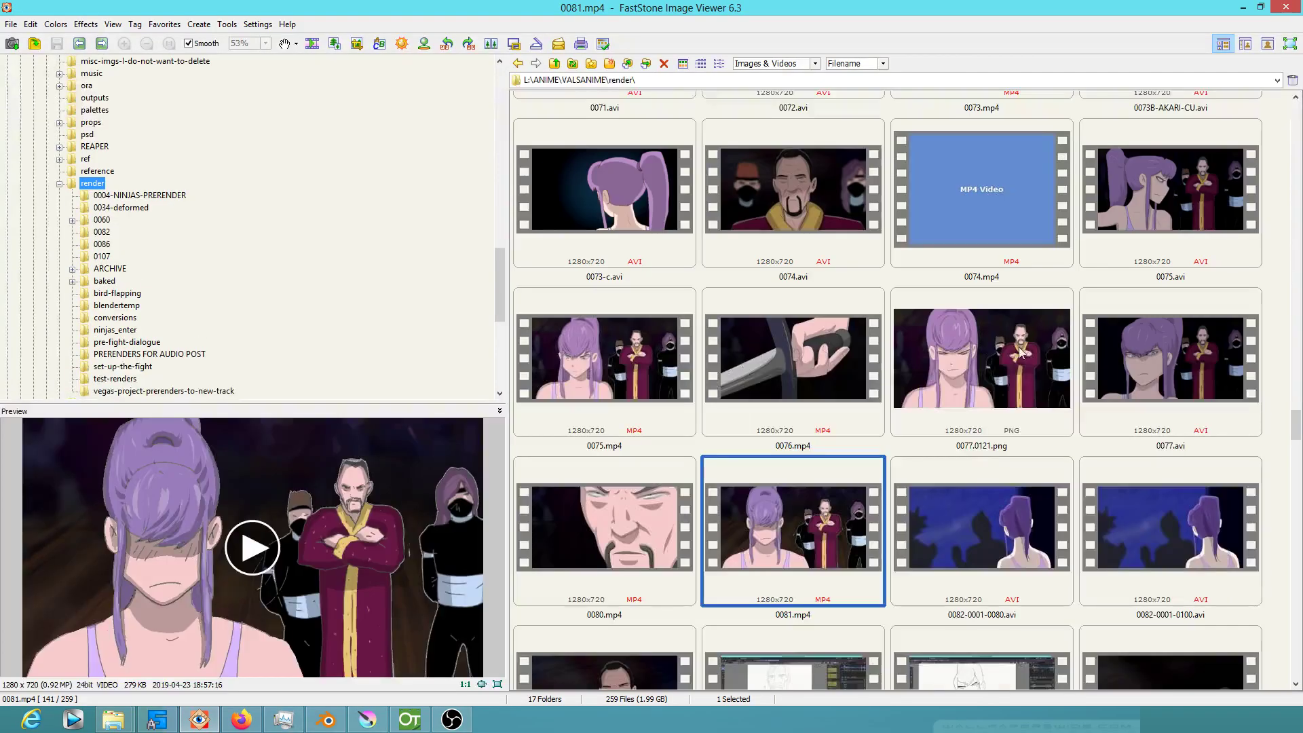
double_click(1150, 364)
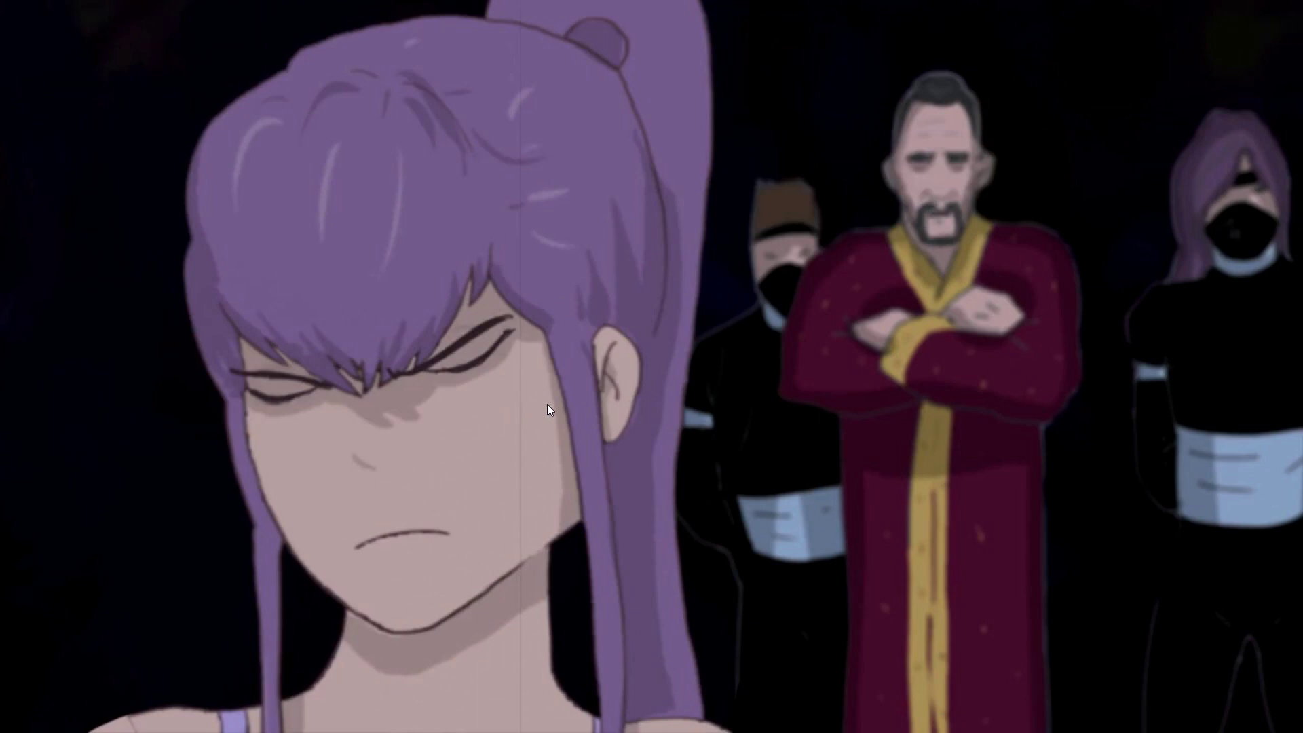
scroll(585, 381, "up", 4)
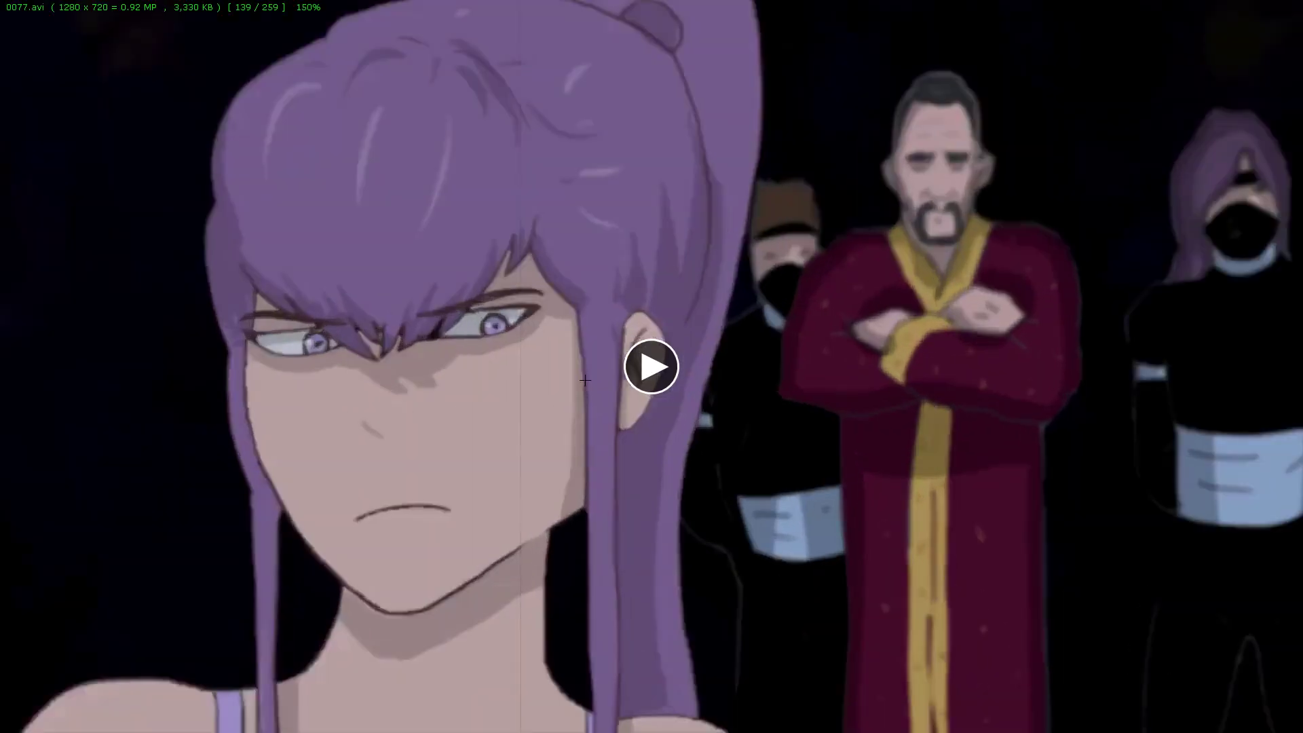
scroll(289, 422, "up", 3)
scroll(157, 401, "down", 2)
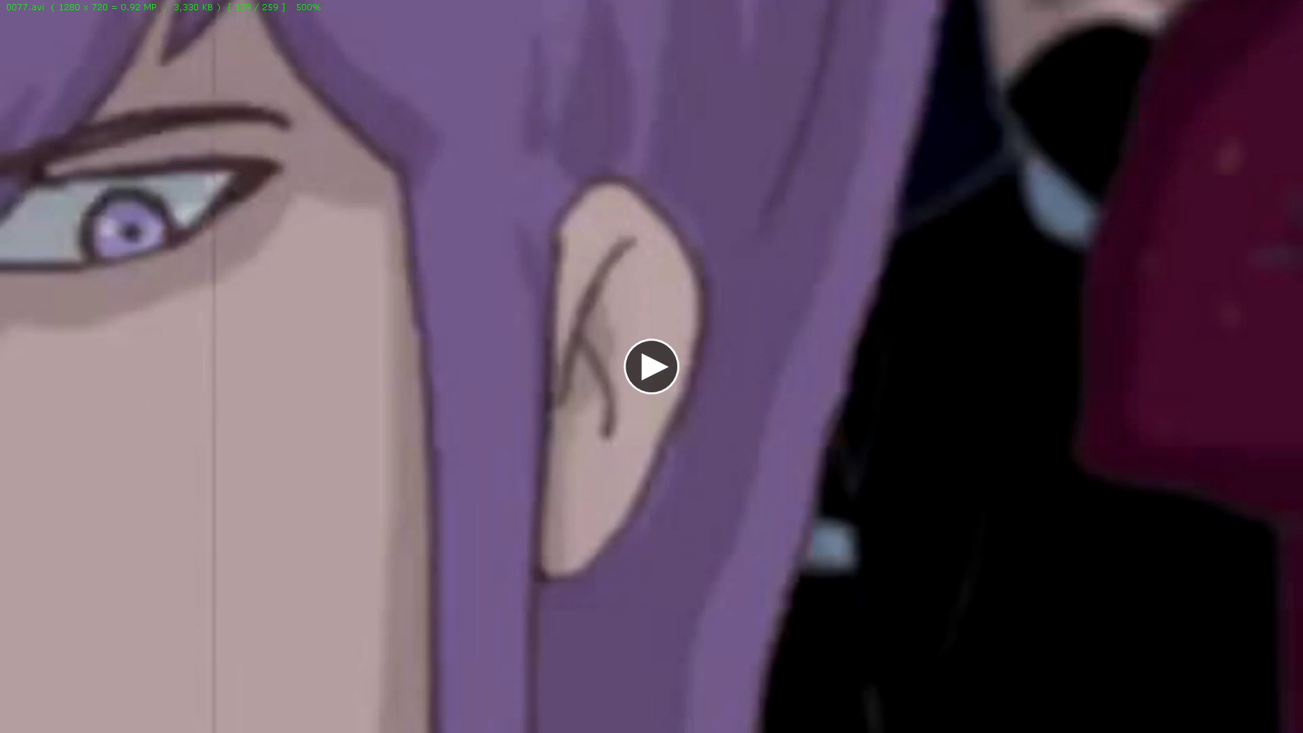
key("Escape")
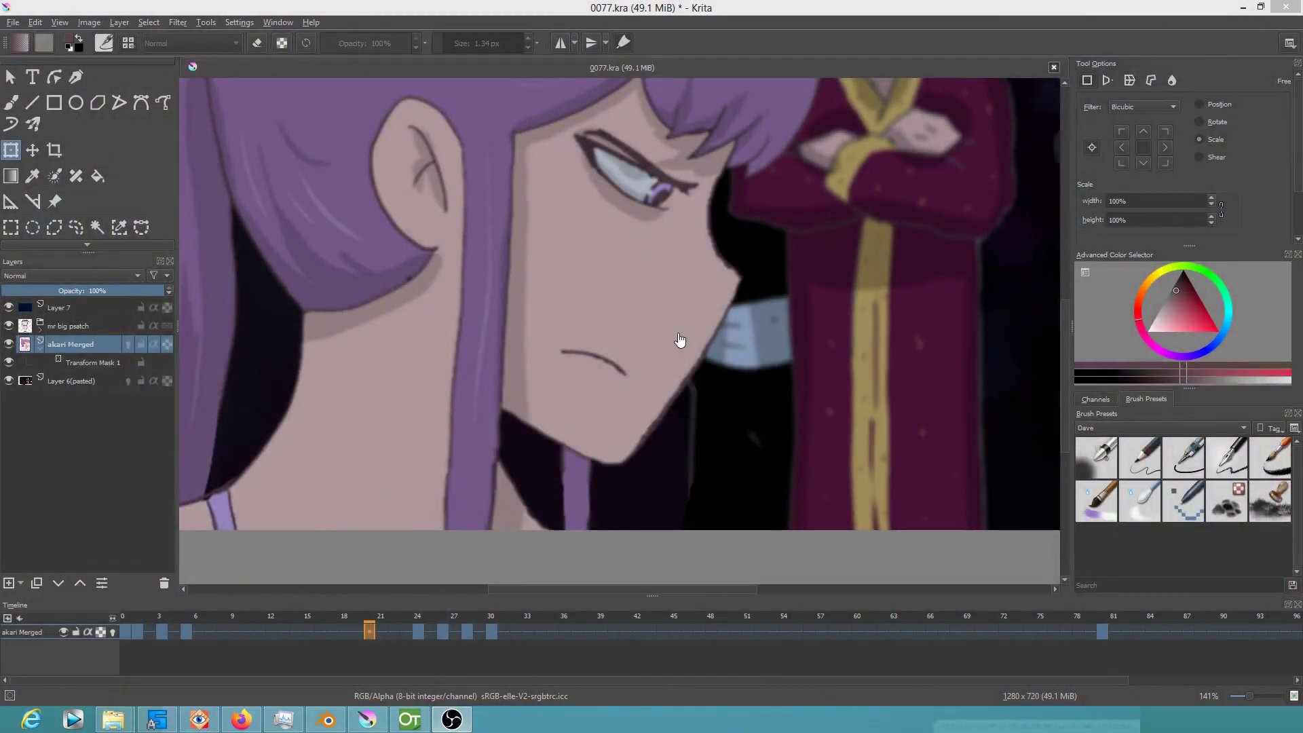
- Back in Krita, sketch the first red tile boundaries over akari on frame 20 with the Ink-2 Fineliner brush
left_click(573, 22)
scroll(637, 237, "down", 2)
left_click_drag(628, 275, 578, 360)
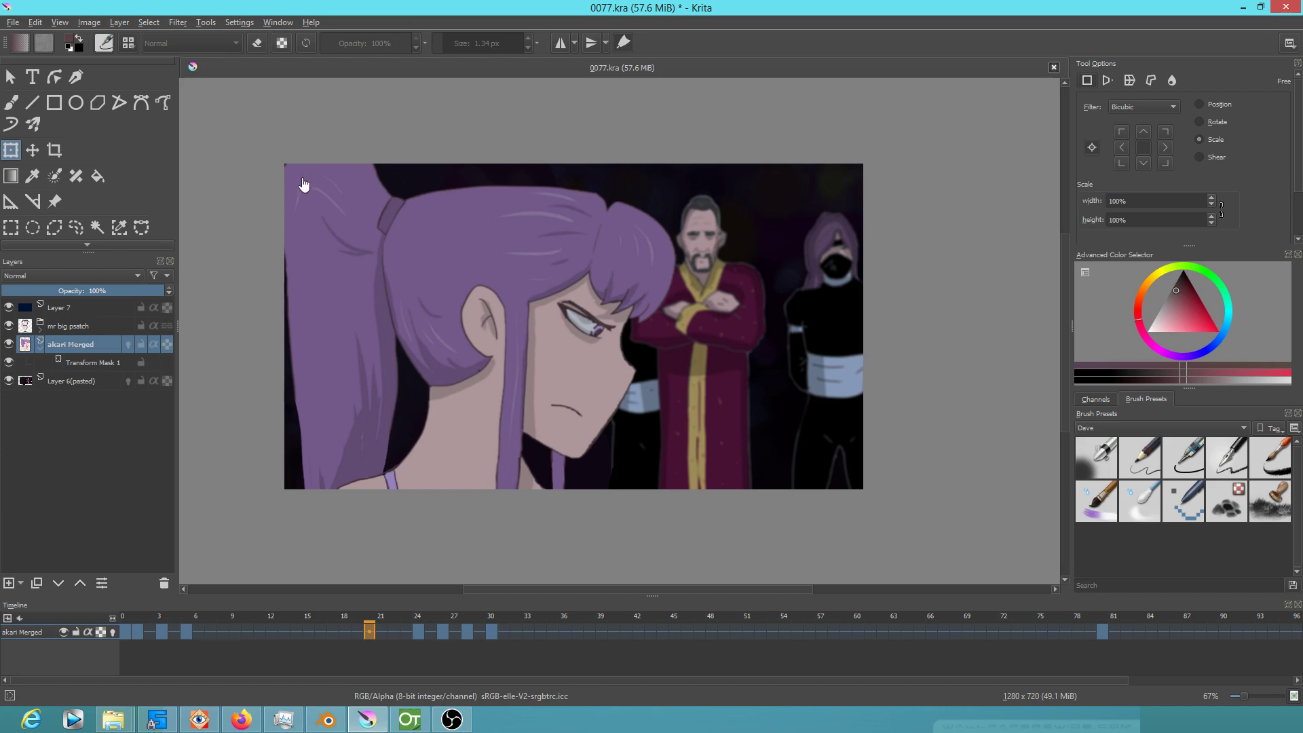
left_click(1218, 332)
left_click(1183, 458)
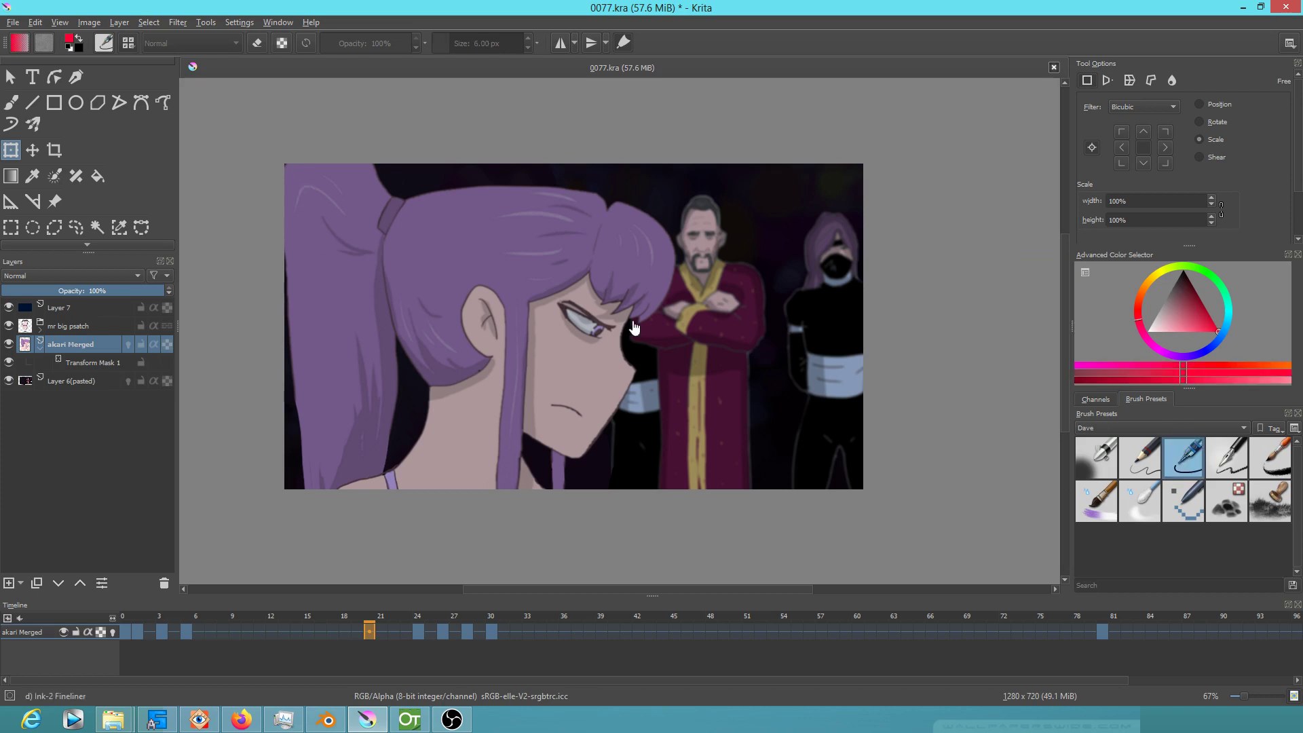
left_click(283, 167)
key("b")
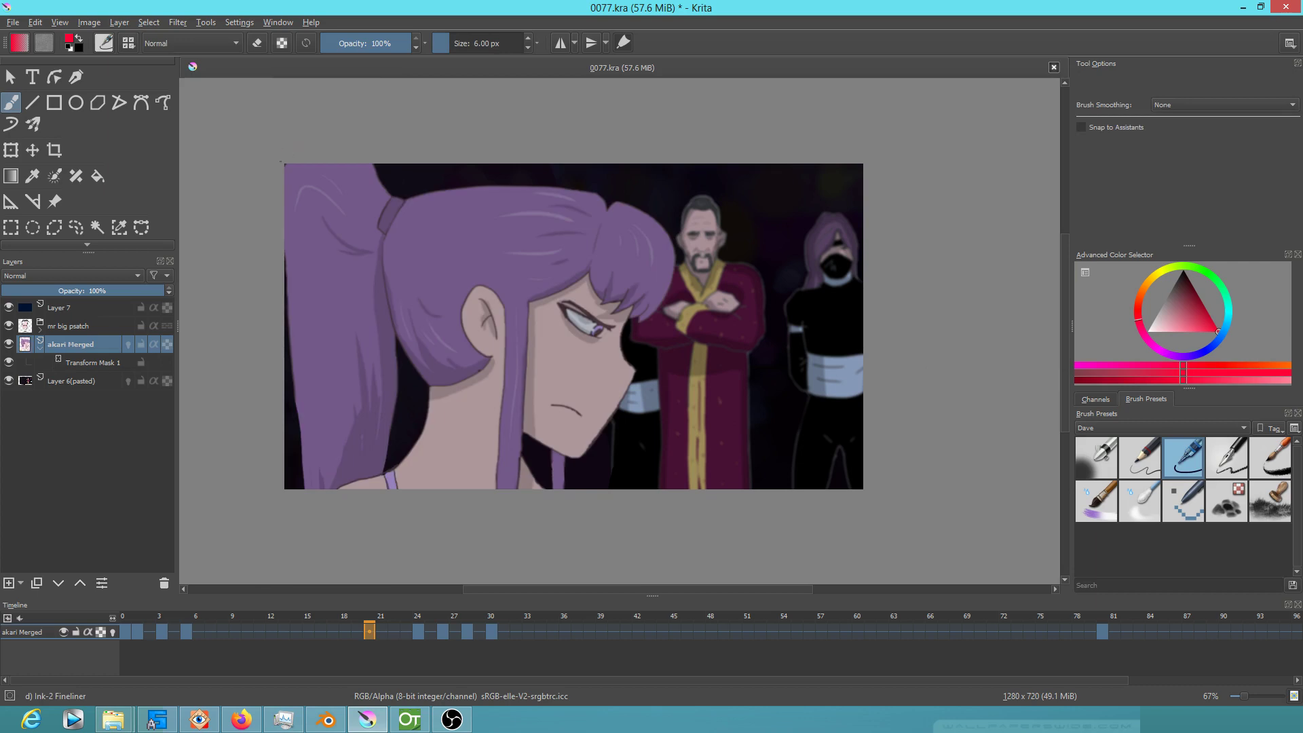
left_click_drag(283, 316, 395, 307)
mouse_move(396, 164)
left_mouse_down()
mouse_move(398, 344)
mouse_move(527, 344)
left_mouse_up()
left_click_drag(560, 165, 570, 346)
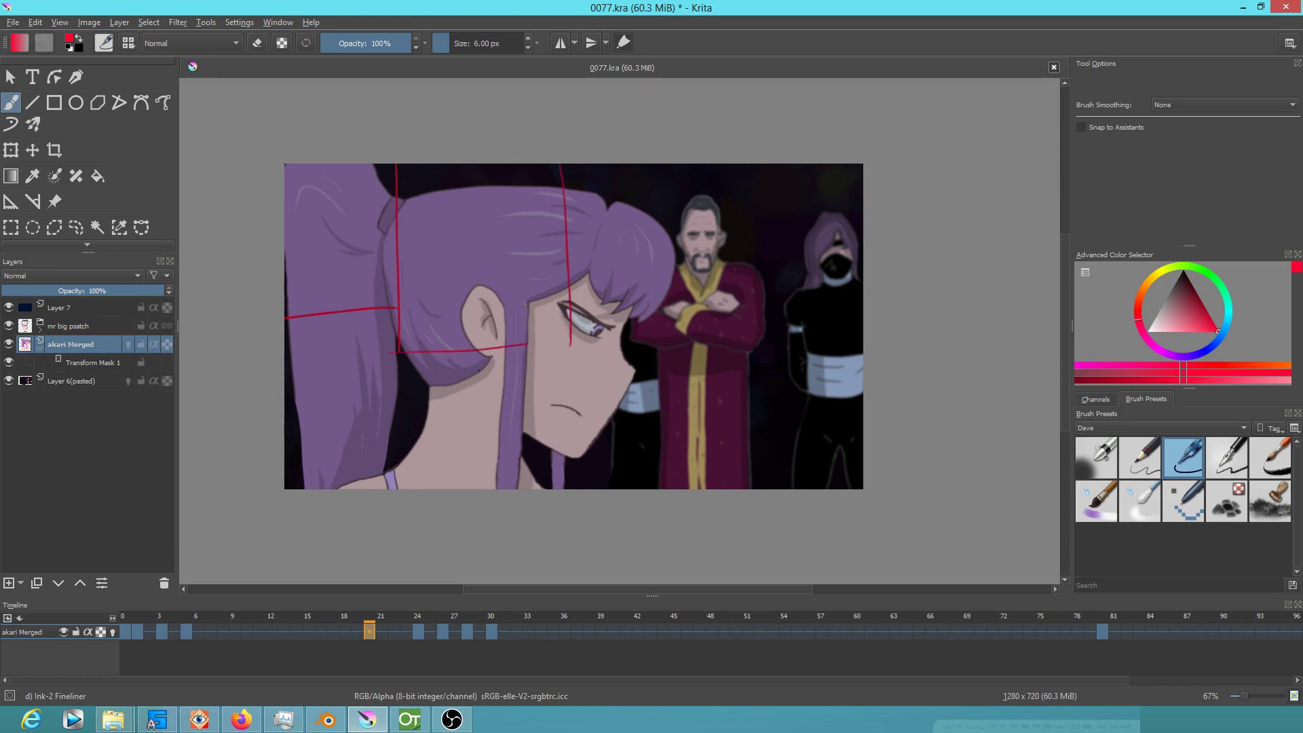
- Hide Transform Mask 1 and extend the red tile grid over the whole picture on the akari Merged layer
left_click(27, 362)
left_click(8, 363)
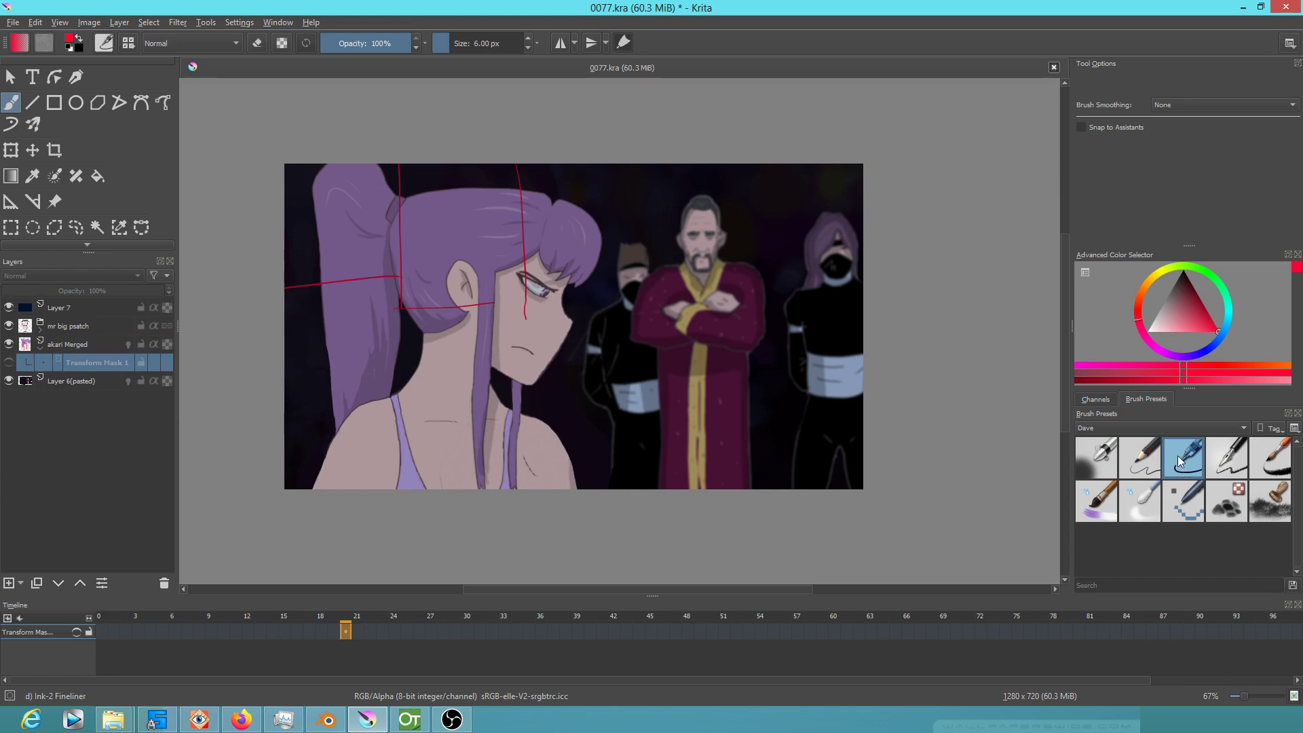
left_click(70, 346)
mouse_move(519, 167)
left_mouse_down()
mouse_move(519, 285)
mouse_move(585, 277)
left_mouse_up()
left_click_drag(616, 171, 633, 271)
left_click_drag(552, 293, 633, 283)
mouse_move(627, 171)
left_mouse_down()
mouse_move(635, 279)
mouse_move(754, 280)
left_mouse_up()
mouse_move(744, 170)
left_mouse_down()
mouse_move(753, 278)
mouse_move(853, 262)
left_mouse_up()
mouse_move(756, 282)
left_mouse_down()
mouse_move(757, 398)
mouse_move(862, 392)
left_mouse_up()
mouse_move(636, 277)
left_mouse_down()
mouse_move(642, 432)
mouse_move(770, 405)
left_mouse_up()
left_click_drag(637, 416, 517, 426)
left_click_drag(527, 320, 528, 417)
mouse_move(400, 306)
left_mouse_down()
mouse_move(431, 302)
mouse_move(401, 338)
mouse_move(408, 427)
mouse_move(533, 419)
left_mouse_up()
left_click_drag(406, 422, 284, 432)
left_click_drag(407, 407, 408, 490)
left_click_drag(528, 411, 533, 492)
left_click_drag(648, 413, 654, 495)
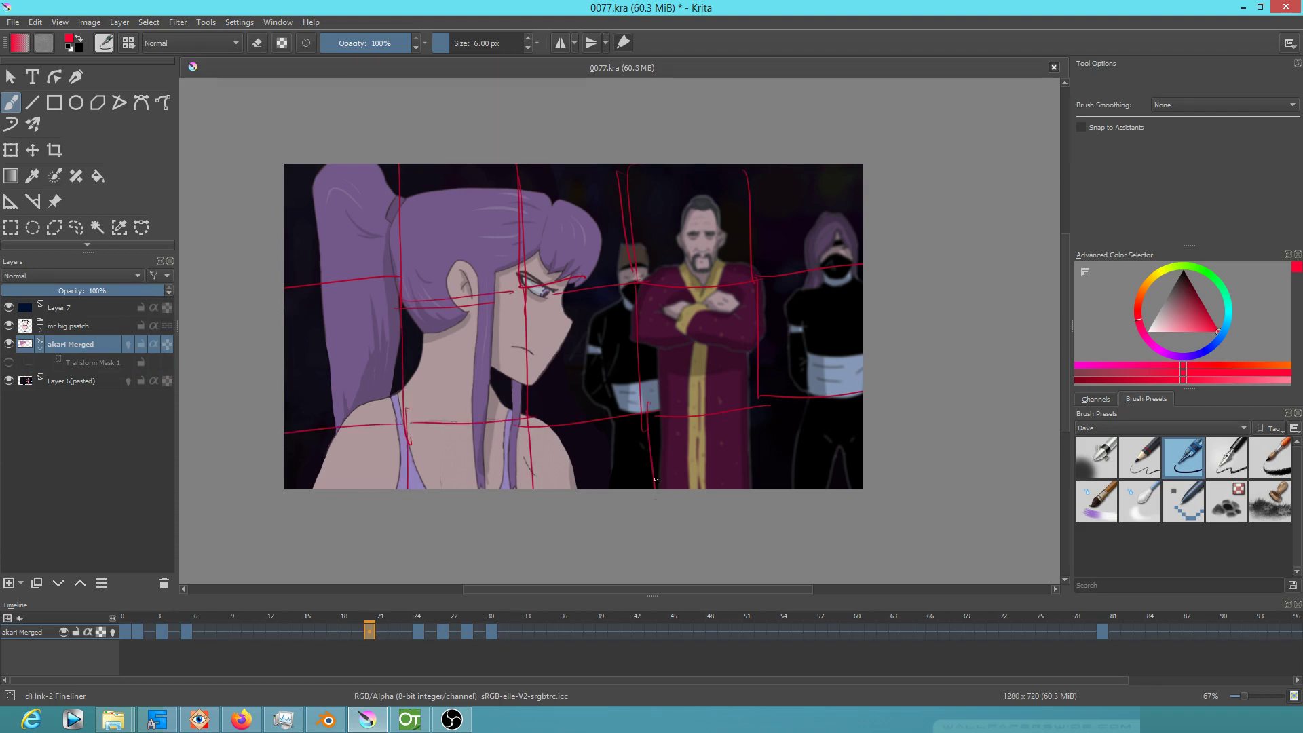
left_click_drag(764, 394, 763, 490)
mouse_move(525, 283)
left_mouse_down()
mouse_move(527, 412)
mouse_move(654, 405)
left_mouse_up()
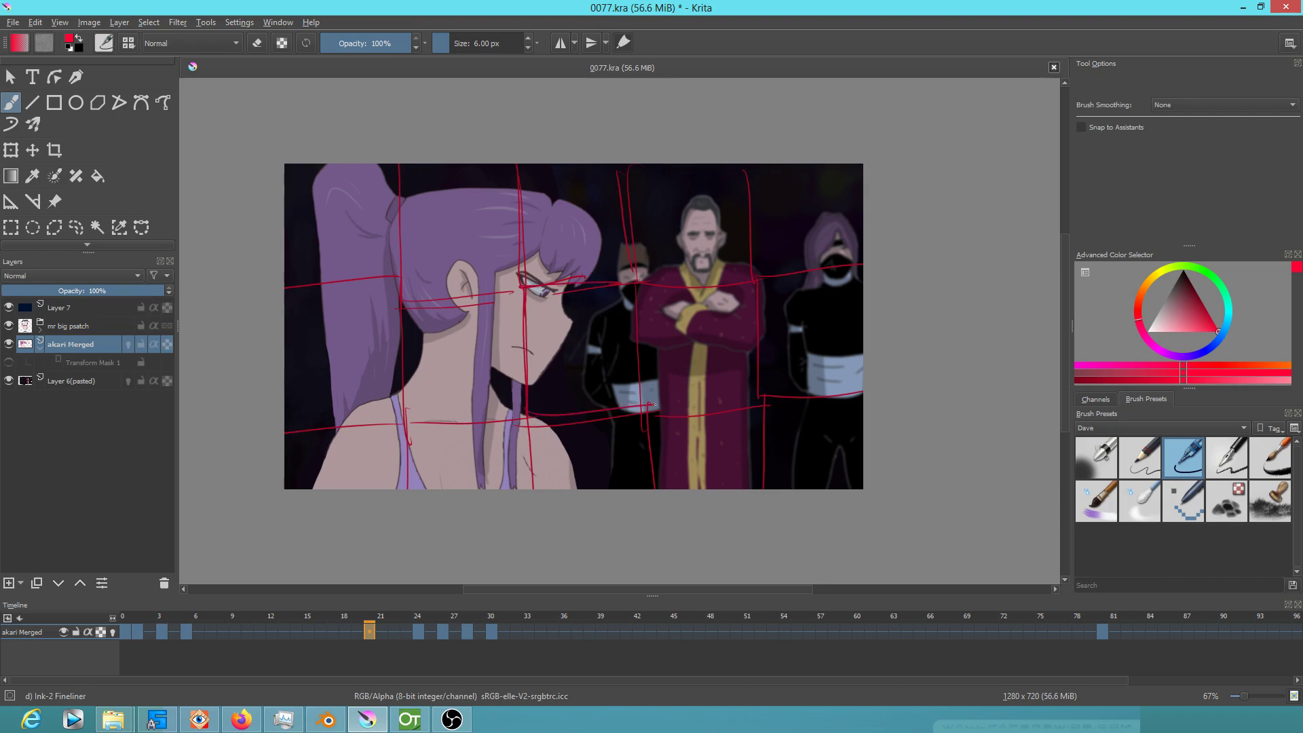
left_click_drag(638, 297, 643, 380)
- Draw a blue downward arrow on akari's face and outline two neighbouring grid tiles in blue
left_click(1141, 337)
left_click_drag(574, 206, 558, 348)
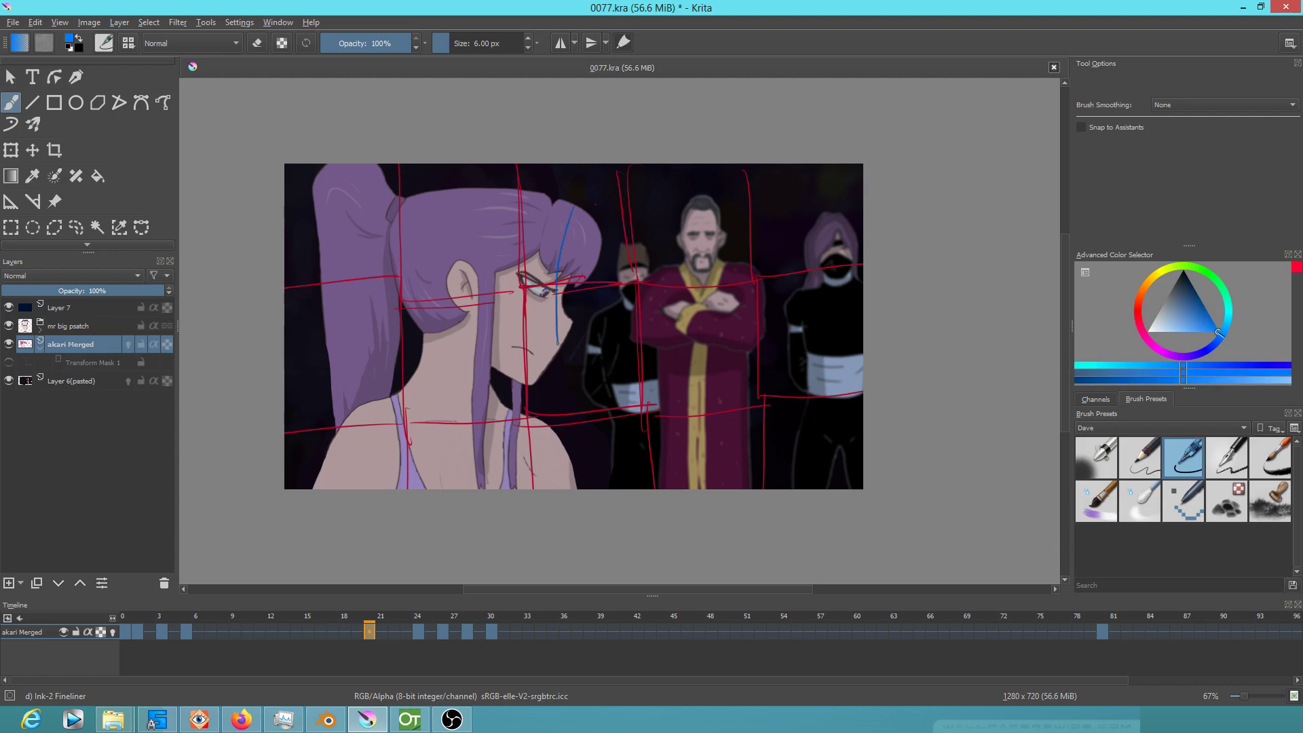
mouse_move(604, 291)
left_mouse_down()
mouse_move(548, 425)
mouse_move(633, 337)
mouse_move(641, 292)
mouse_move(710, 299)
mouse_move(654, 364)
mouse_move(714, 414)
mouse_move(755, 290)
left_mouse_up()
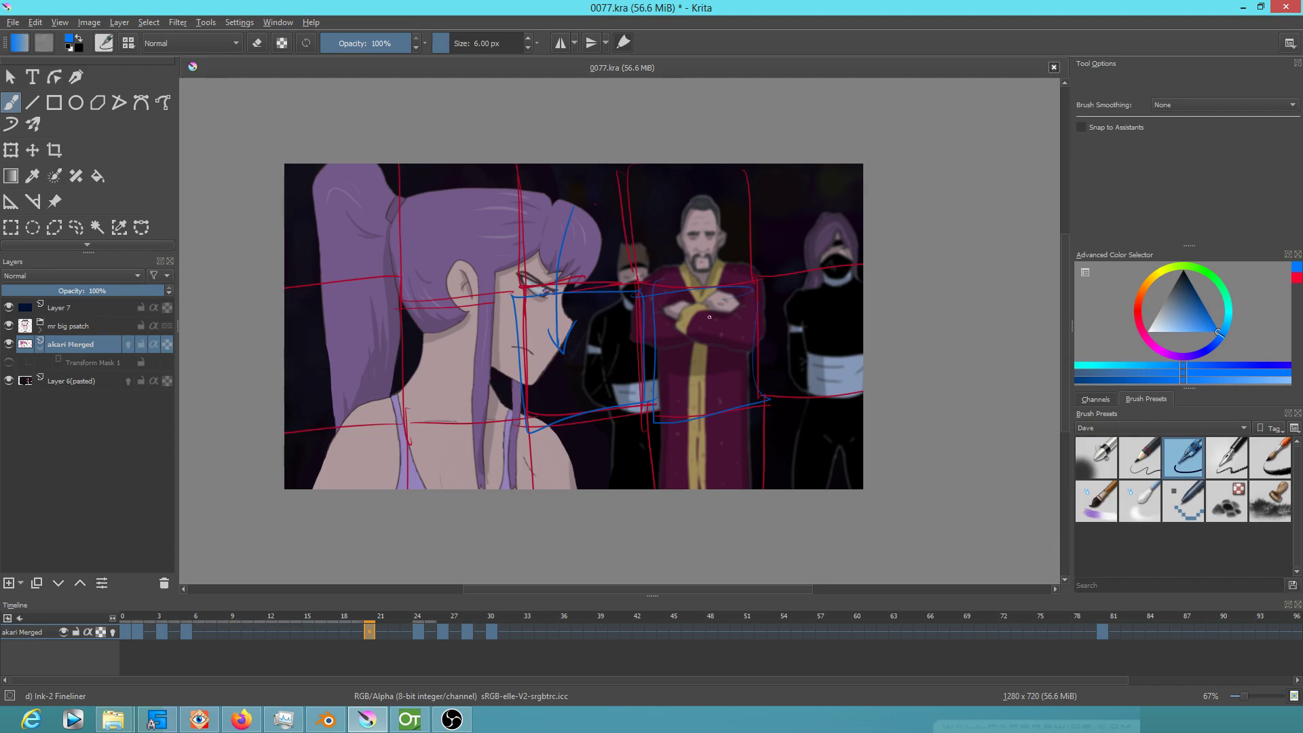
left_click(357, 623)
left_click(370, 623)
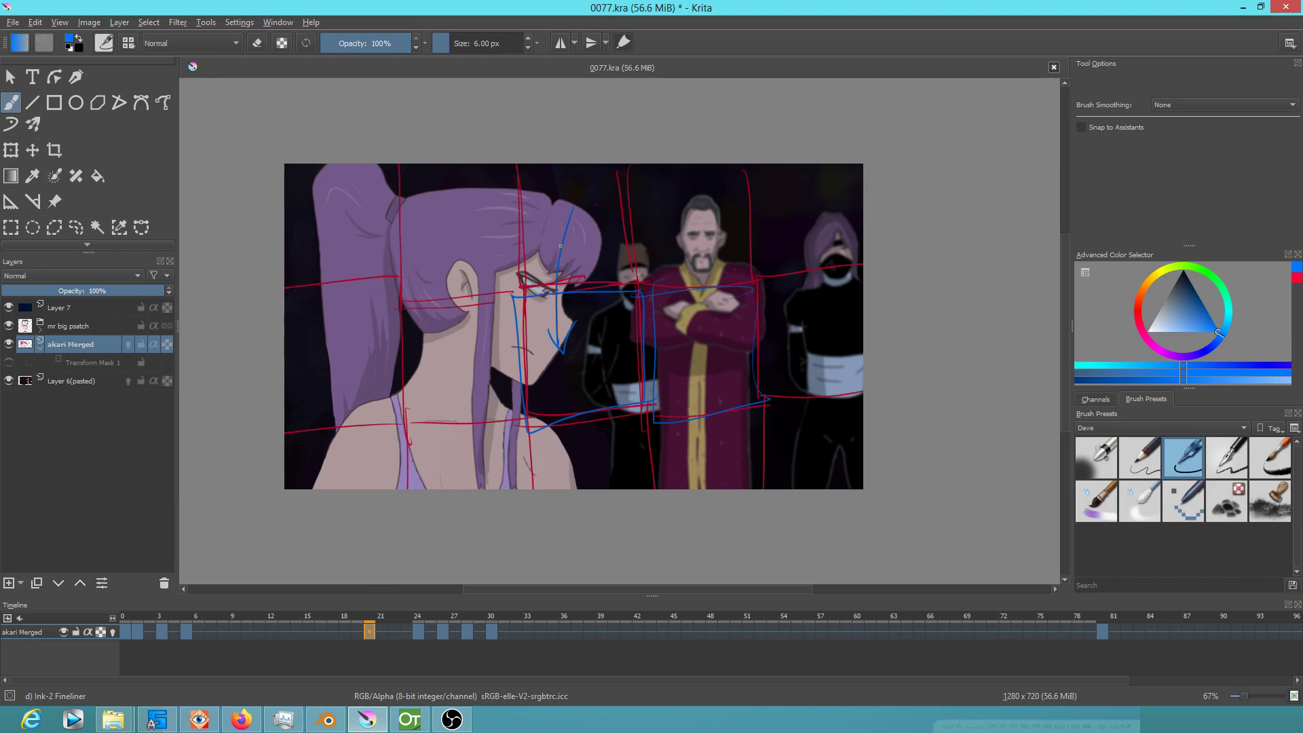
- Draw green zigzags along the tile edges over akari's face and curved green arrows beside her ear
scroll(537, 338, "up", 4)
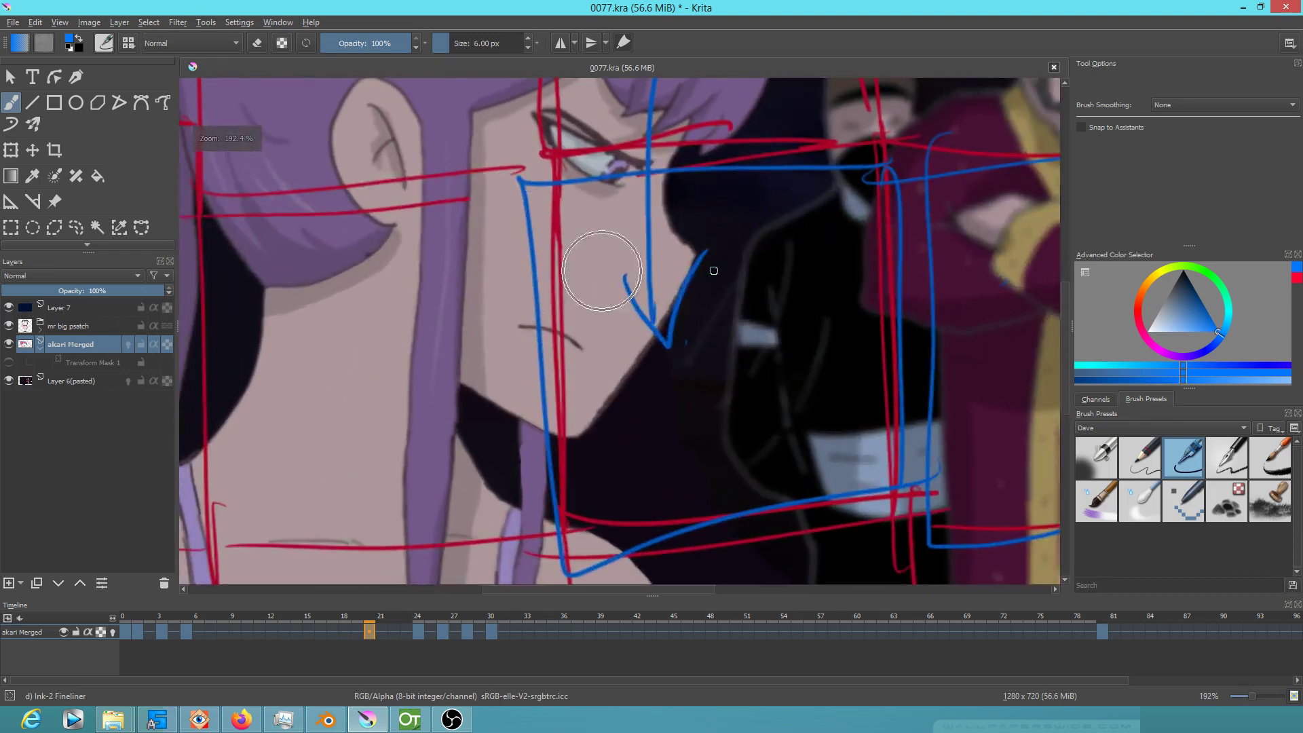
mouse_move(578, 204)
left_mouse_down()
mouse_move(520, 239)
mouse_move(580, 310)
mouse_move(540, 429)
mouse_move(591, 436)
left_mouse_up()
mouse_move(614, 136)
left_mouse_down()
mouse_move(699, 170)
mouse_move(729, 156)
mouse_move(741, 128)
left_mouse_up()
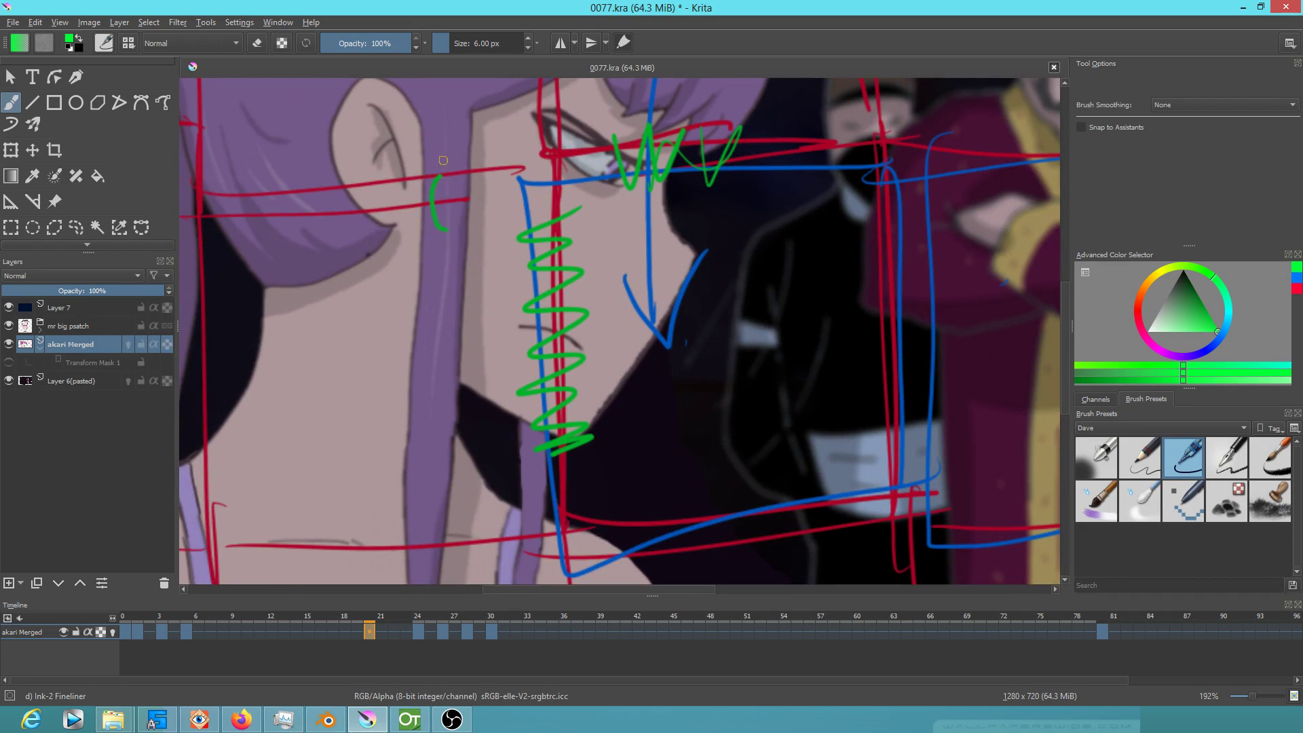
mouse_move(415, 171)
left_mouse_down()
mouse_move(455, 157)
mouse_move(382, 183)
mouse_move(405, 249)
left_mouse_up()
left_click_drag(411, 211, 405, 245)
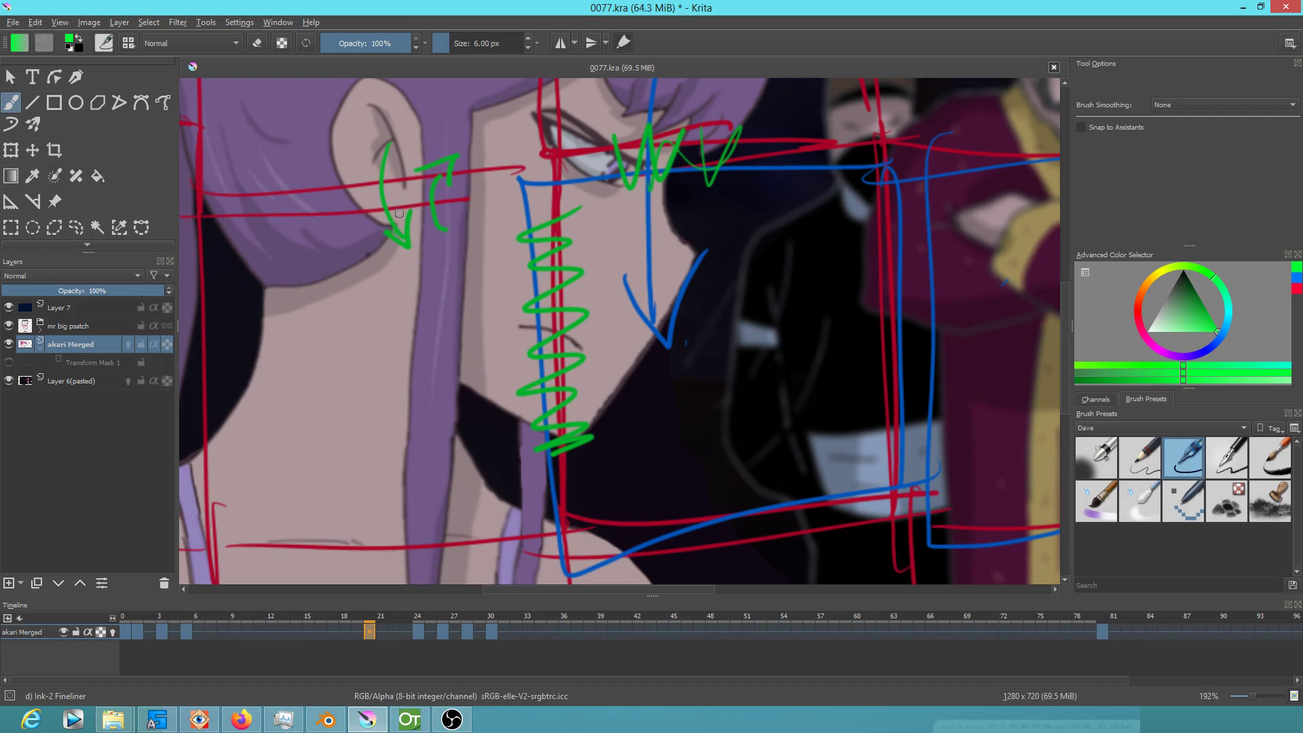
mouse_move(393, 208)
left_mouse_down()
mouse_move(367, 219)
mouse_move(411, 221)
left_mouse_up()
- Smear the marks below akari's ear with Blender Blur and add a green double-headed vertical arrow with Ink-2 Fineliner
left_click(1140, 500)
left_click_drag(262, 203, 436, 214)
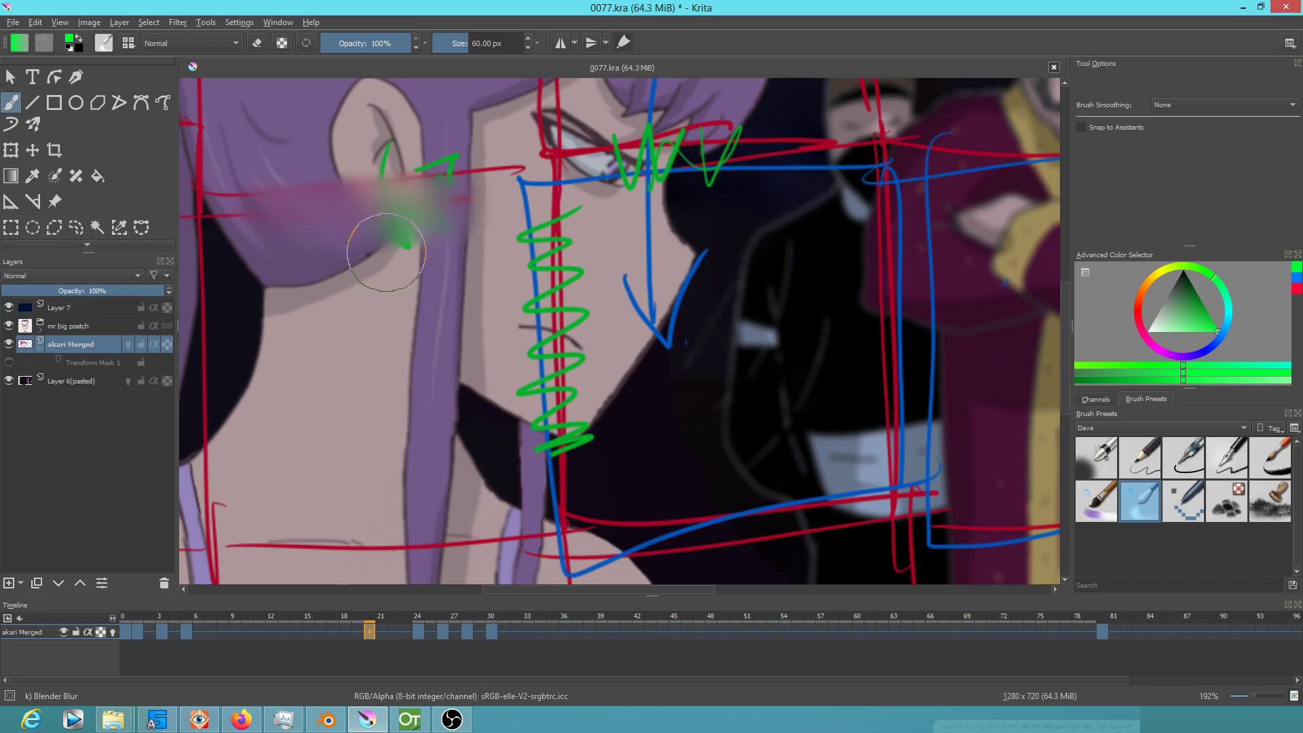
left_click(1168, 457)
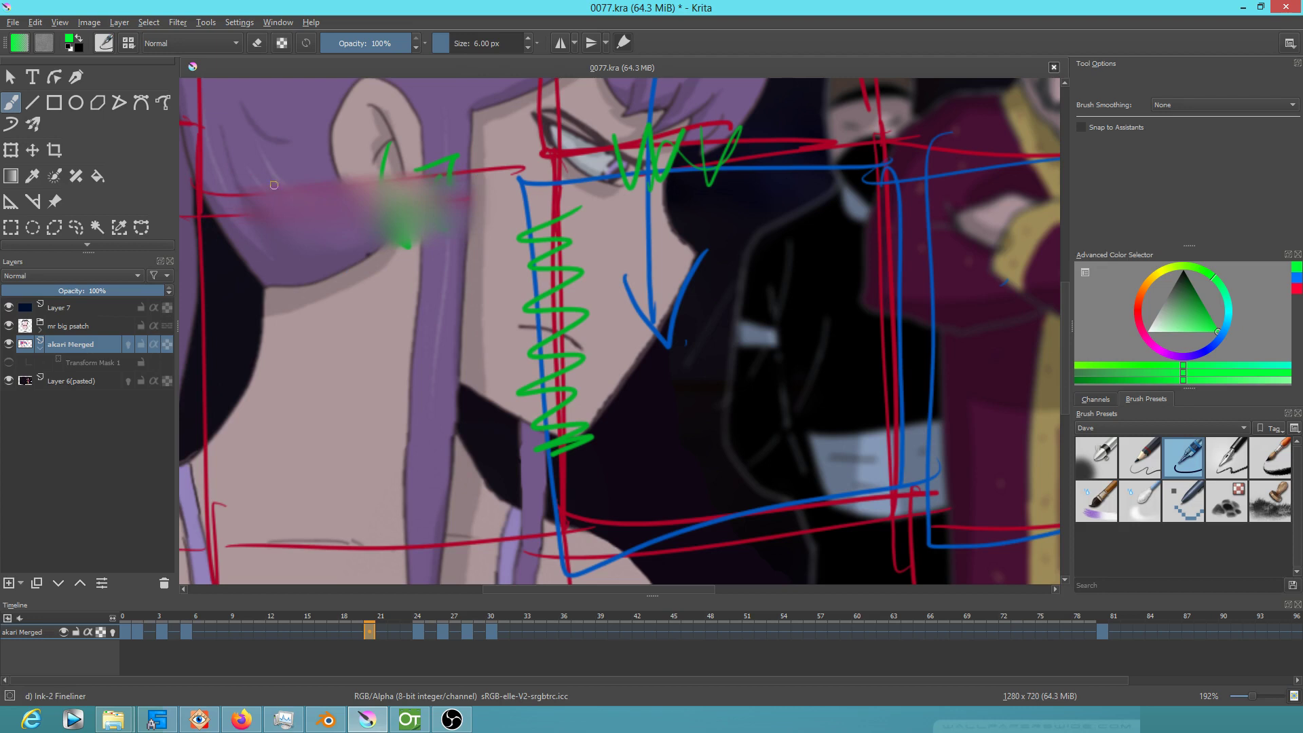
mouse_move(297, 190)
left_mouse_down()
mouse_move(299, 165)
mouse_move(299, 242)
left_mouse_up()
left_click_drag(293, 232, 304, 230)
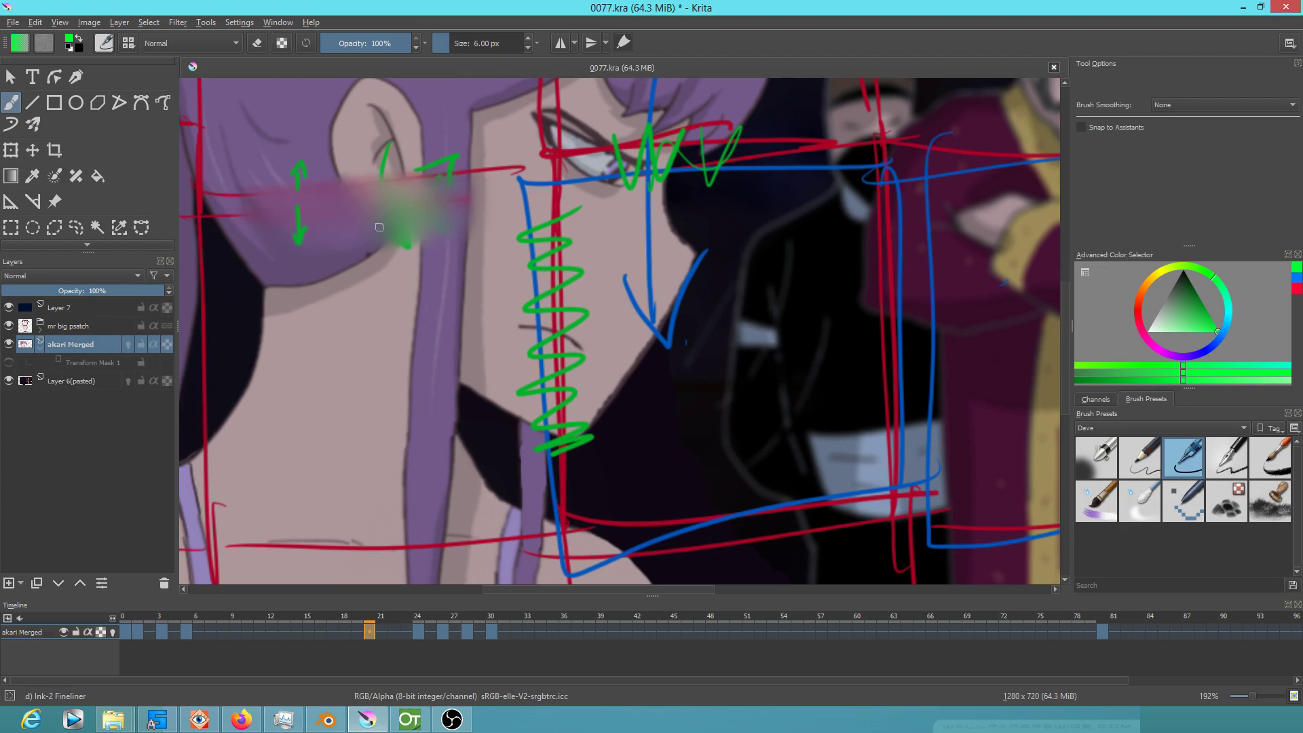
- Make Transform Mask 1 visible again and scrub the timeline to frame 29
key("1")
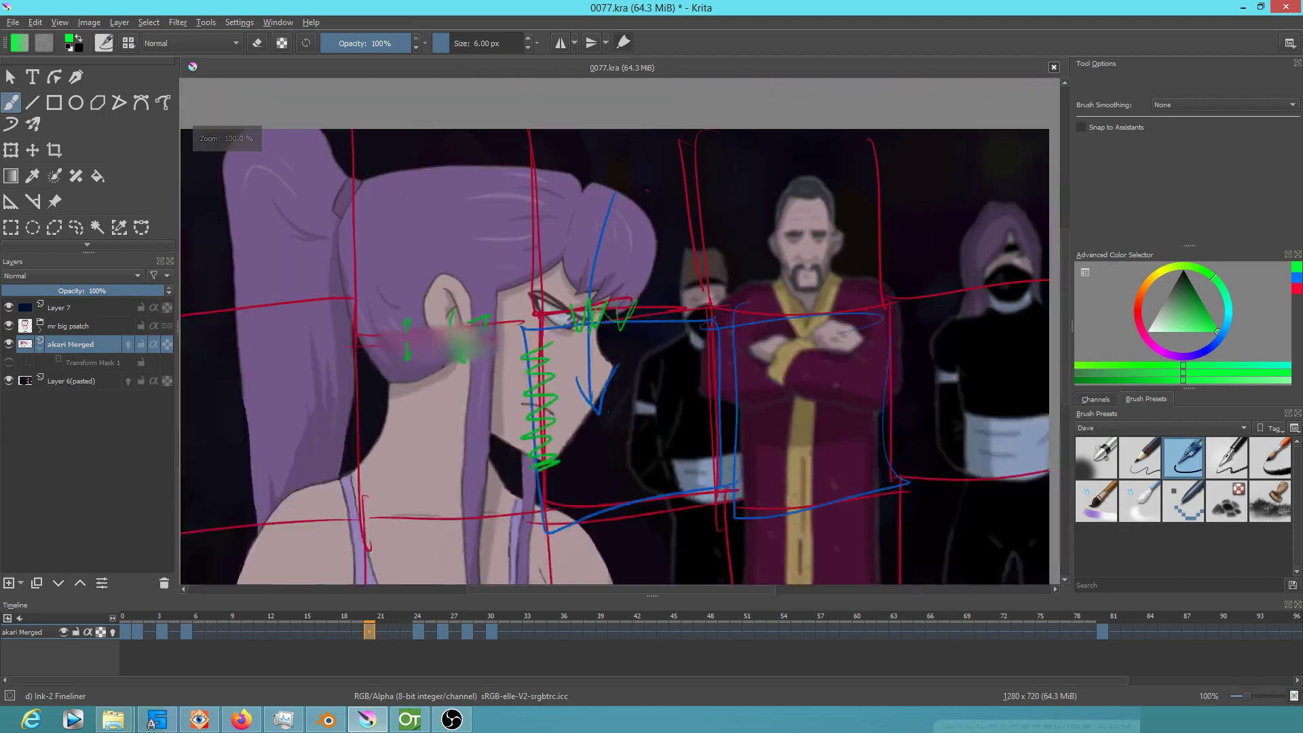
scroll(489, 441, "down", 3)
scroll(494, 475, "up", 3)
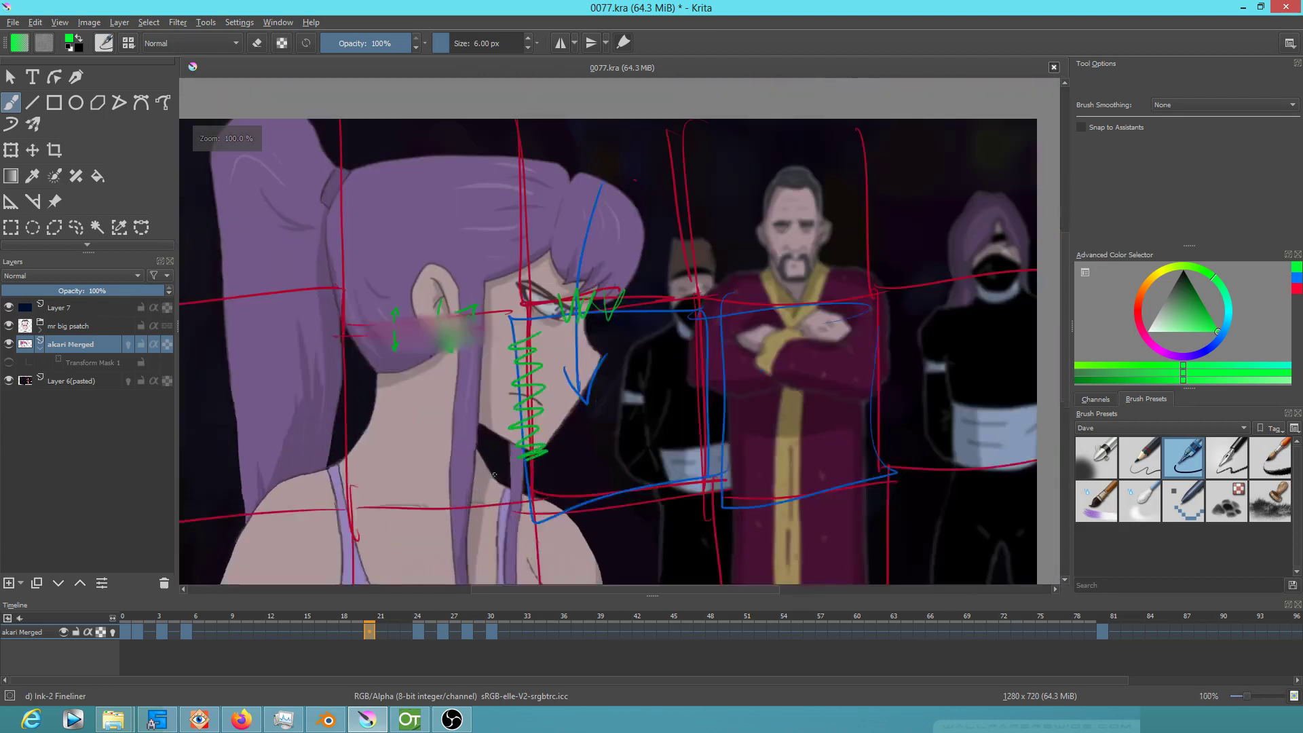
scroll(582, 522, "down", 2)
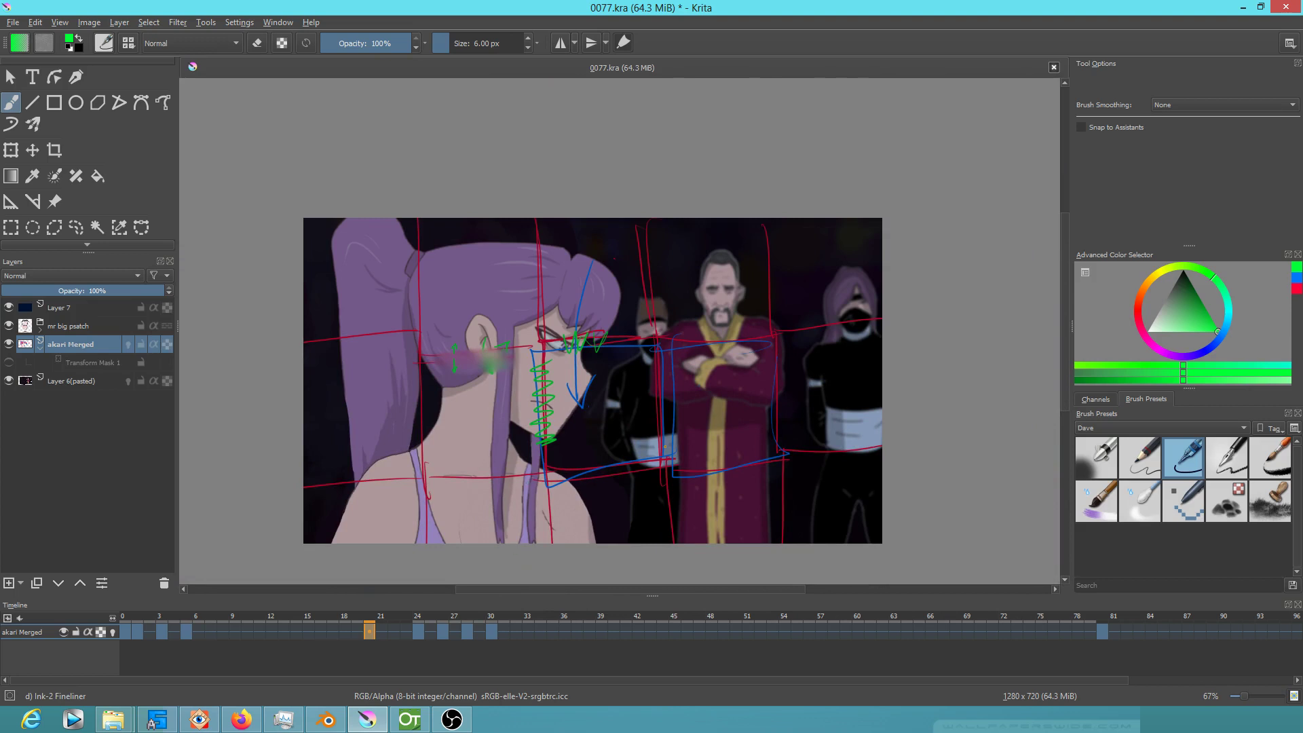
left_click(67, 361)
left_click(9, 363)
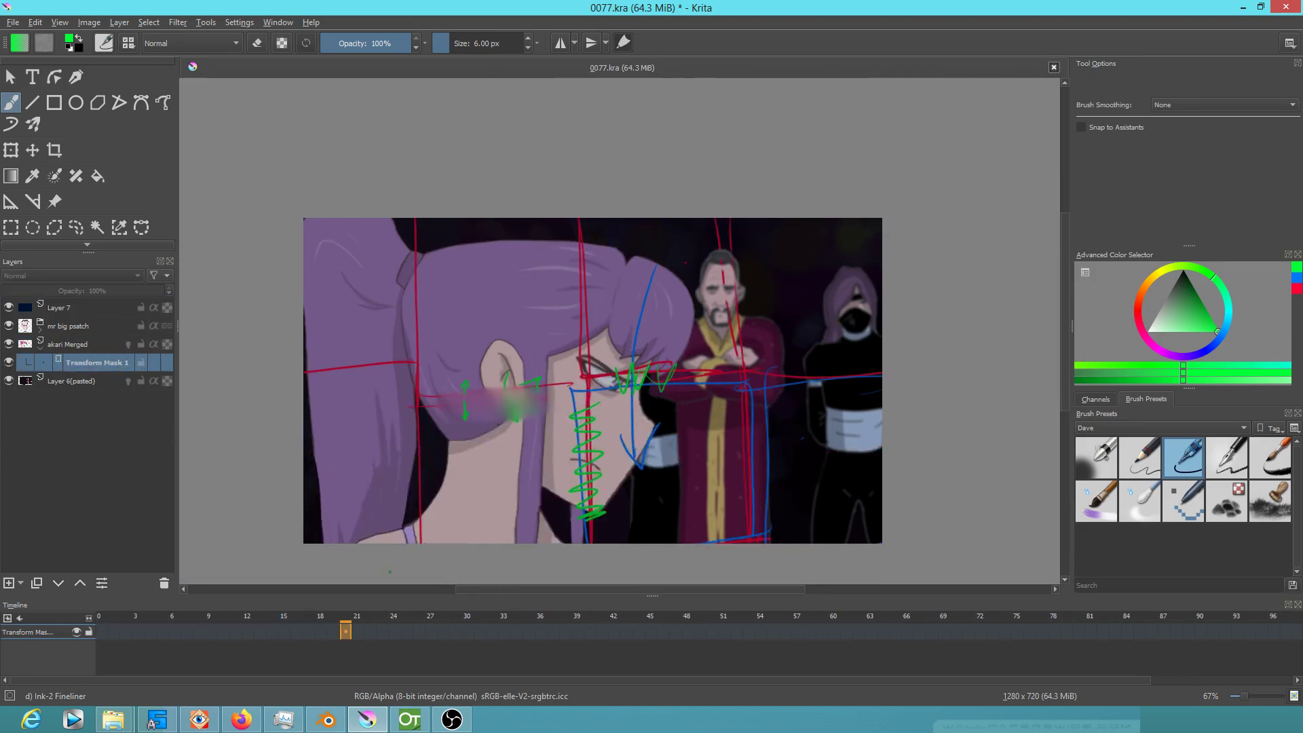
left_click_drag(282, 617, 450, 606)
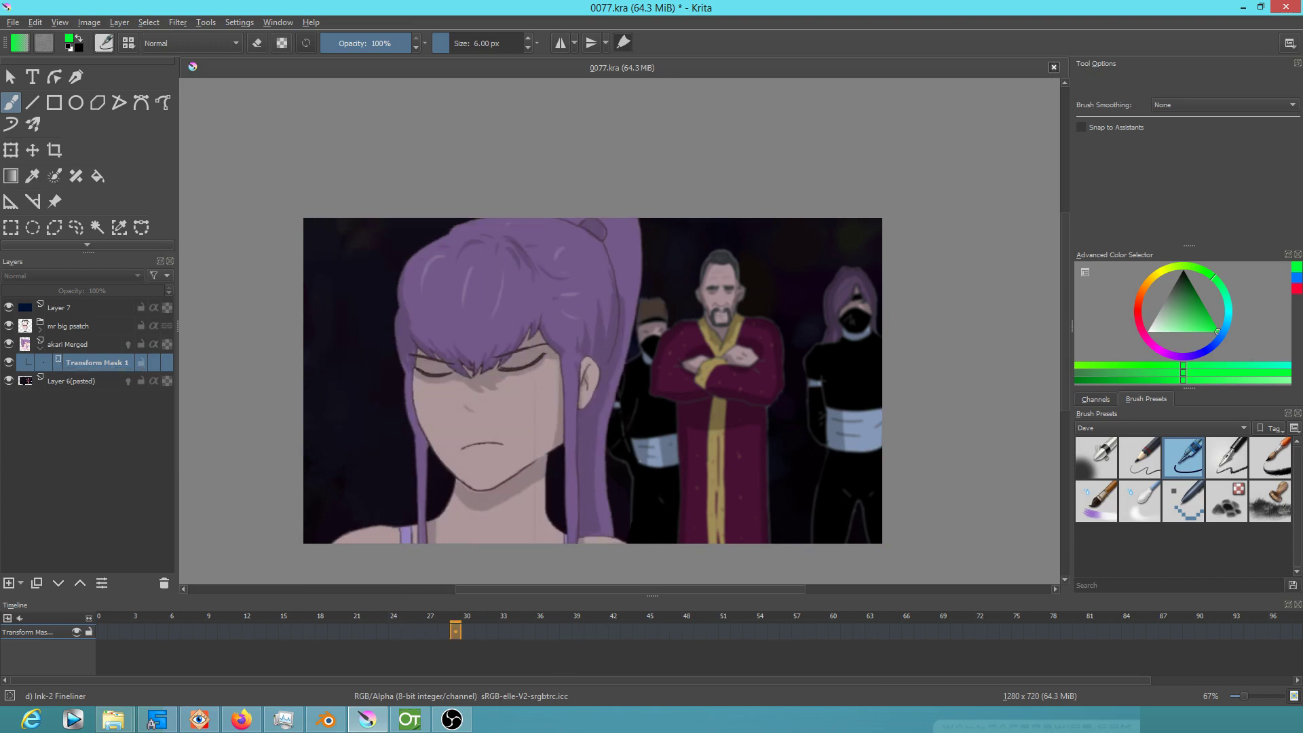
- Examine akari's cheek, jaw and ear area close up at frame 29 for transform-mask seams
scroll(577, 452, "up", 4)
scroll(430, 400, "up", 4)
scroll(440, 405, "down", 2)
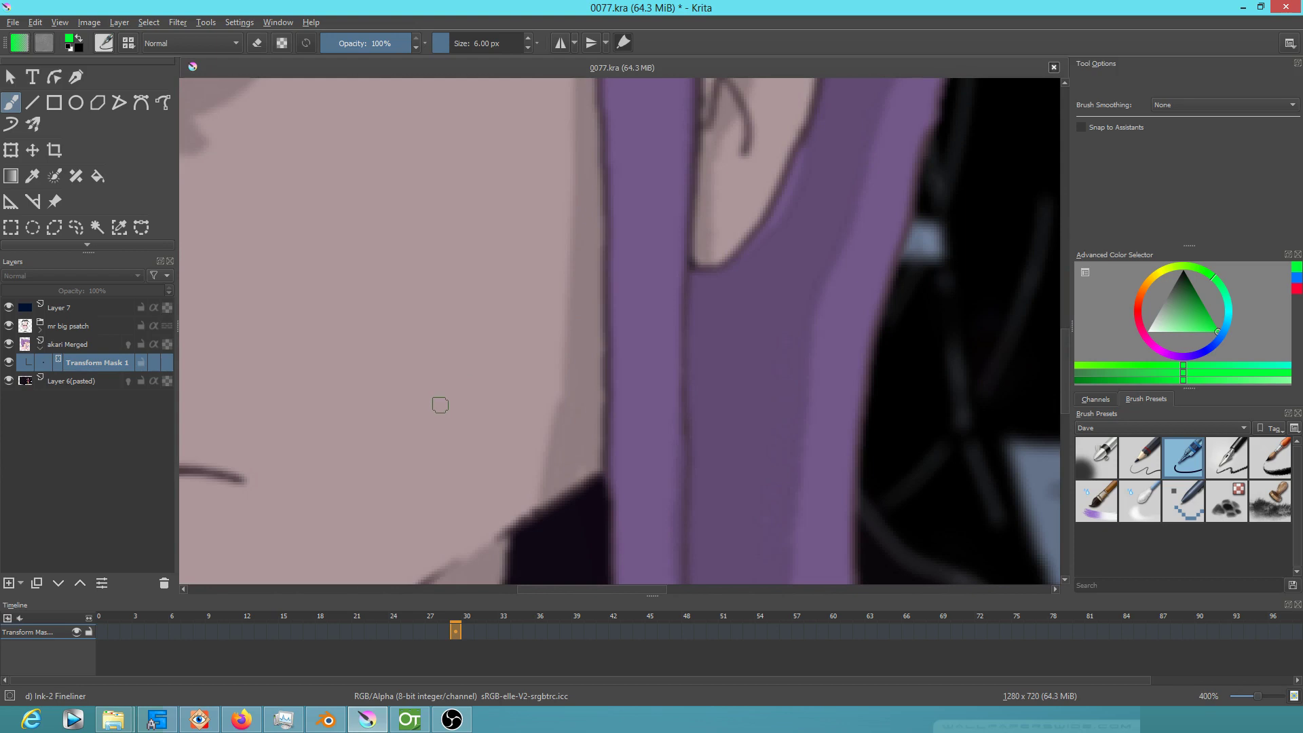
scroll(440, 405, "down", 3)
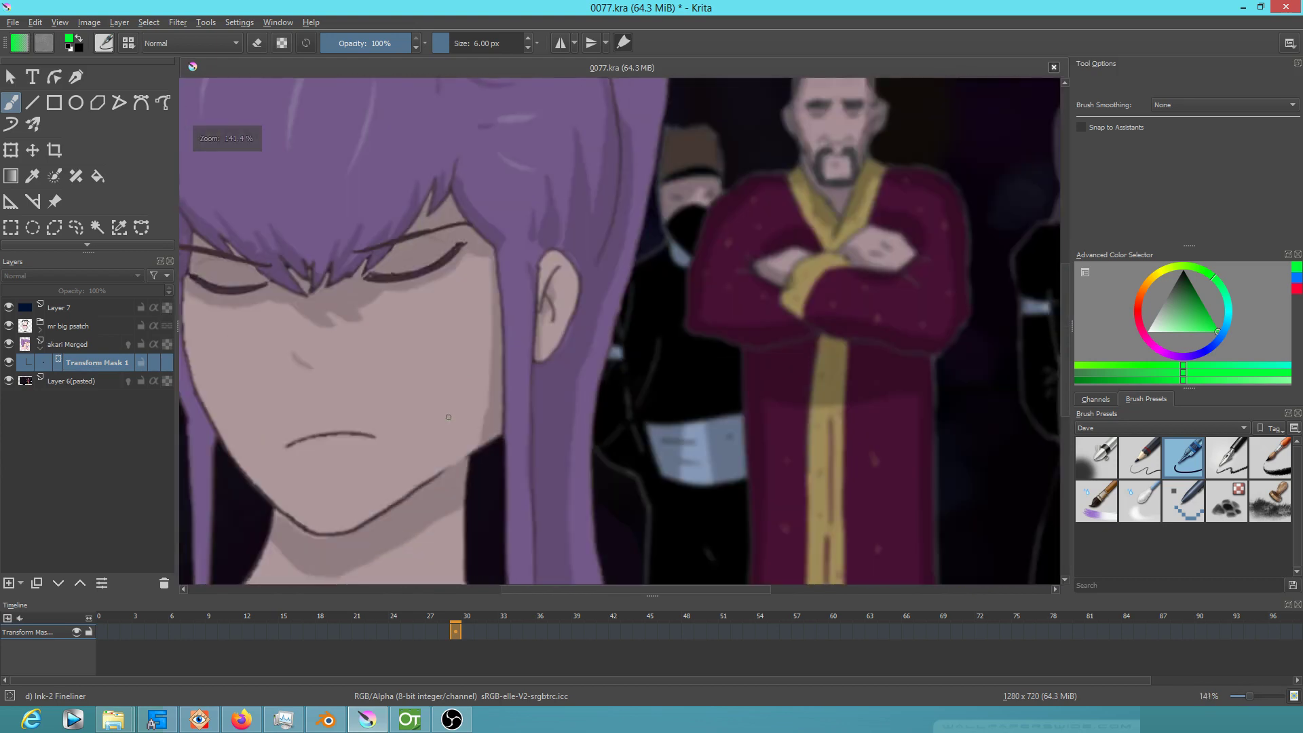
scroll(448, 417, "down", 2)
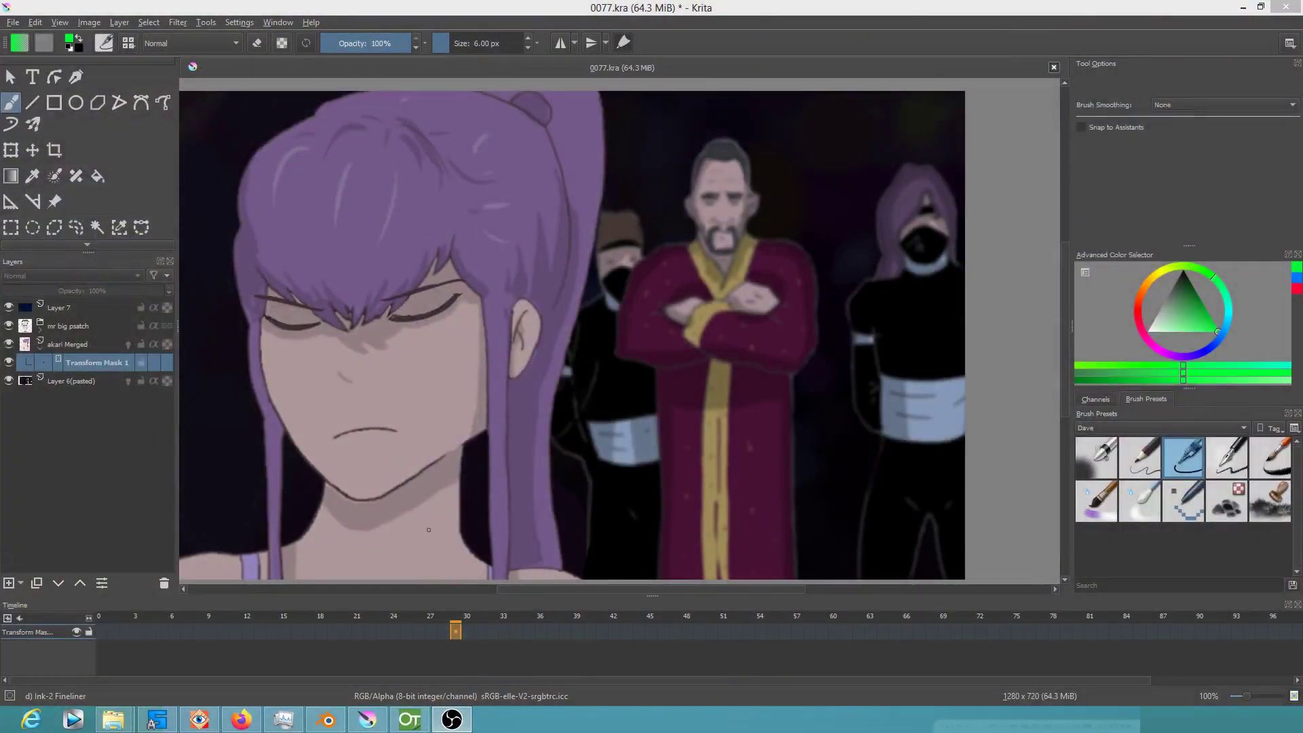
left_click(450, 14)
scroll(339, 448, "up", 2)
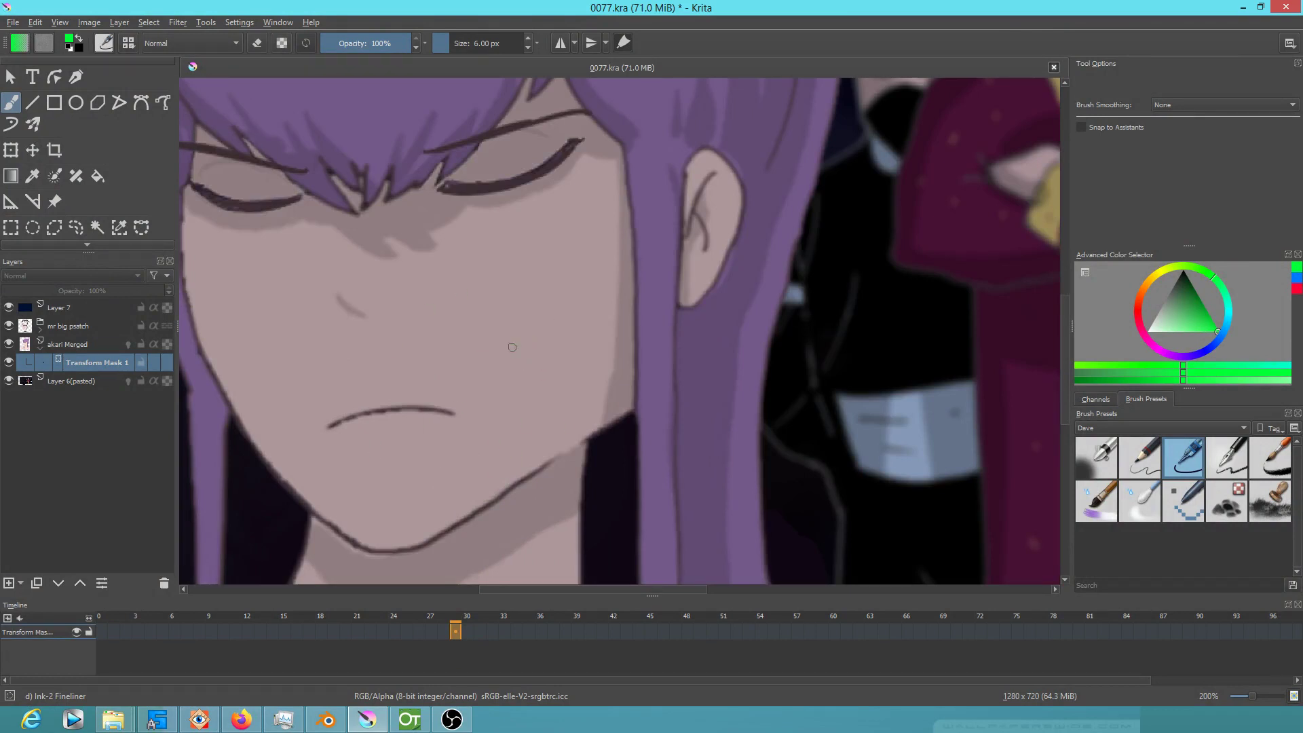
scroll(573, 345, "up", 2)
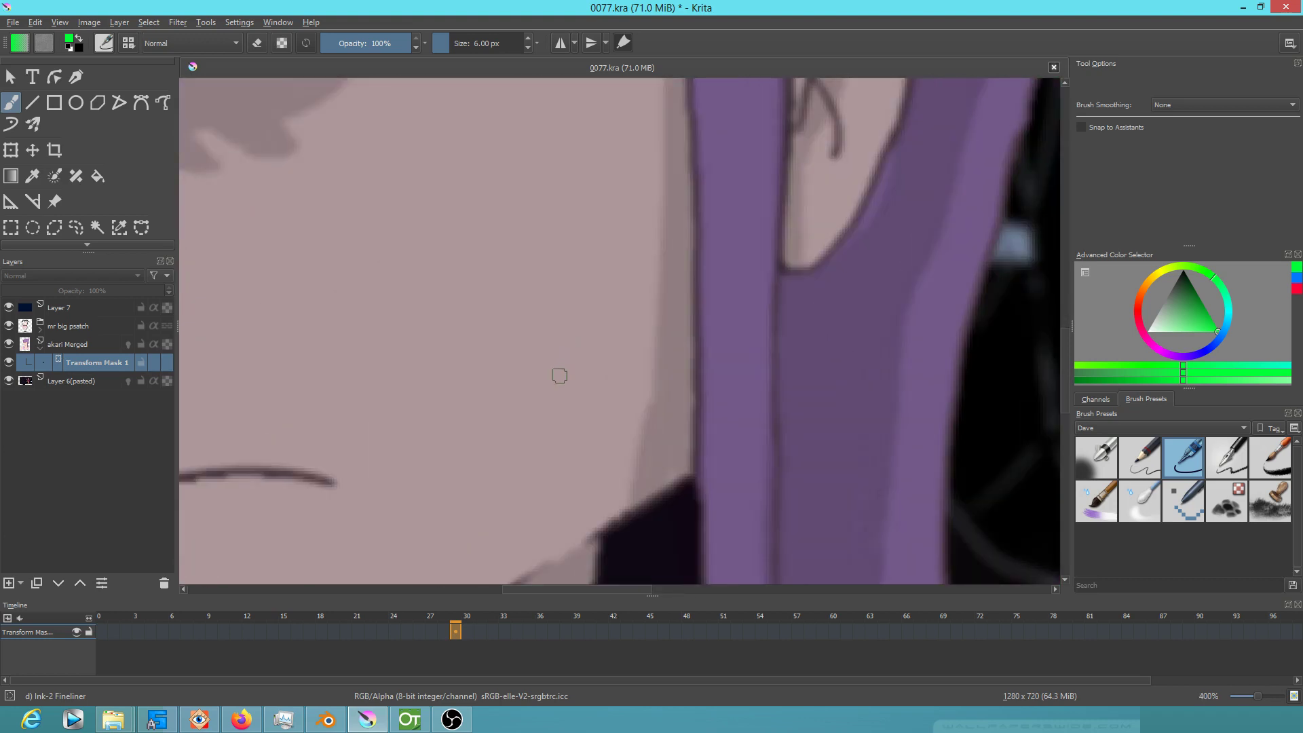
- Select the akari Merged layer and go to frame 30 of the animation
left_click(69, 345)
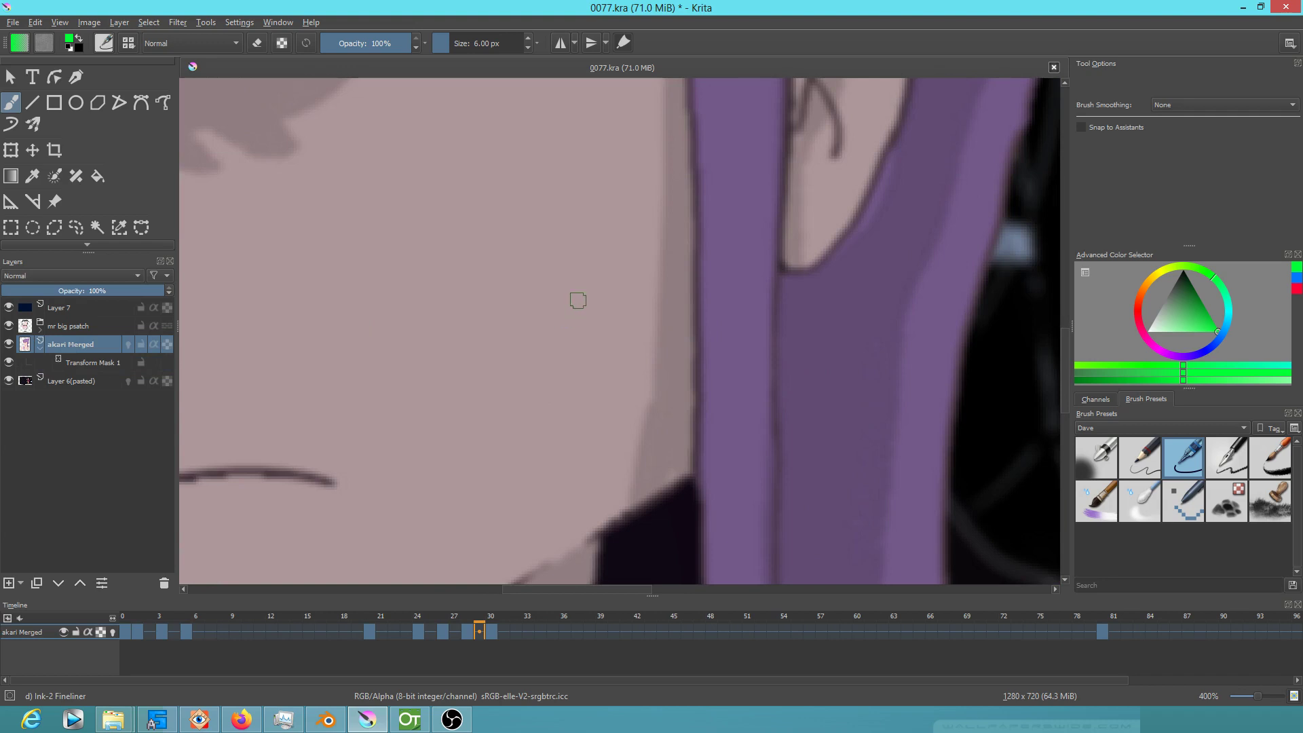
scroll(560, 318, "down", 4)
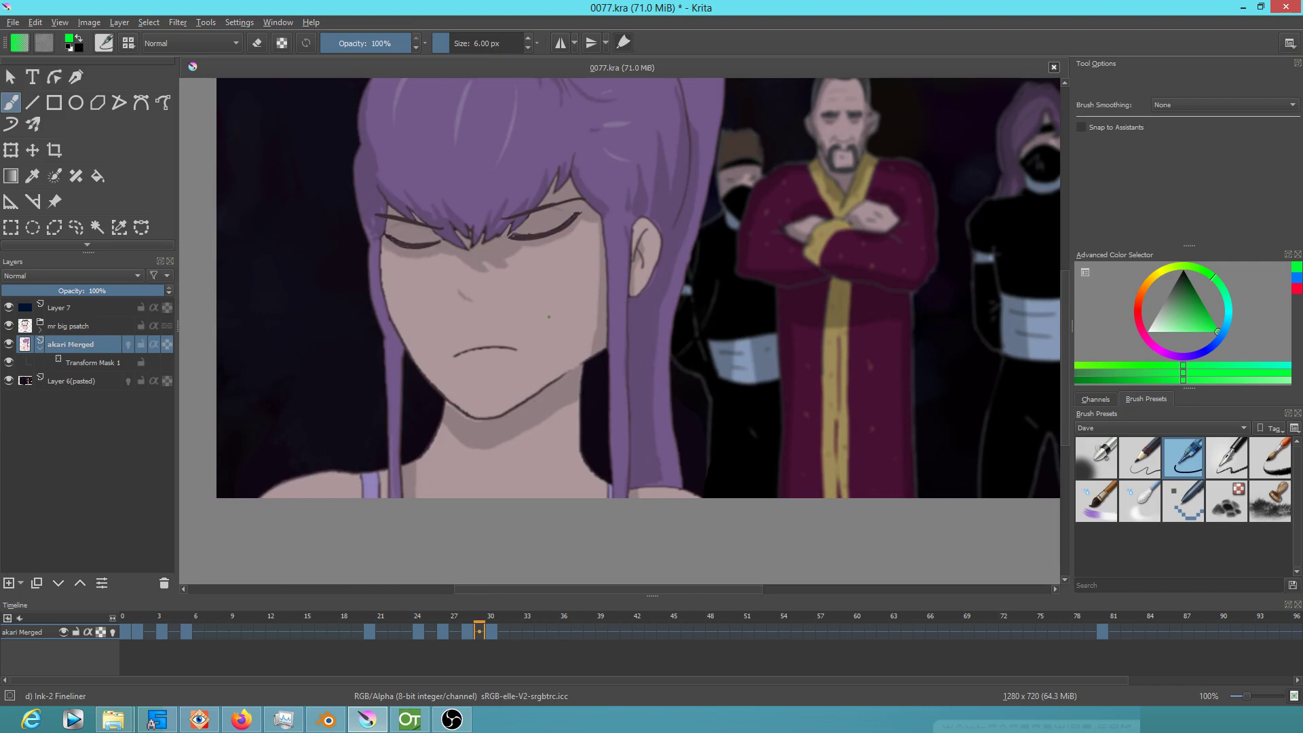
left_click(492, 614)
key("Left")
key("Right")
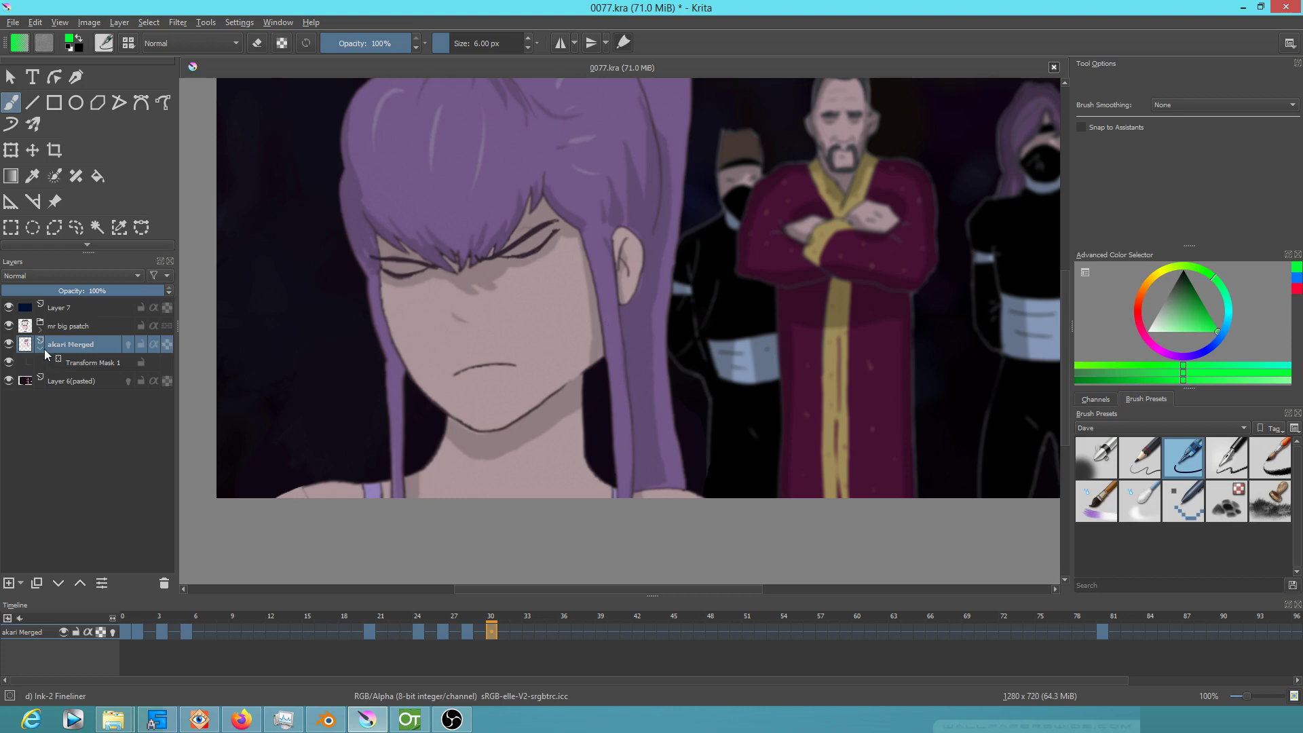
- Compare akari with Transform Mask 1 hidden and visible, inspecting the vertical seam on her cheek up close
left_click(10, 362)
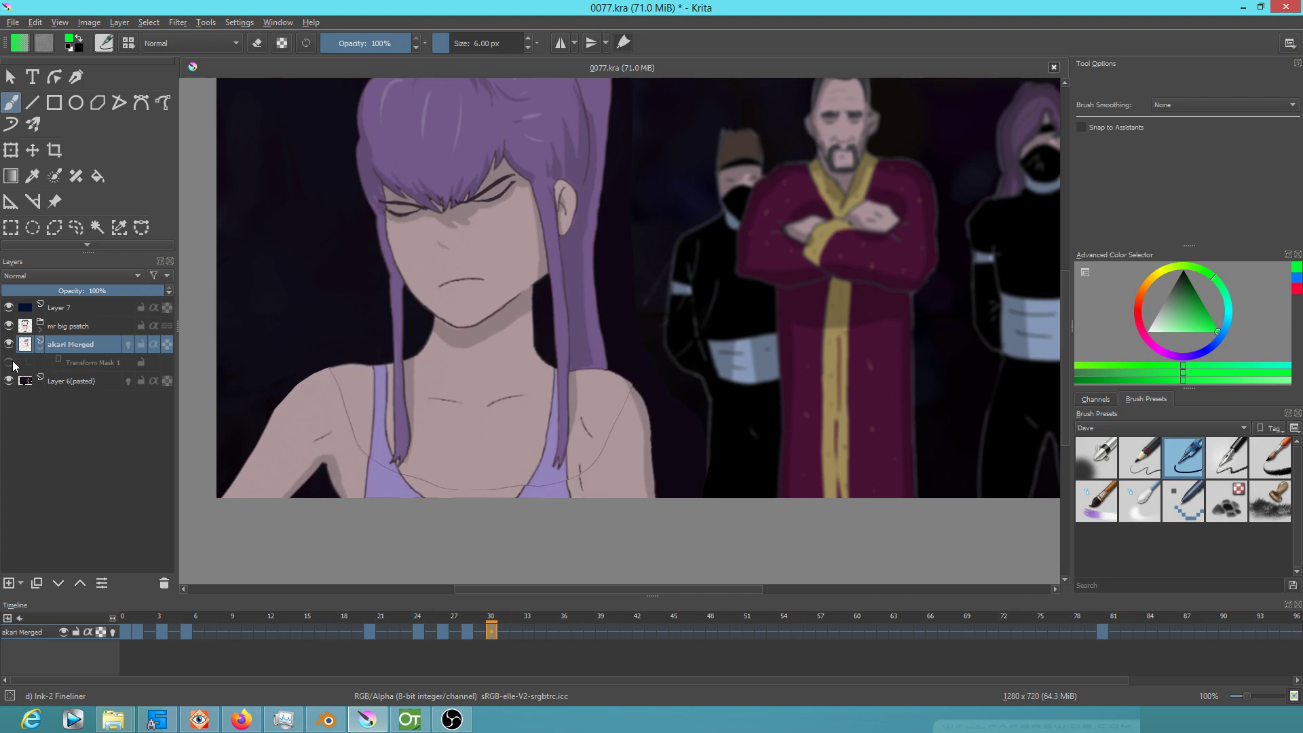
left_click(11, 363)
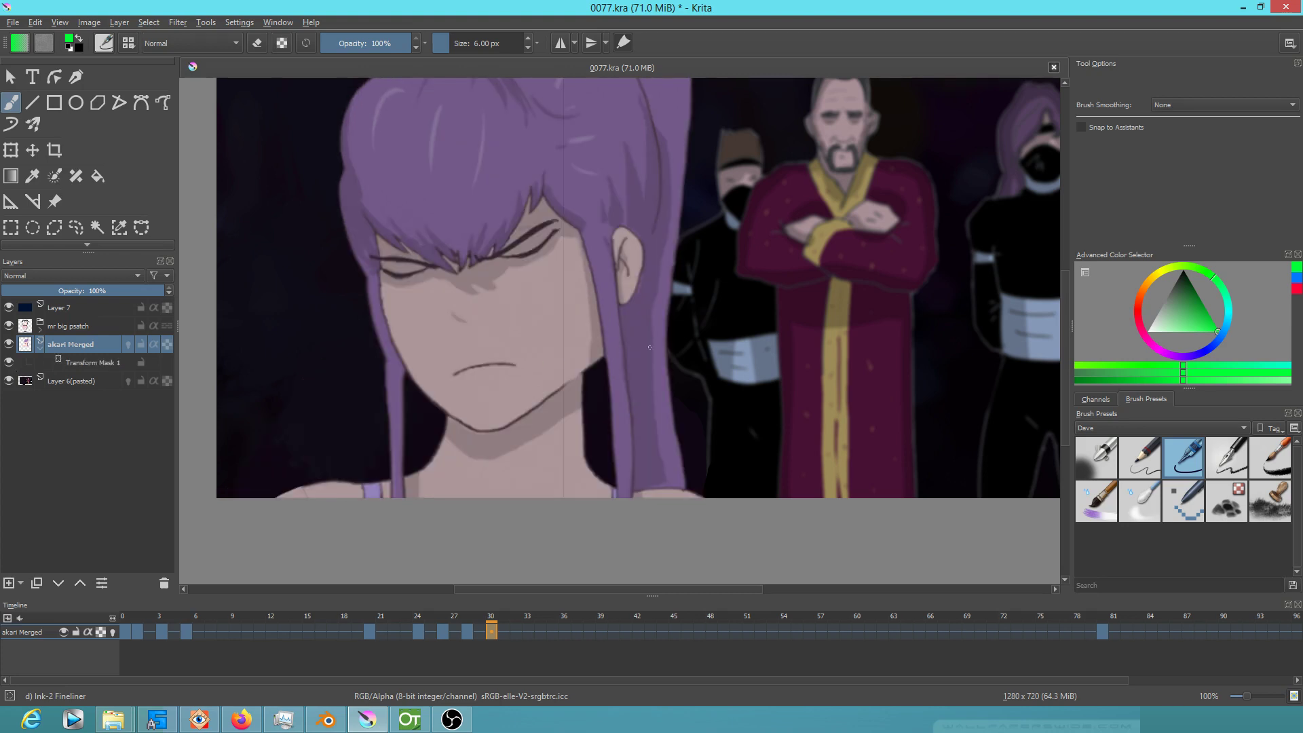
scroll(607, 329, "up", 5)
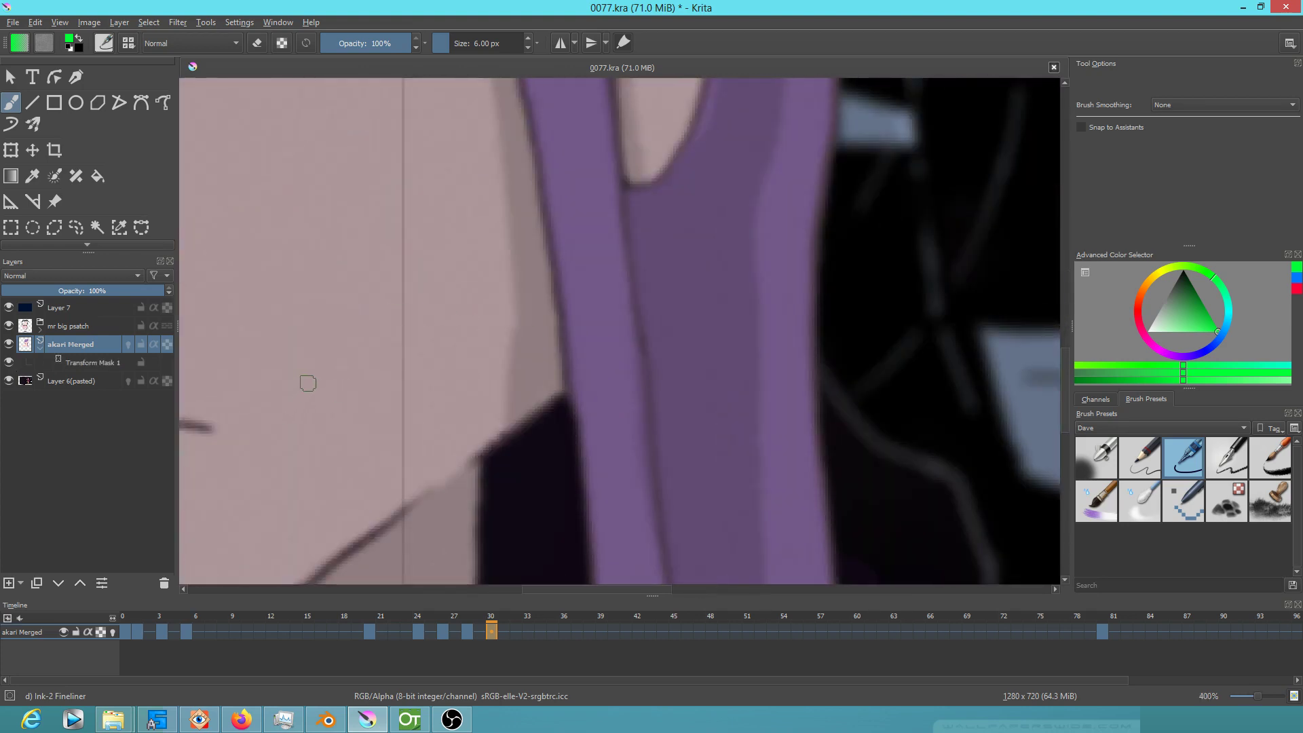
left_click(9, 364)
left_click(9, 364)
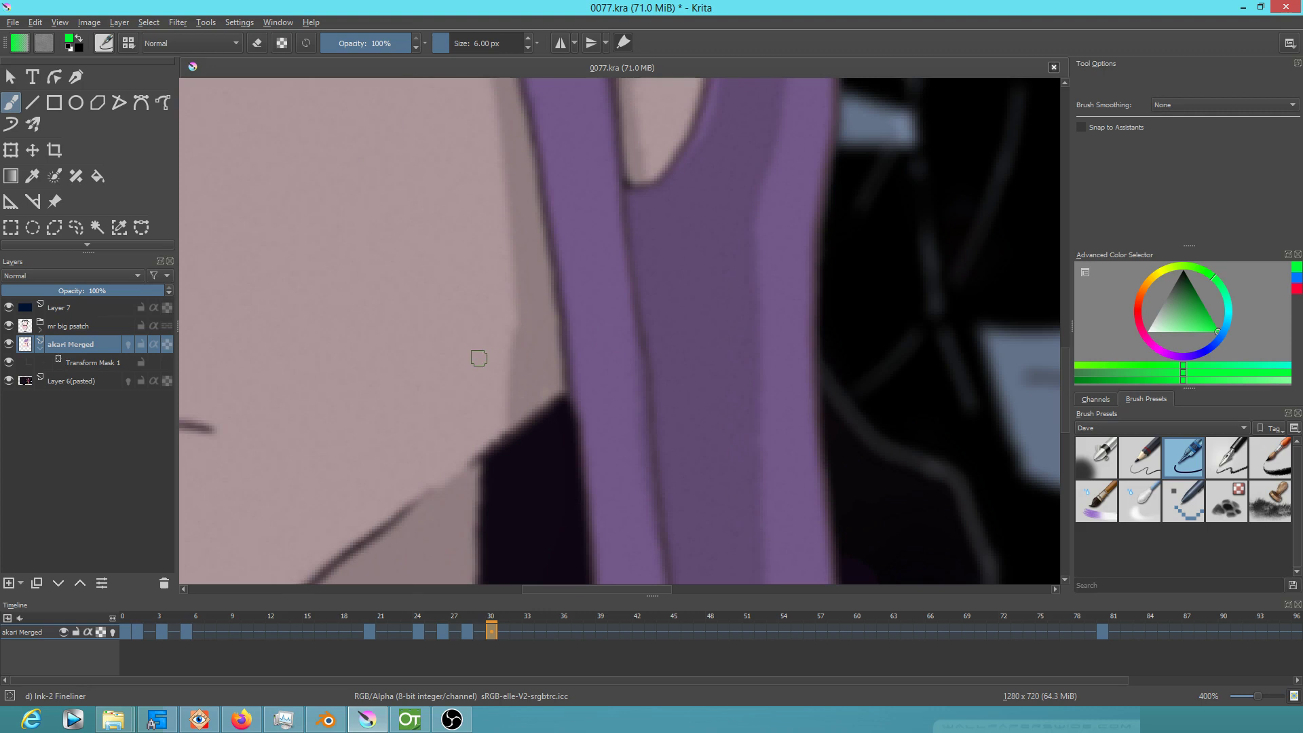
- Scrub the akari Merged animation to frame 23, then select Transform Mask 1 and scrub back to frame 2
scroll(452, 360, "down", 3)
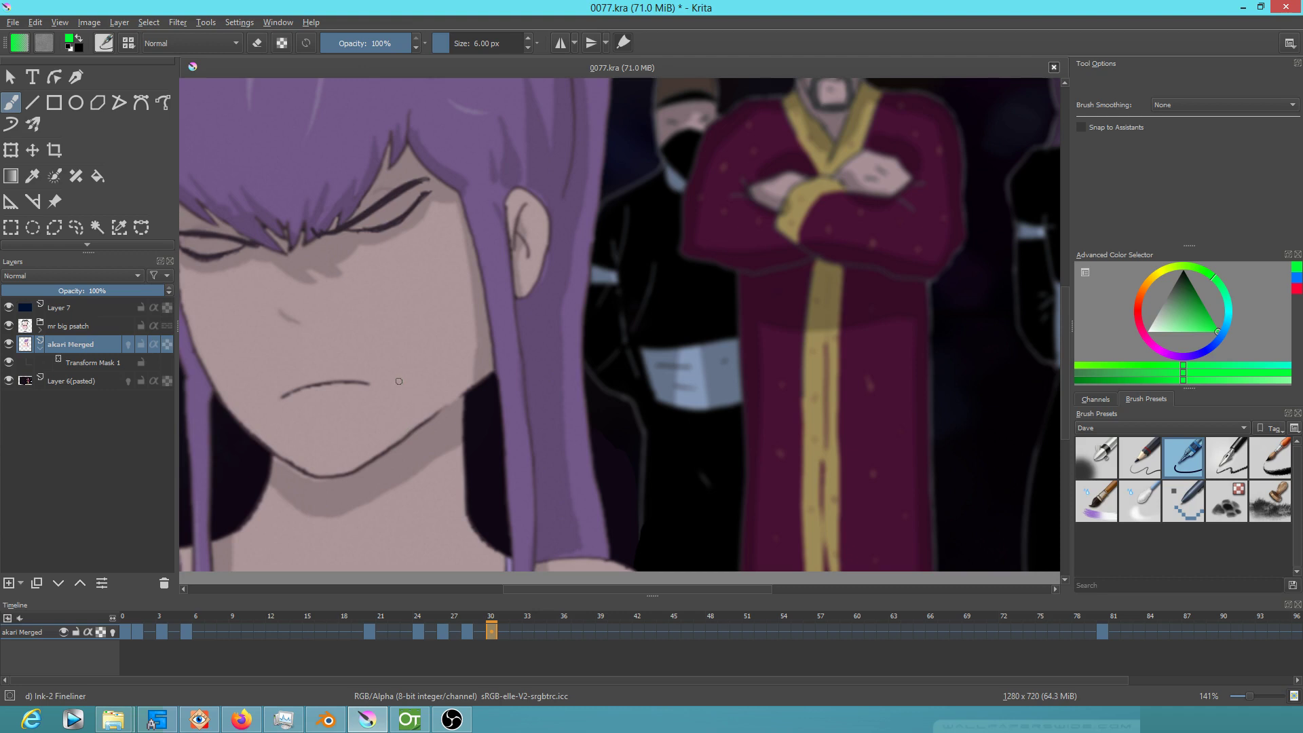
scroll(399, 381, "down", 4)
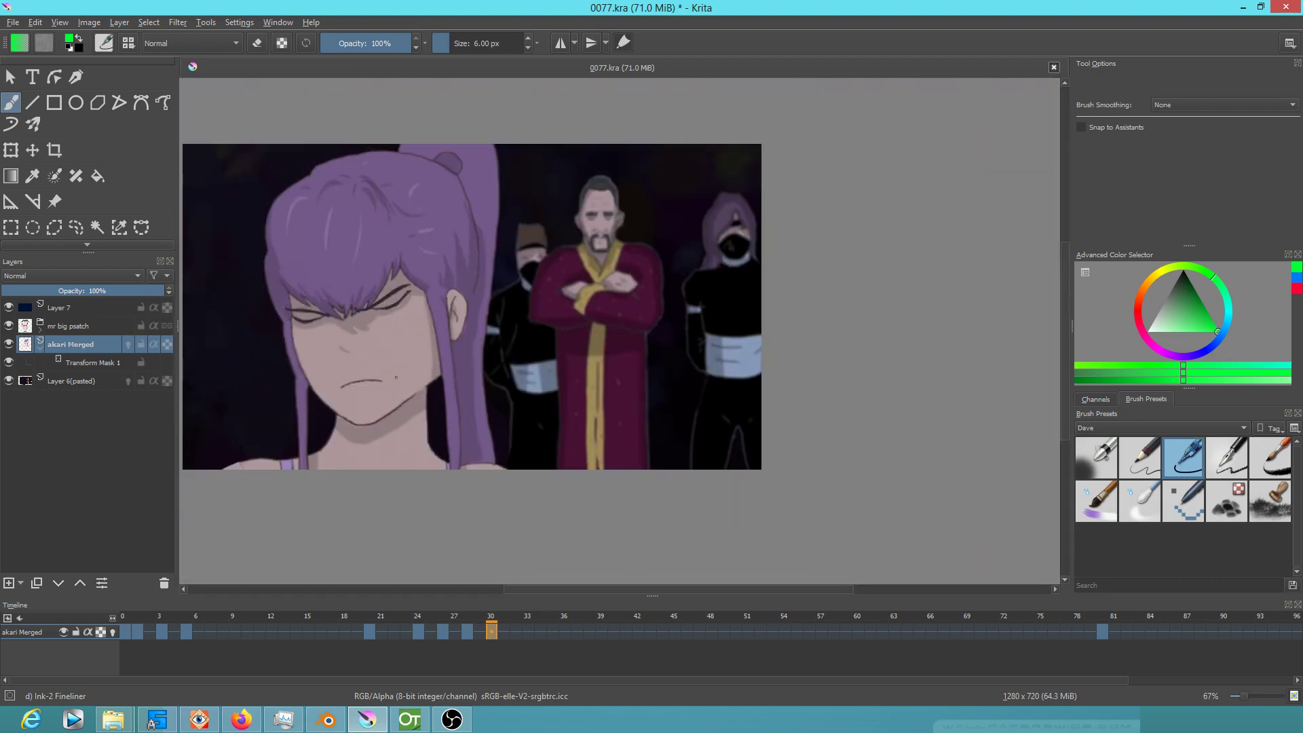
left_click_drag(460, 369, 546, 401)
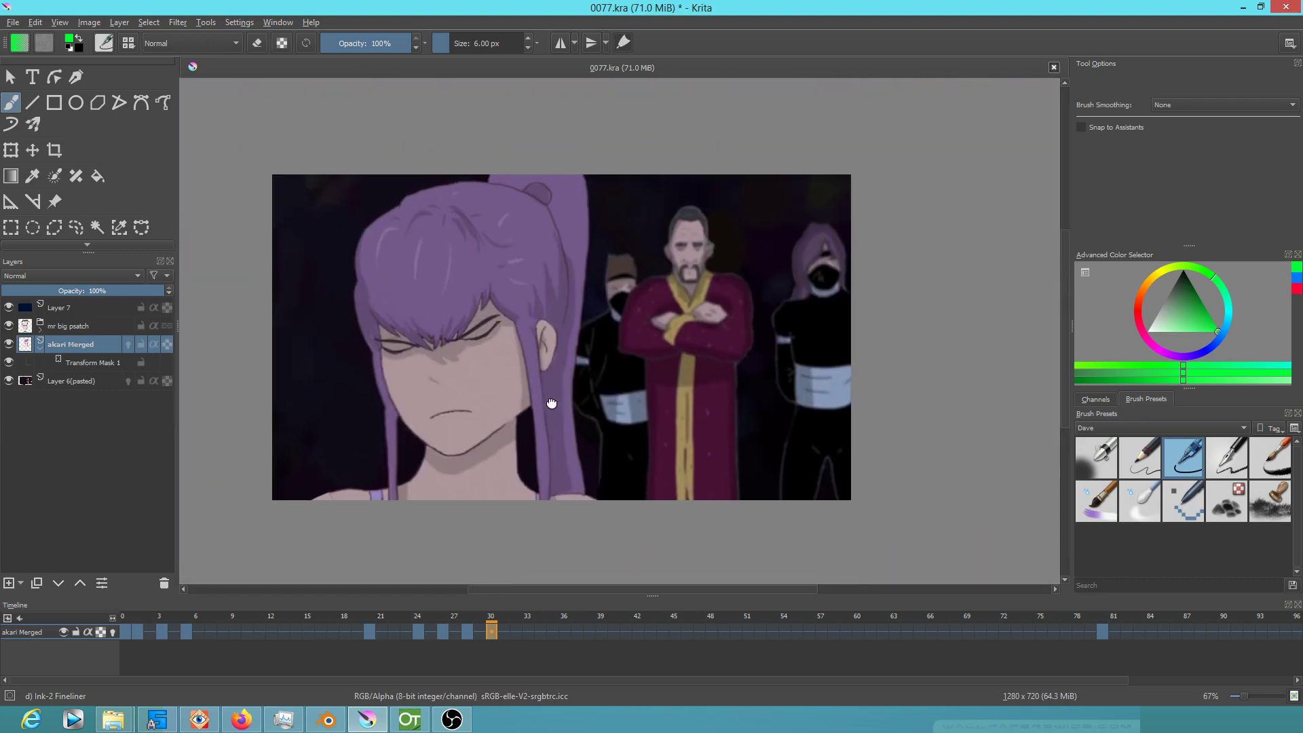
scroll(543, 401, "up", 2)
scroll(539, 402, "down", 1)
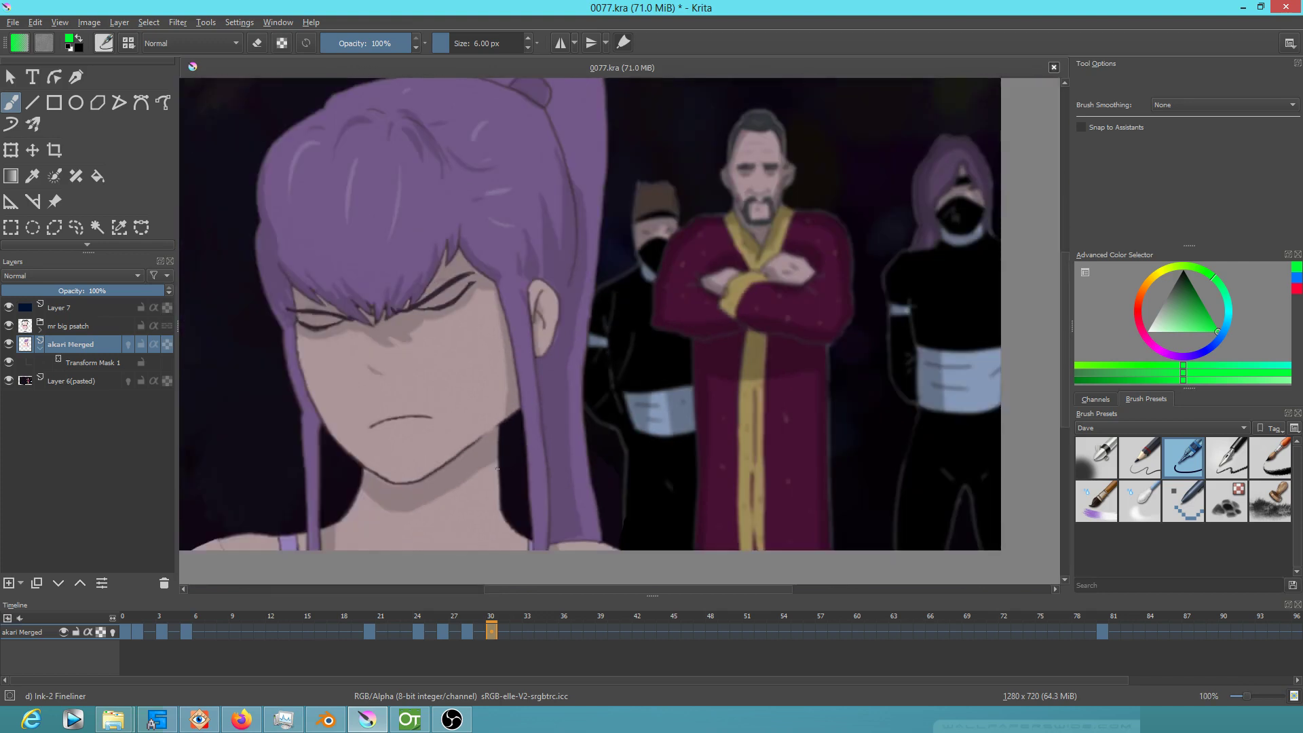
mouse_move(124, 632)
left_mouse_down()
mouse_move(495, 650)
mouse_move(406, 644)
left_mouse_up()
left_click(108, 363)
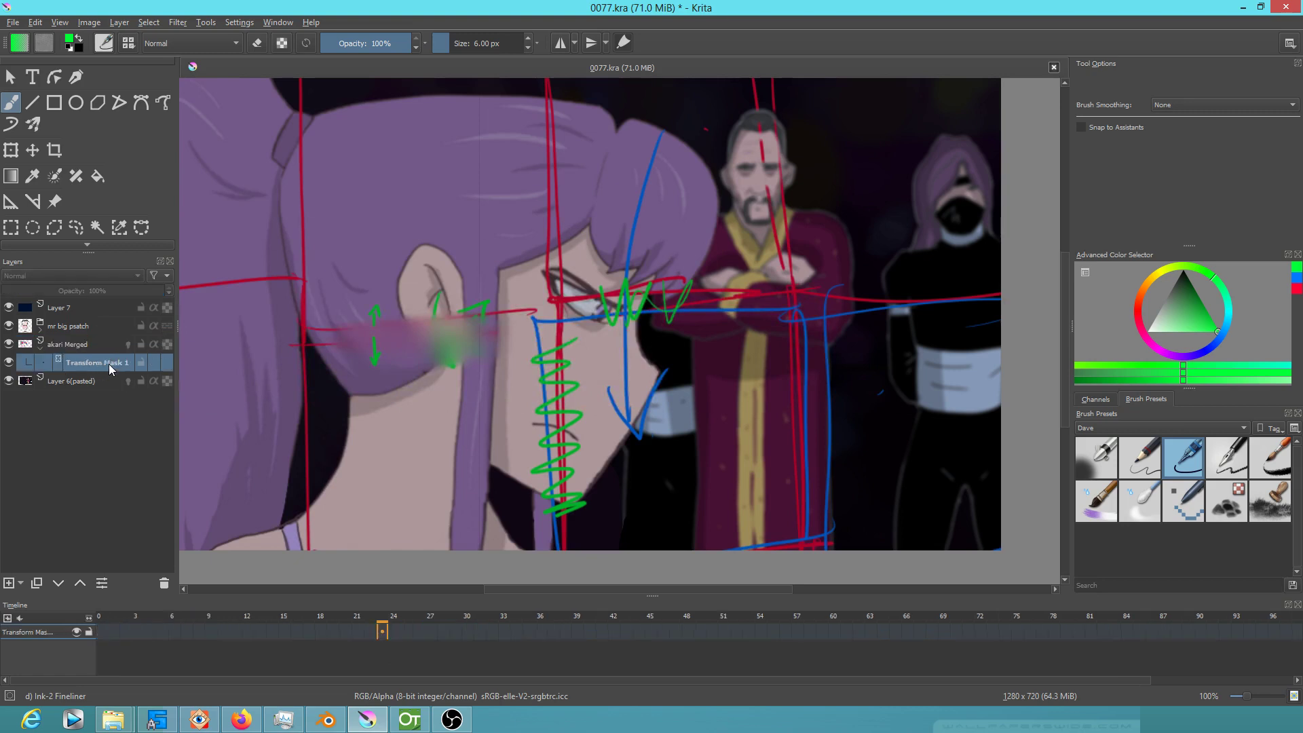
left_click_drag(390, 616, 126, 624)
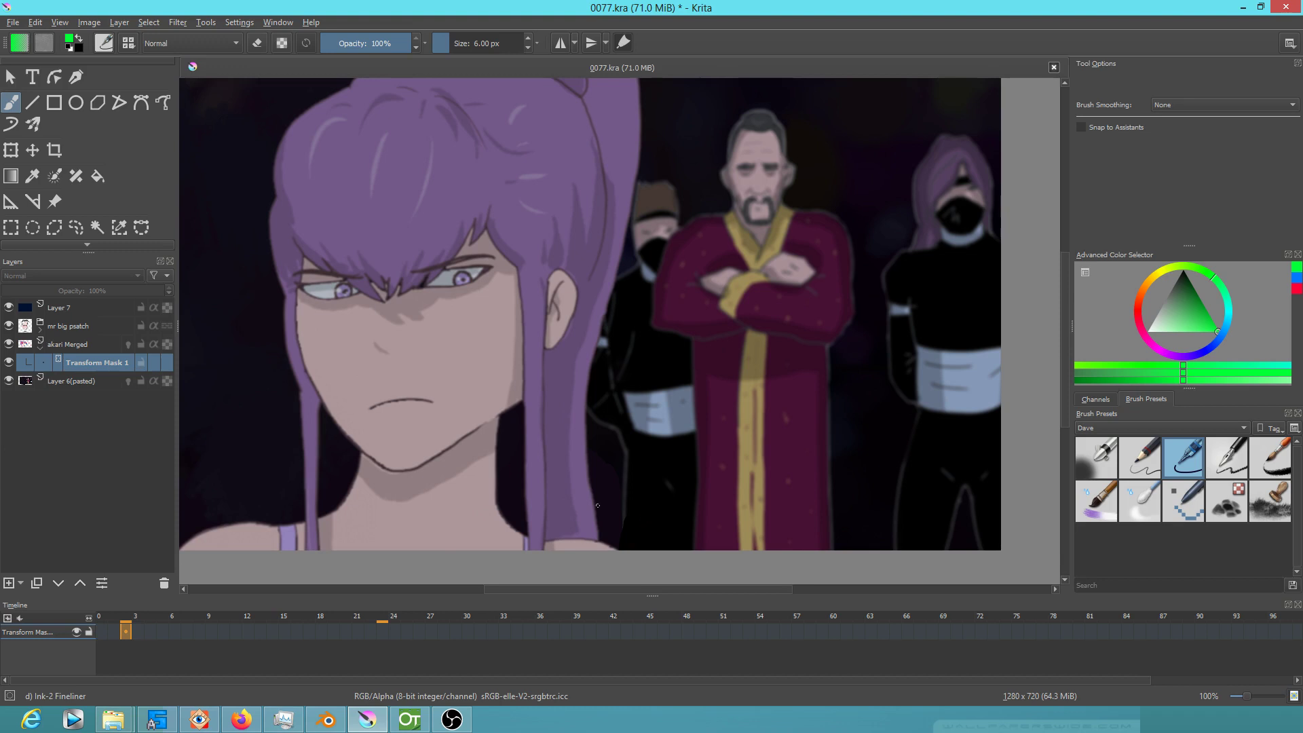
- Hide Transform Mask 1, mr big psatch, Layer 6(pasted) and Layer 7 so only akari Merged is shown
left_click(10, 362)
left_click(10, 363)
left_click(11, 363)
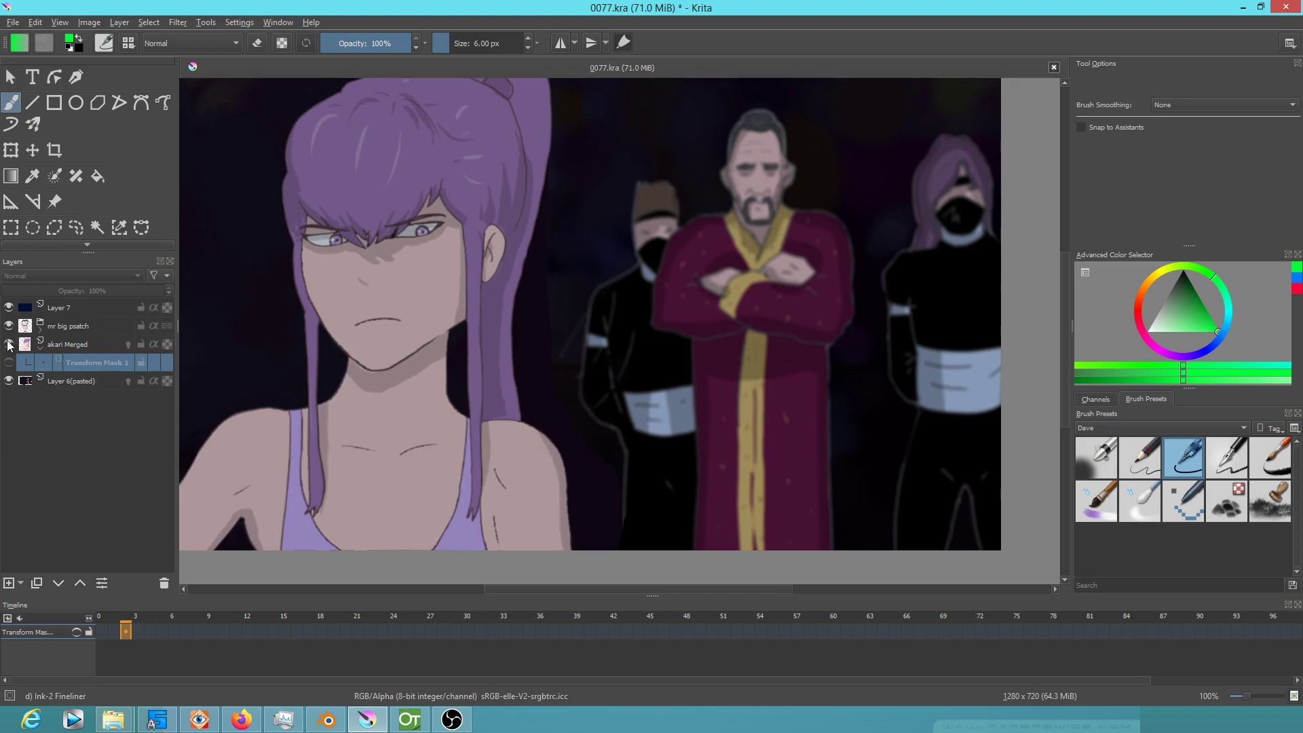
left_click(6, 328)
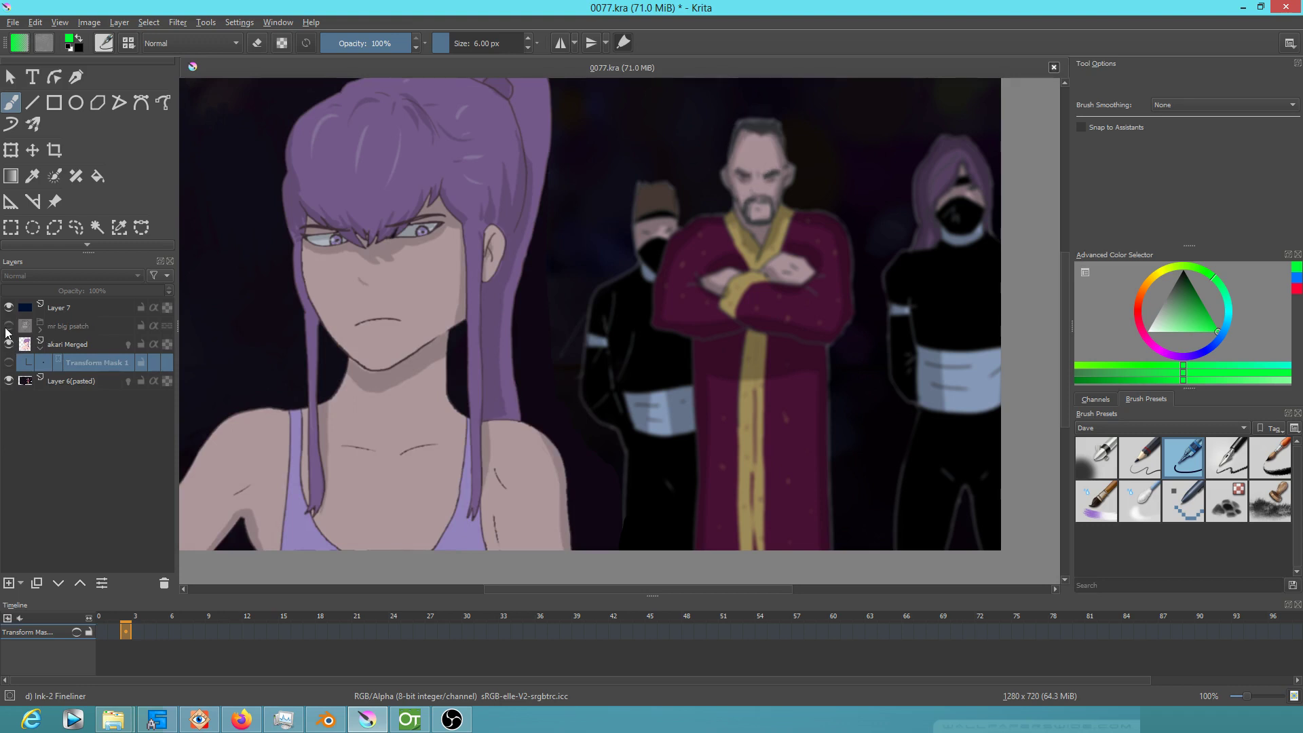
left_click(9, 381)
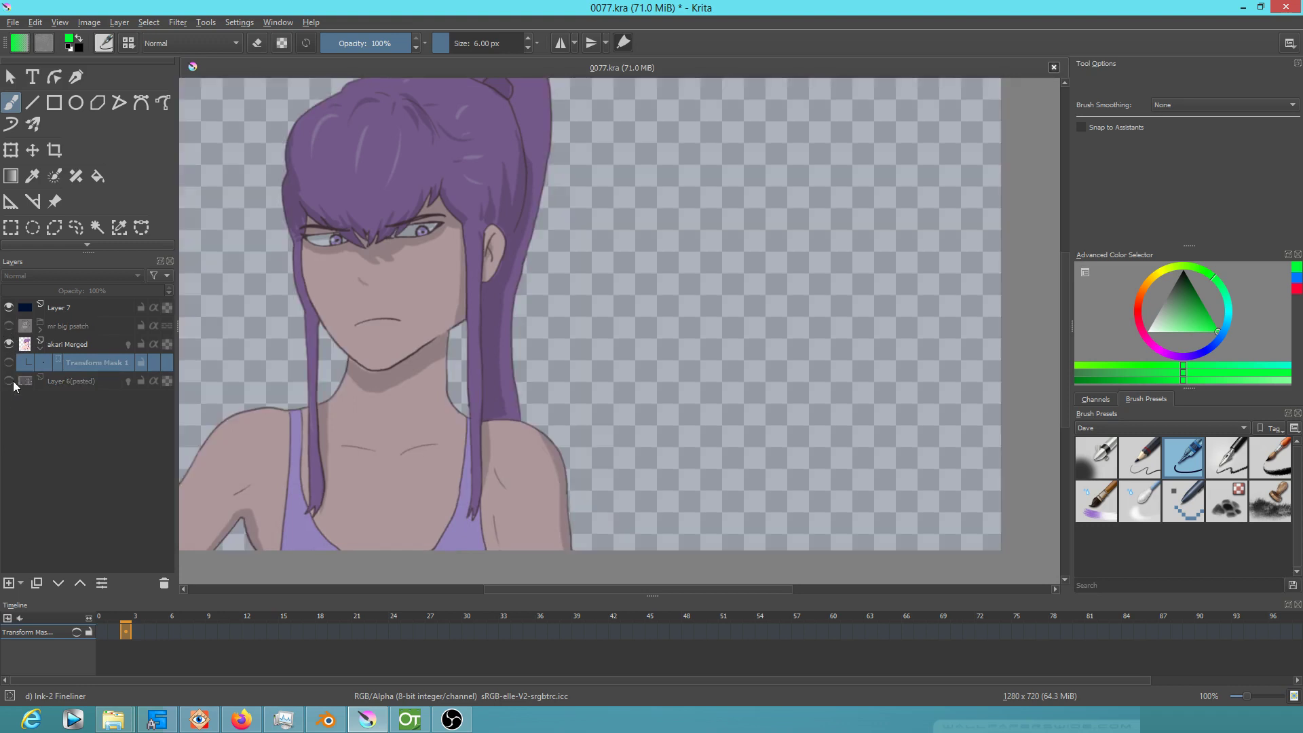
left_click(9, 307)
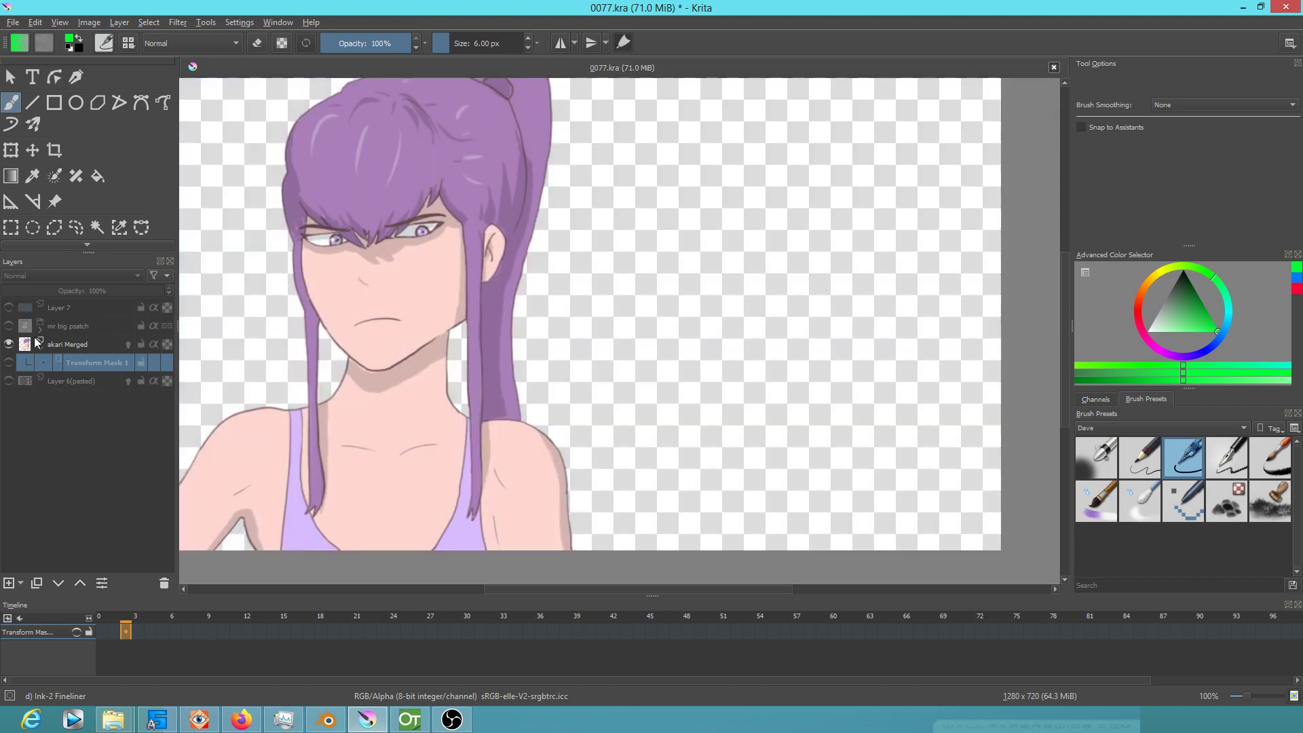
- Hide akari Merged and show mr big psatch and Layer 6(pasted) instead
left_click(9, 344)
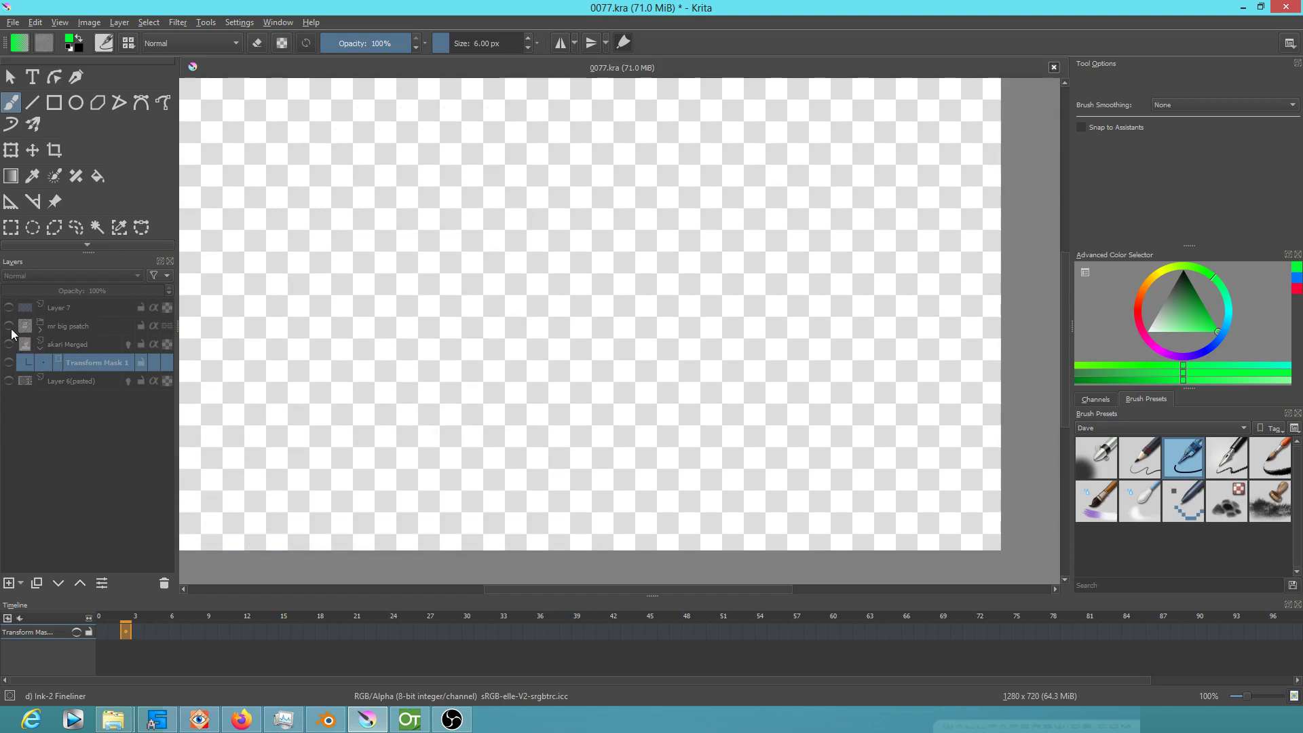
left_click(10, 326)
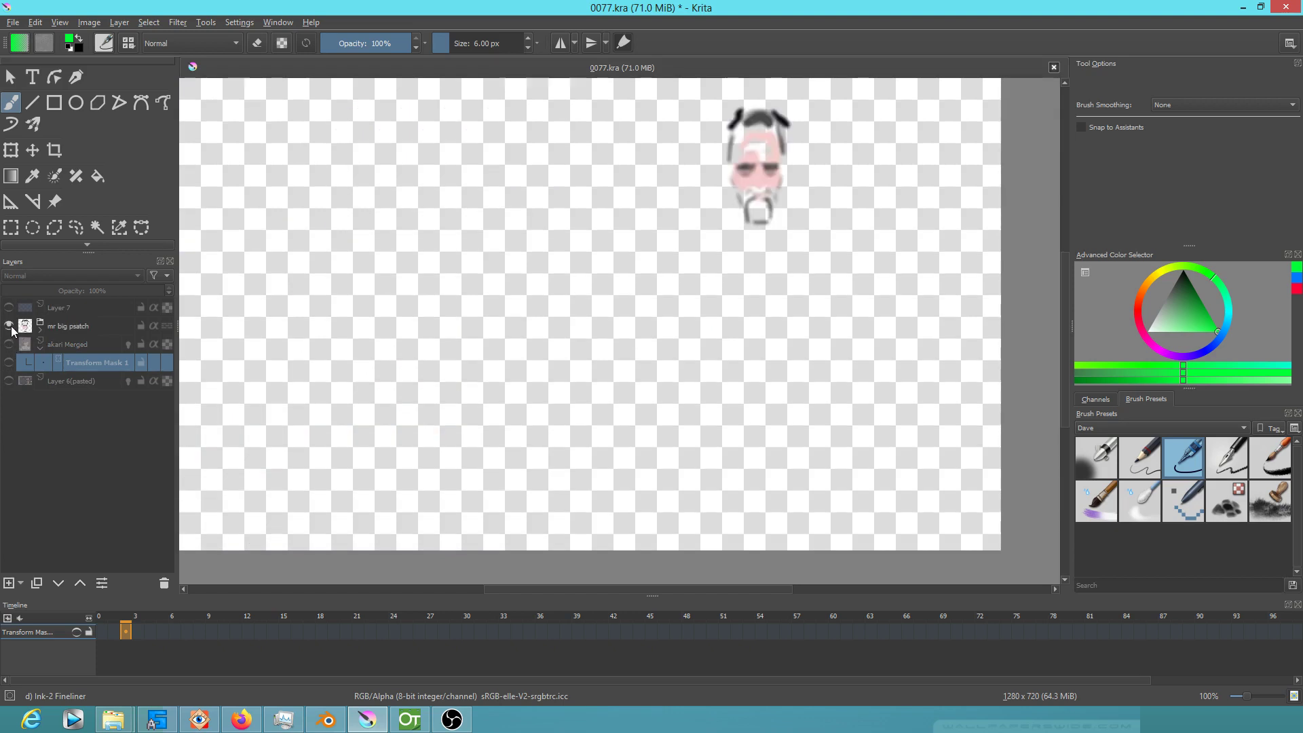
left_click(9, 381)
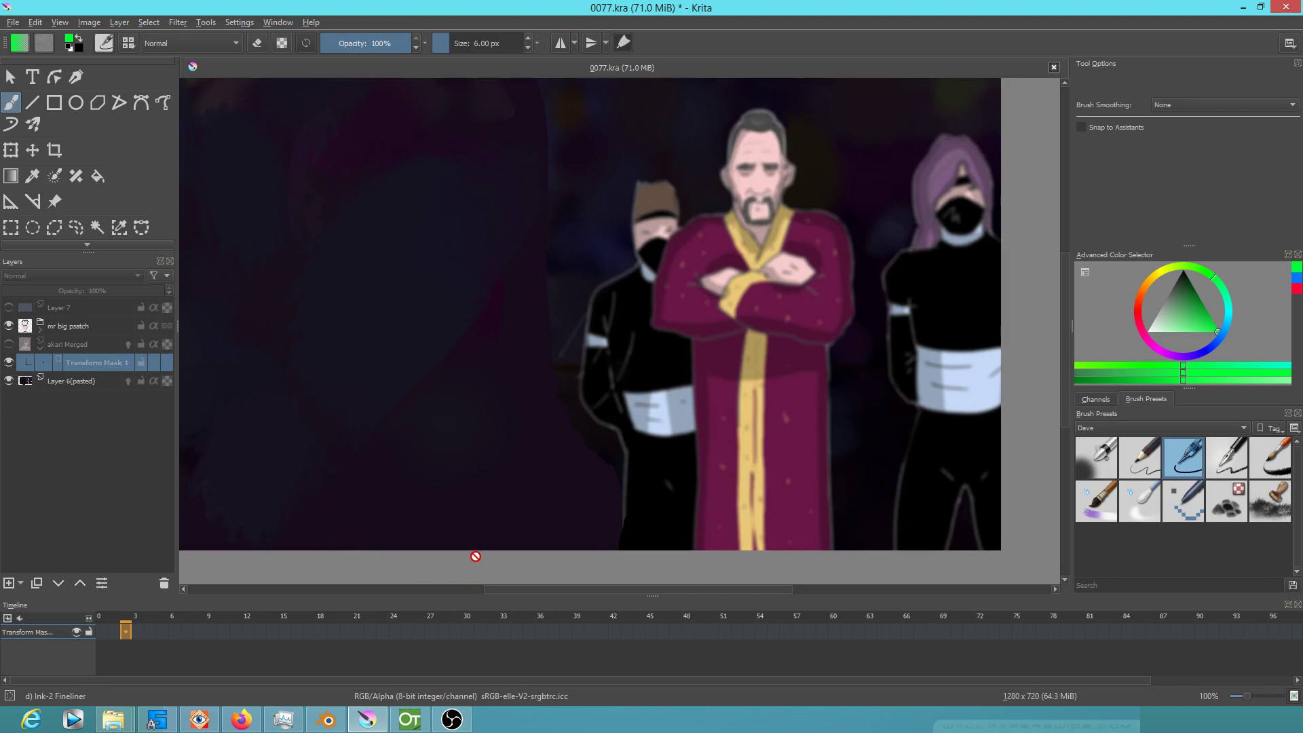
- Switch to OpenToonz and look over the frame 30 drawing of the akari level in the viewer
left_click(325, 720)
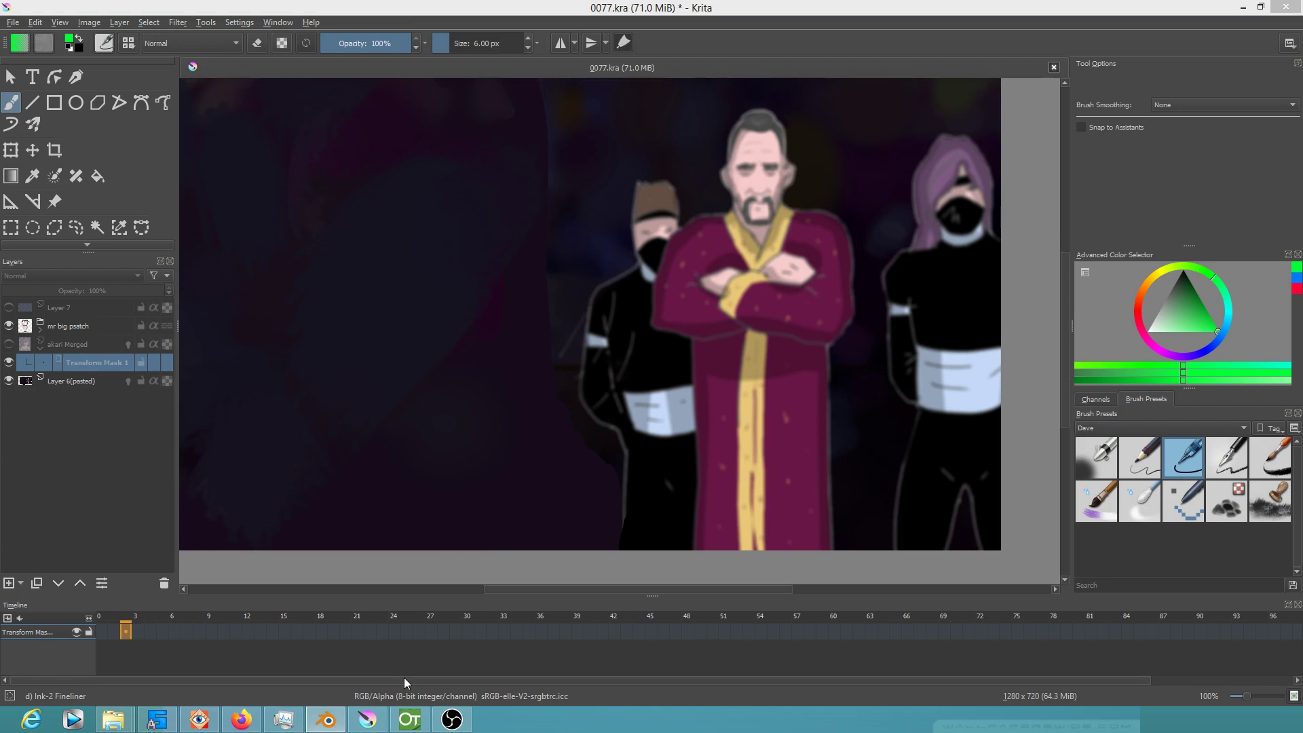
left_click(415, 716)
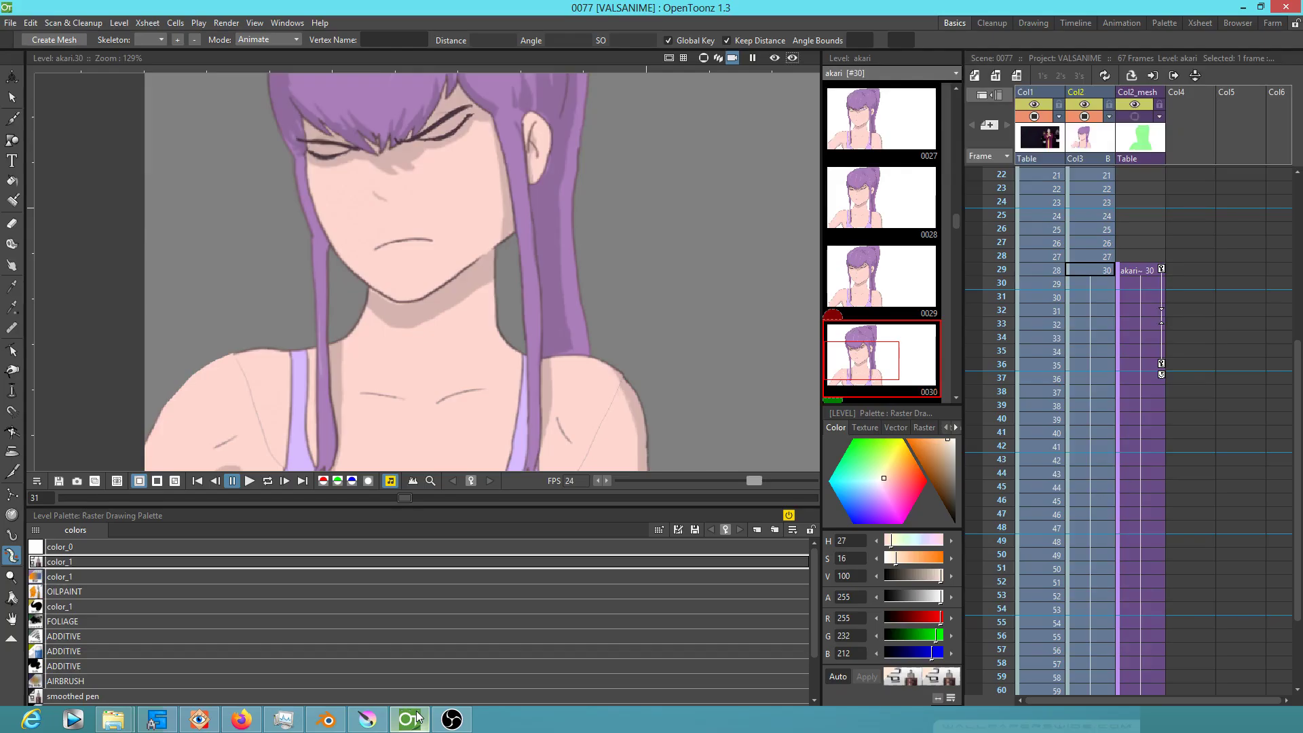
left_click_drag(675, 312, 646, 428)
scroll(646, 427, "down", 2)
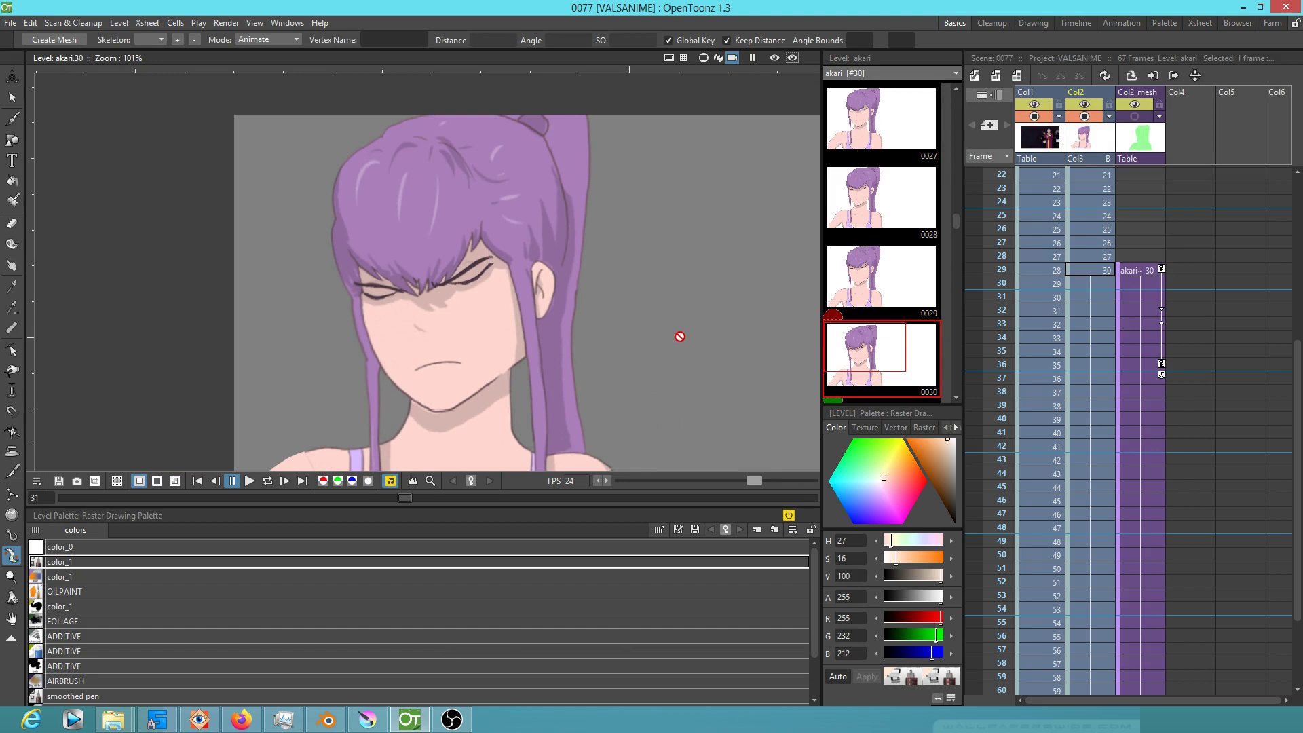
scroll(1093, 177, "up", 5)
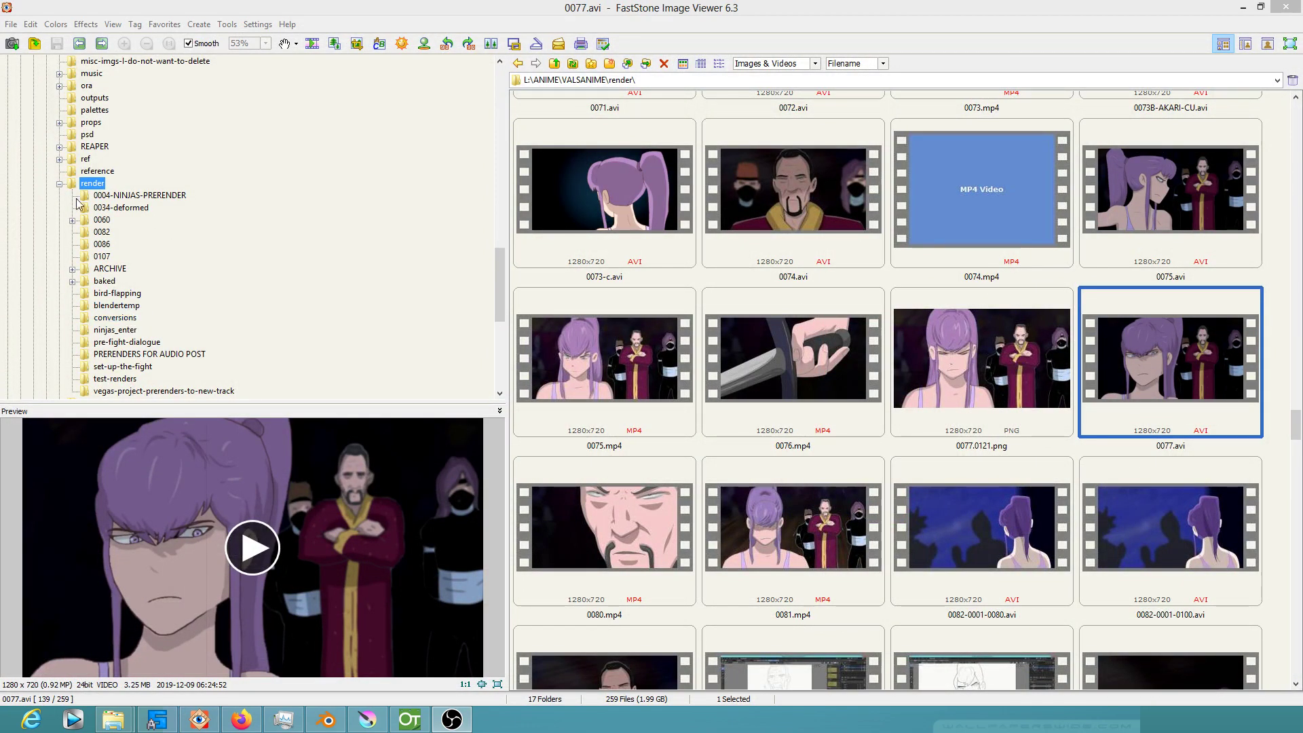
- In FastStone Image Viewer, collapse the render folder and open the 0077 folder inside VALSANIME's blender folder
left_click(60, 183)
scroll(319, 212, "up", 8)
scroll(163, 195, "up", 9)
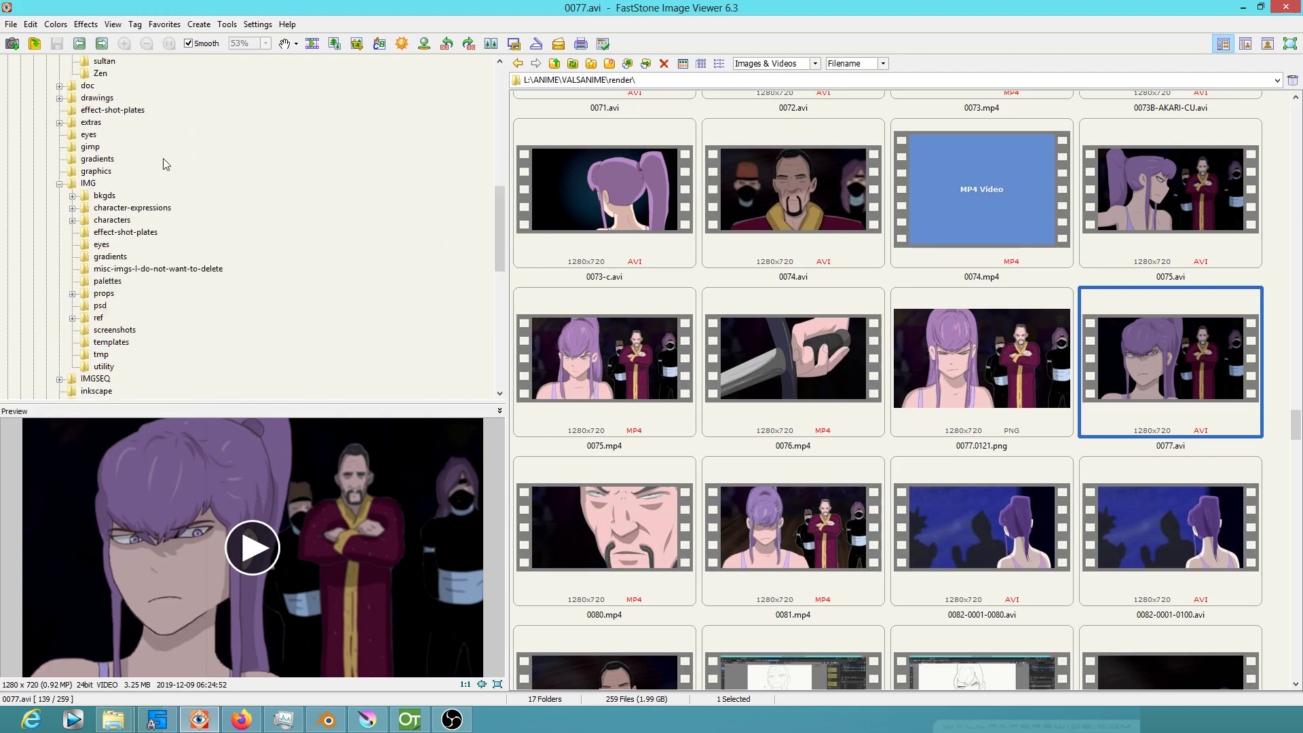
left_click(94, 183)
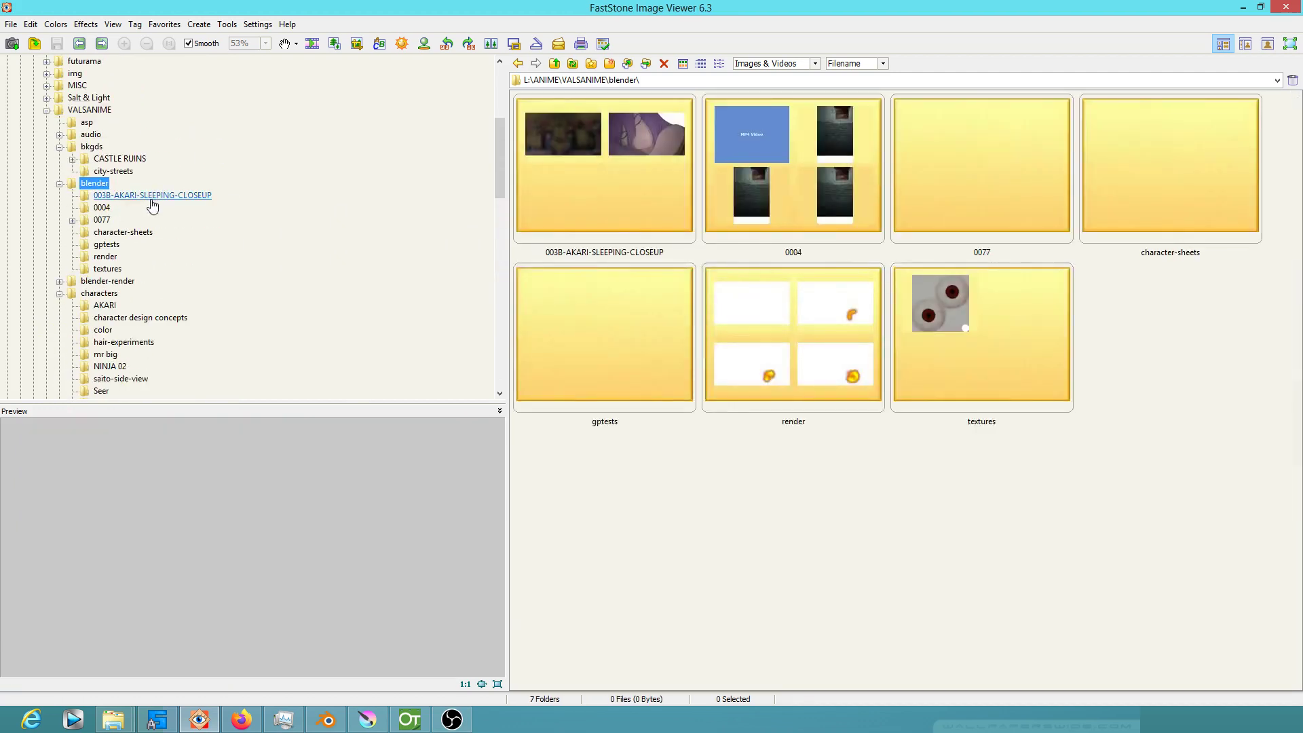
left_click(102, 220)
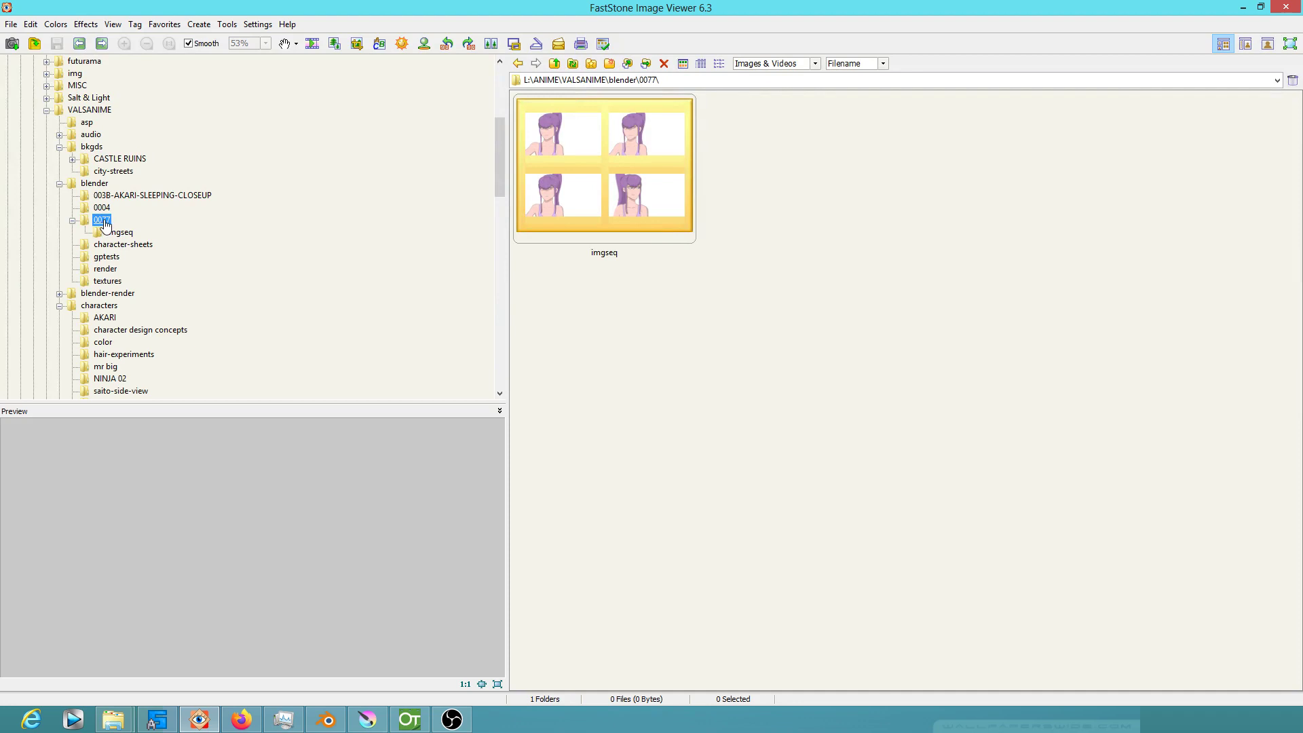
- Open the imgseq folder and look through its akari and mr-big PNG sequences
left_click(628, 196)
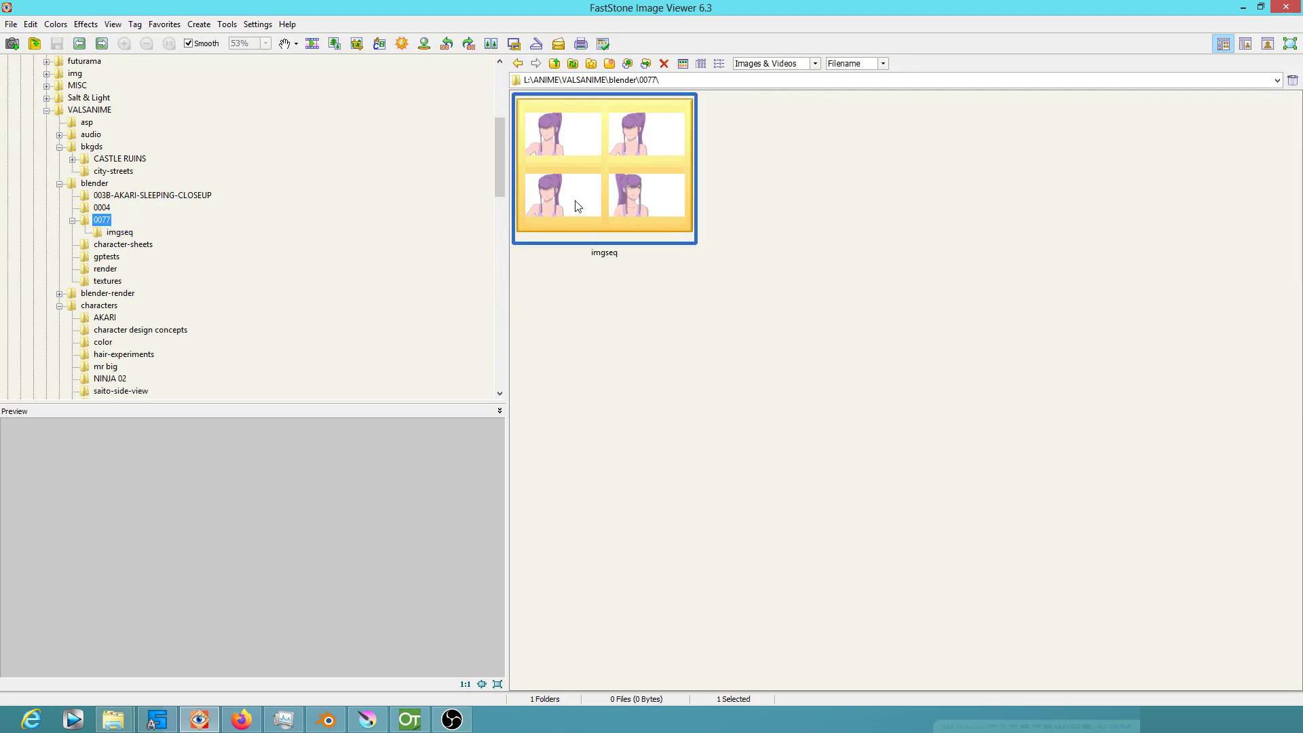
double_click(582, 182)
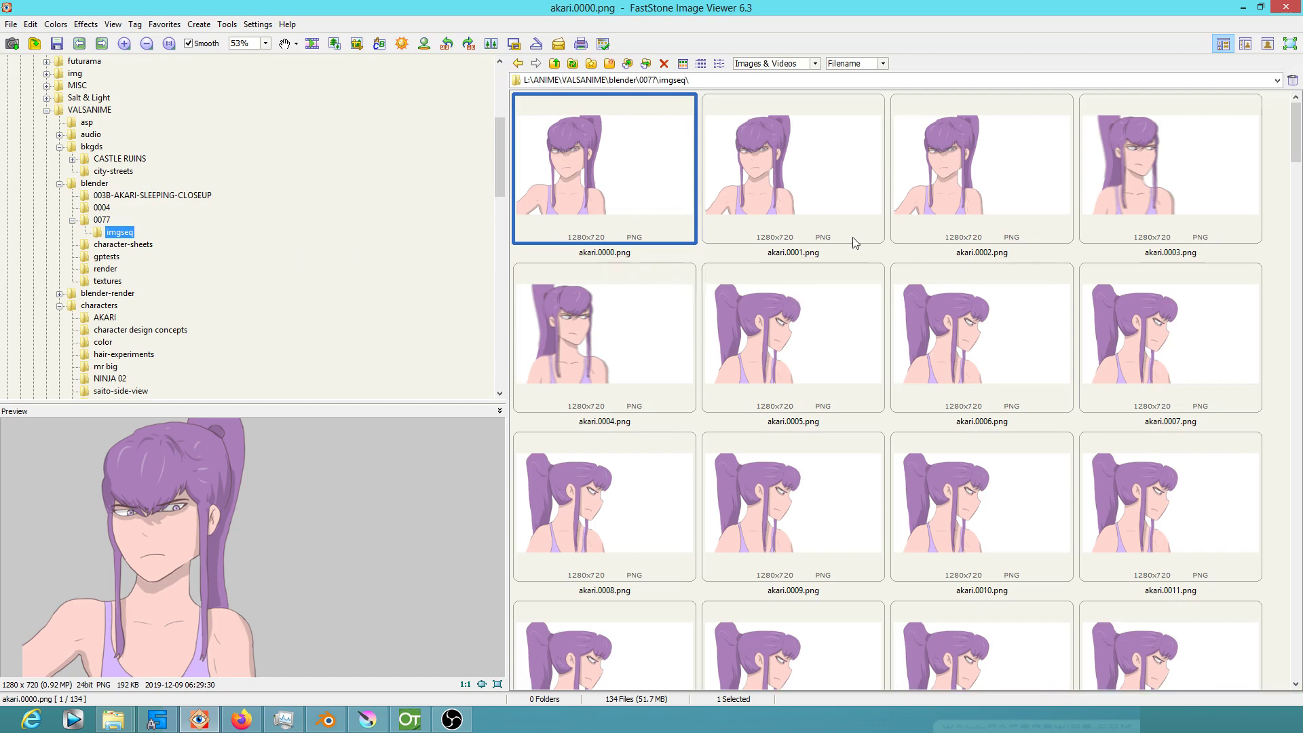
scroll(856, 285, "down", 20)
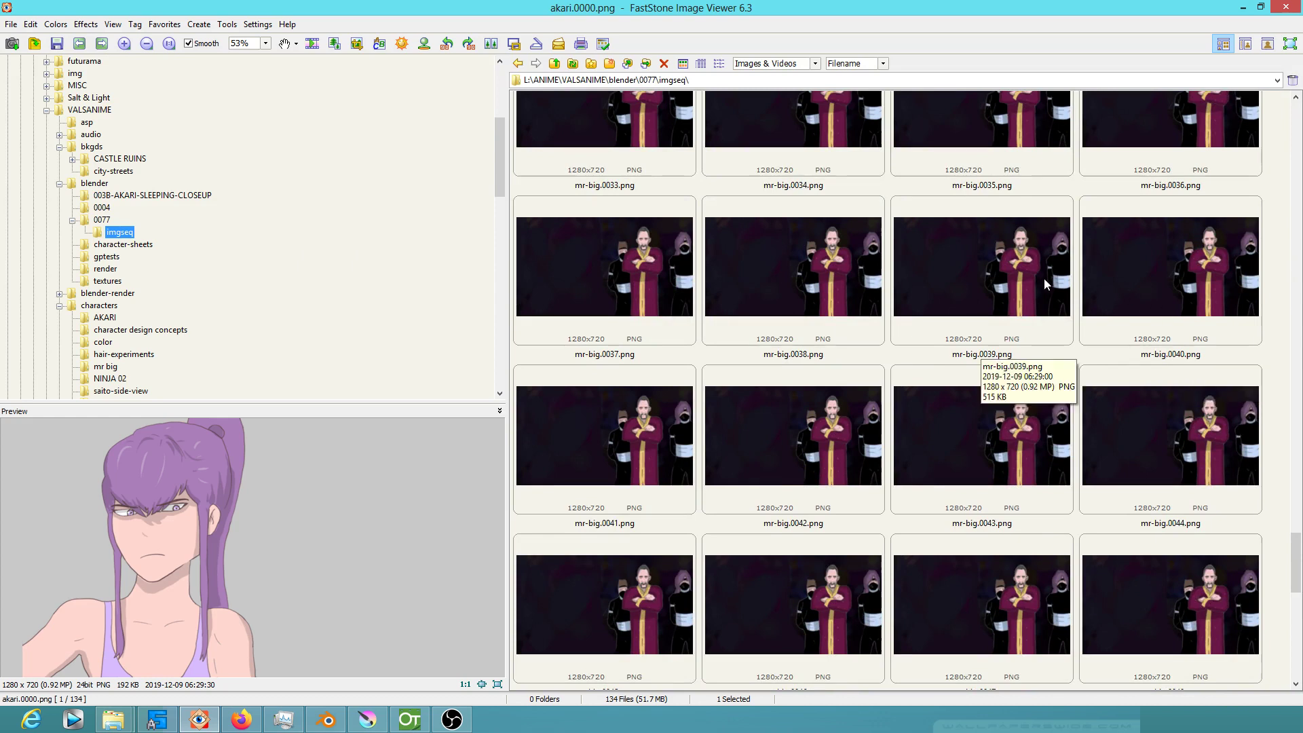
- Preview mr-big.0039.png and look over the neighbouring frames of the mr-big sequence
left_click(967, 304)
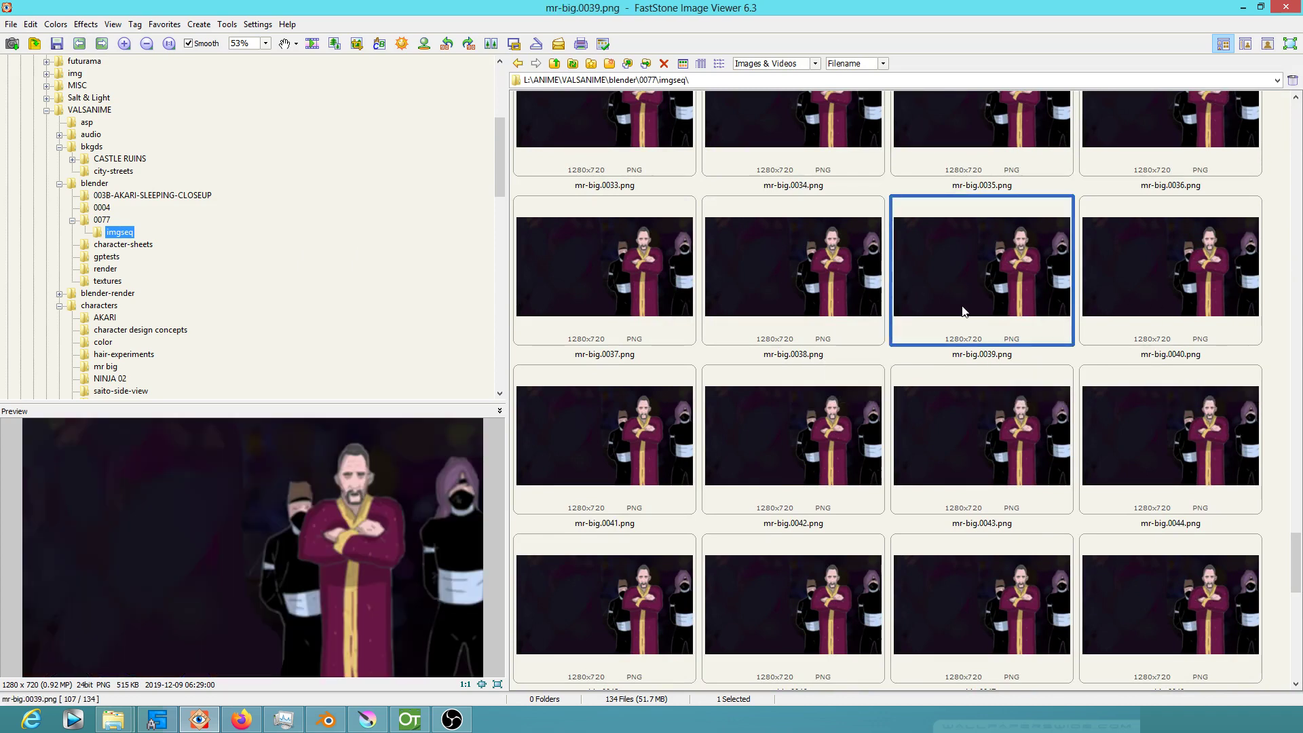
scroll(940, 331, "up", 2)
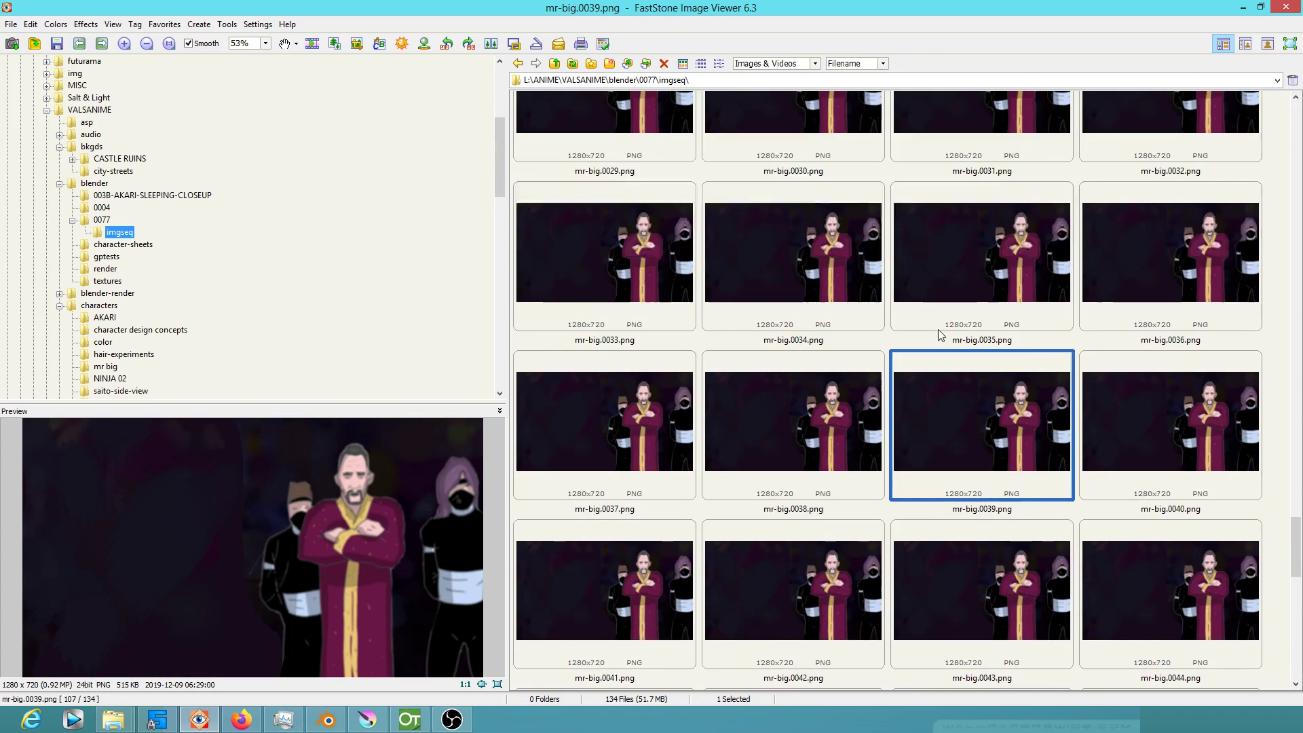
key("Right")
key("Left")
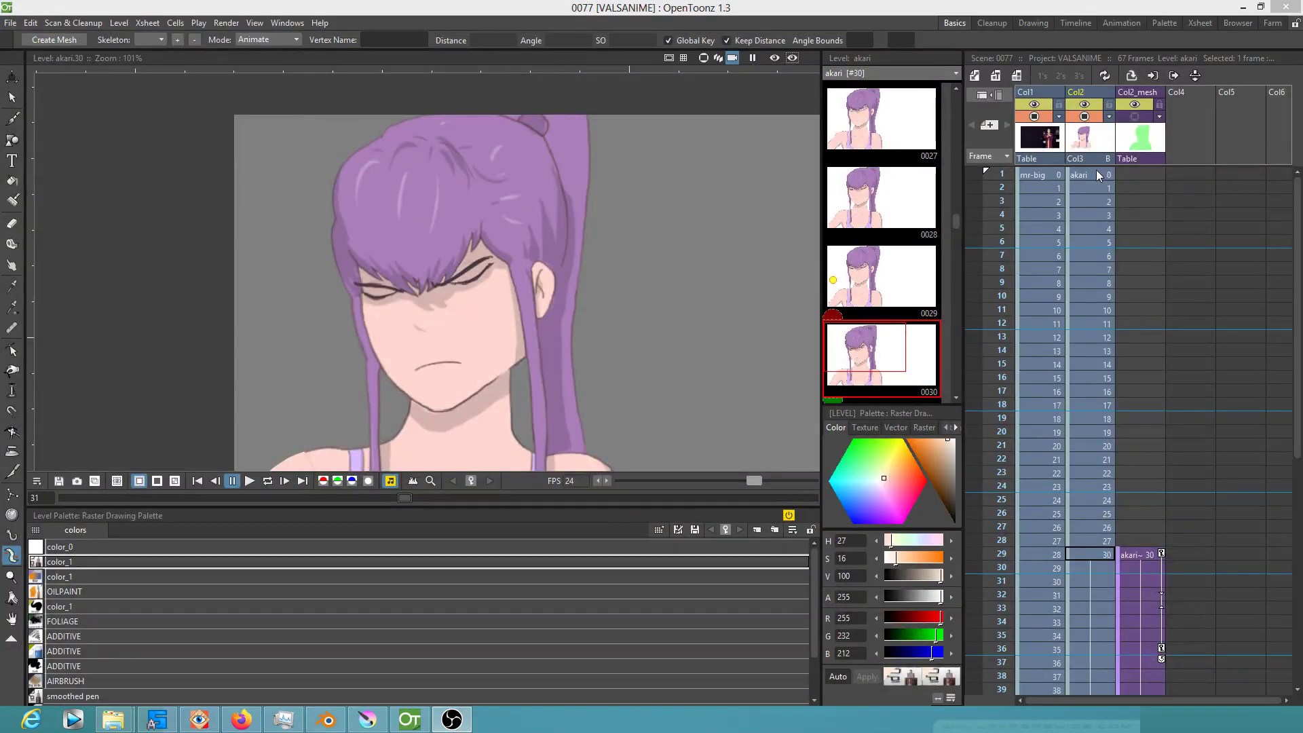
- Go to the first akari frame in OpenToonz, and look through the akari images of the imgseq folder in FastStone Image Viewer
left_click(1096, 174)
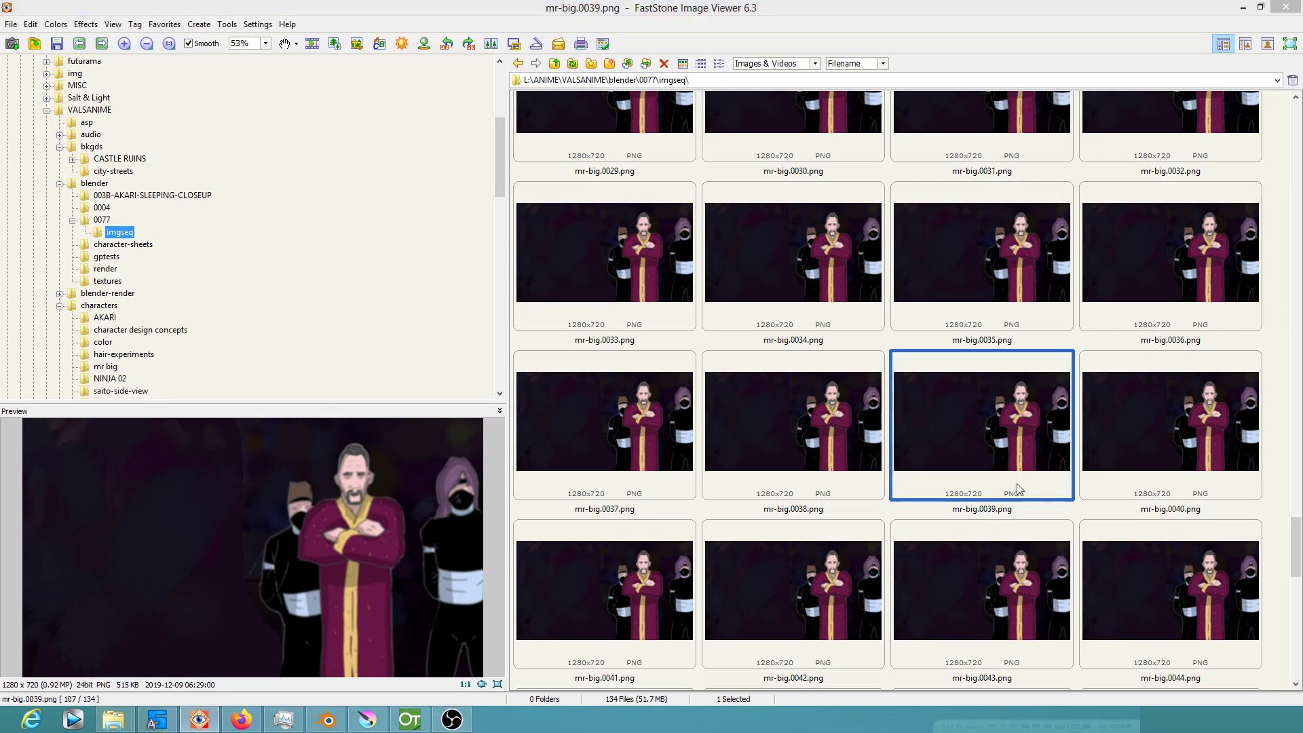
key("F2")
left_click(766, 386)
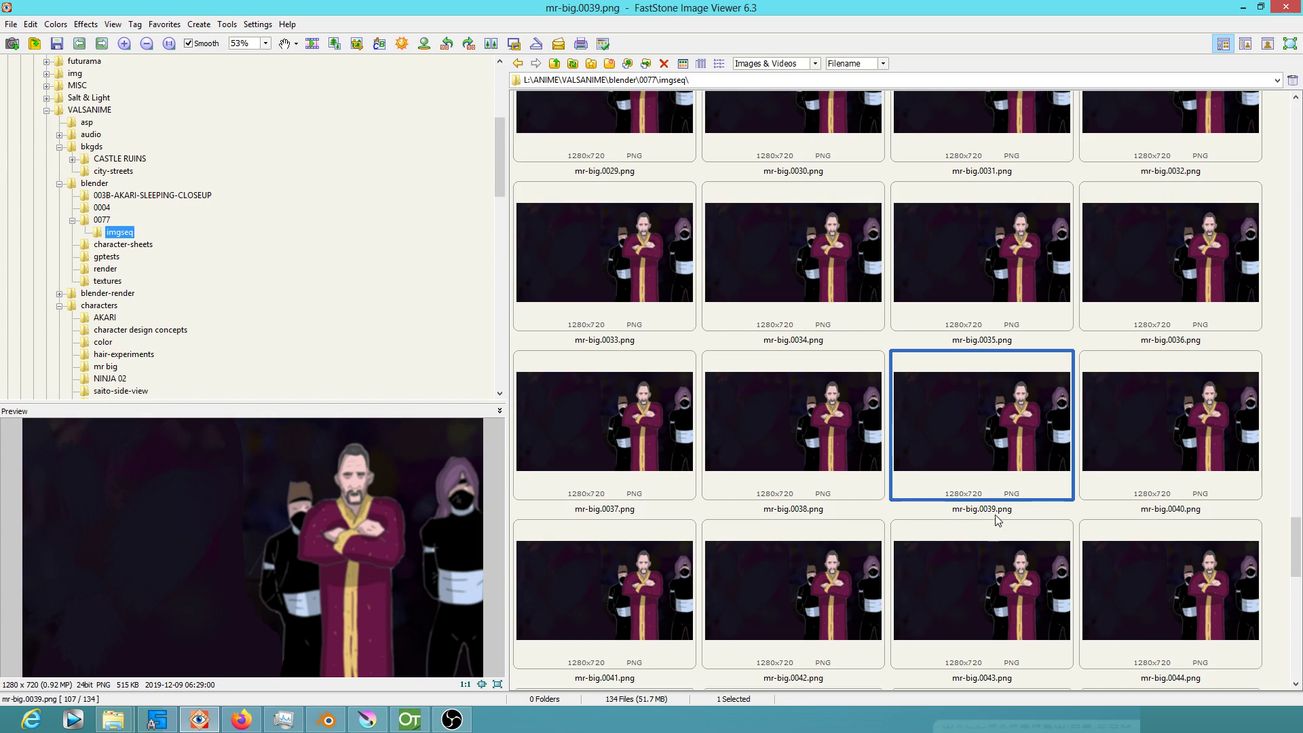
scroll(993, 303, "up", 10)
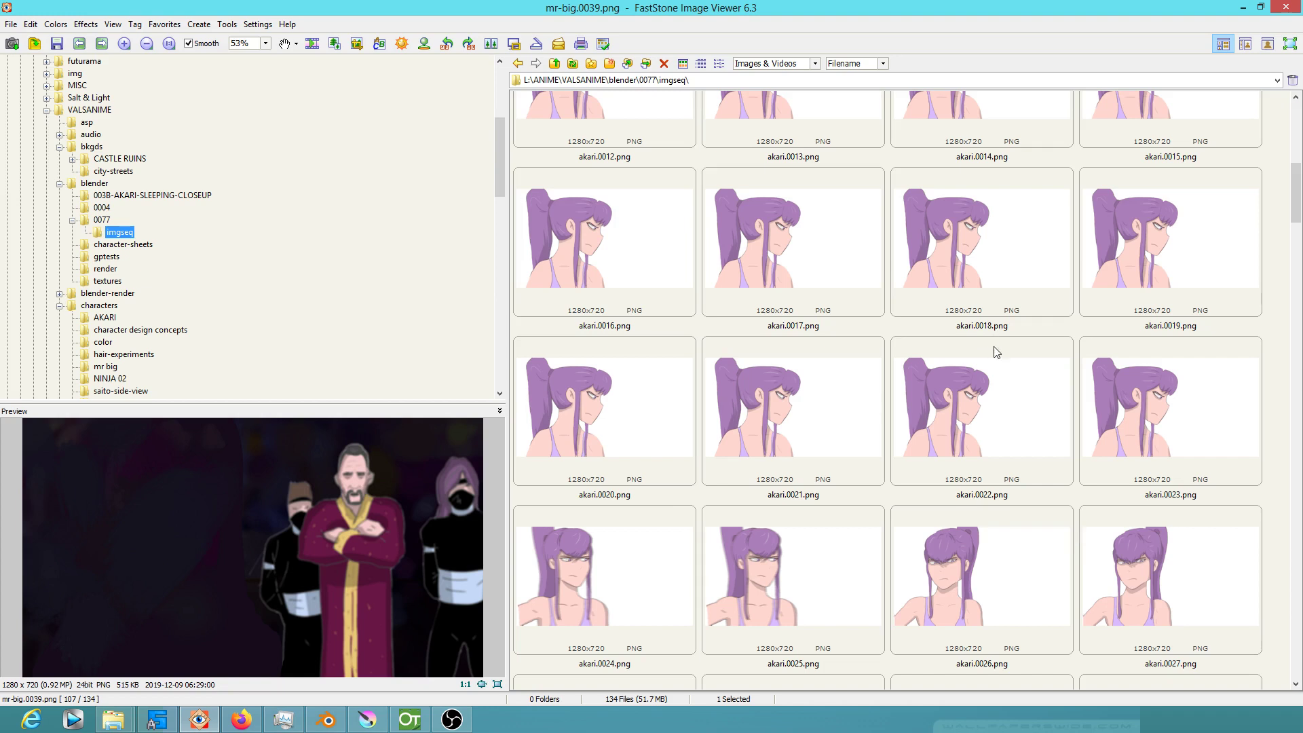
scroll(1002, 352, "down", 6)
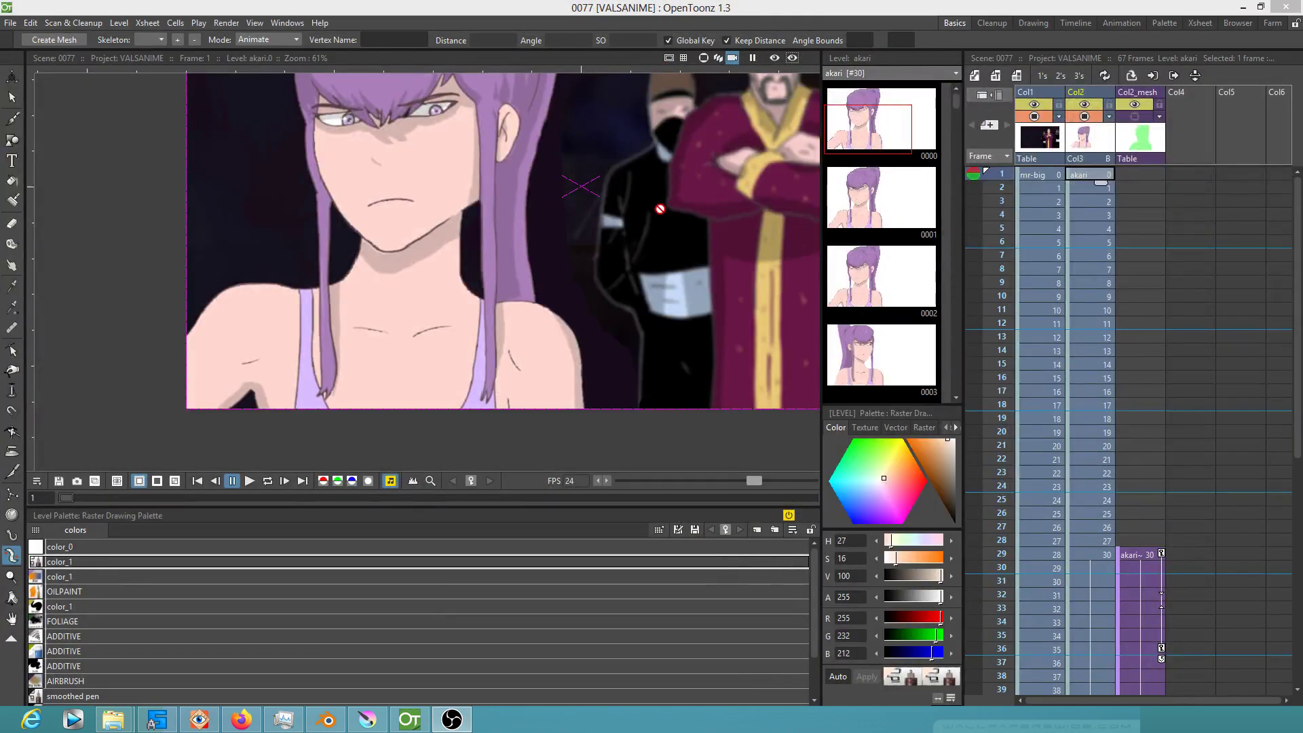
- Switch to OpenToonz and scrub the combined akari and mr-big scene from frame 1 to frame 29
left_click(658, 140)
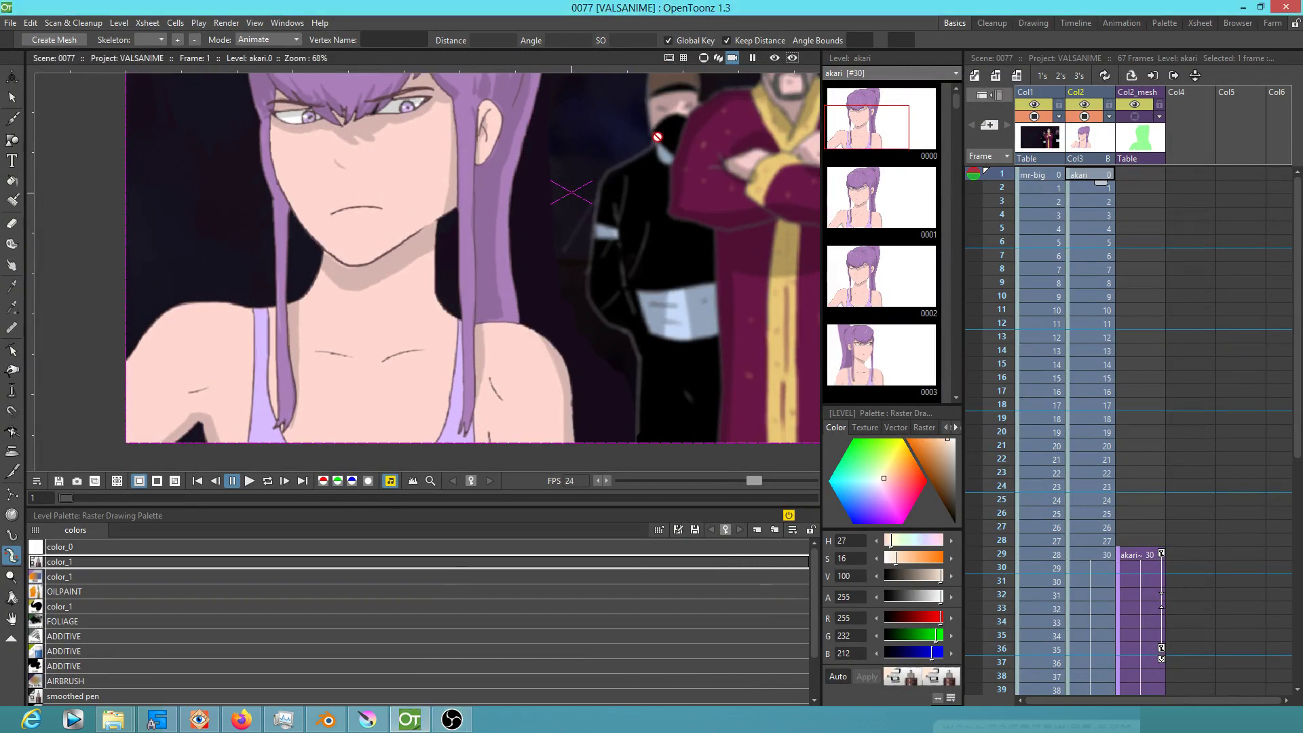
scroll(658, 141, "down", 2)
mouse_move(997, 199)
left_mouse_down()
mouse_move(998, 459)
mouse_move(995, 191)
mouse_move(996, 476)
mouse_move(977, 554)
left_mouse_up()
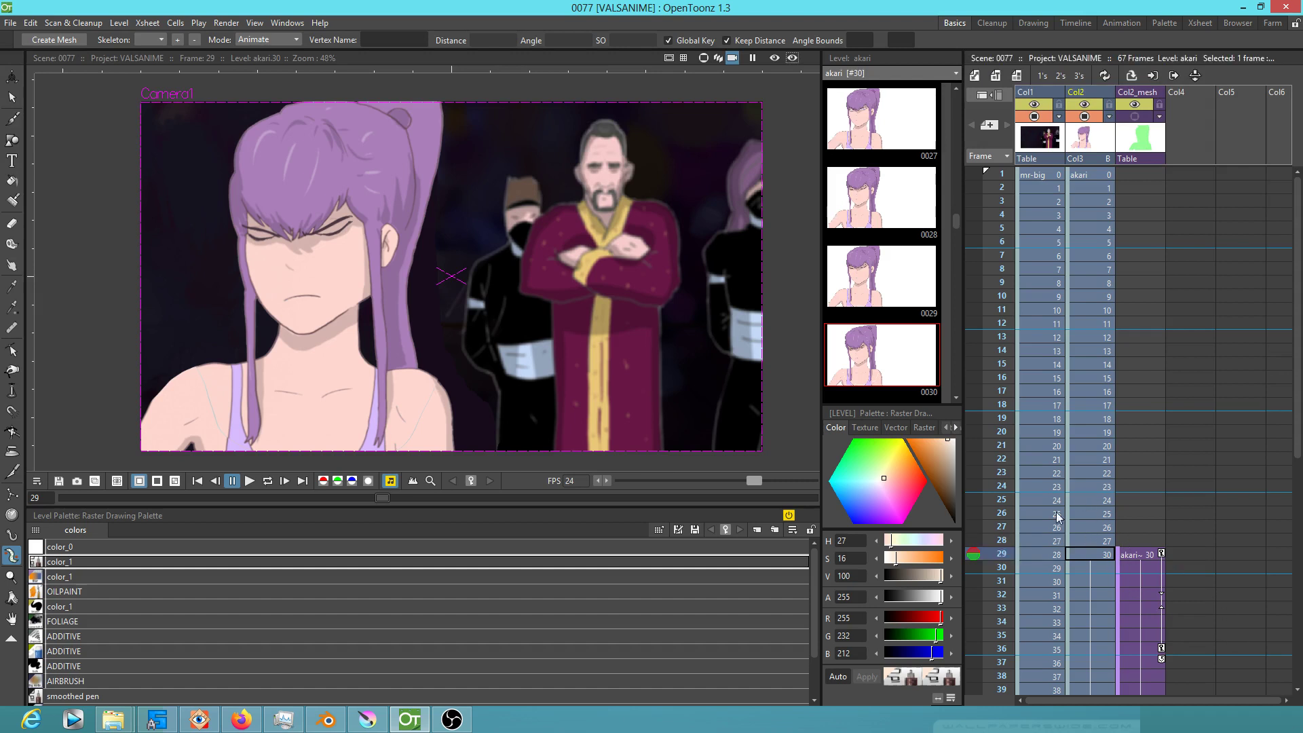
left_click(1000, 504)
mouse_move(1000, 509)
left_mouse_down()
mouse_move(1003, 529)
mouse_move(1004, 474)
mouse_move(1009, 561)
left_mouse_up()
- Show the mesh overlay of Col2_mesh and select the akari_mesh cell at frame 29 to display its skeleton
left_click(1134, 116)
left_click(1093, 555)
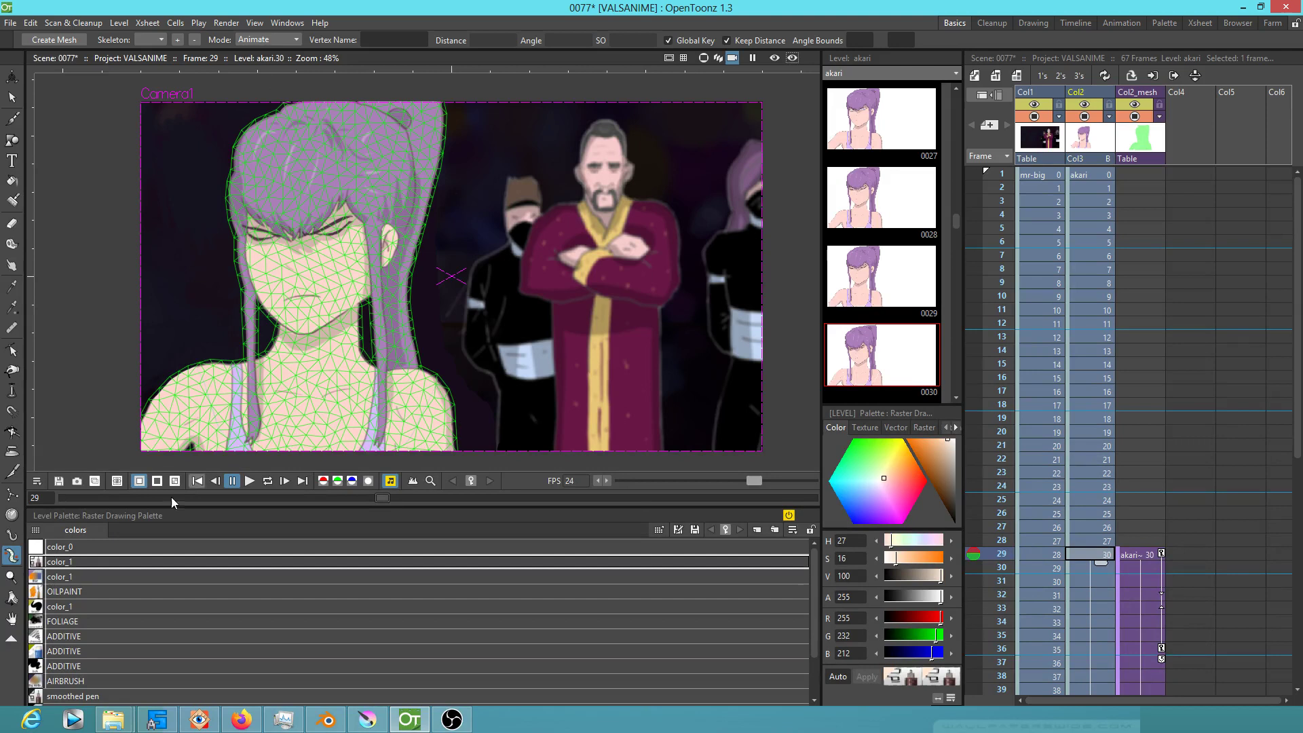
left_click(1139, 560)
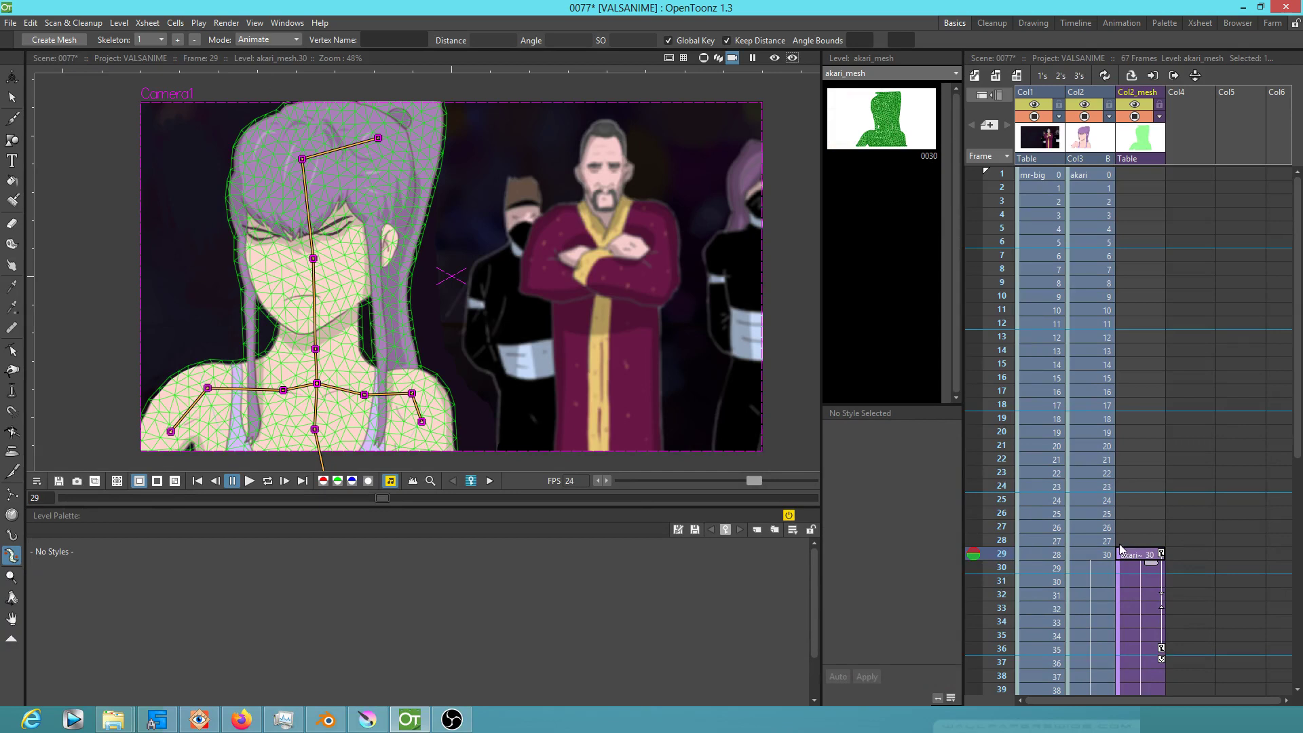
scroll(1140, 429, "down", 4)
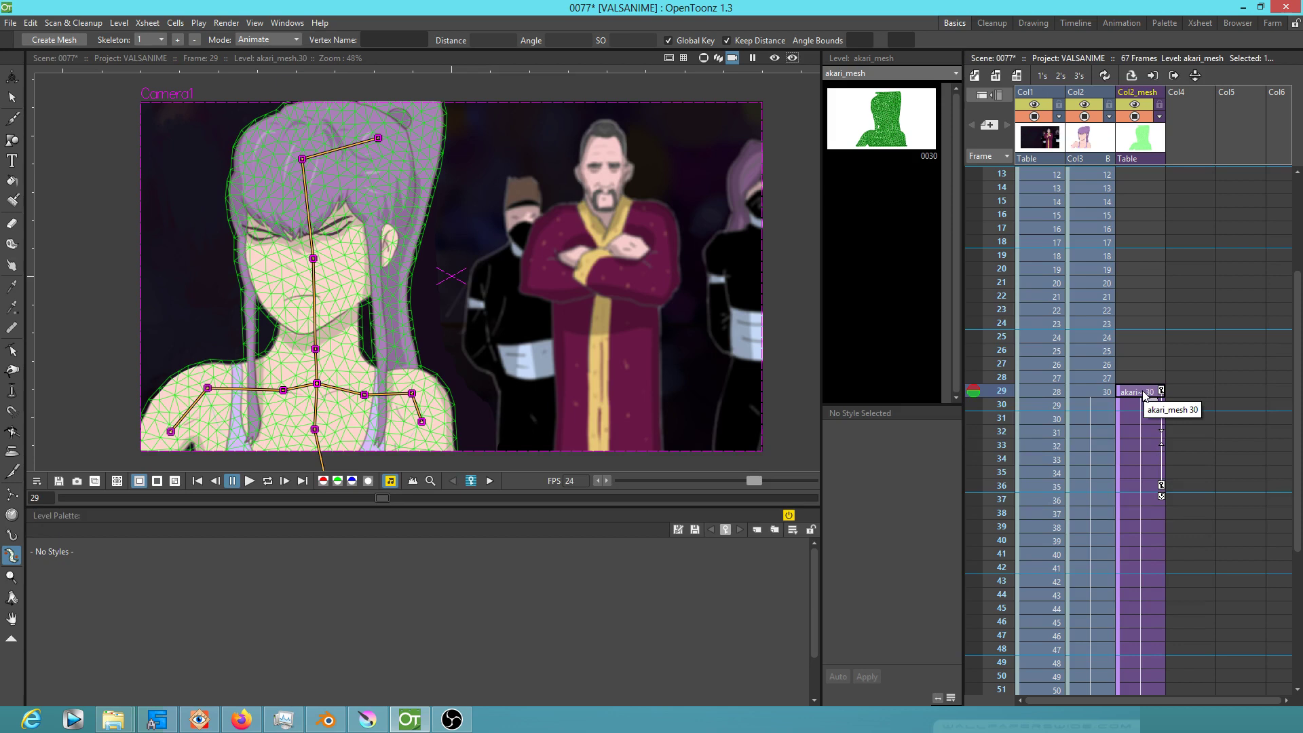
left_click(1105, 397)
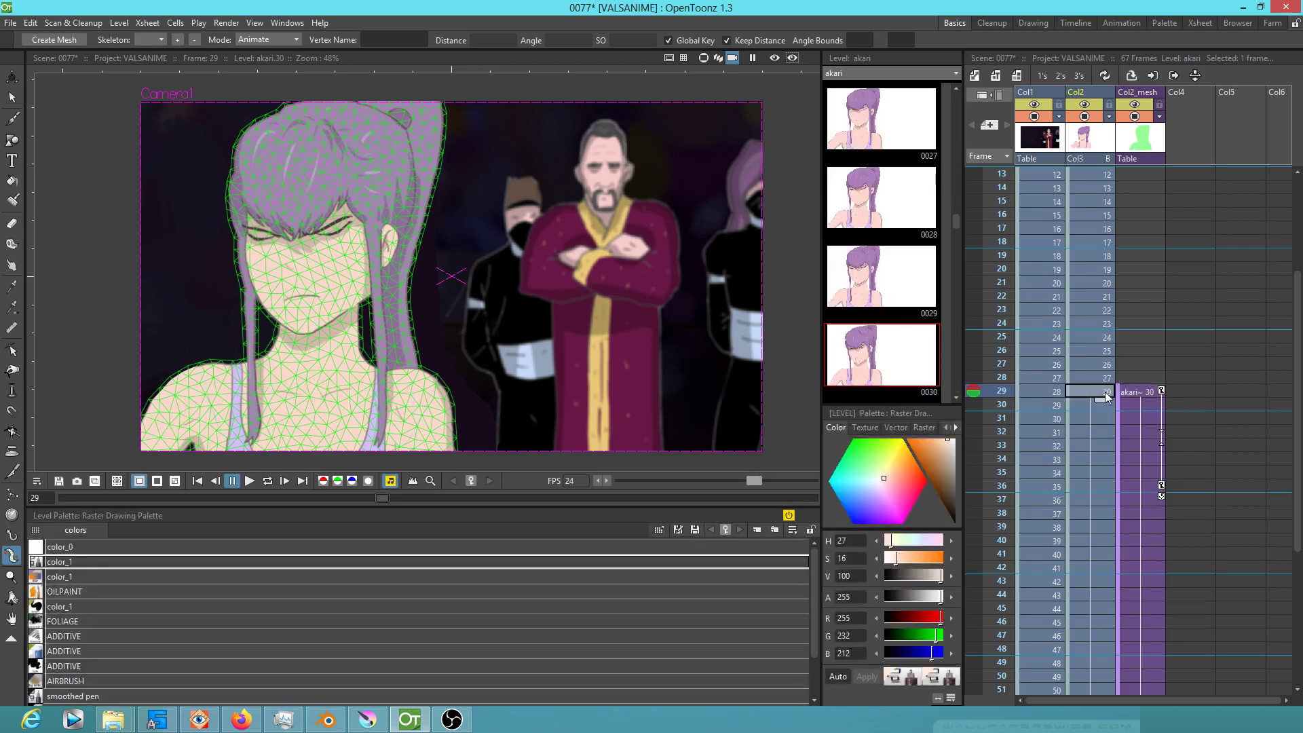
left_click(1139, 396)
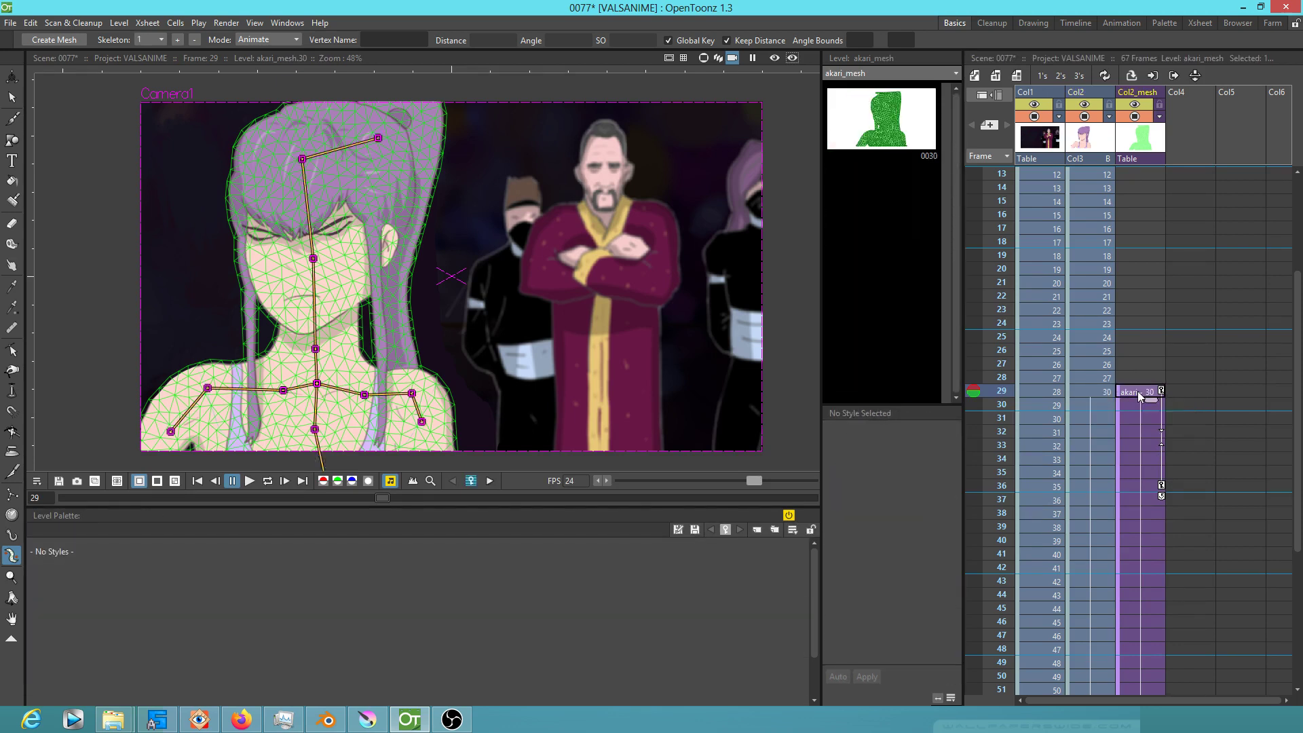
- Try another mesh edges length in the Create Mesh settings of akari_mesh and cancel the settings
left_click(54, 40)
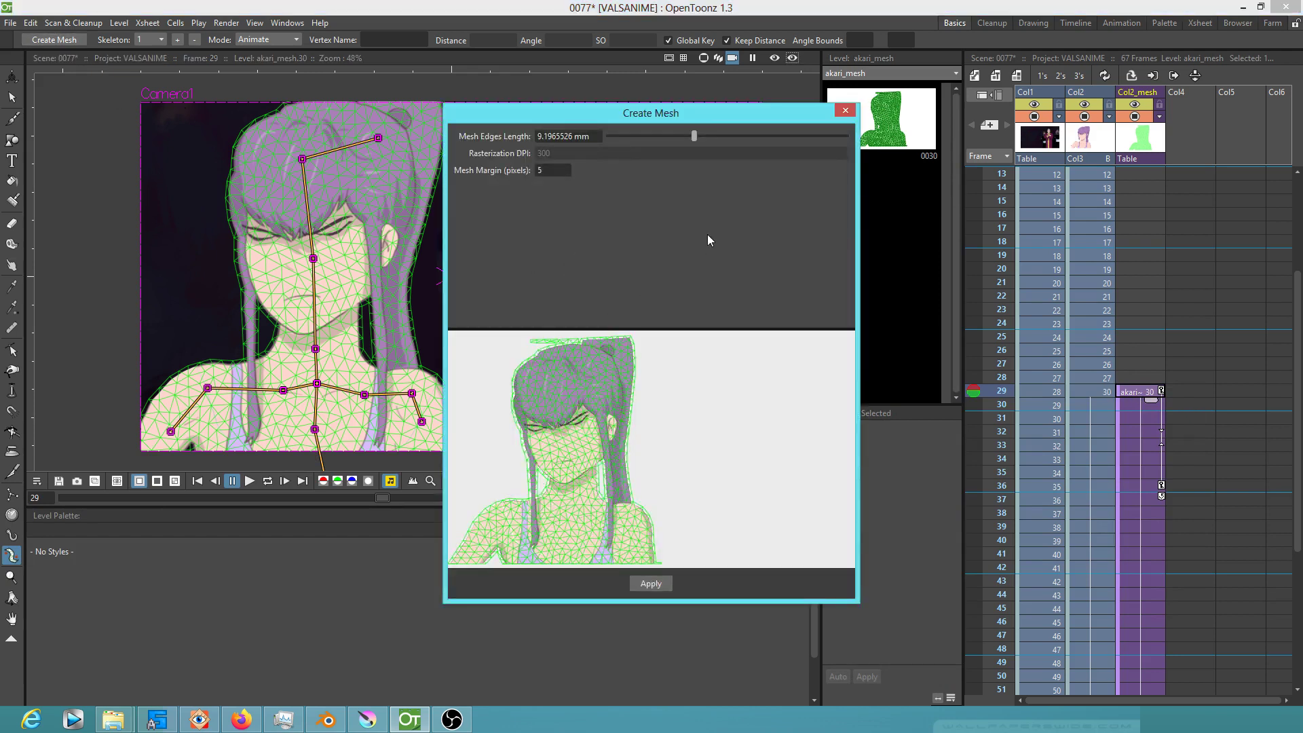
left_click_drag(694, 136, 720, 221)
key("Escape")
- Nudge the end vertices of both arm bones in Build Skeleton mode and return the skeleton to Animate mode
left_click(264, 39)
left_click(268, 73)
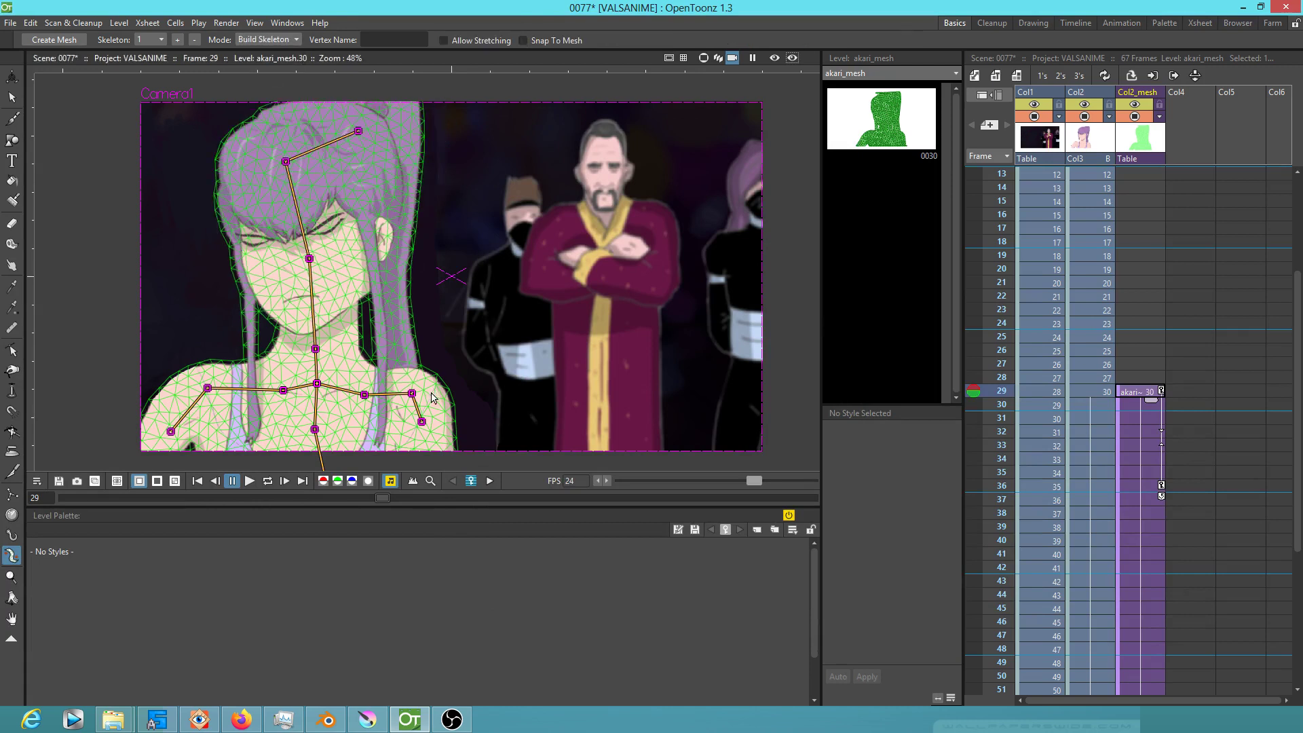
left_click(422, 423)
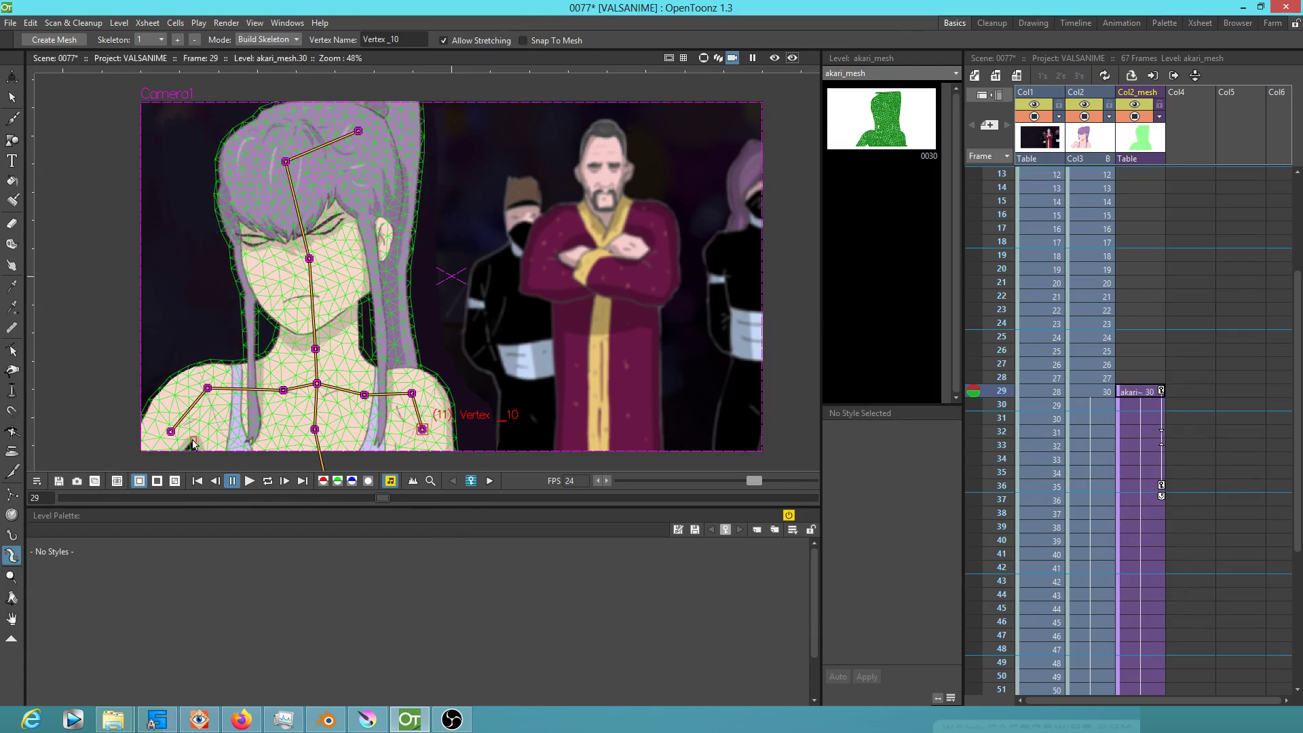
left_click(172, 429)
left_click_drag(173, 429, 174, 431)
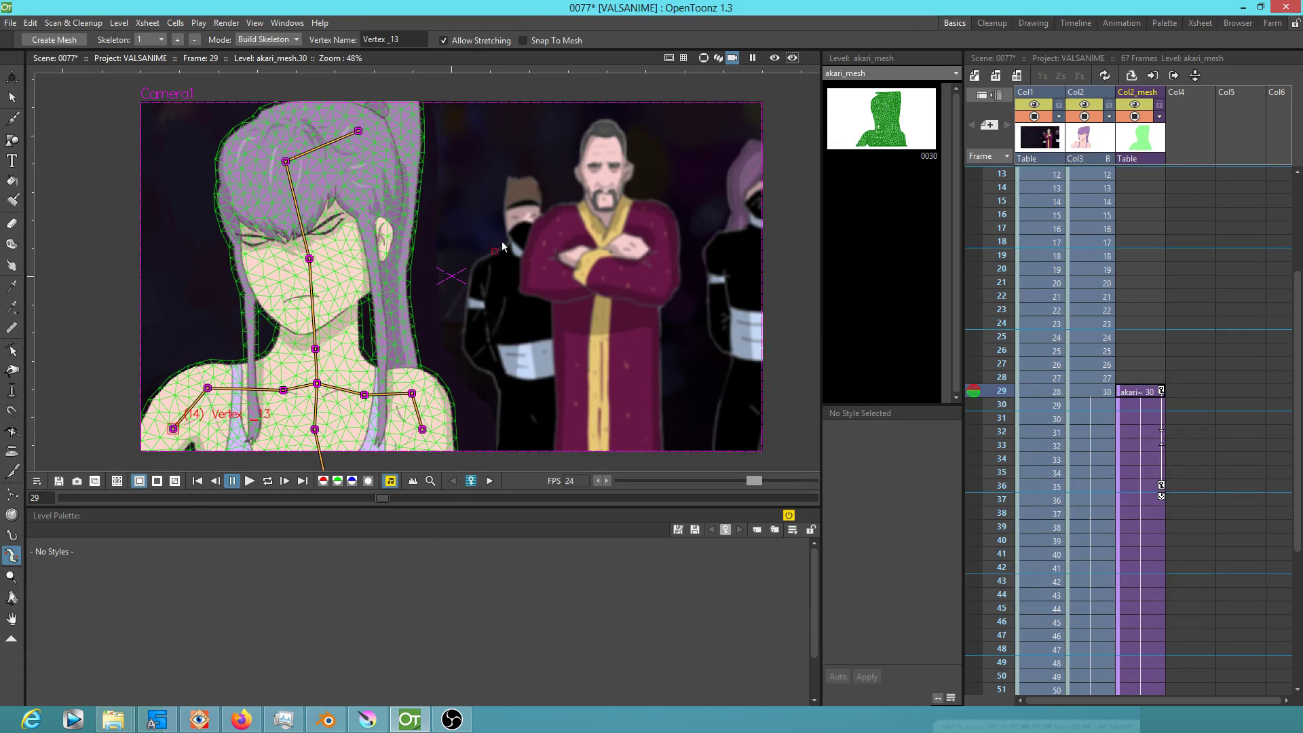
left_click(267, 40)
left_click(264, 79)
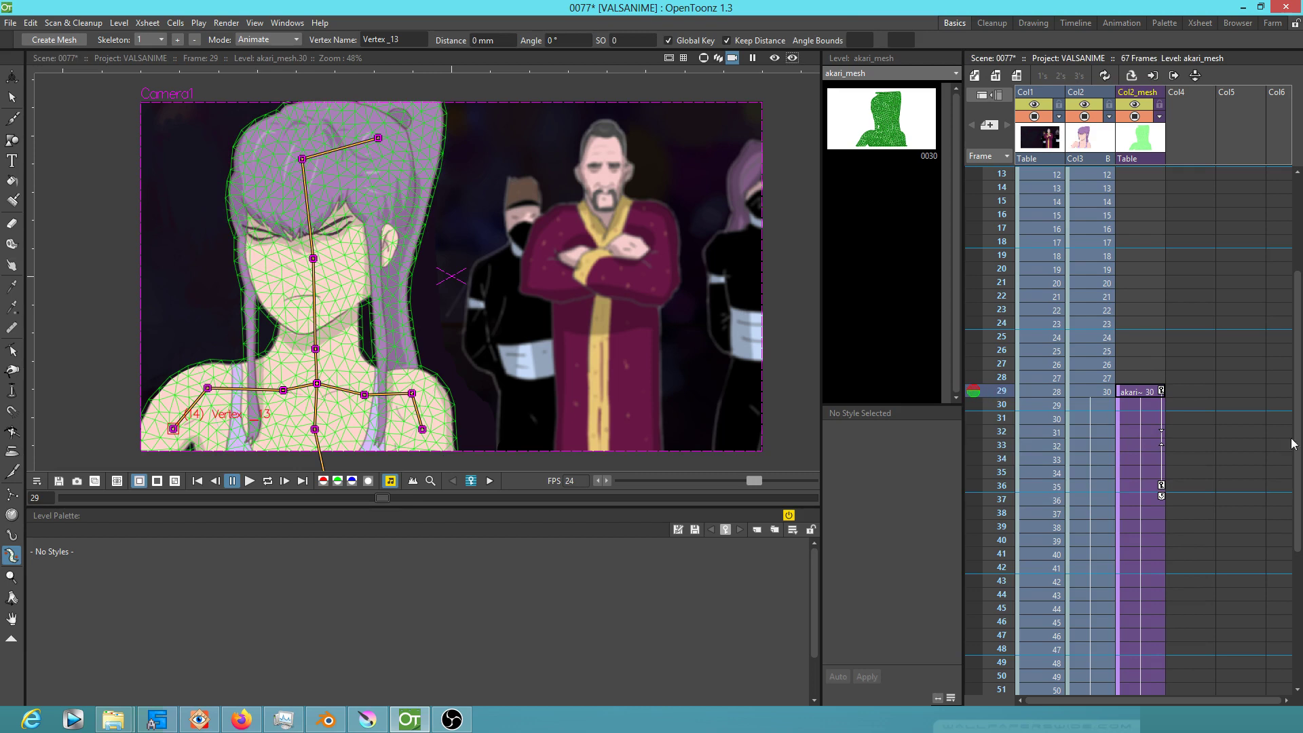
- Compare the akari_mesh keyframe poses at frames 29 and 36 and scrub through the frames between them
left_click(1142, 394)
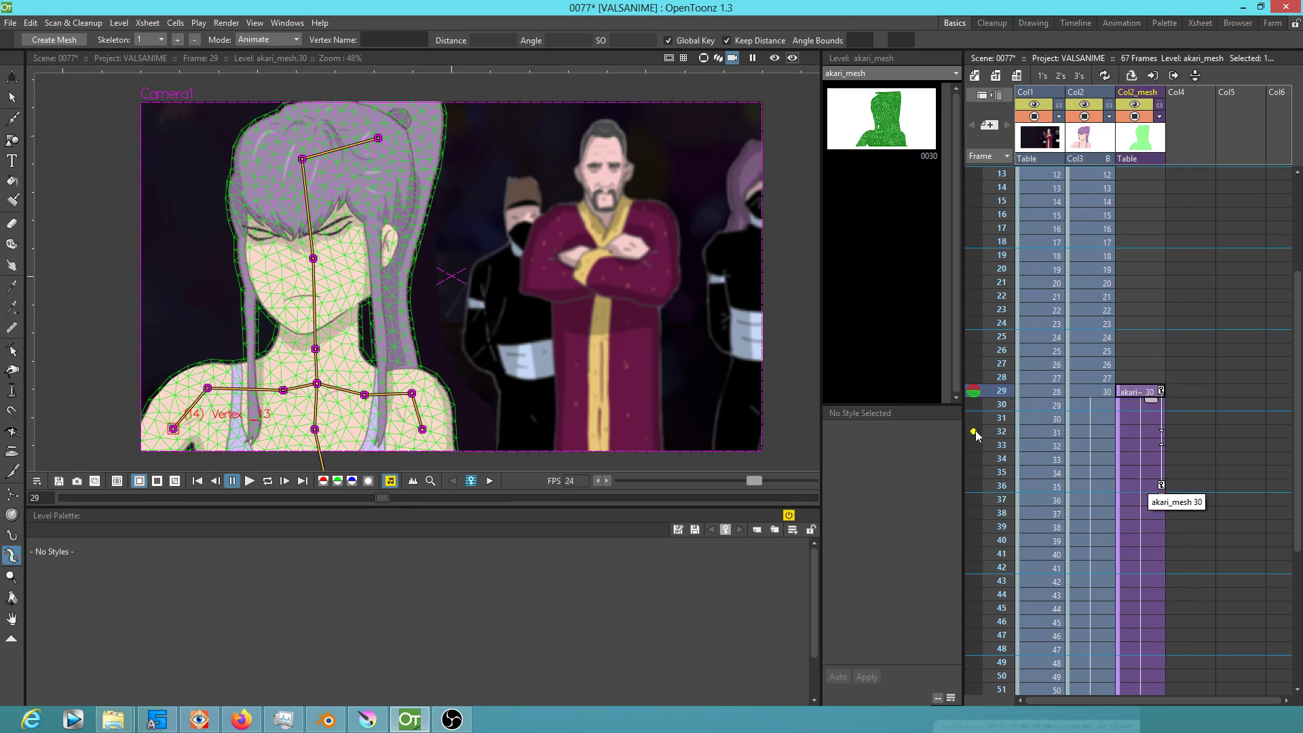
left_click(1145, 487)
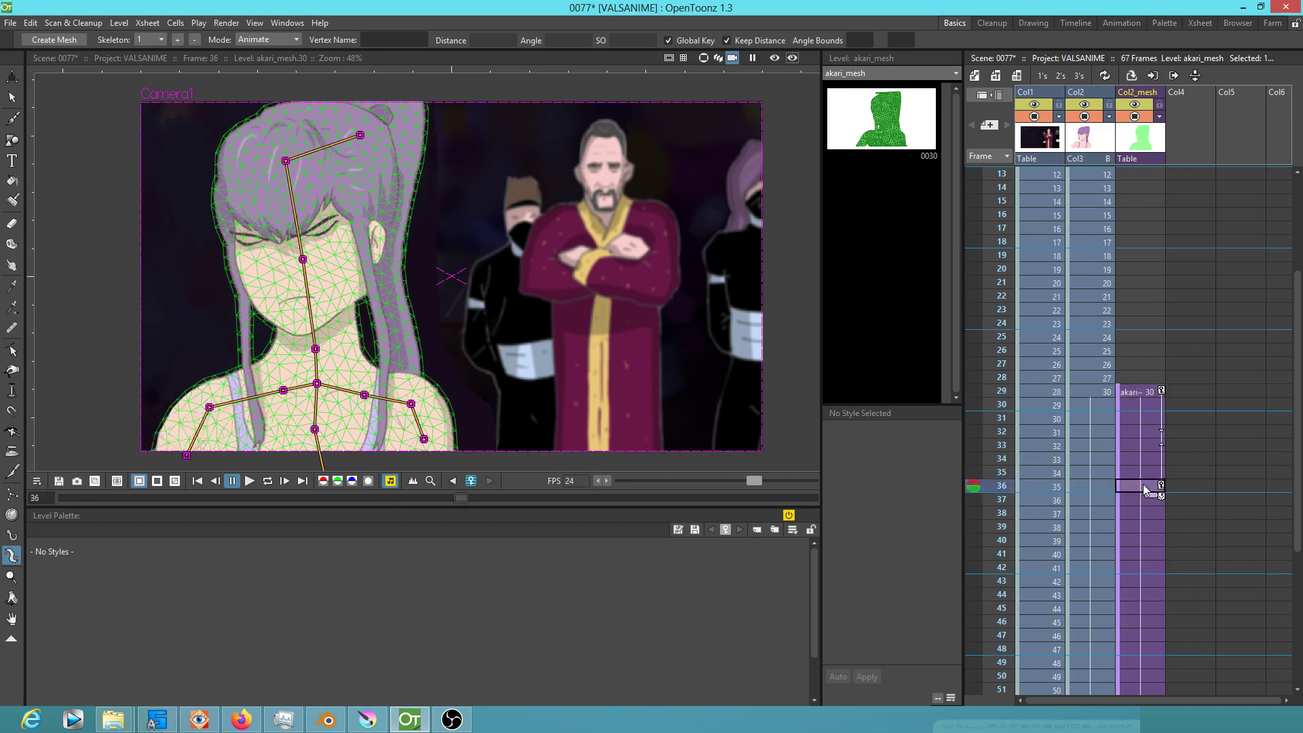
left_click(996, 418)
mouse_move(996, 419)
left_mouse_down()
mouse_move(997, 479)
mouse_move(1006, 399)
mouse_move(1003, 445)
left_mouse_up()
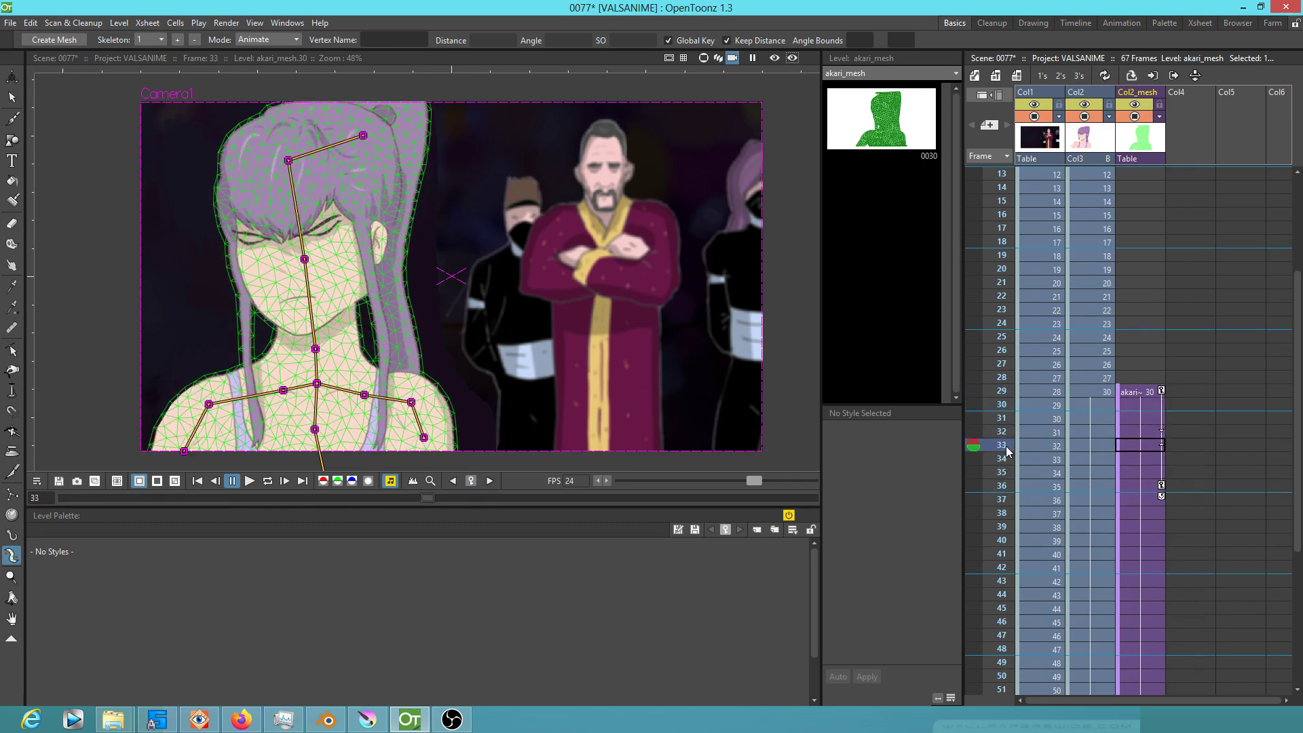
- Hide the mesh overlay of Col2_mesh and play back the animation
left_click(1134, 116)
scroll(1077, 238, "up", 4)
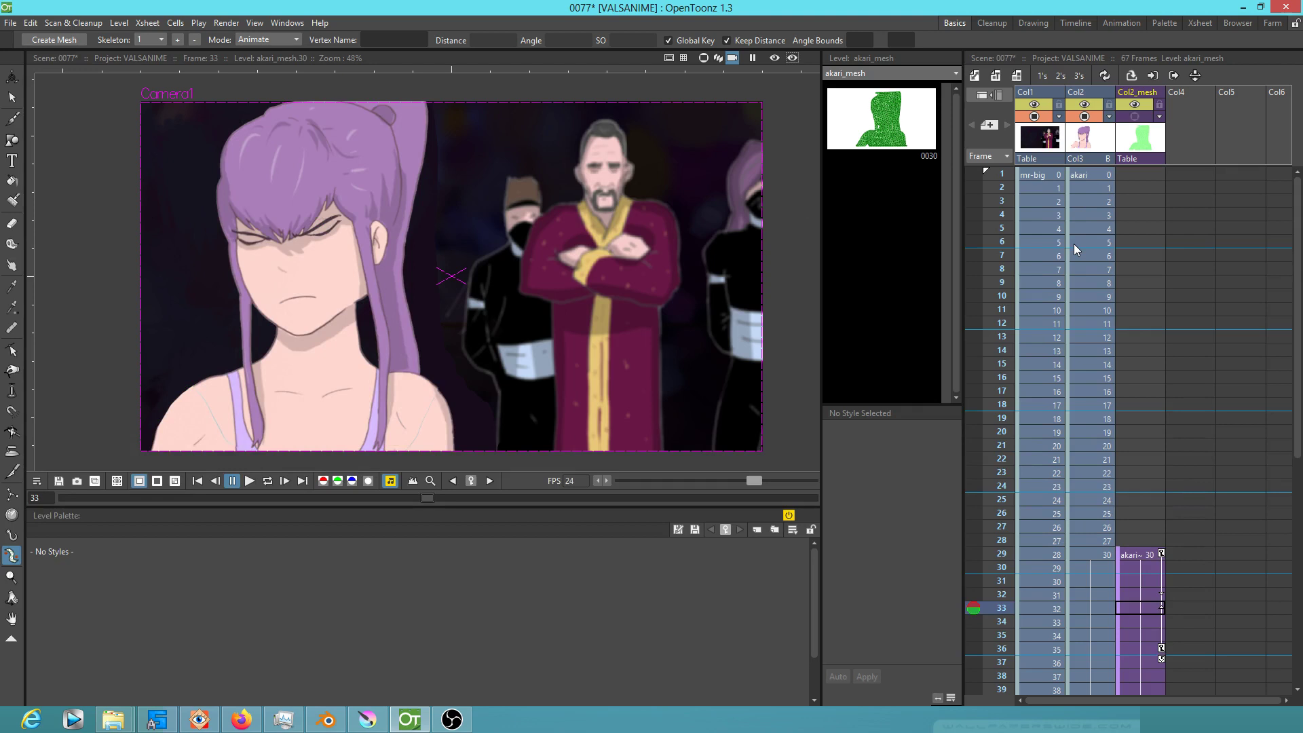
key("p")
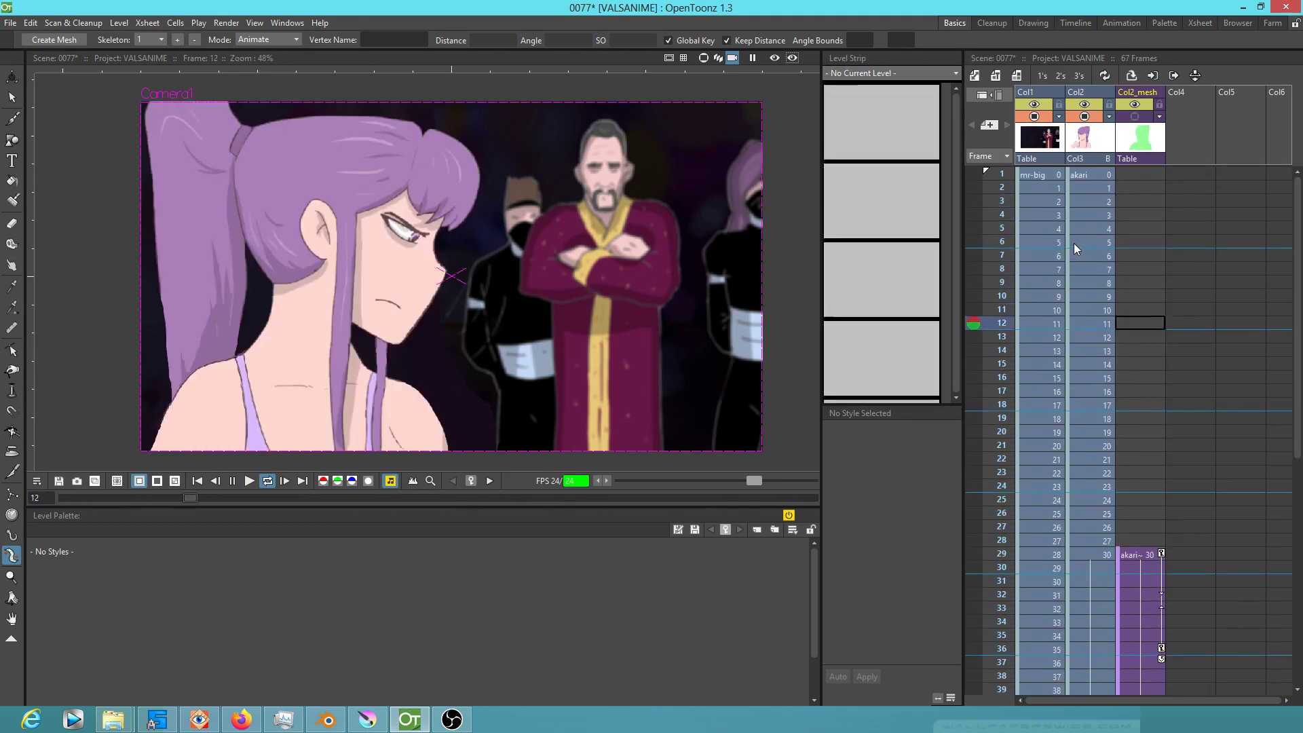
key("p")
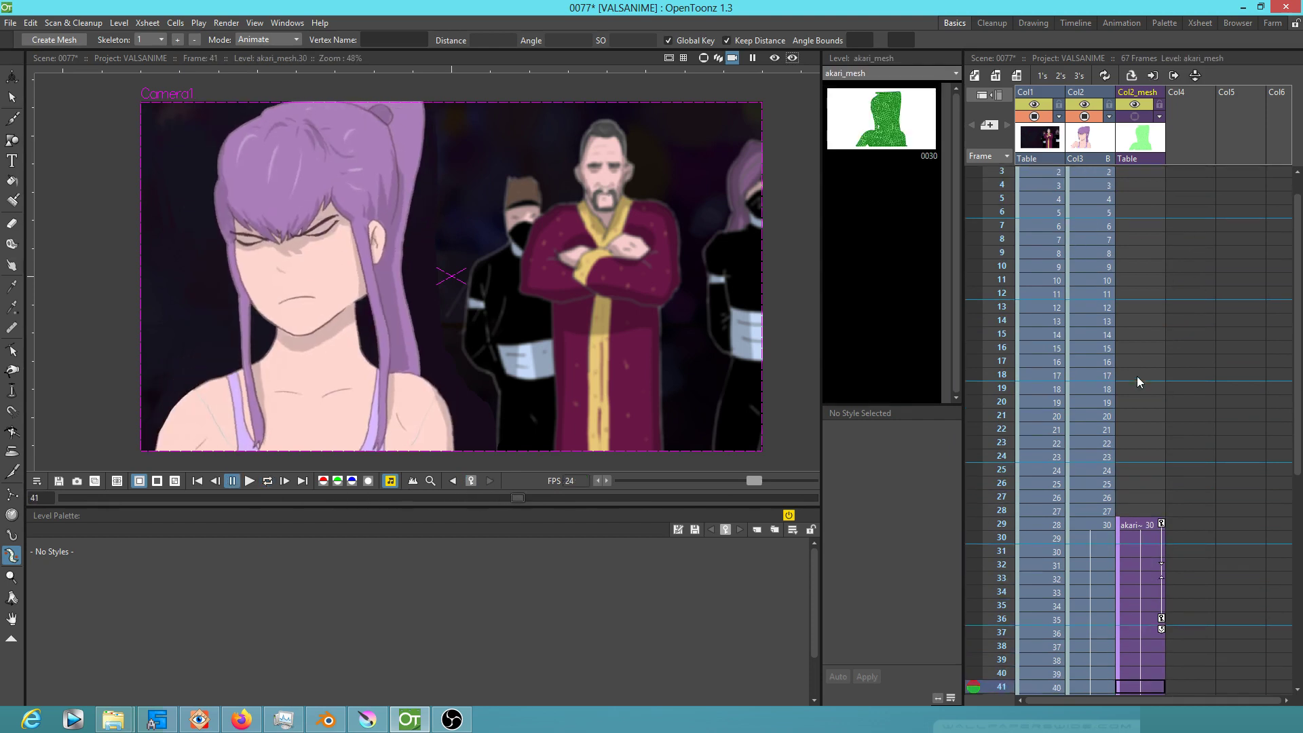
scroll(1137, 370, "up", 1)
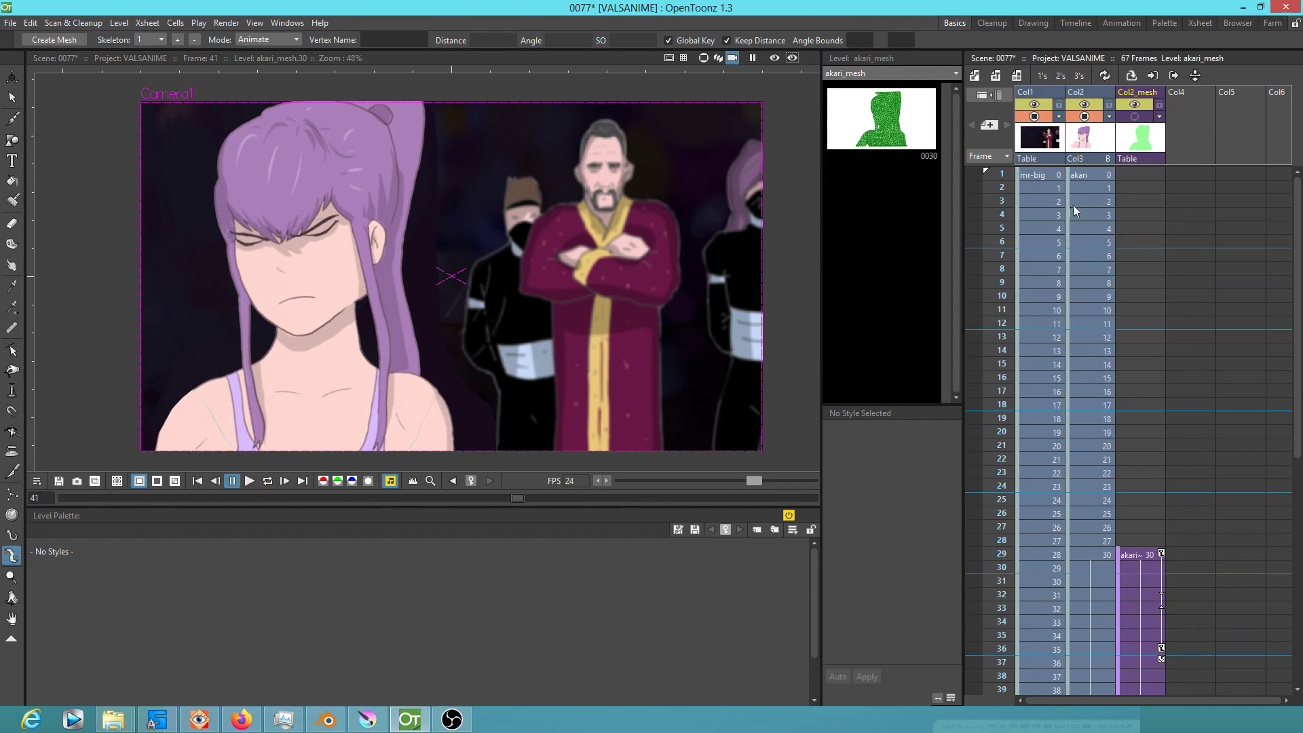
- Try scaling the akari column to 135.9% at frame 1 with the Animate tool and remove the resulting keyframe
left_click(1092, 172)
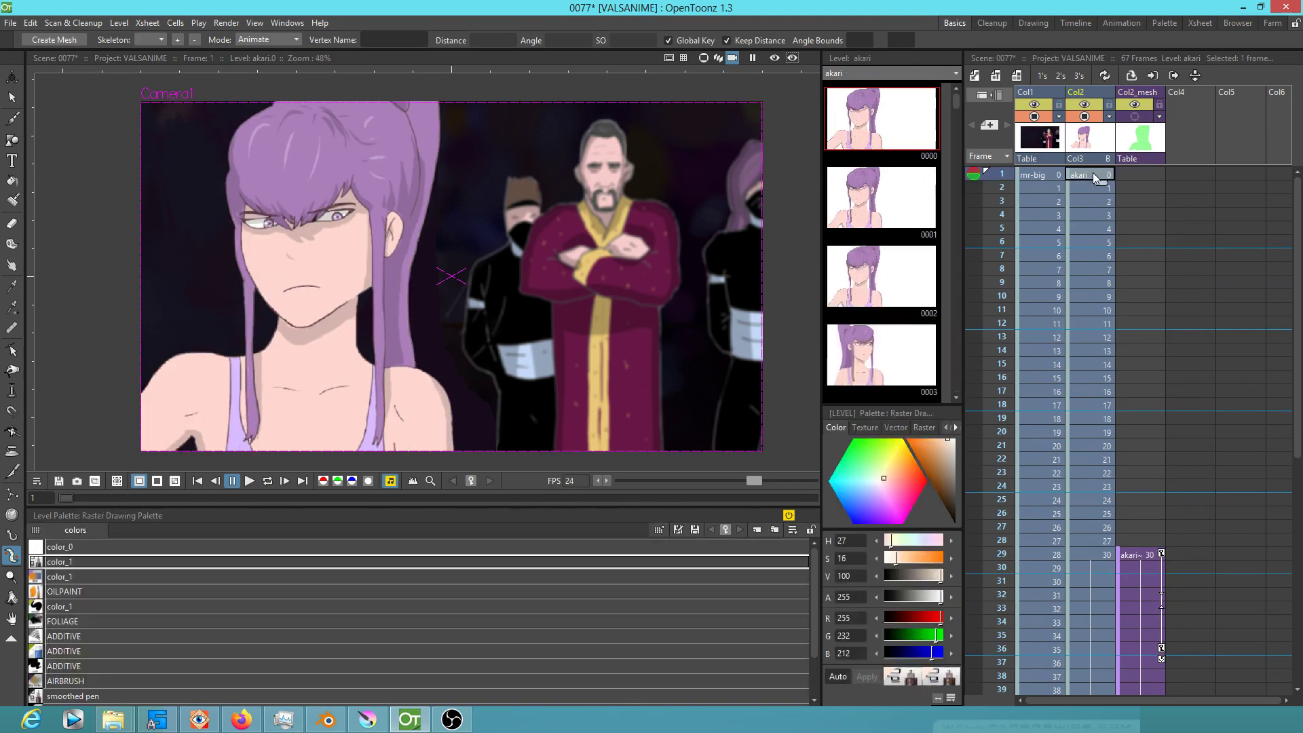
key("a")
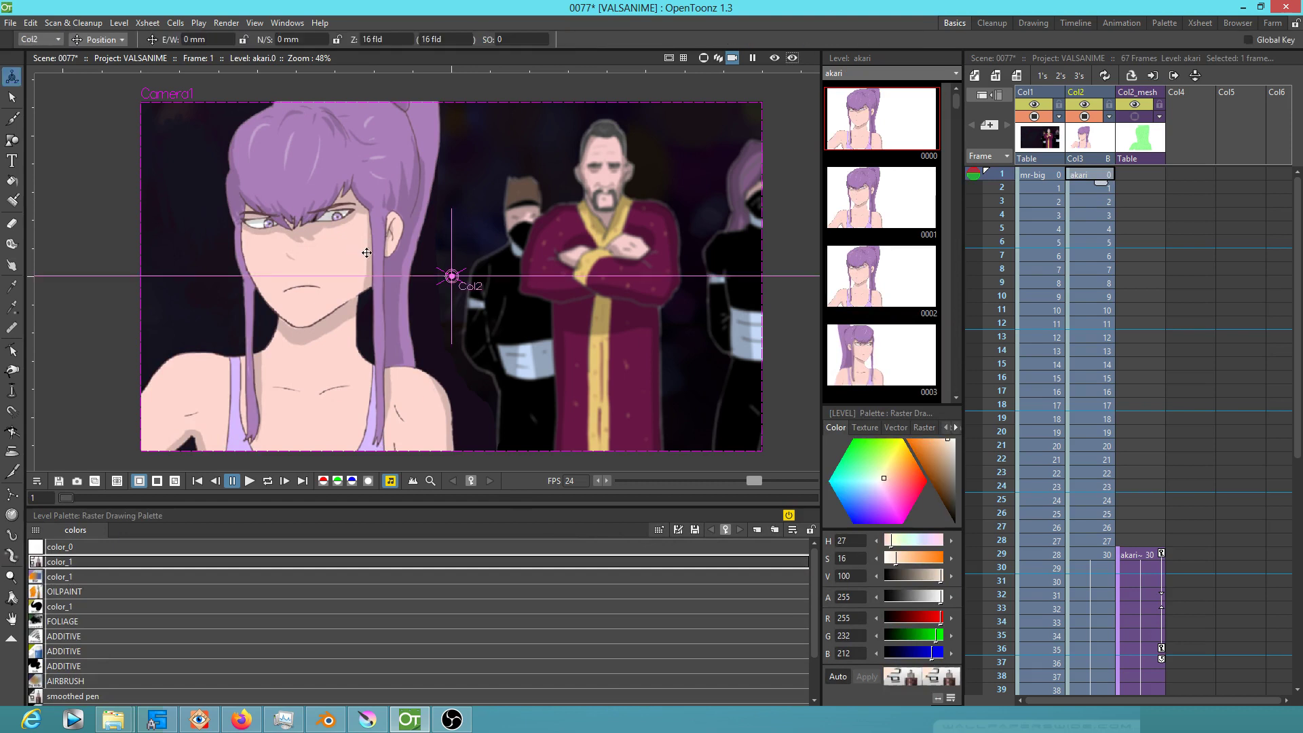
left_click(113, 38)
left_click(101, 90)
left_click_drag(528, 309, 552, 327)
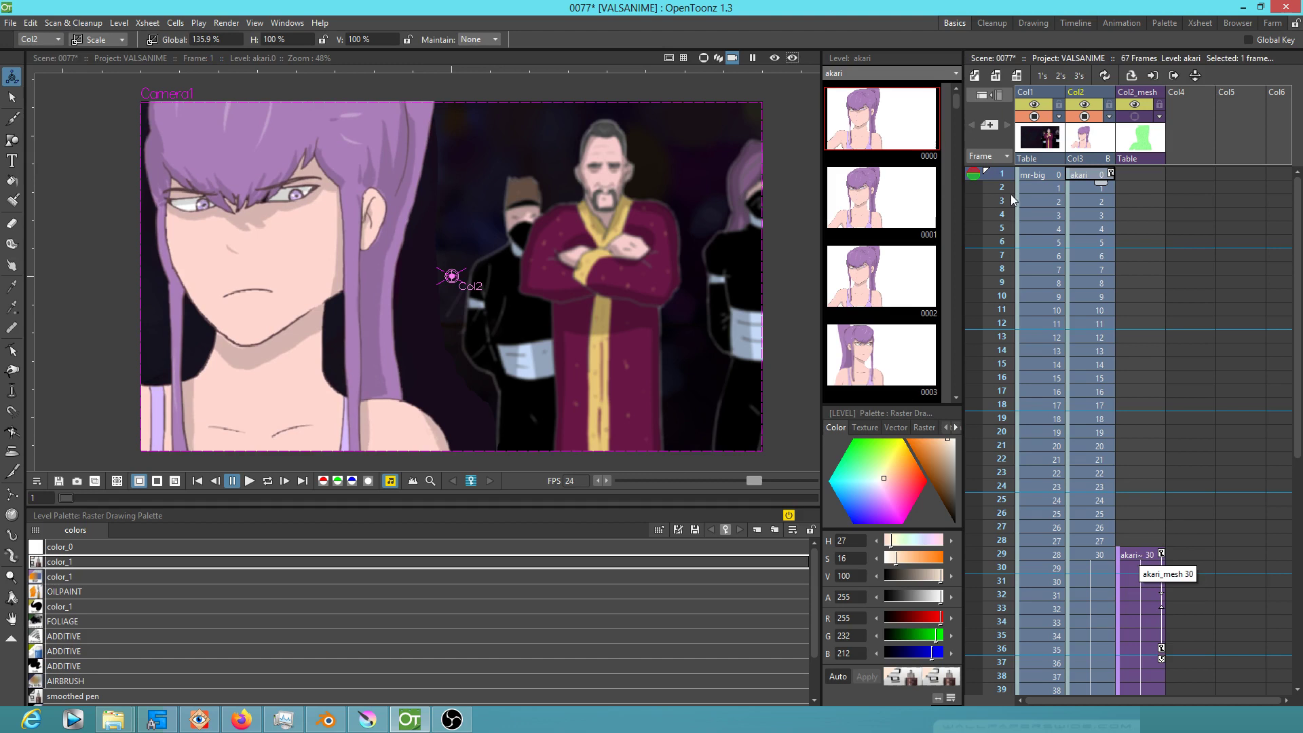
mouse_move(1002, 191)
left_mouse_down()
mouse_move(995, 645)
mouse_move(1000, 174)
left_mouse_up()
left_click(1110, 174)
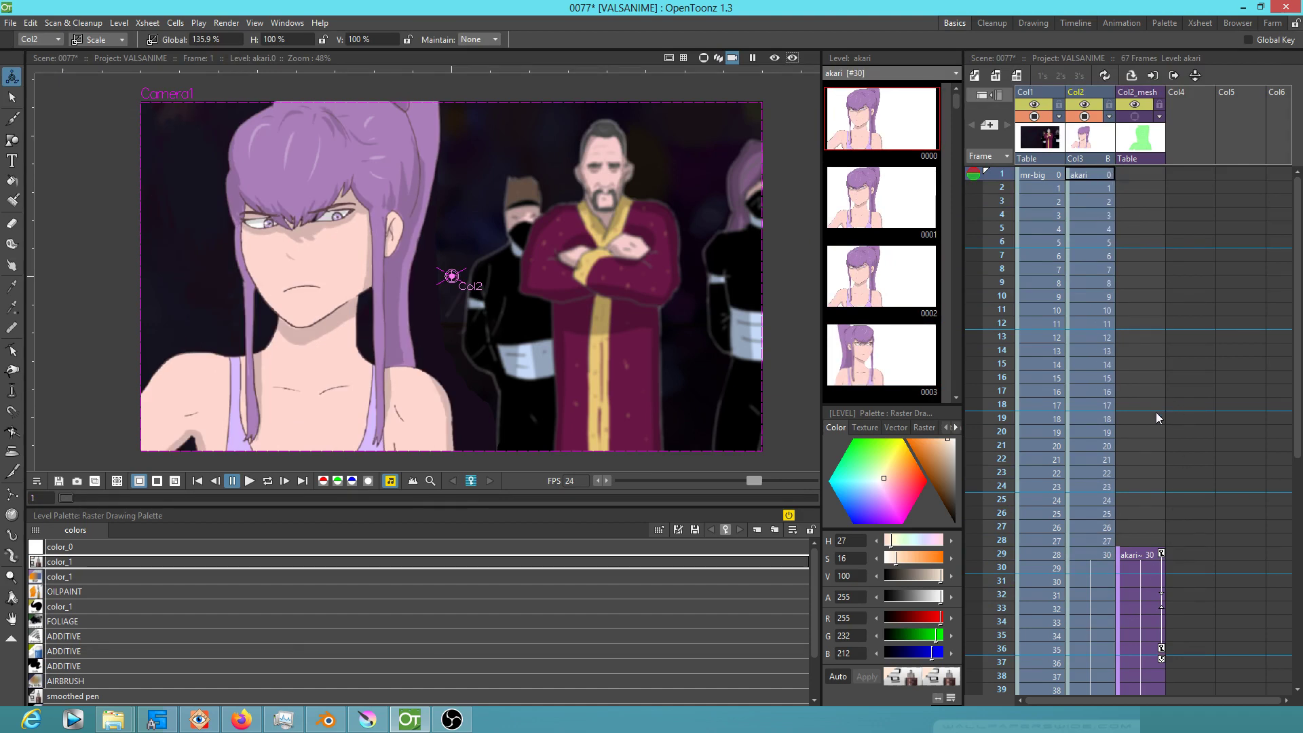
- Start a new brush drawing in the empty Col4 at frame 1 and extend its exposure through frame 67
left_click(1148, 175)
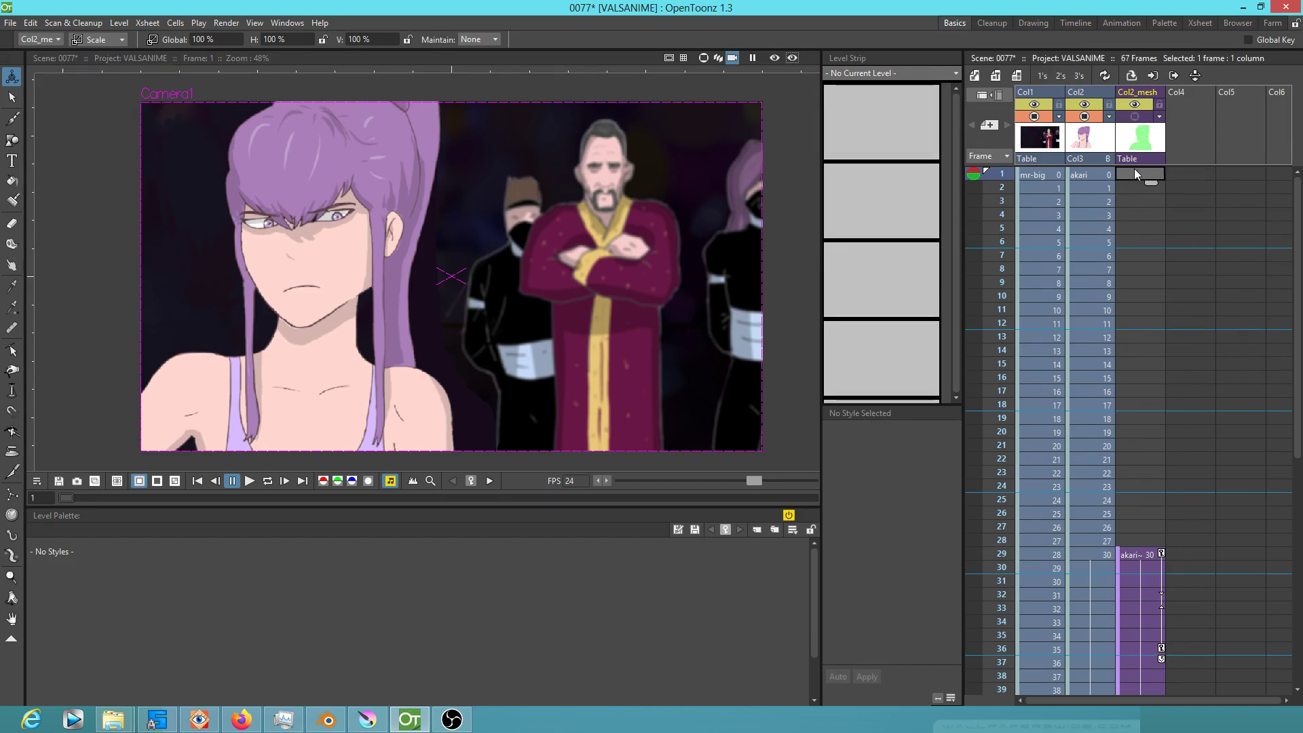
left_click(1183, 174)
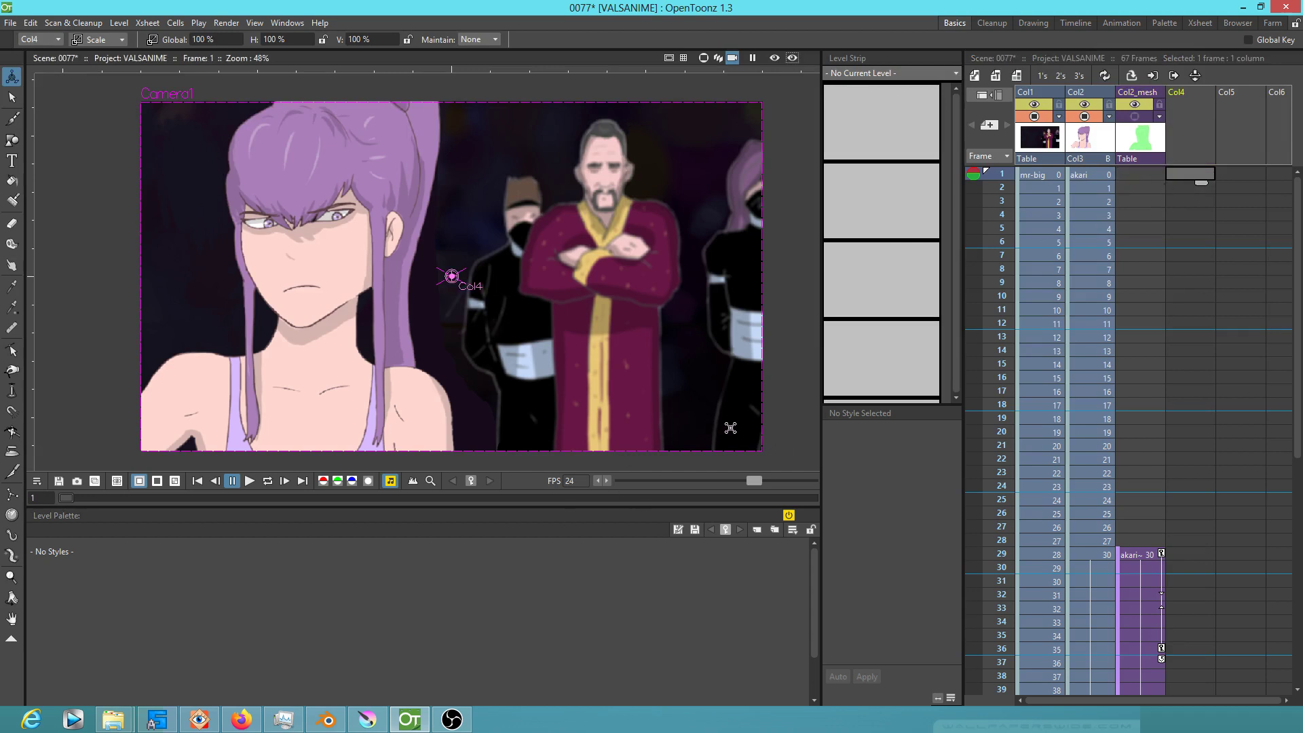
key("b")
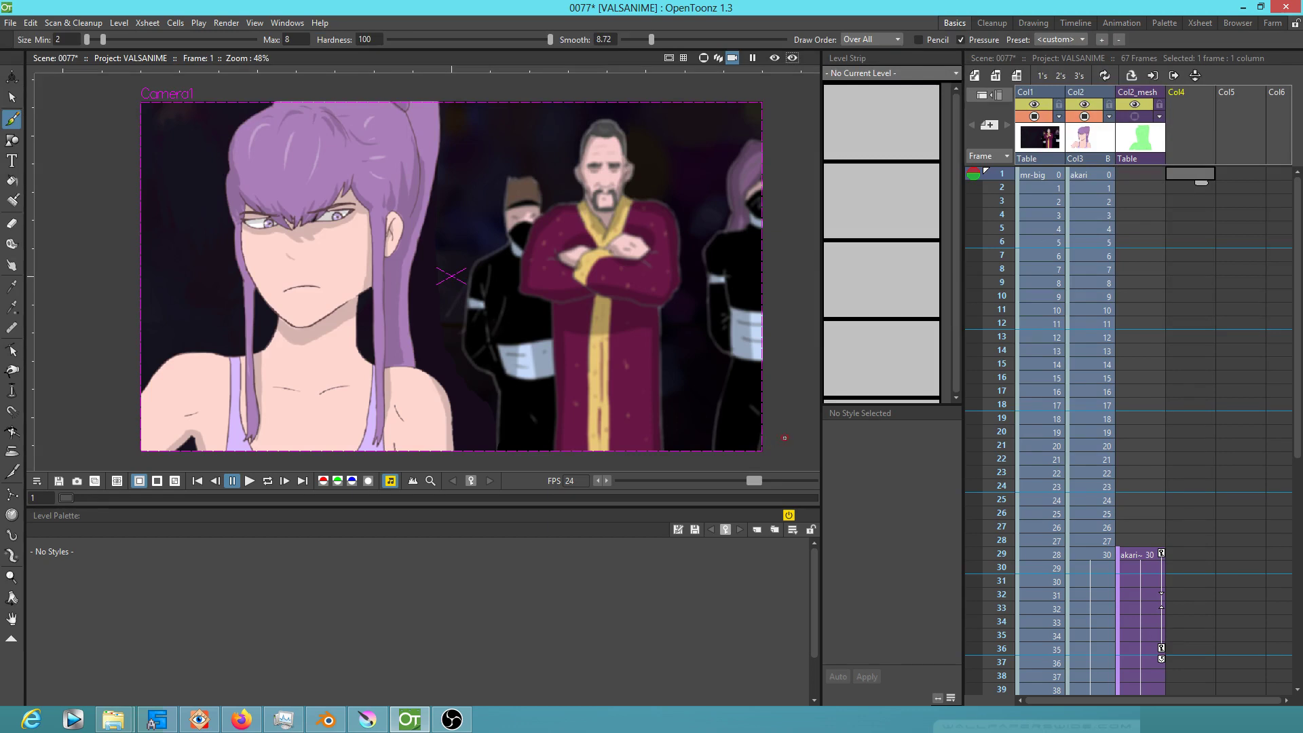
left_click(784, 437)
left_click_drag(1201, 183, 1186, 590)
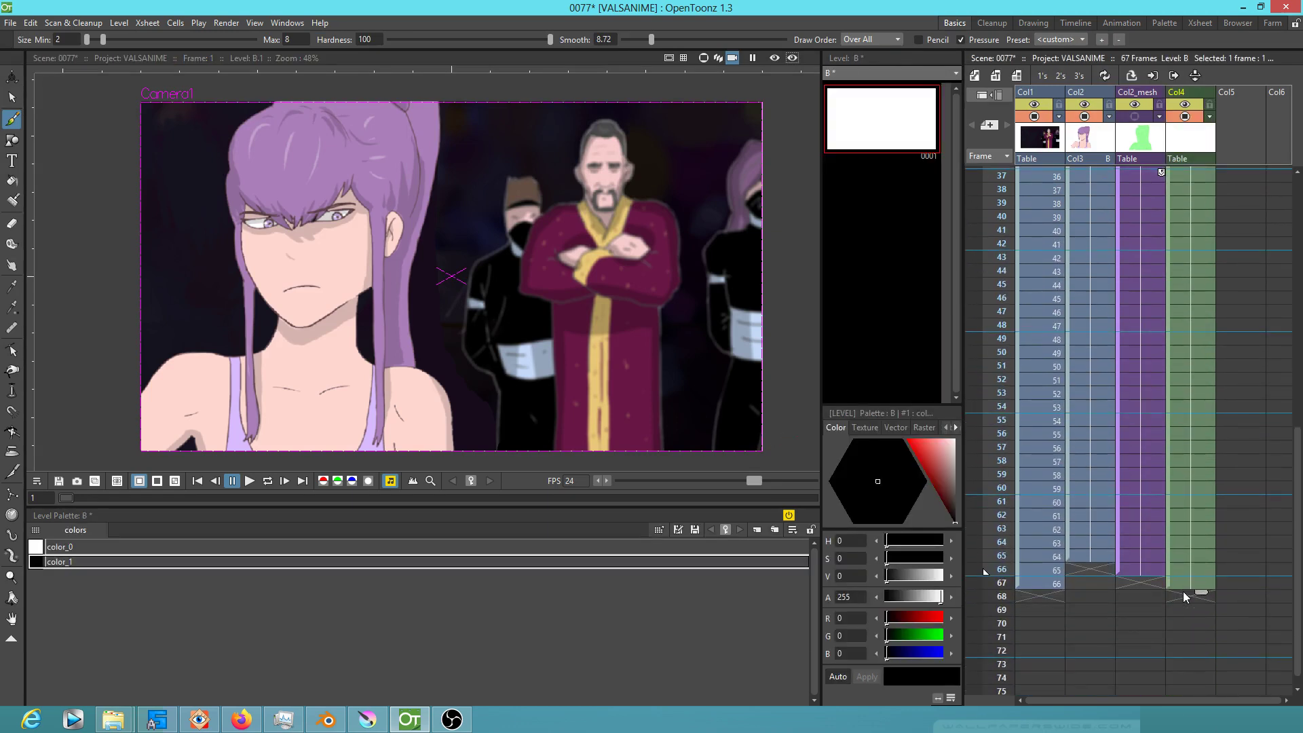
scroll(1199, 377, "up", 5)
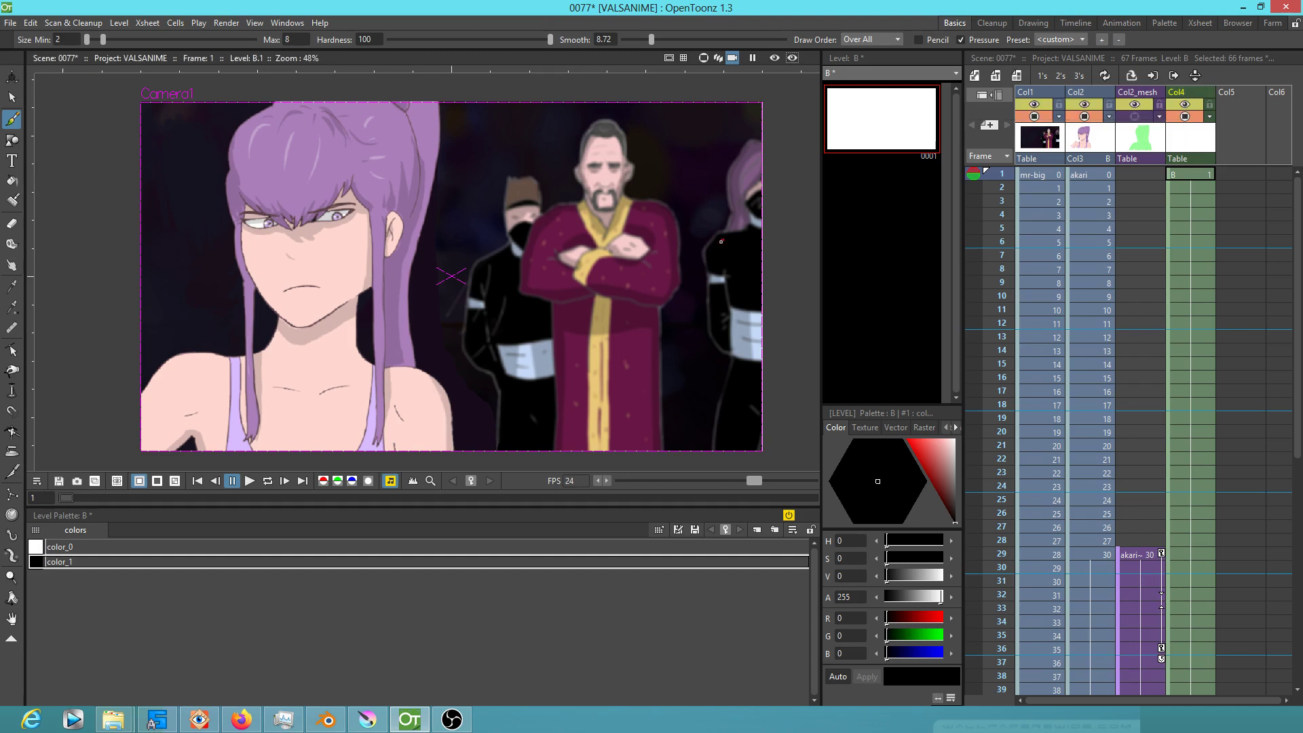
- Open an enlarged Stage Schematic and spread out the Col1, Col2 and Col2_mesh nodes so their links are readable
key("F4")
left_click_drag(623, 228, 484, 218)
left_click_drag(700, 510, 1117, 682)
left_click_drag(506, 373, 533, 445)
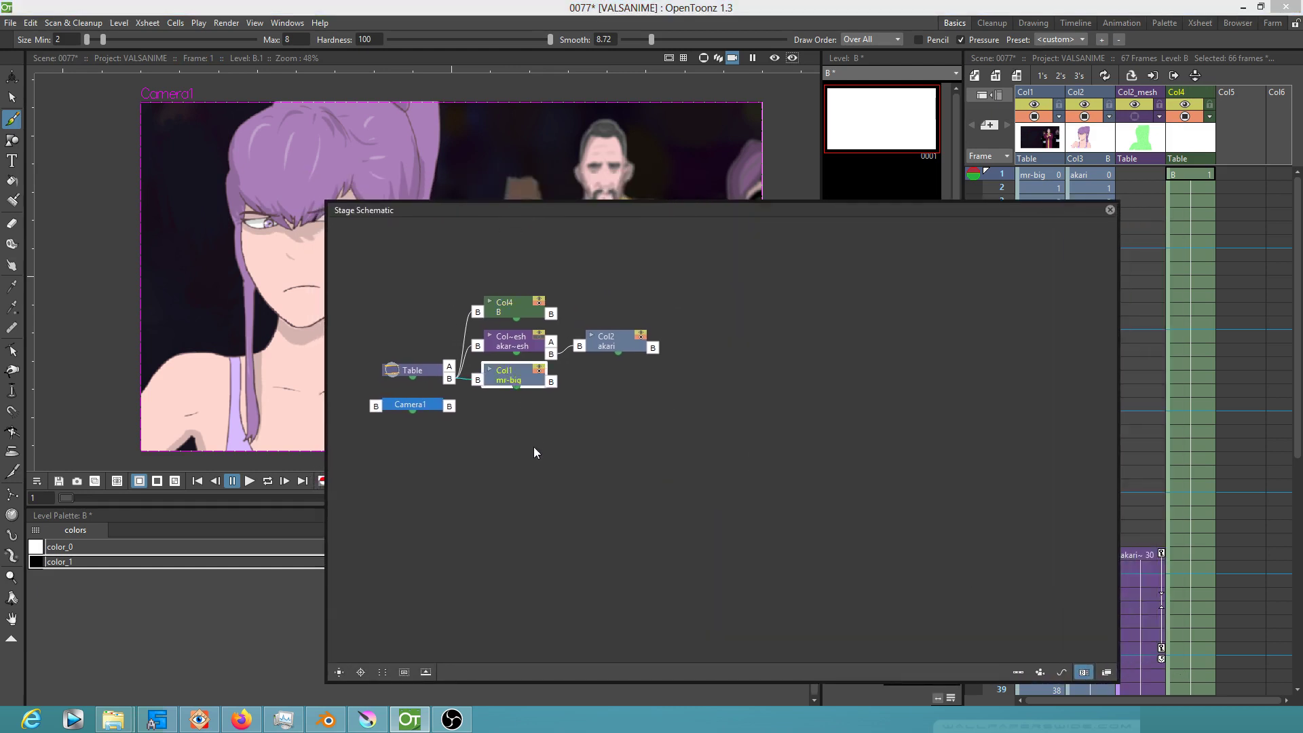
left_click_drag(613, 349, 747, 379)
left_click_drag(511, 341, 590, 370)
left_click_drag(749, 373, 768, 372)
left_click_drag(603, 374, 588, 372)
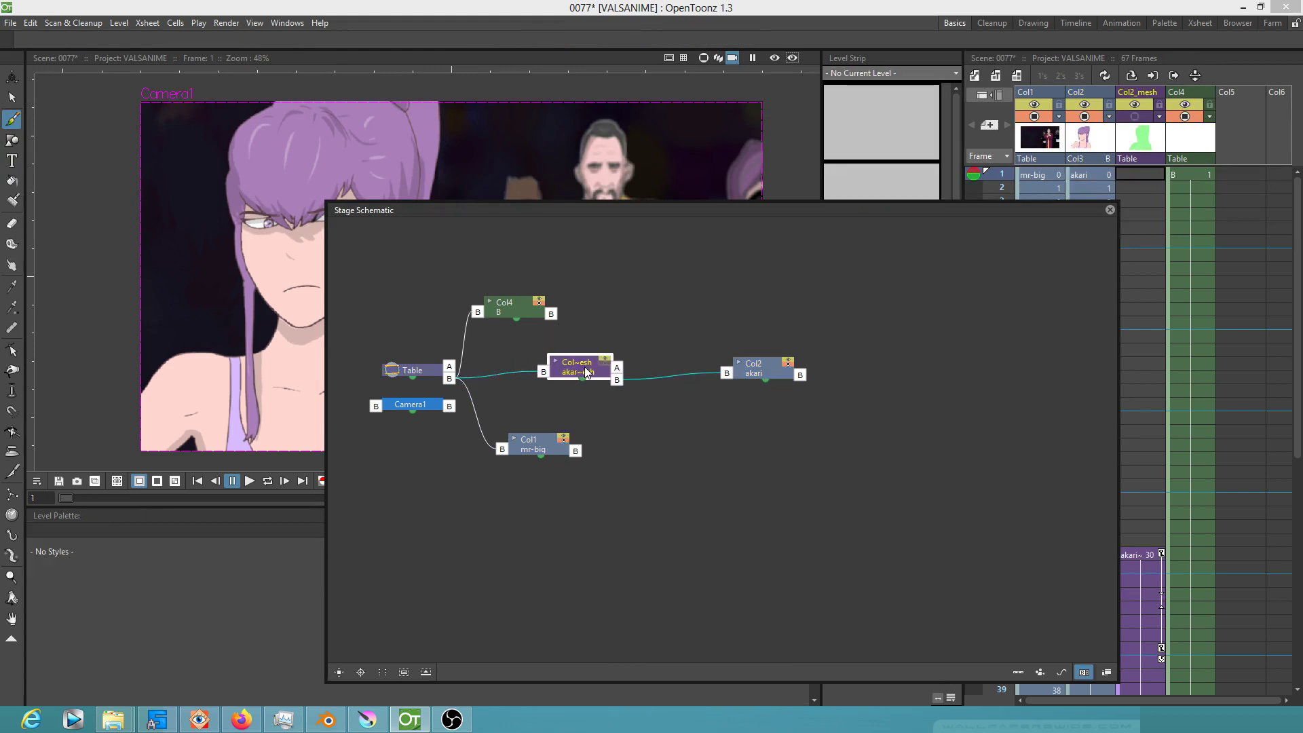
- Parent Col2_mesh to Col4 in the Stage Schematic and close the schematic
mouse_move(499, 314)
left_mouse_down()
mouse_move(485, 267)
mouse_move(484, 318)
left_mouse_up()
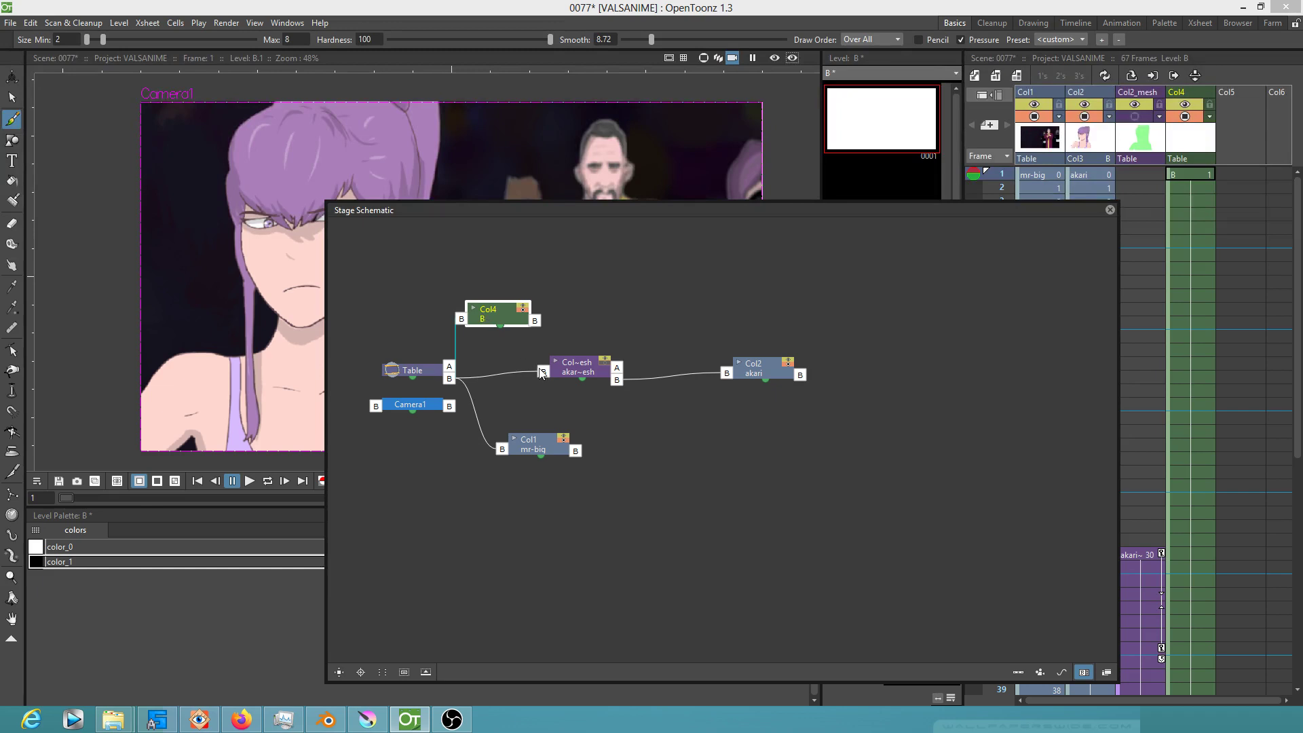
left_click_drag(543, 372, 494, 318)
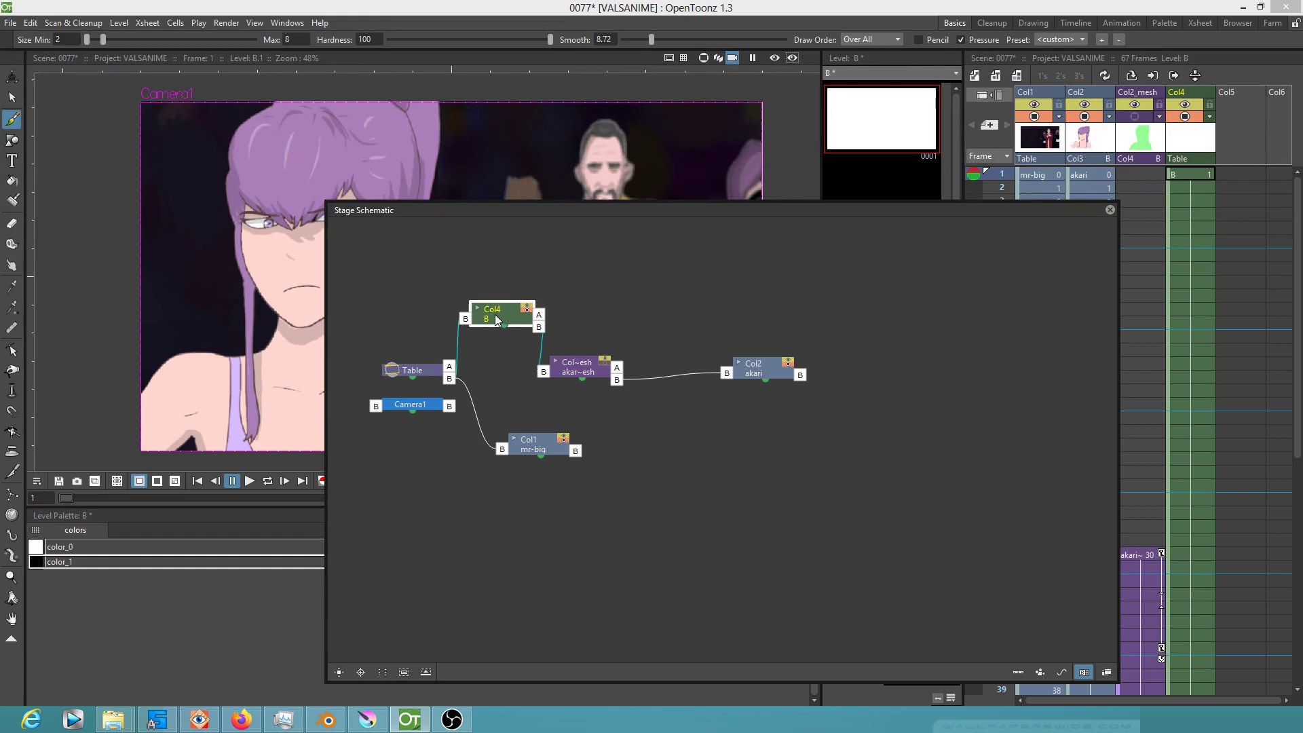
left_click(1109, 210)
- Try scaling Col4 to 144.12% and moving it to E/W 55.9 mm, N/S -22.18 mm at frame 1, and play back the animation
left_click(1204, 176)
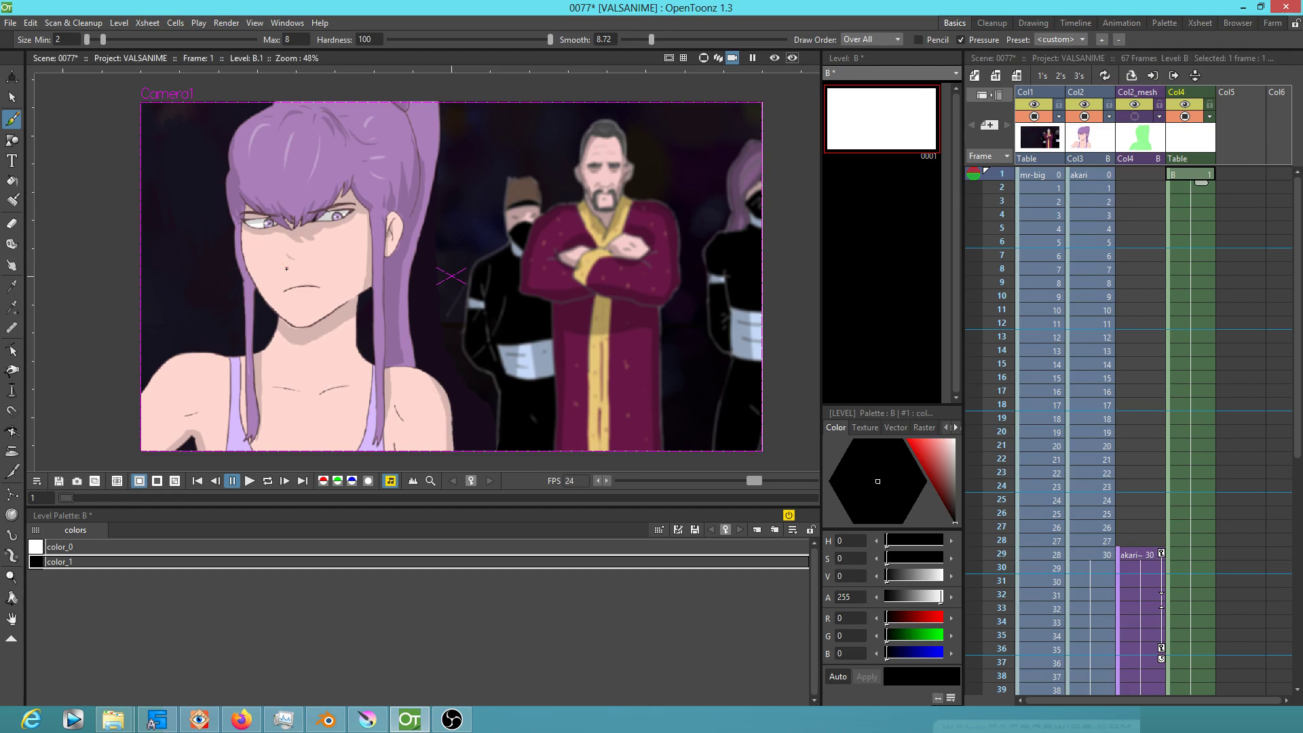
key("a")
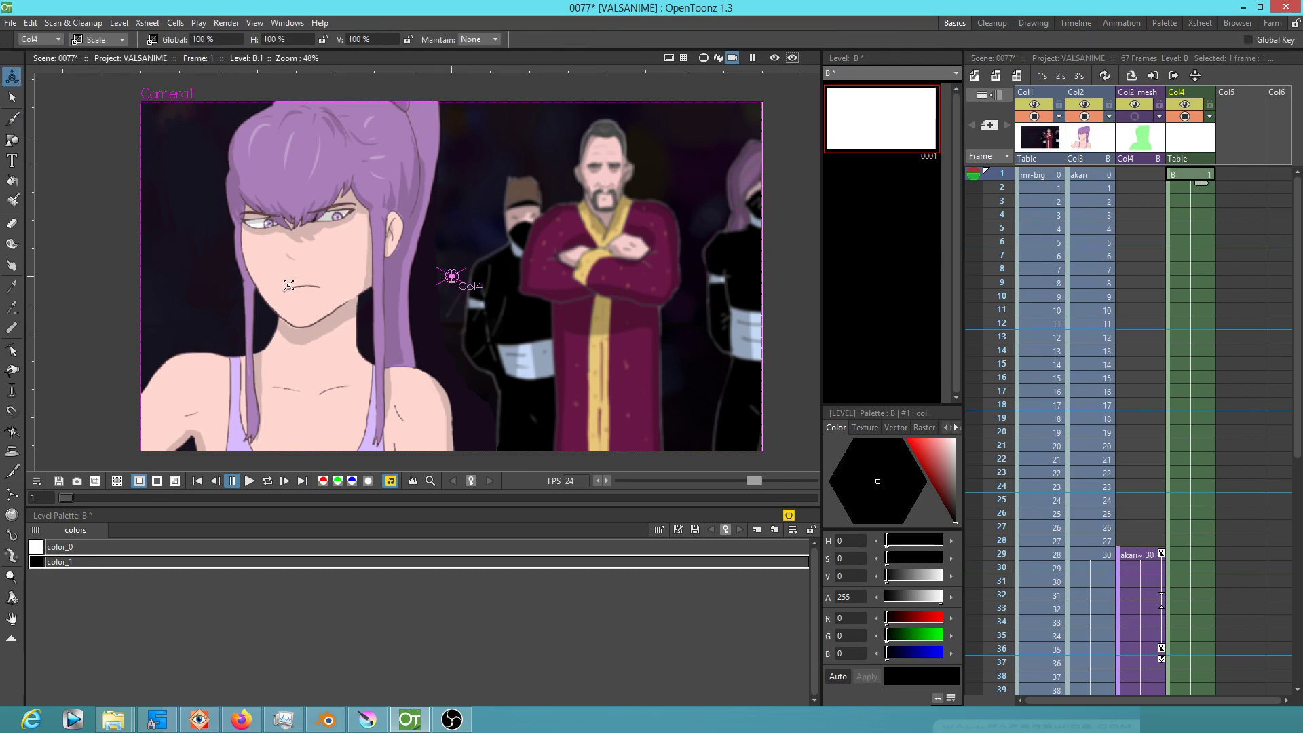
left_click_drag(473, 312, 487, 331)
left_click(98, 39)
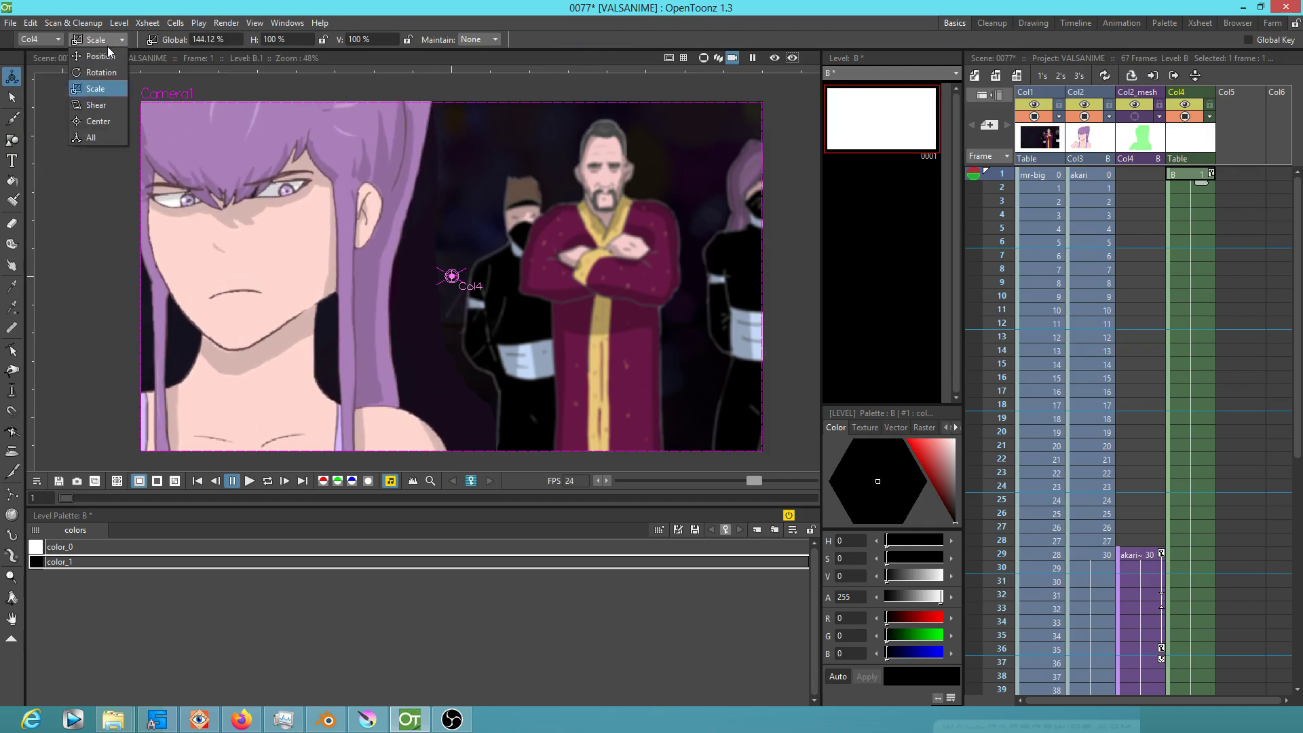
left_click(95, 57)
left_click_drag(409, 308, 480, 336)
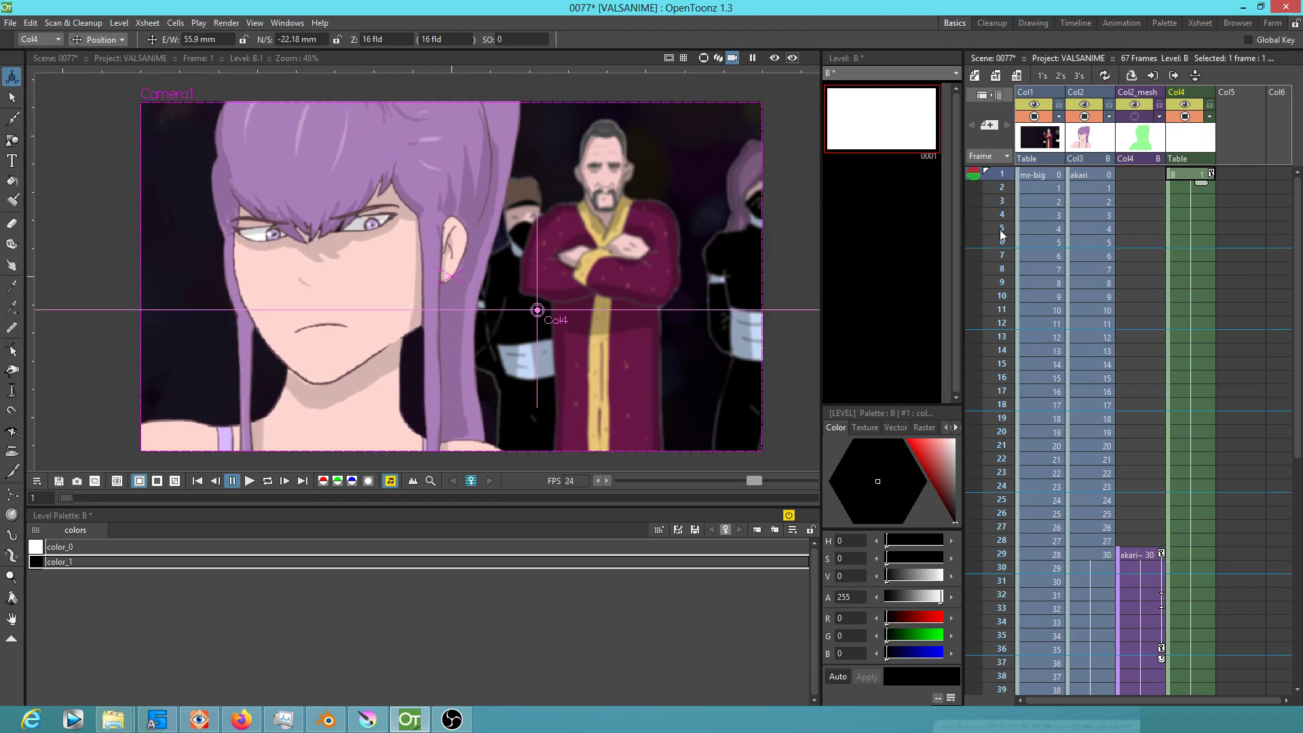
key("p")
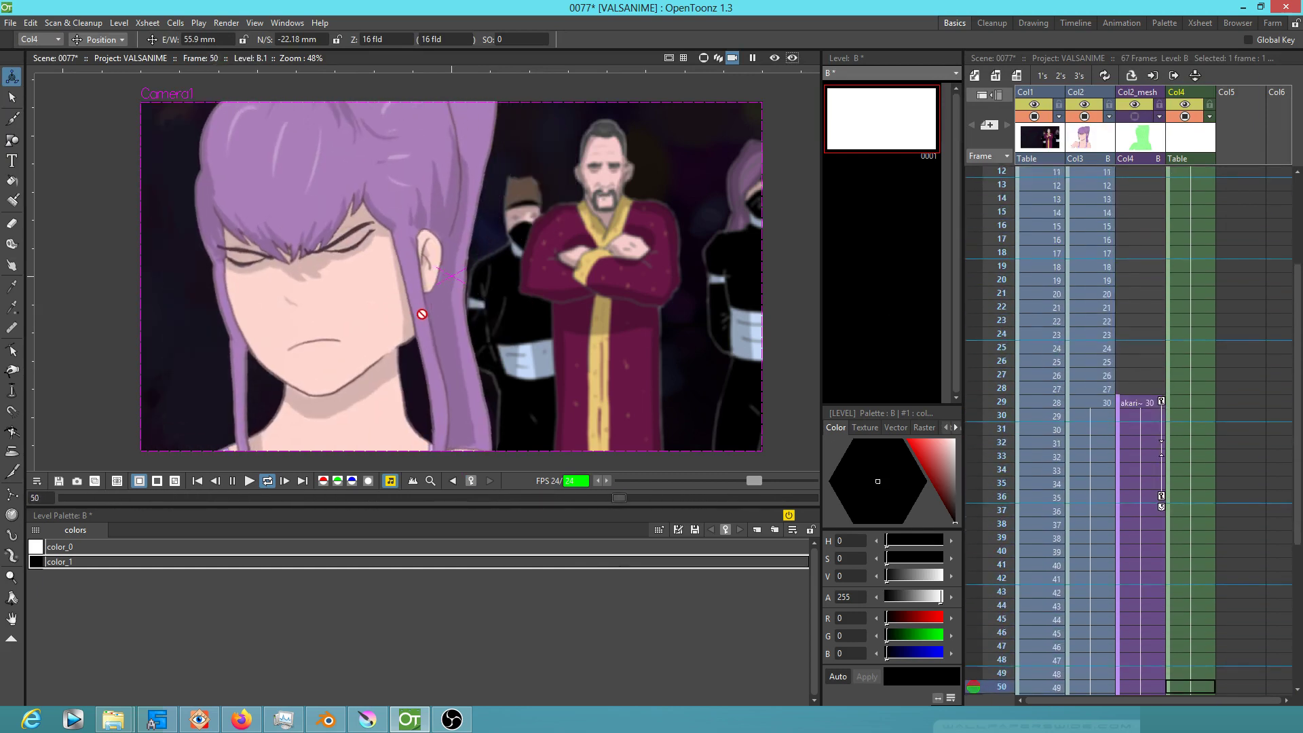
key("p")
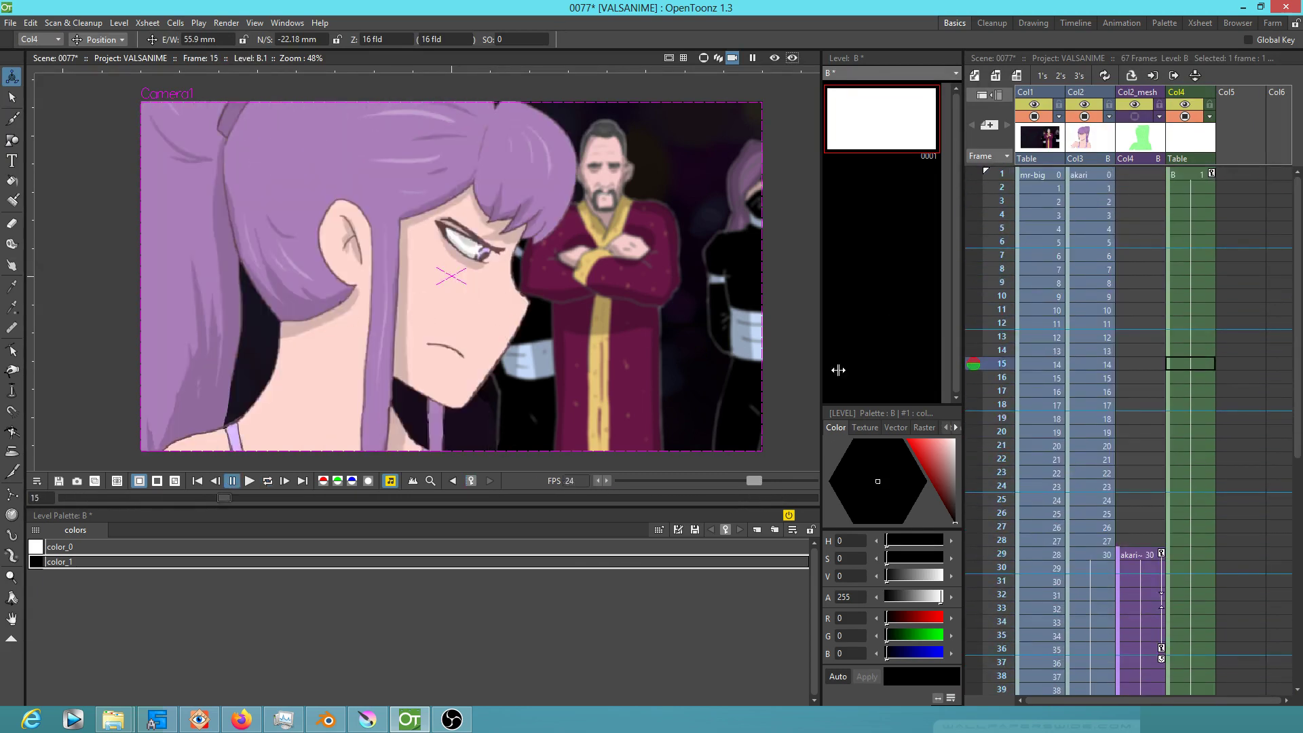
- Open drawing 30 of the akari level and examine the face, neck and shoulders closely for mask seam lines
left_click(1090, 553)
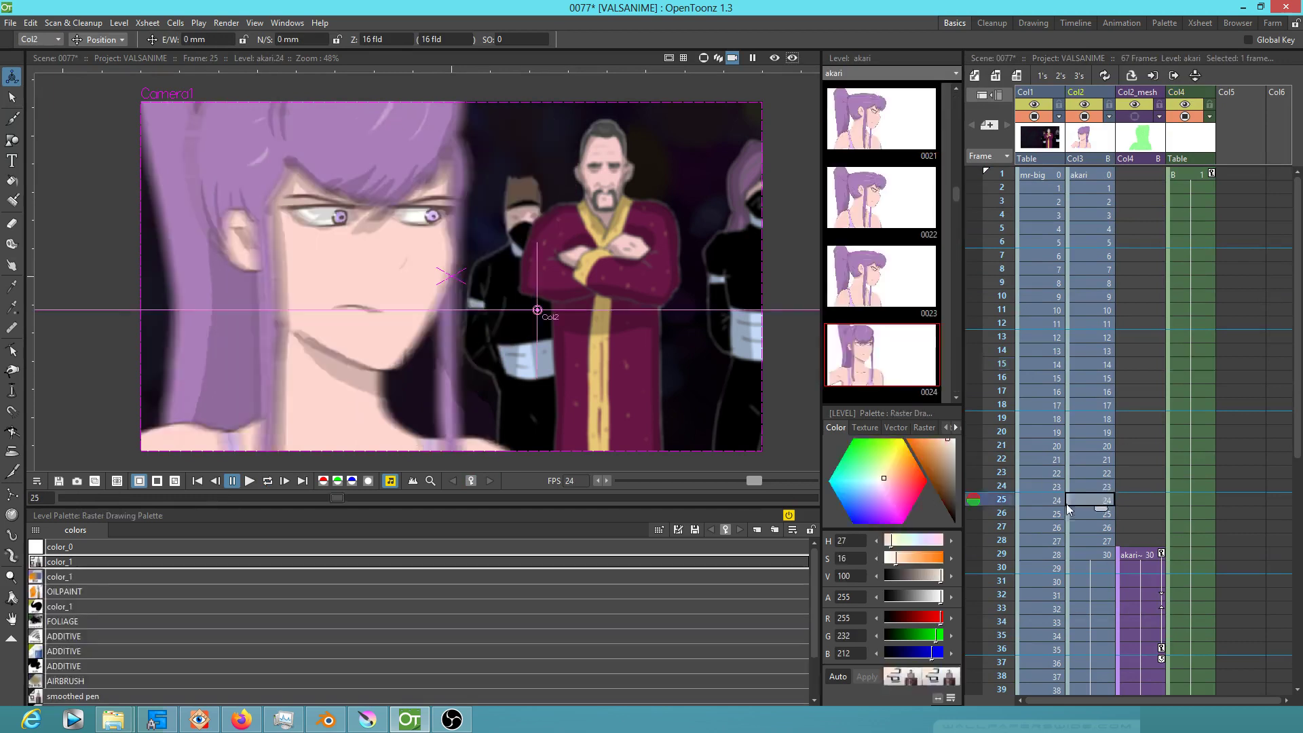
left_click(892, 358)
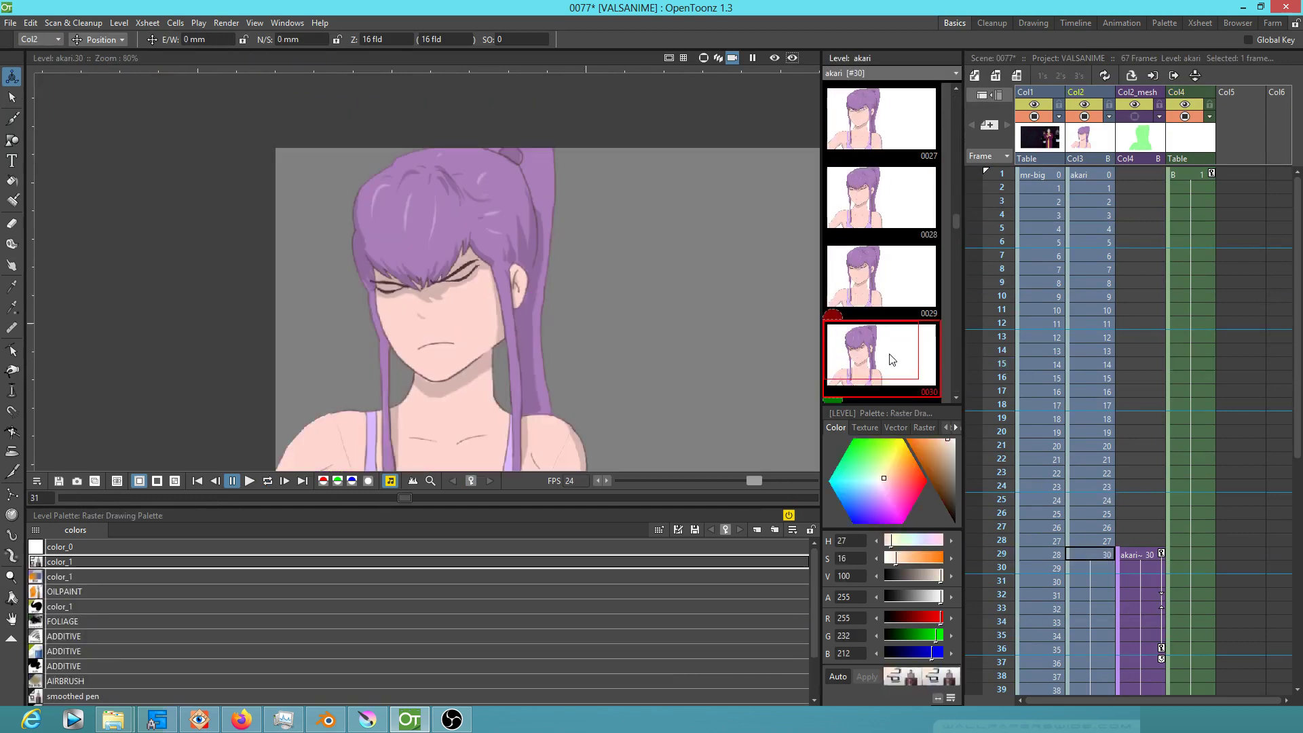
scroll(540, 387, "up", 2)
scroll(561, 377, "up", 3)
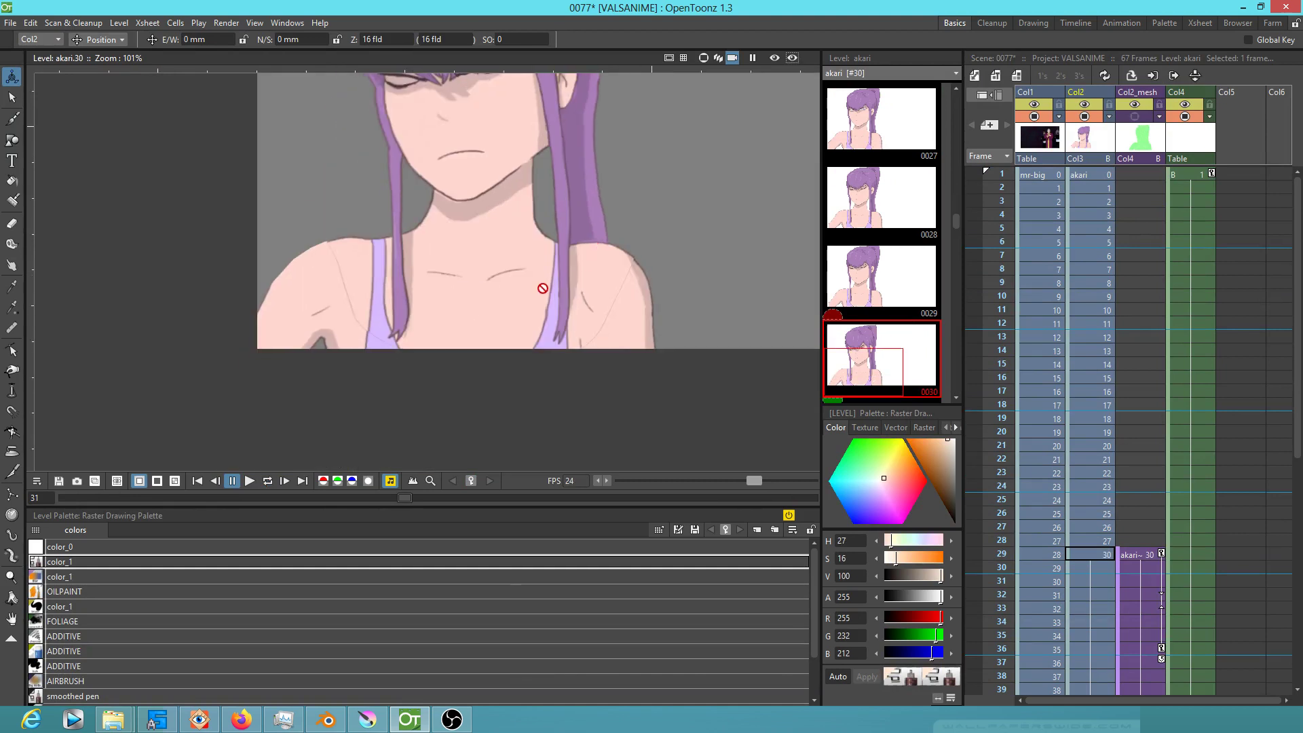
scroll(535, 250, "up", 1)
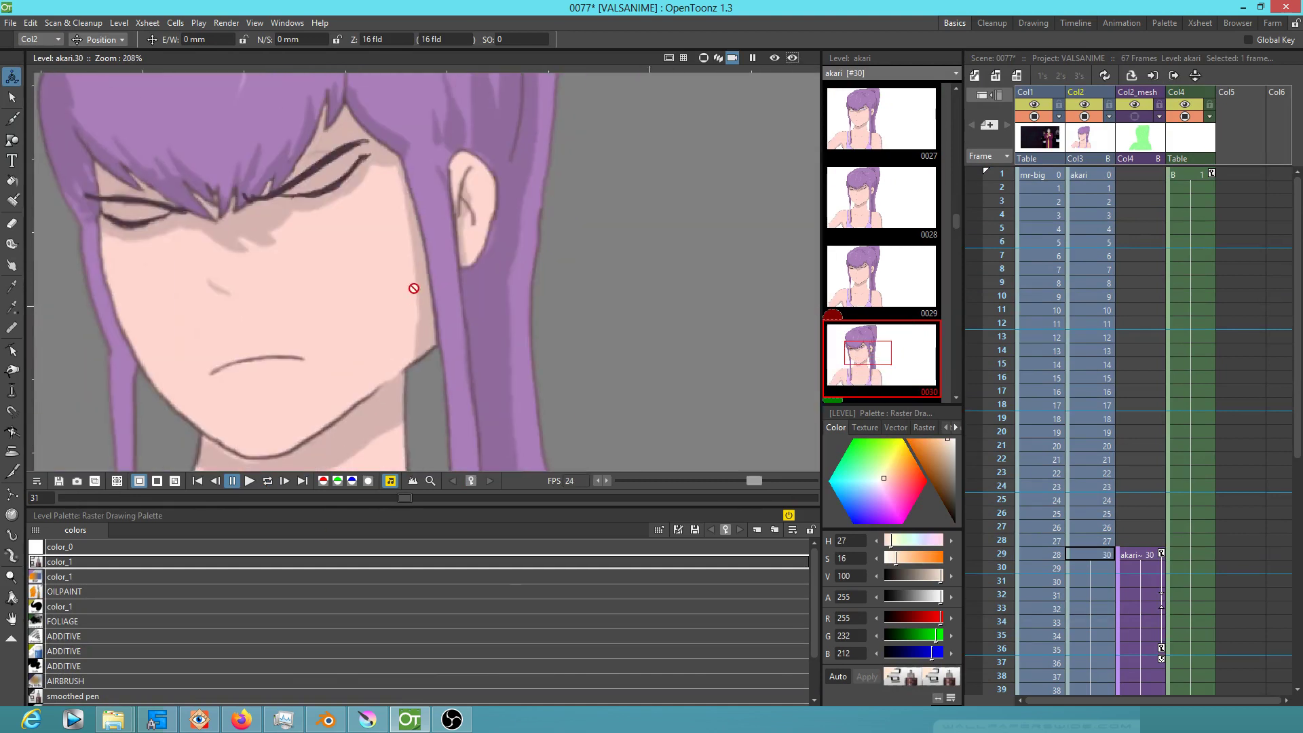
left_click_drag(568, 358, 508, 392)
left_click_drag(505, 316, 473, 192)
left_click_drag(481, 350, 520, 270)
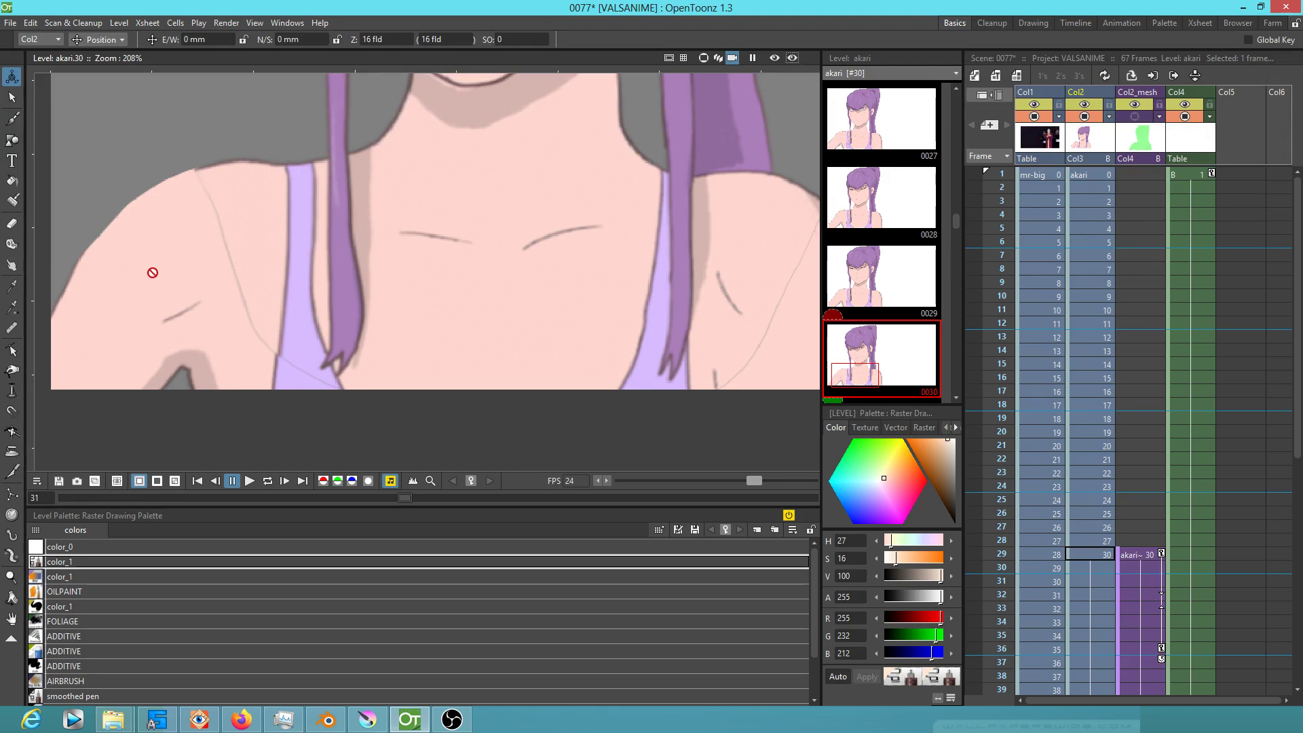
- Sample the skin tone into the color_1 raster brush style and paint over the seam lines on both shoulders of akari drawing 30
left_click(63, 605)
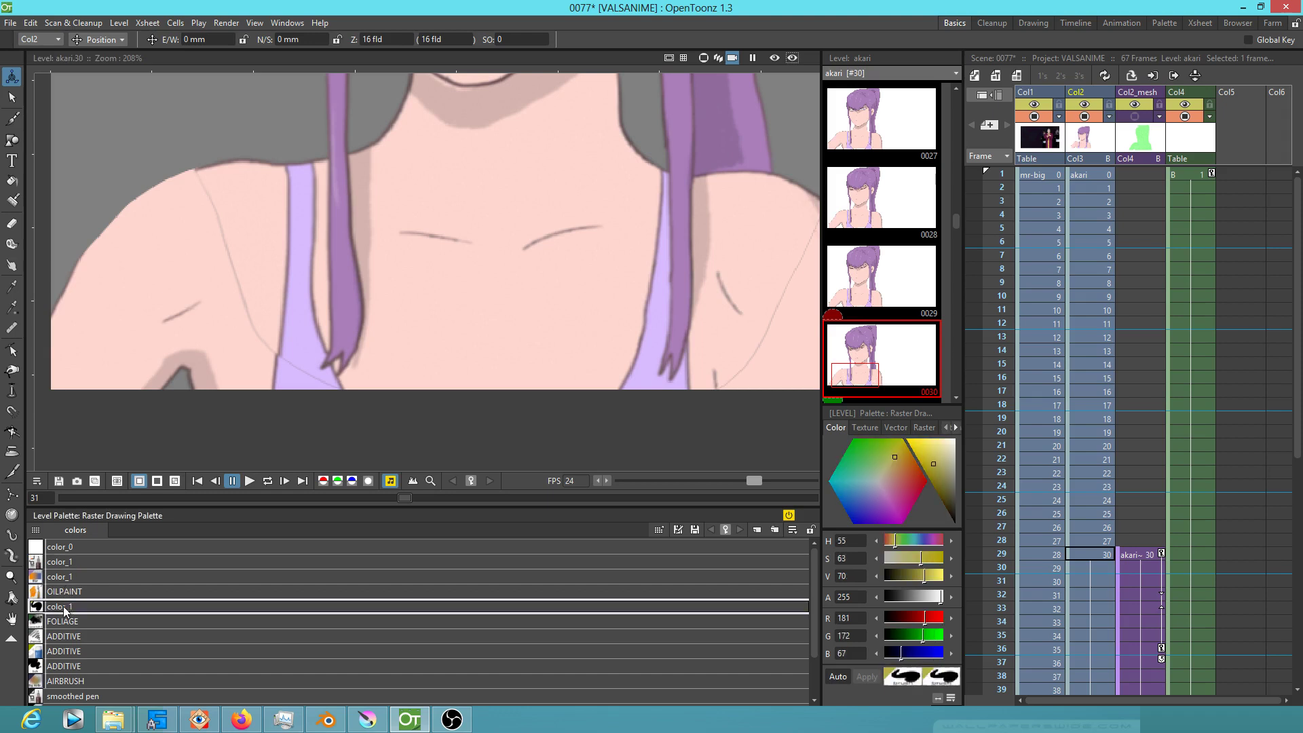
left_click(59, 562)
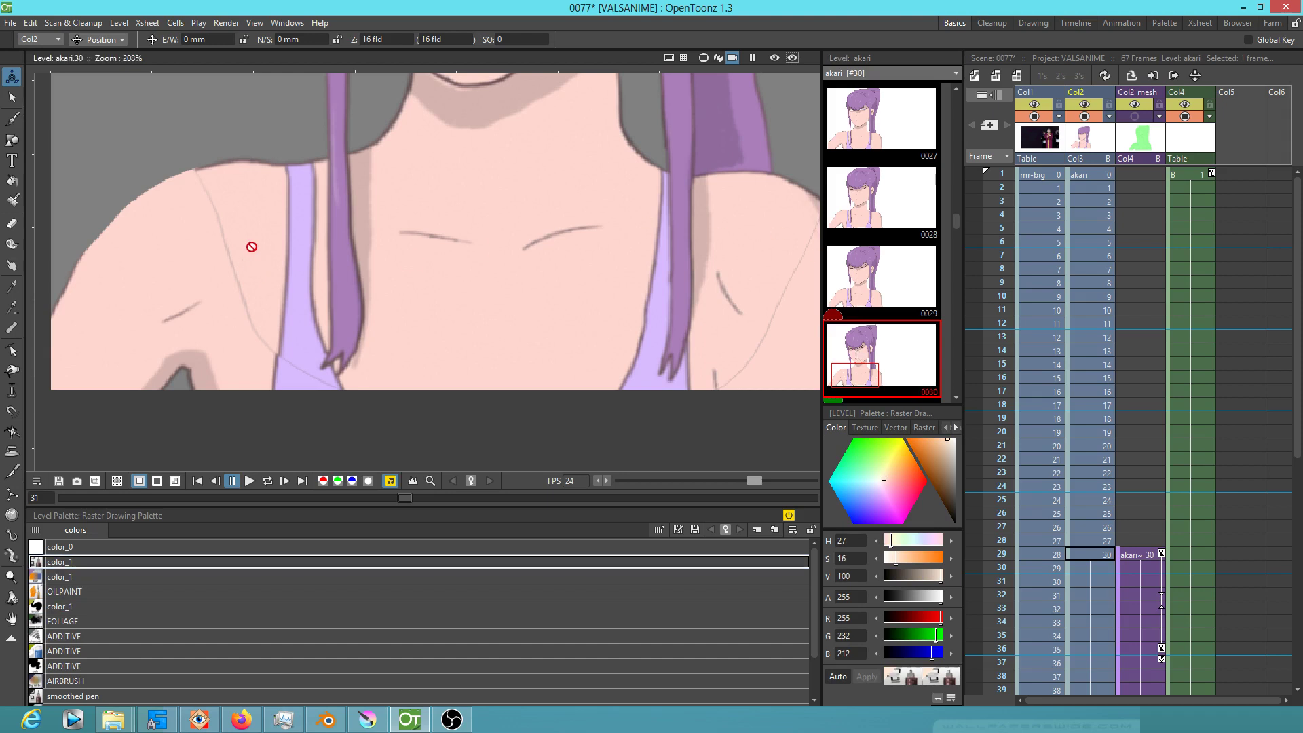
key("b")
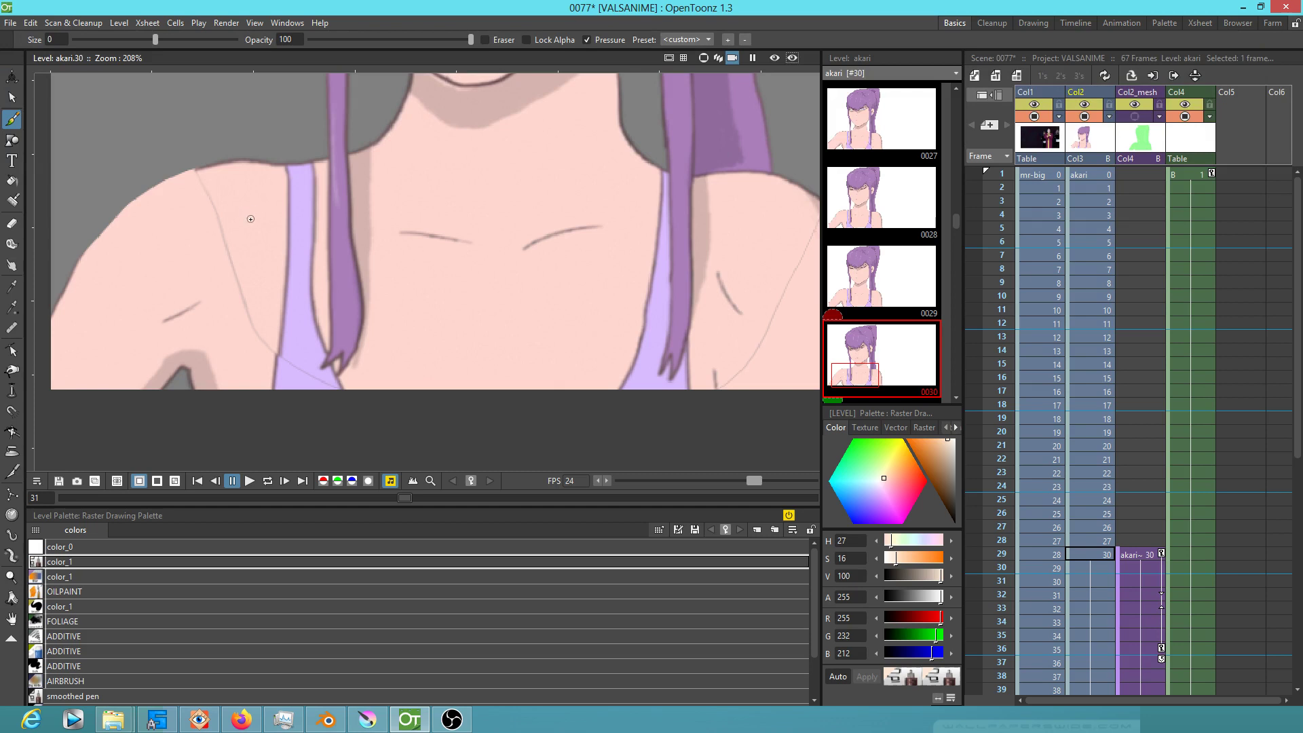
key("r")
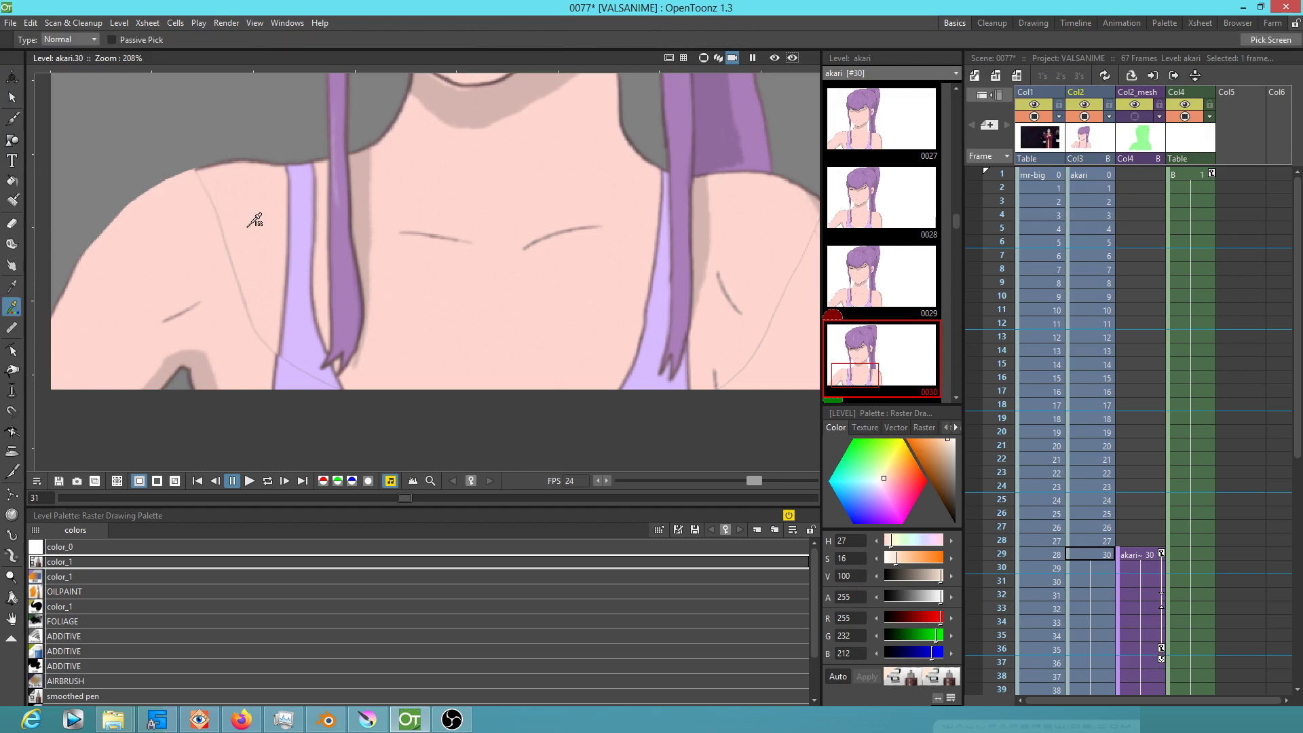
left_click(255, 219)
key("b")
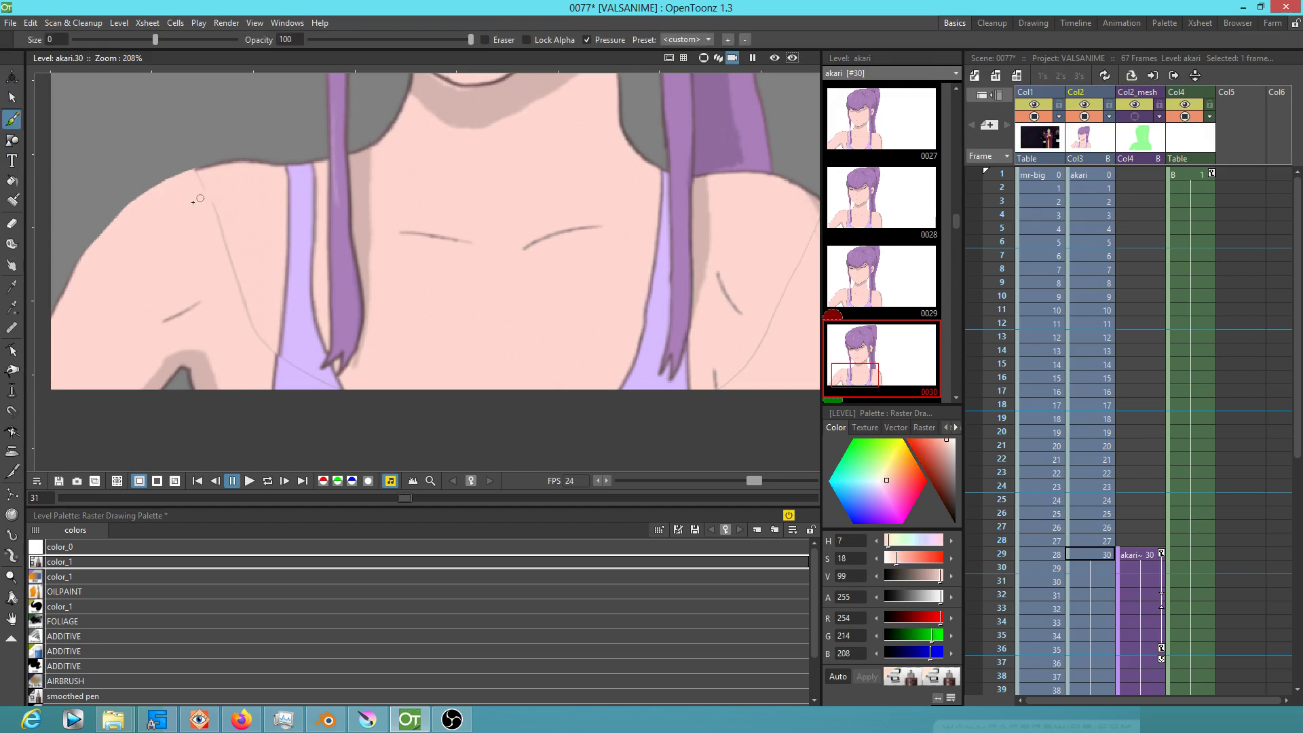
left_click_drag(203, 184, 244, 330)
left_click_drag(734, 321, 615, 301)
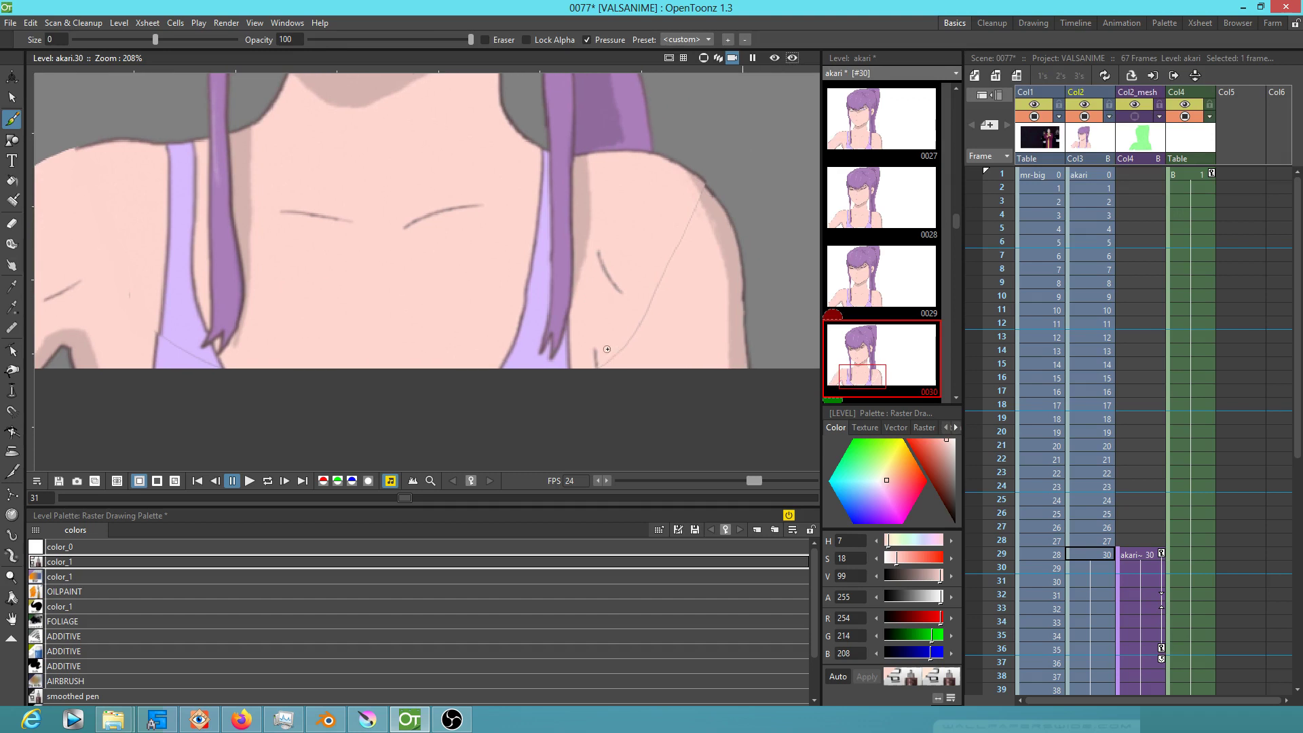
left_click_drag(607, 366, 671, 256)
- Sample the lavender of the top and paint over the seam line crossing the strap beside the hair strand
key("r")
left_click(176, 334)
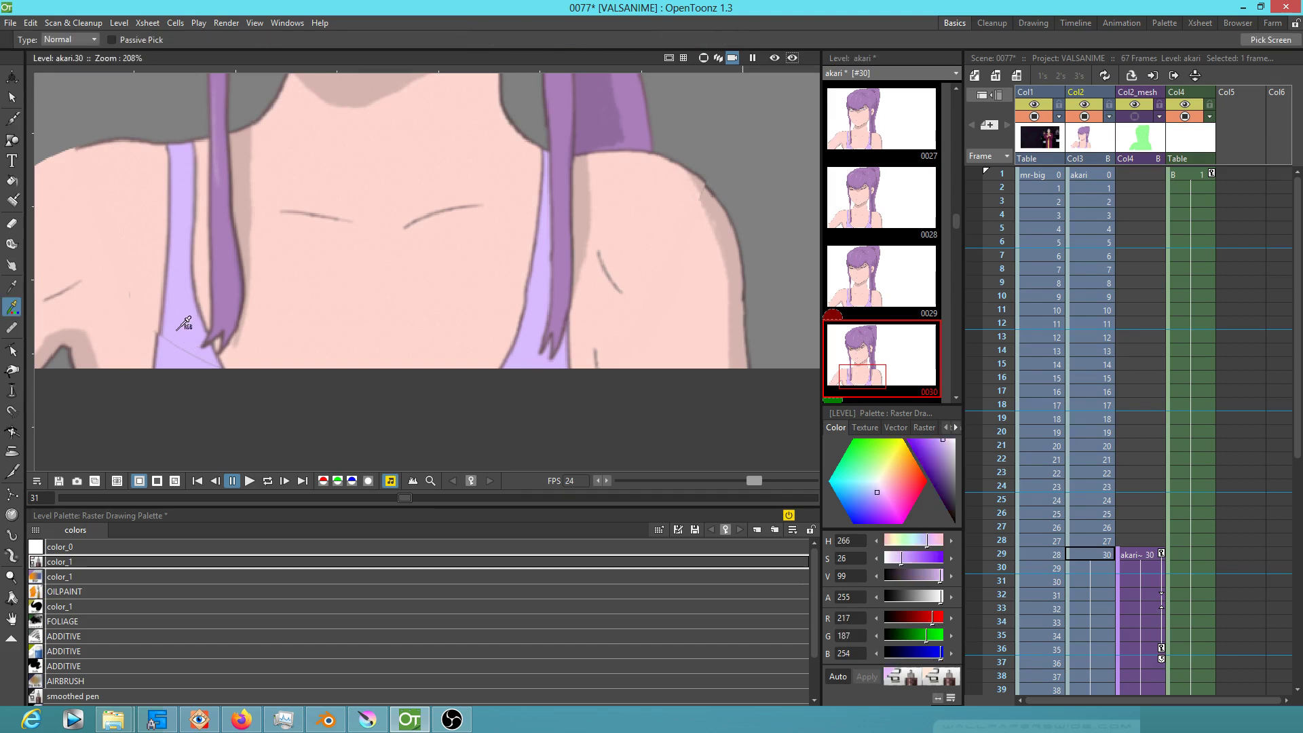
left_click_drag(165, 340, 173, 361)
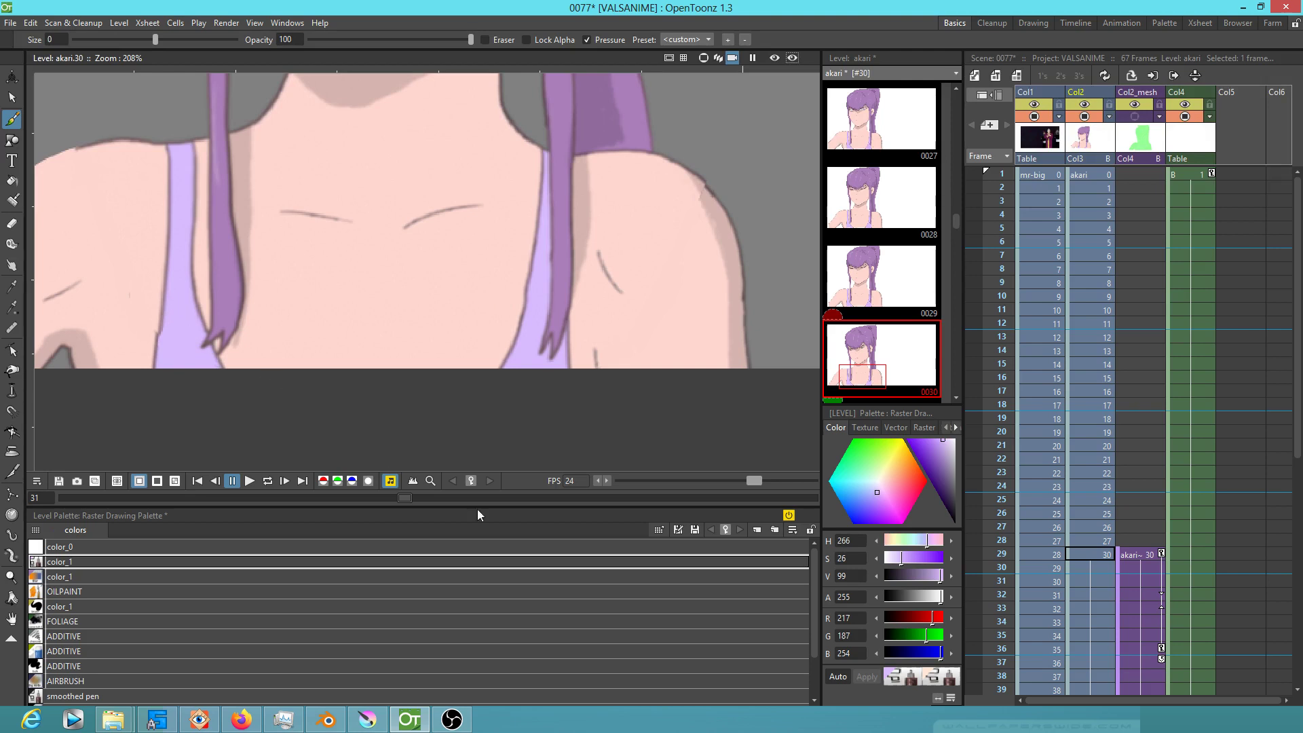
- Return to the full scene at frame 29 and scrub back to frame 1 to review the retouched akari drawing
left_click(1151, 553)
scroll(364, 375, "down", 4)
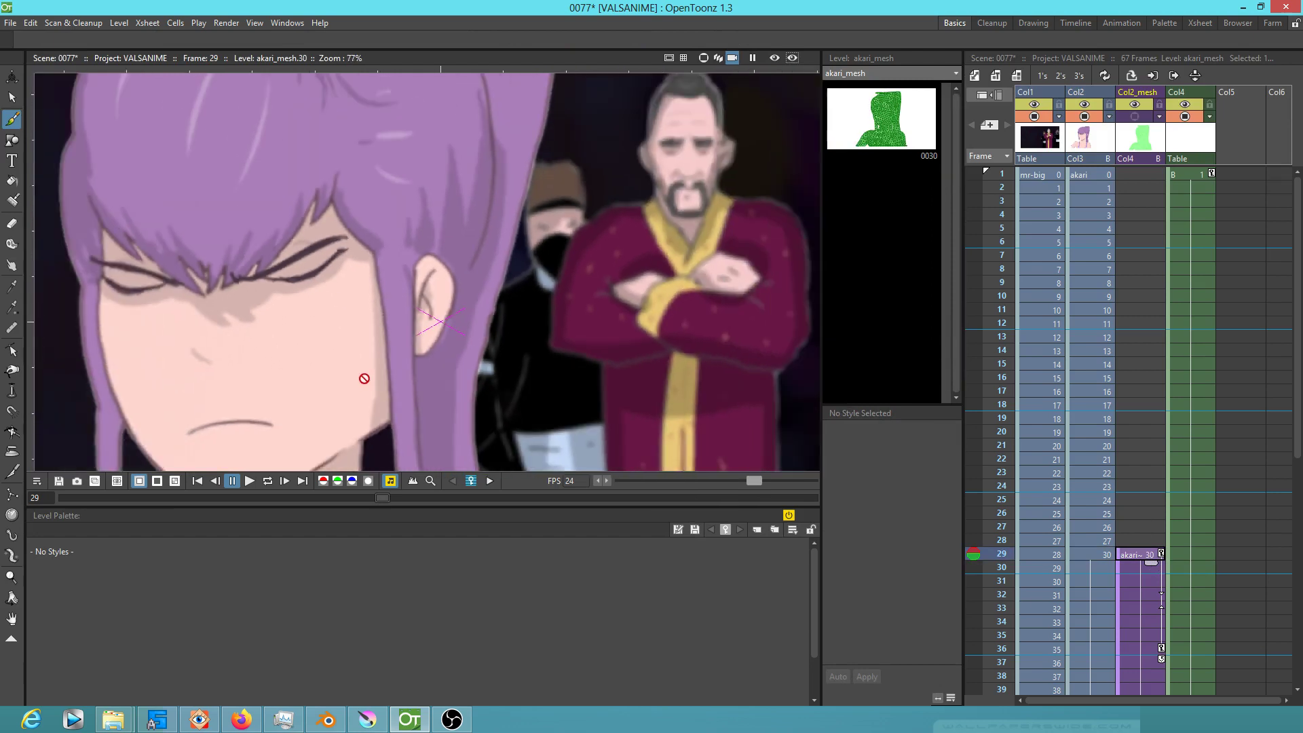
left_click_drag(524, 433, 515, 350)
mouse_move(1003, 487)
left_mouse_down()
mouse_move(1001, 593)
mouse_move(1030, 310)
mouse_move(1025, 157)
left_mouse_up()
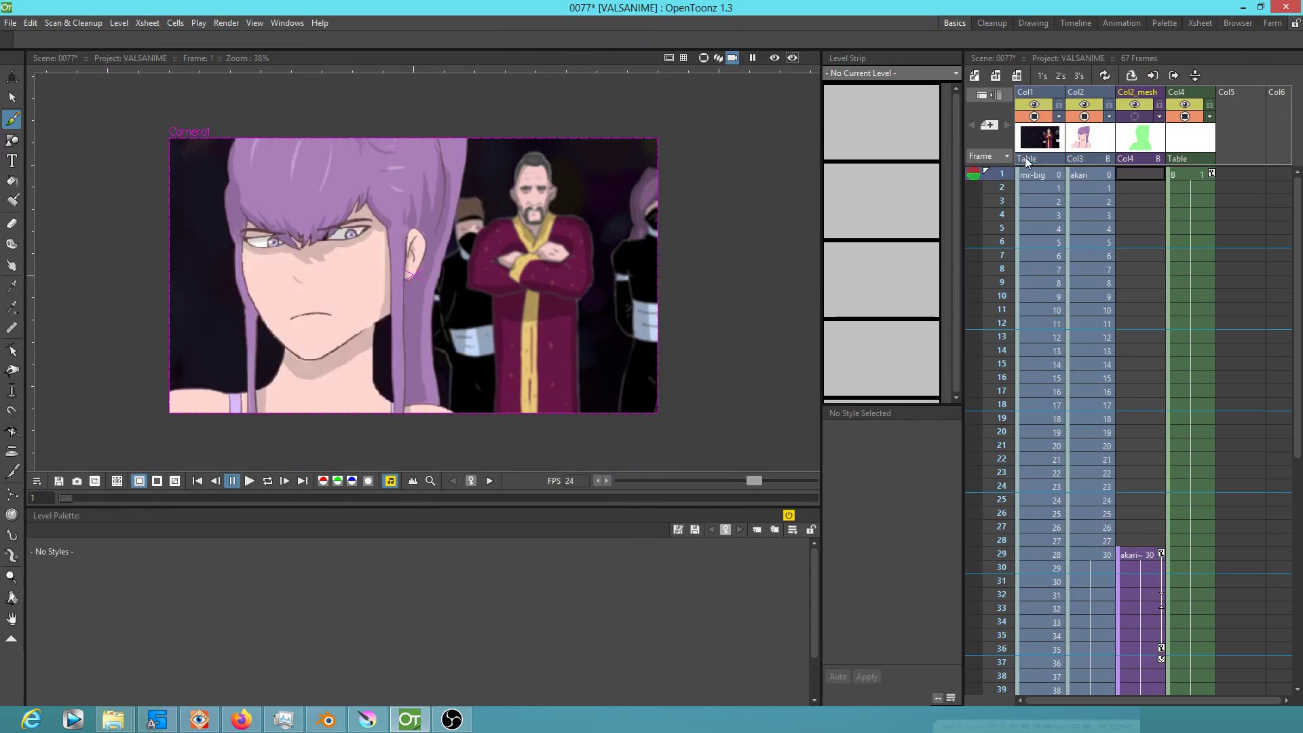
- At frame 1, scale Col4 to 120.35% and move it to E/W 38.98 mm, N/S -21.62 mm, and play back the animation
left_click(1201, 175)
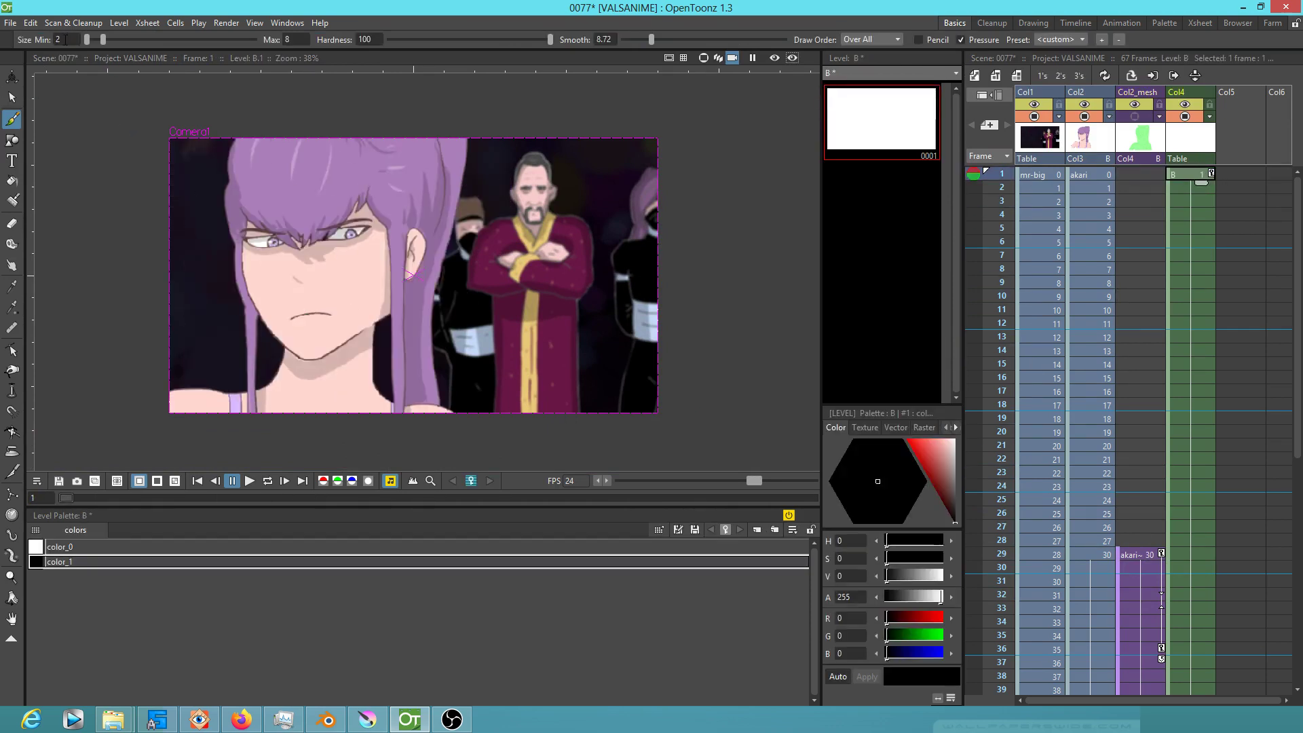
key("a")
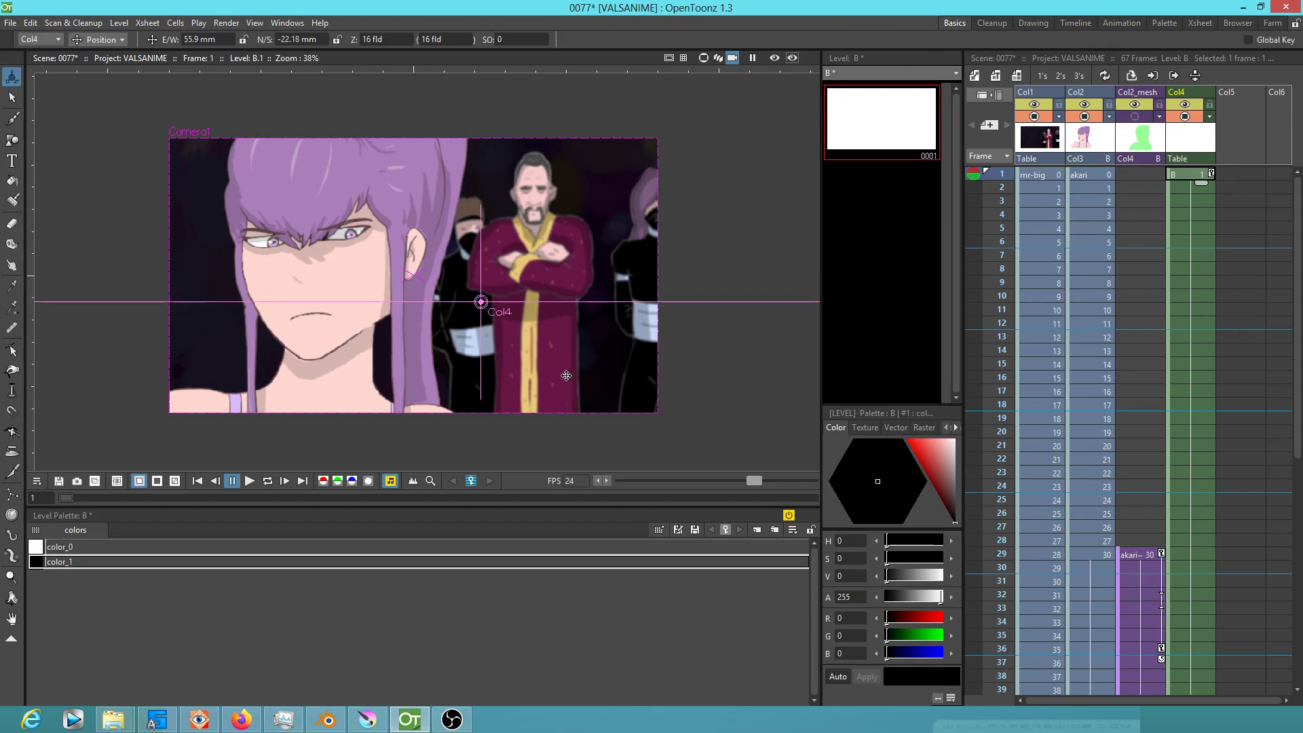
left_click(101, 39)
left_click(95, 88)
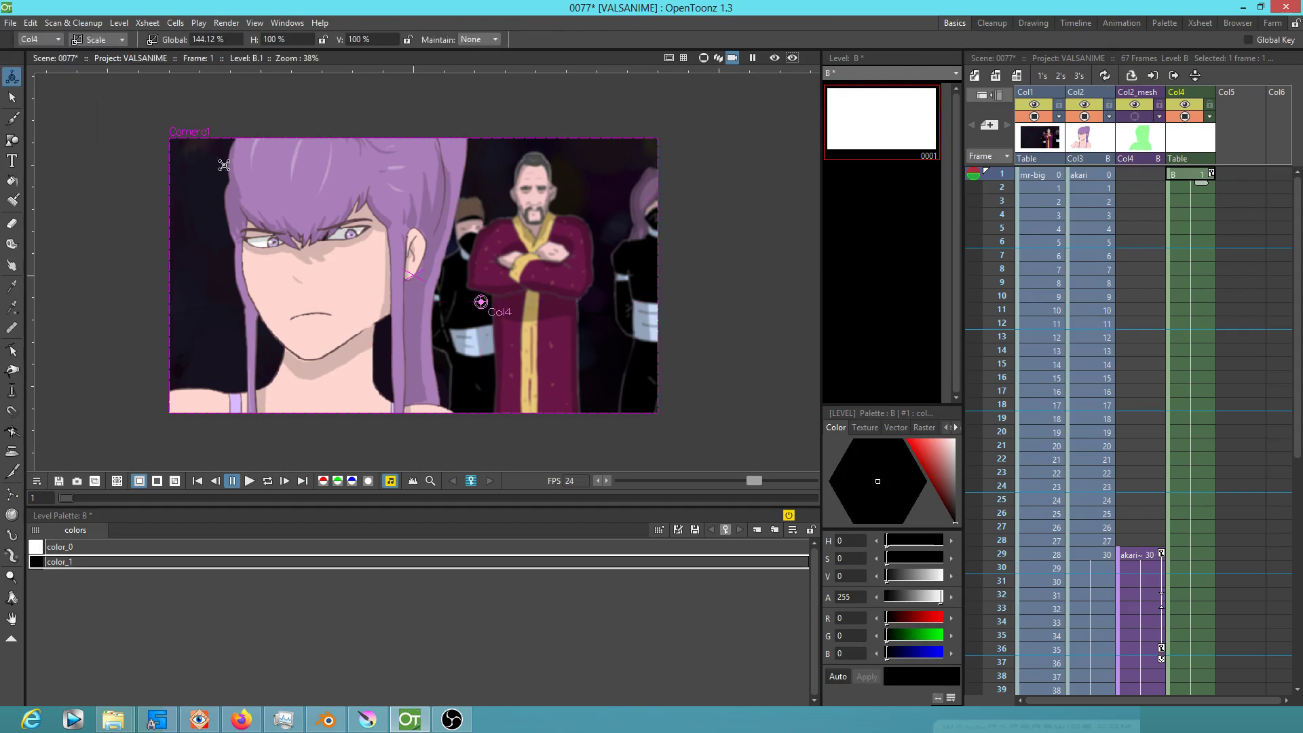
mouse_move(549, 351)
left_mouse_down()
mouse_move(509, 354)
mouse_move(525, 358)
left_mouse_up()
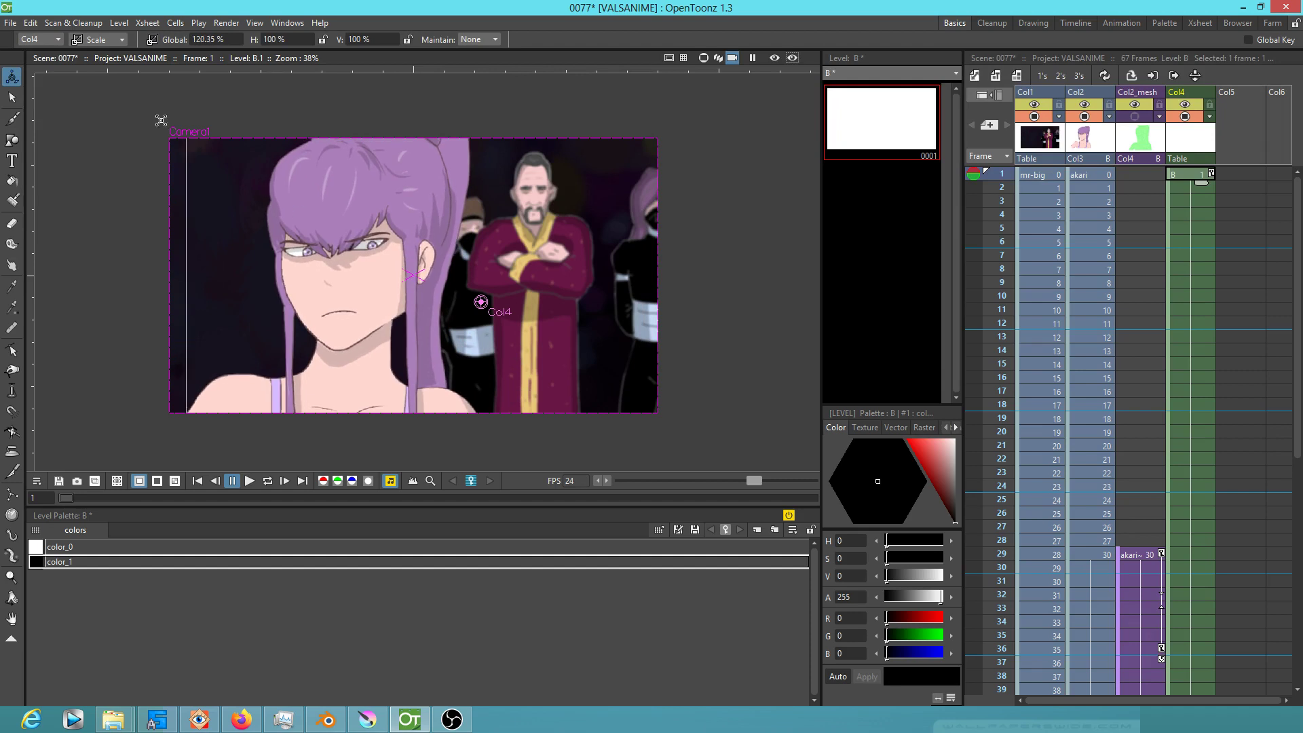
left_click(117, 38)
left_click(98, 83)
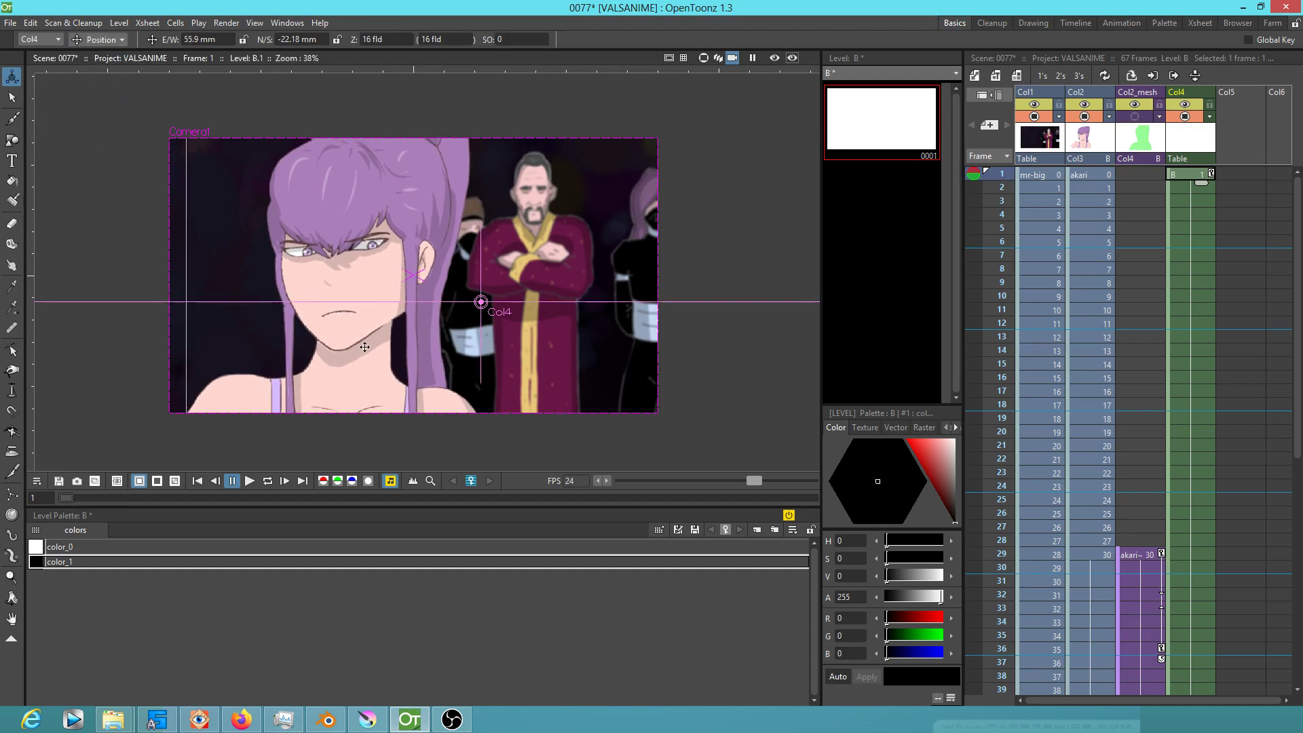
left_click_drag(364, 346, 343, 346)
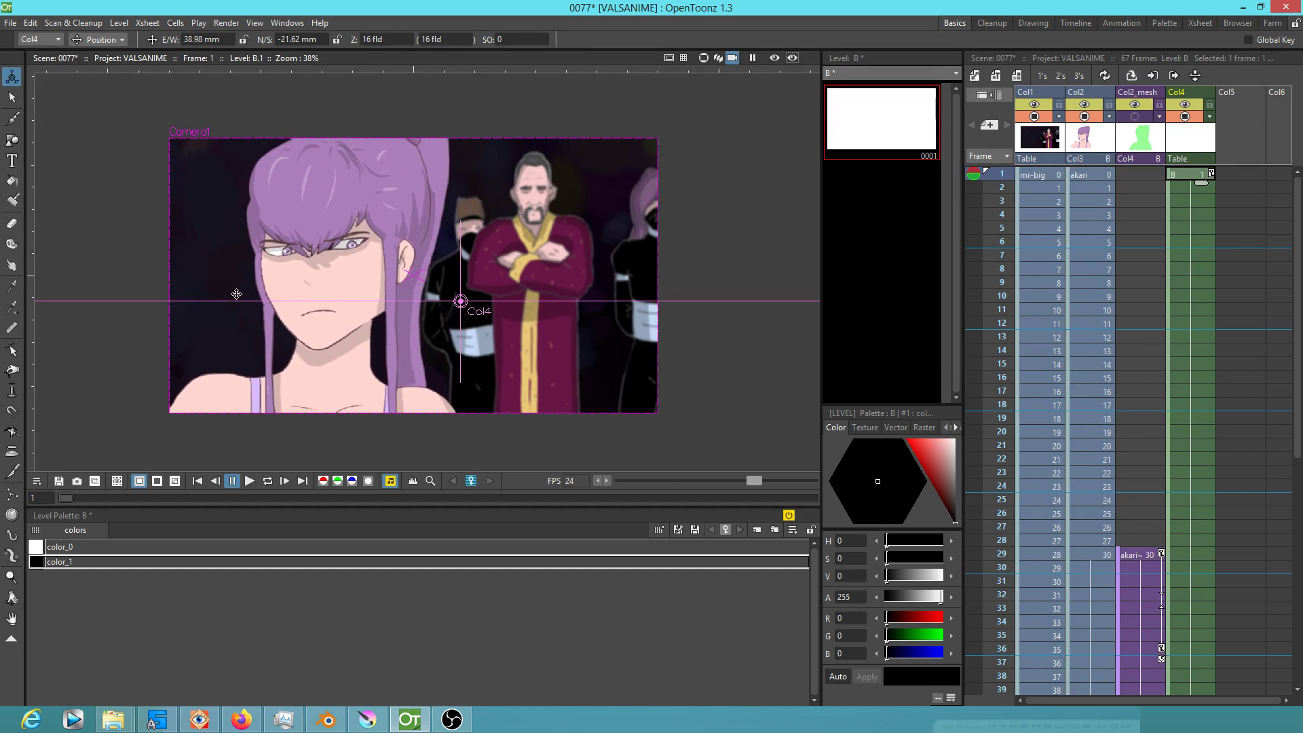
key("l")
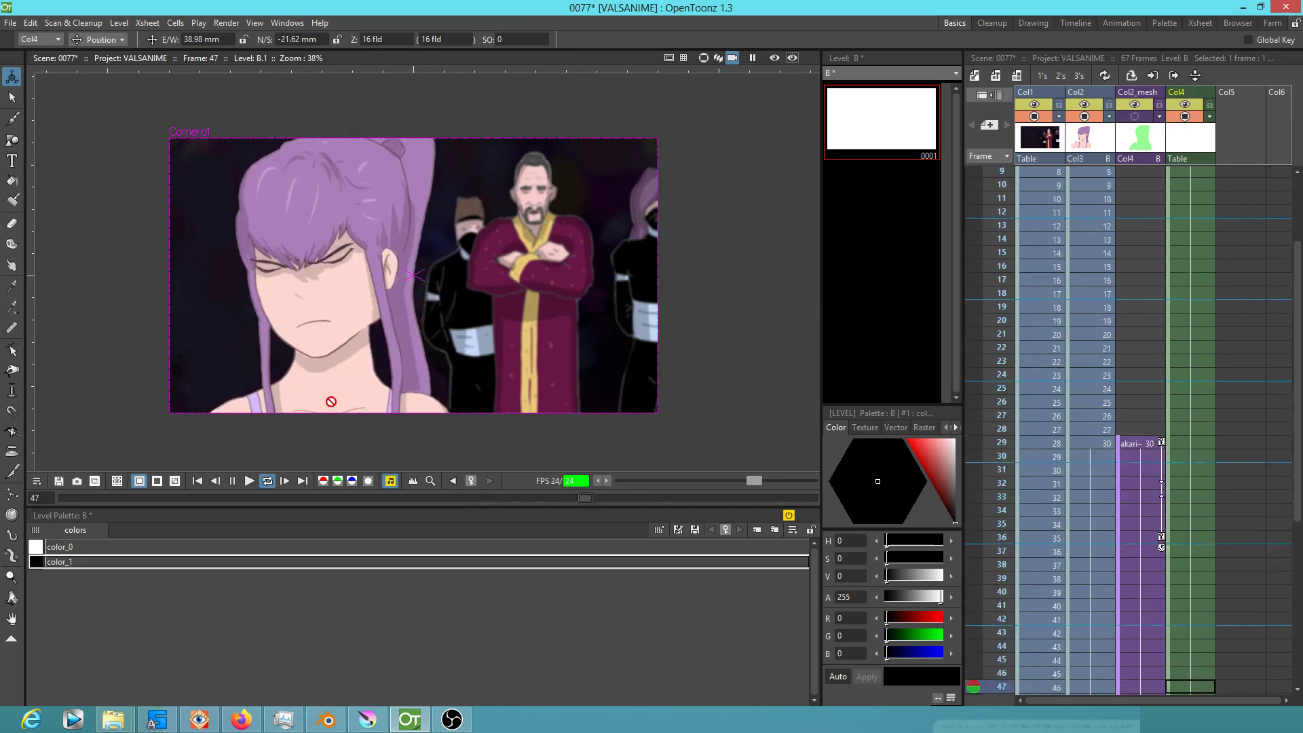
key("l")
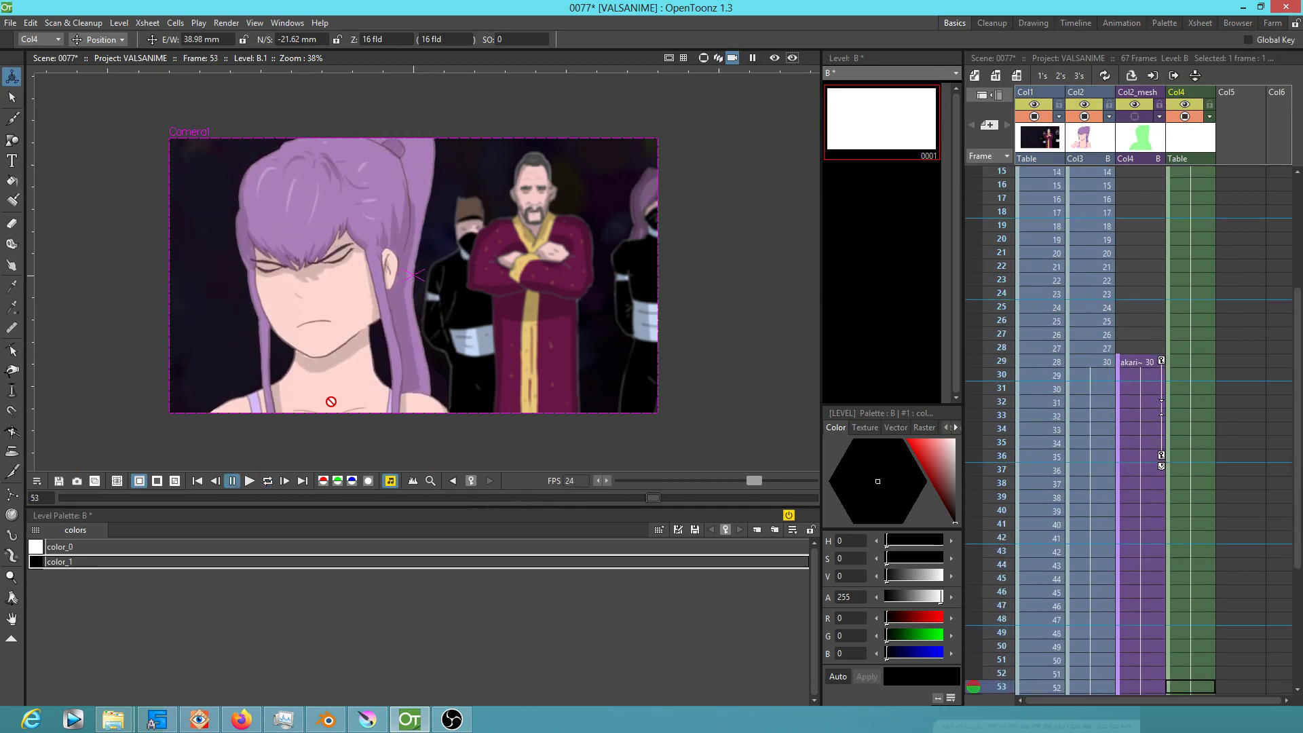
left_click(9, 23)
left_click(20, 67)
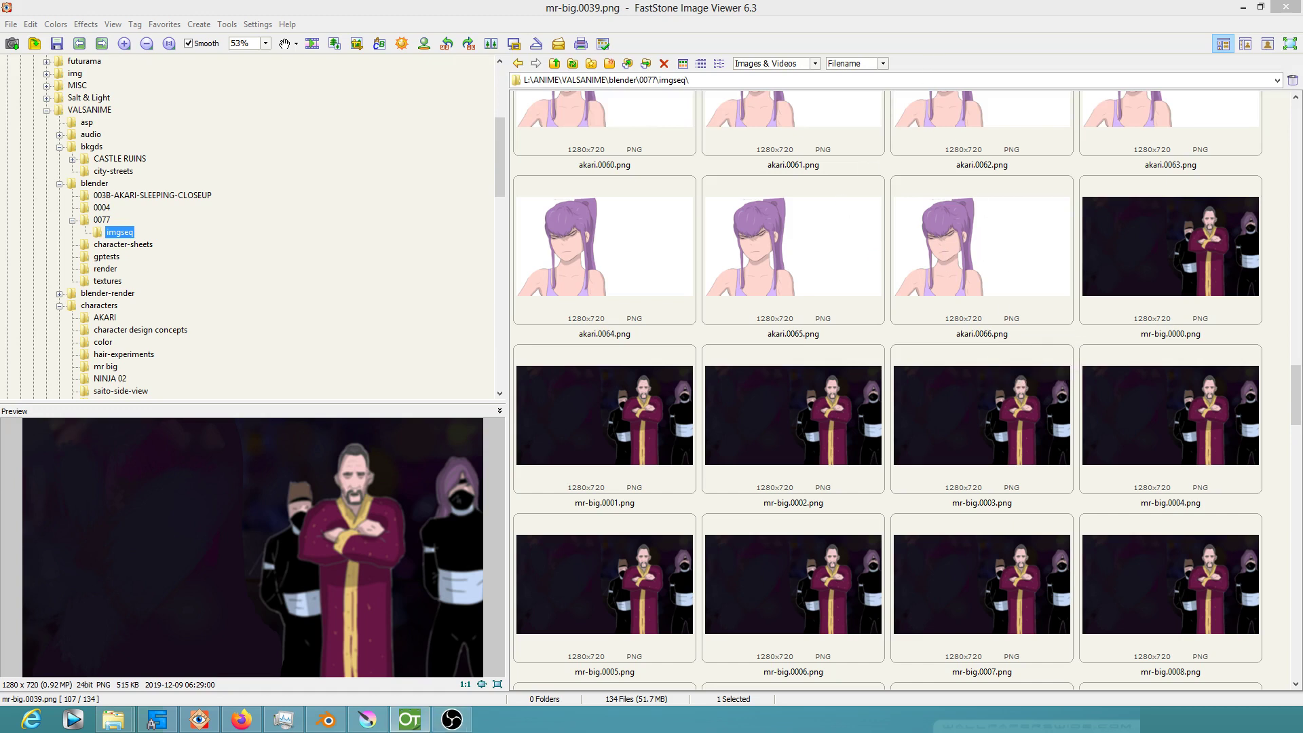
left_click(409, 718)
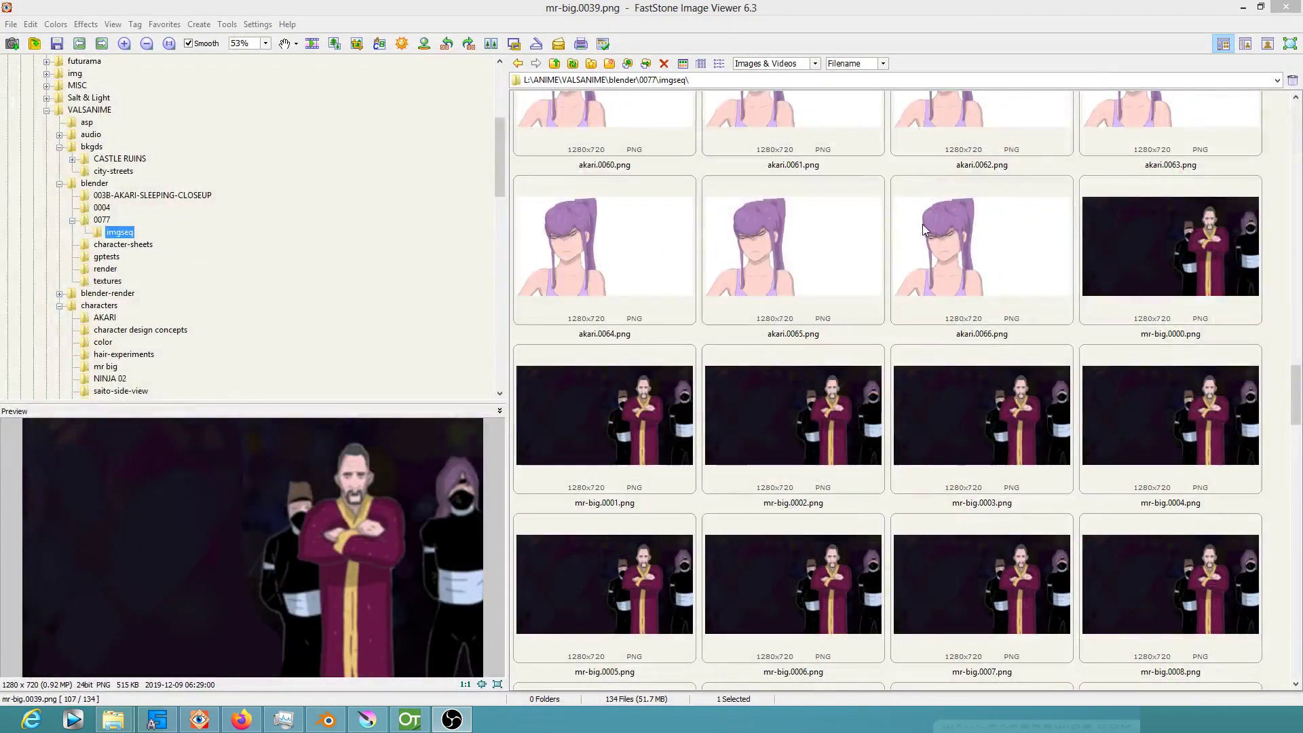
- Find akari.0030.png among the image sequence thumbnails and open it full screen
left_click(922, 223)
scroll(922, 222, "up", 8)
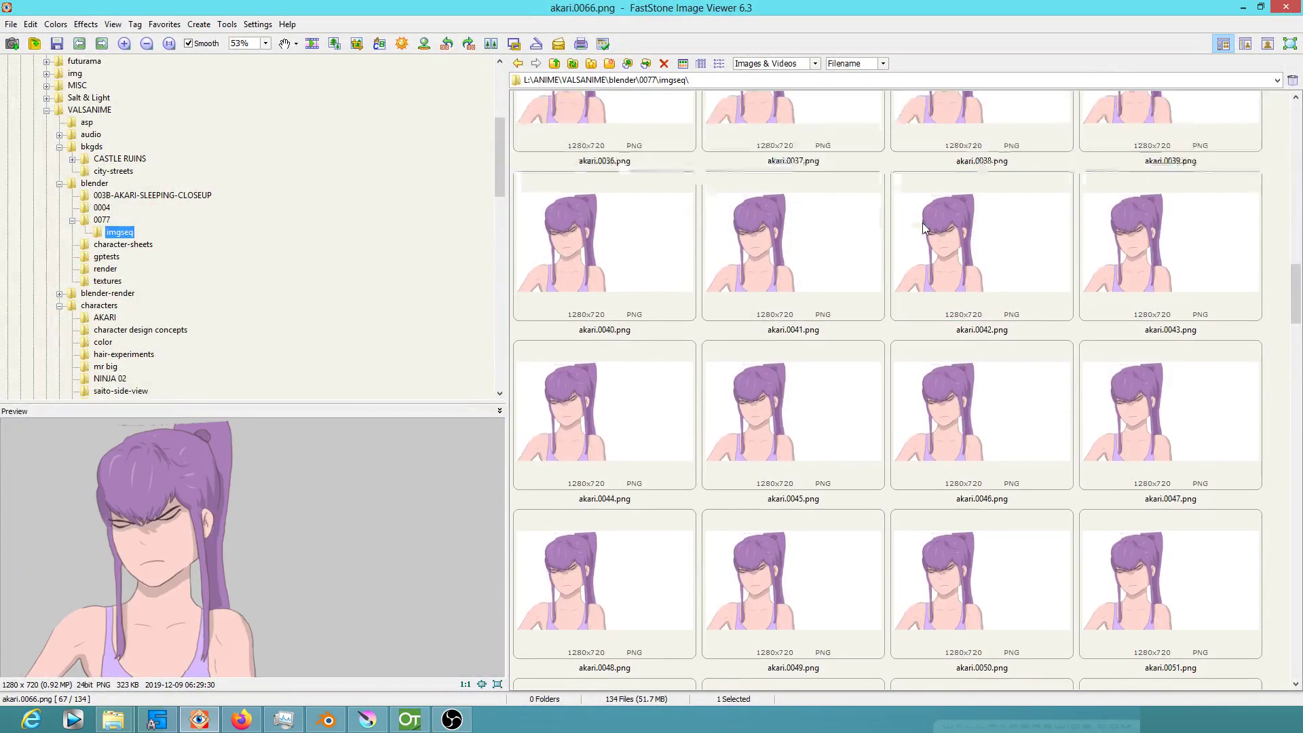
scroll(876, 215, "up", 5)
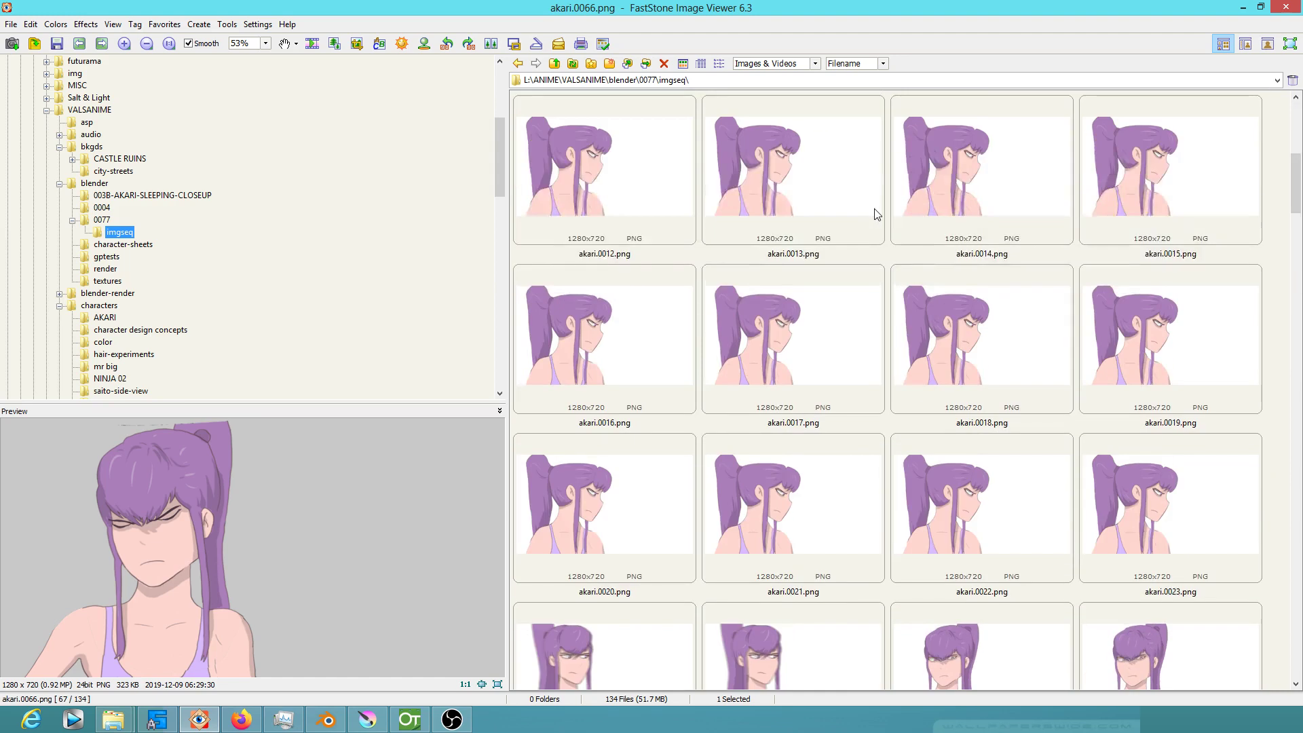
scroll(874, 215, "down", 3)
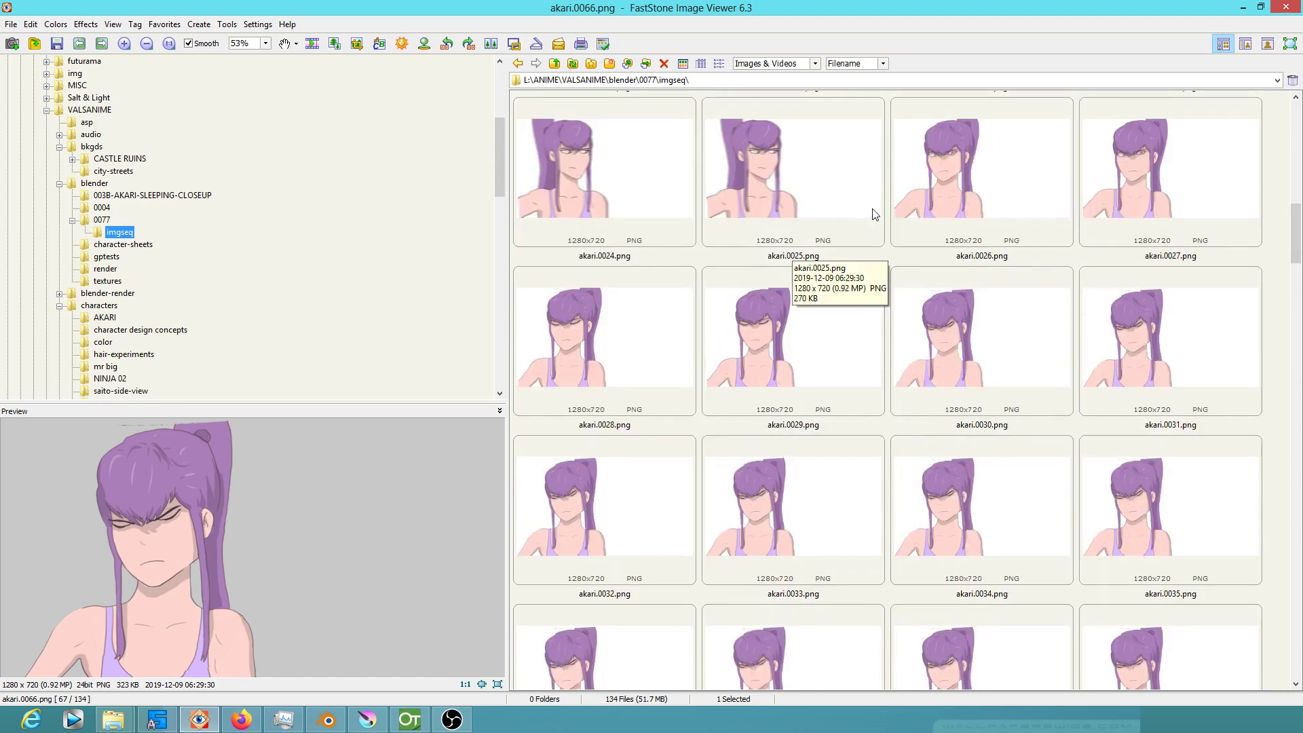
left_click(966, 327)
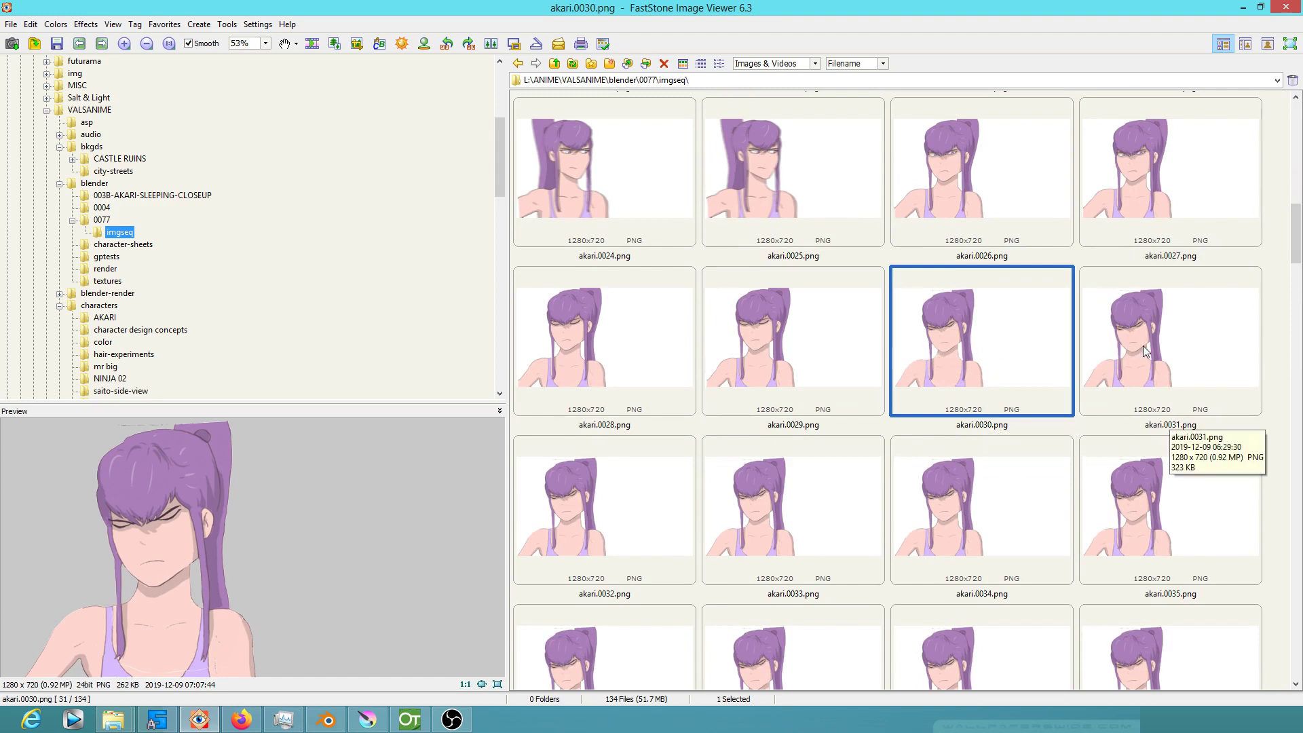
double_click(954, 335)
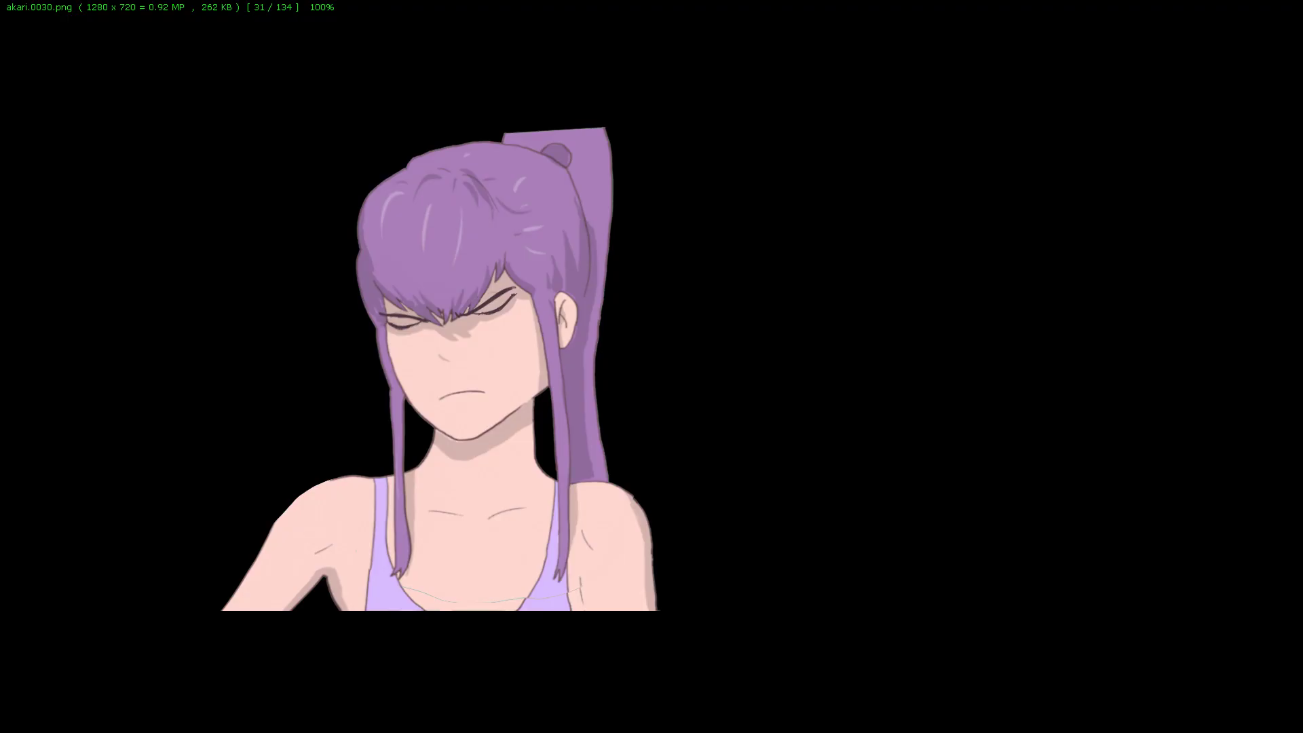
- Compare akari.0030.png with the neighbouring frames around its seam lines, close the full-screen view and return to OpenToonz
key("Right")
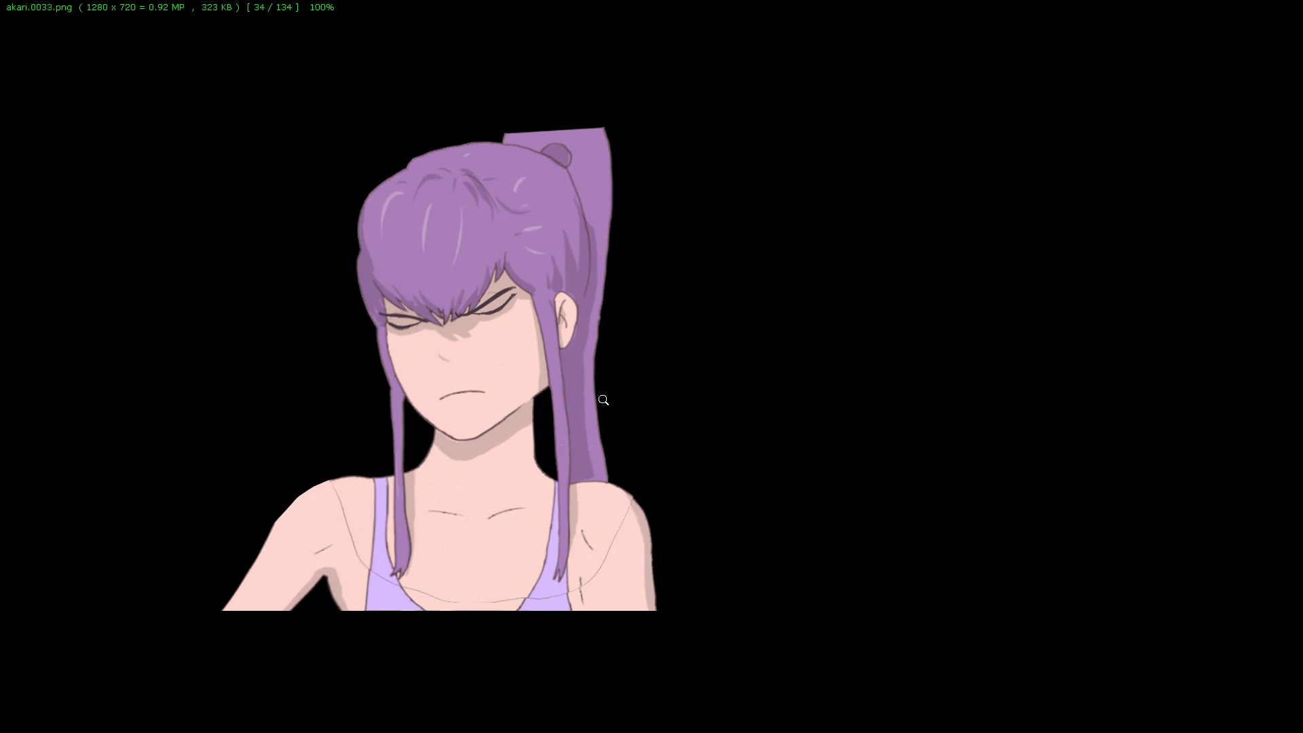
key("Left")
key("Left")
key("Left")
key("Right")
key("Left")
key("Left")
key("Right")
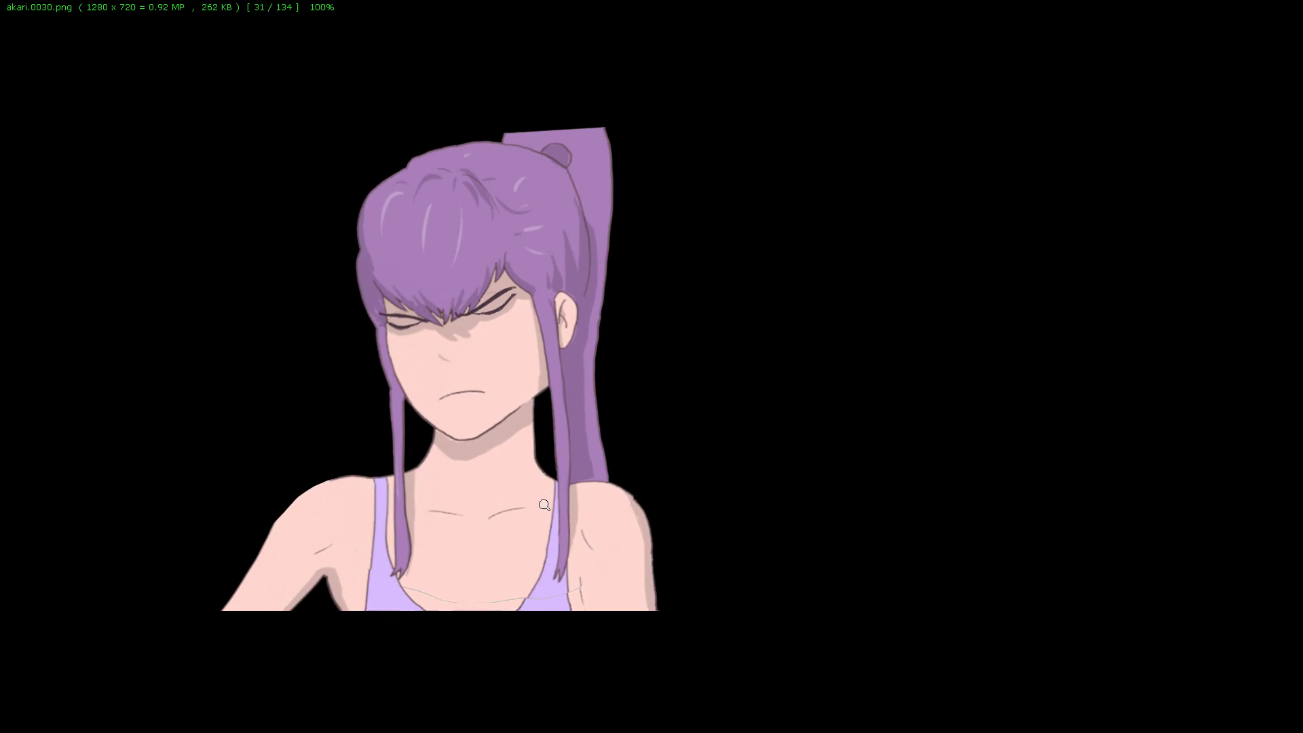
key("Escape")
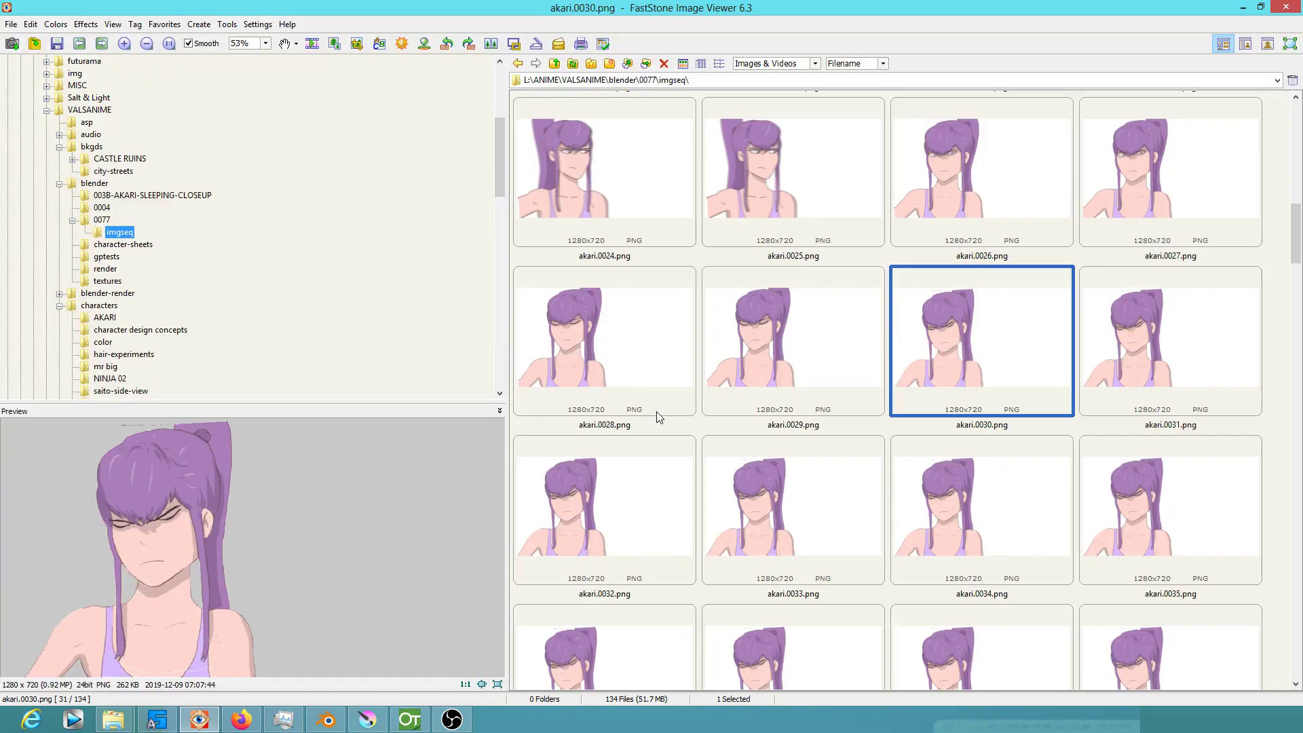
key("super+Down")
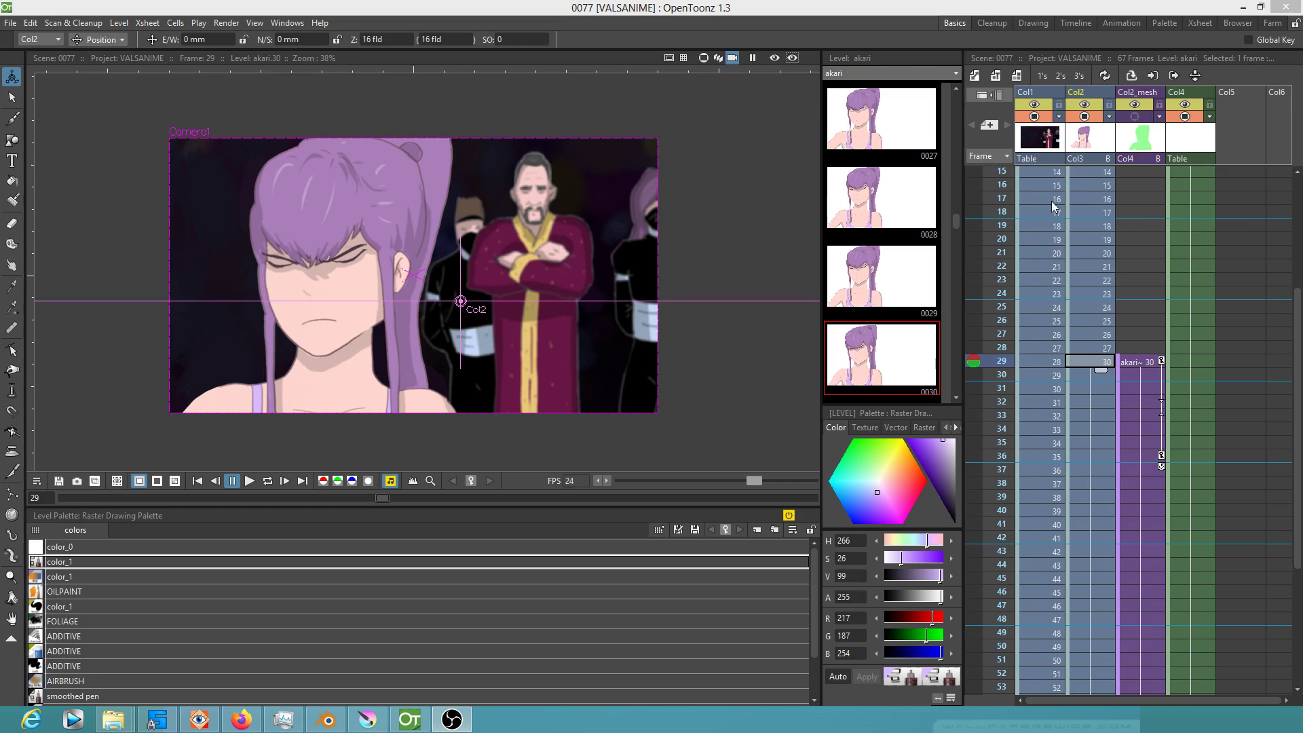
- Select the Col2 column and scrub the scene back to frame 1
left_click(1091, 139)
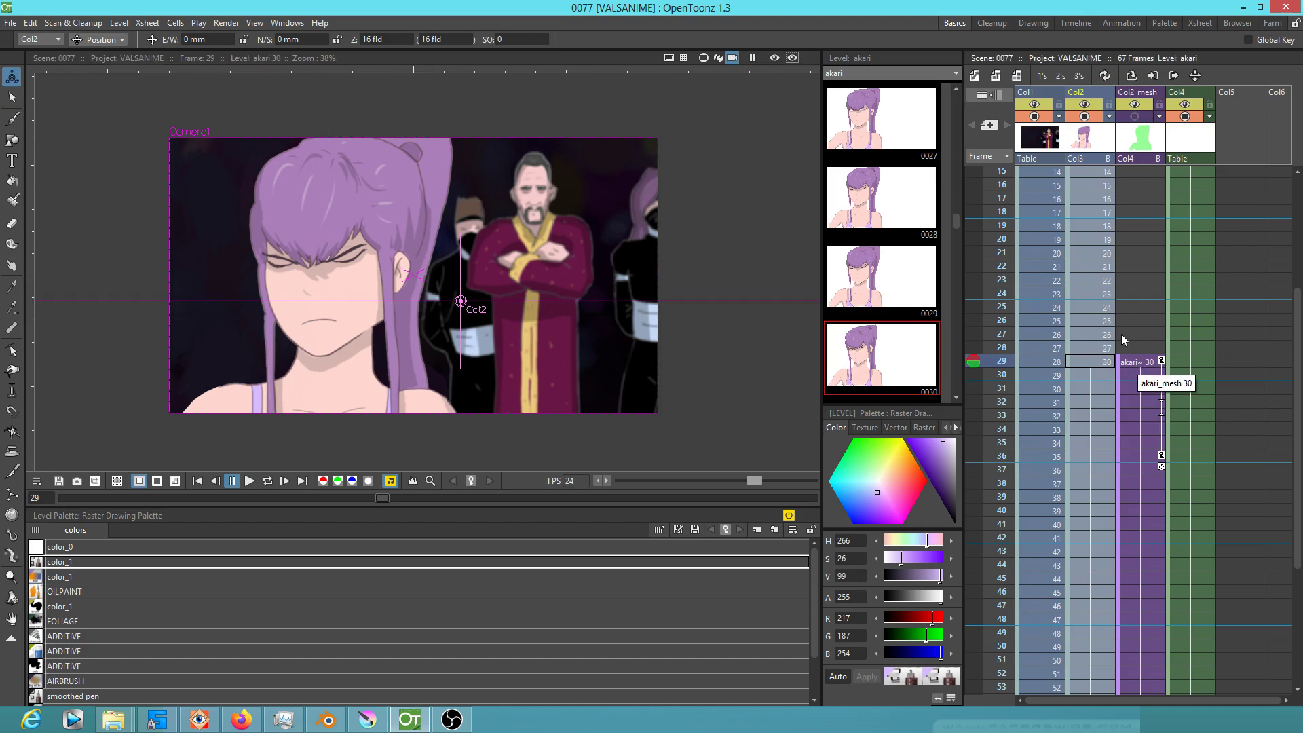
scroll(1089, 189, "up", 5)
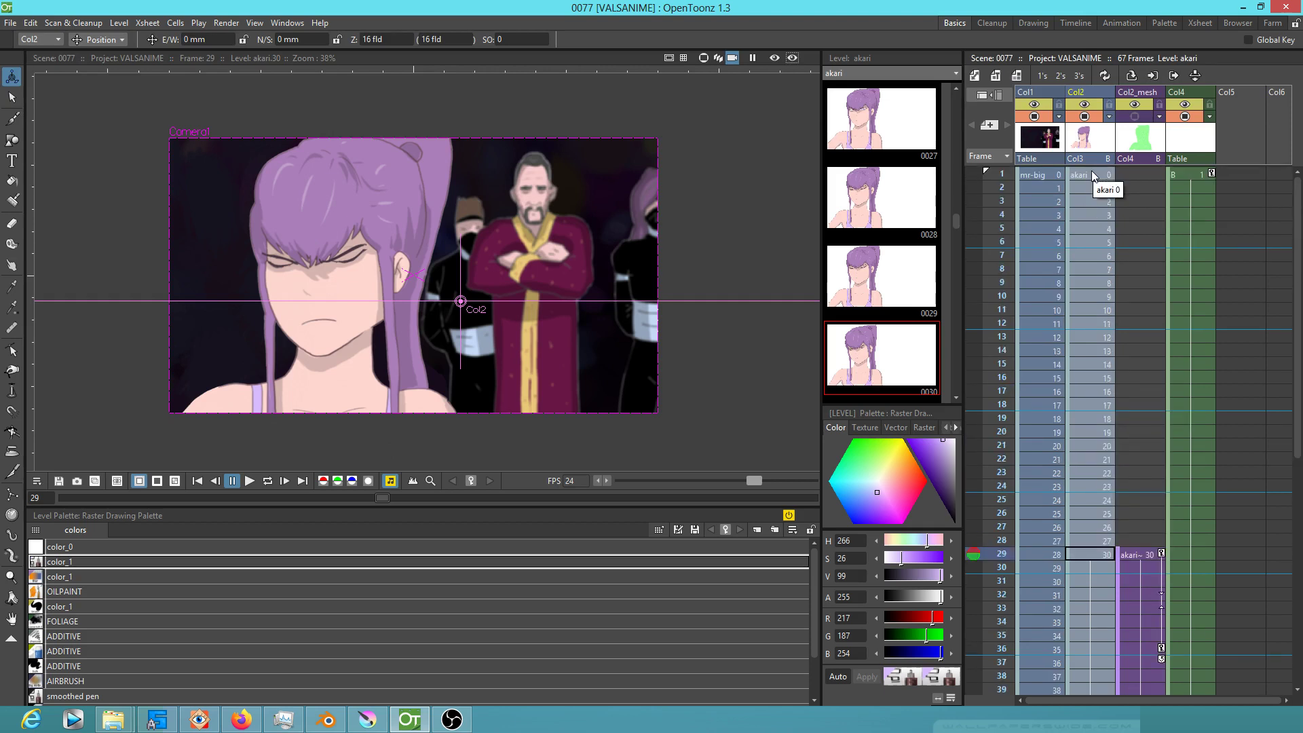
left_click(1002, 405)
mouse_move(1004, 422)
left_mouse_down()
mouse_move(1005, 577)
mouse_move(1038, 175)
left_mouse_up()
- In the Stage Schematic, try linking the Col2 mesh node directly to Table instead of Col4, and restore its link to Col4
left_click(1188, 142)
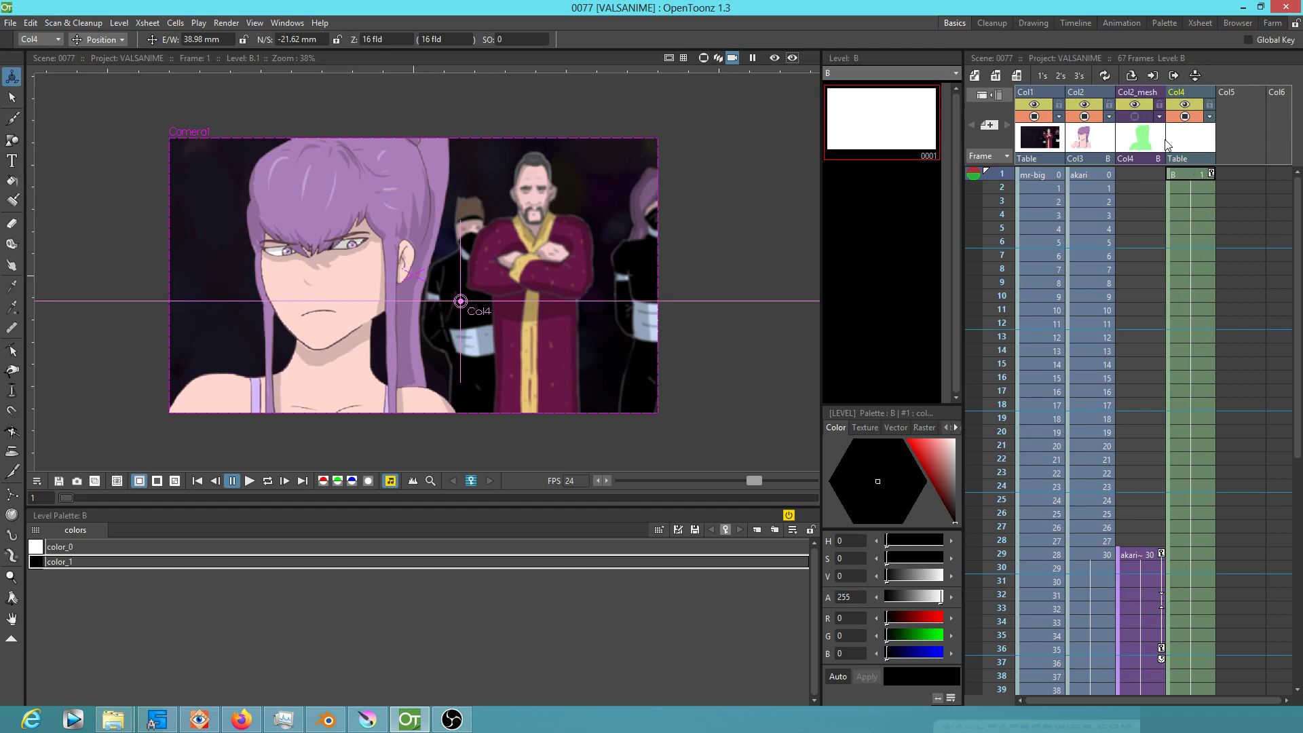
key("alt+s")
left_click_drag(516, 323, 519, 304)
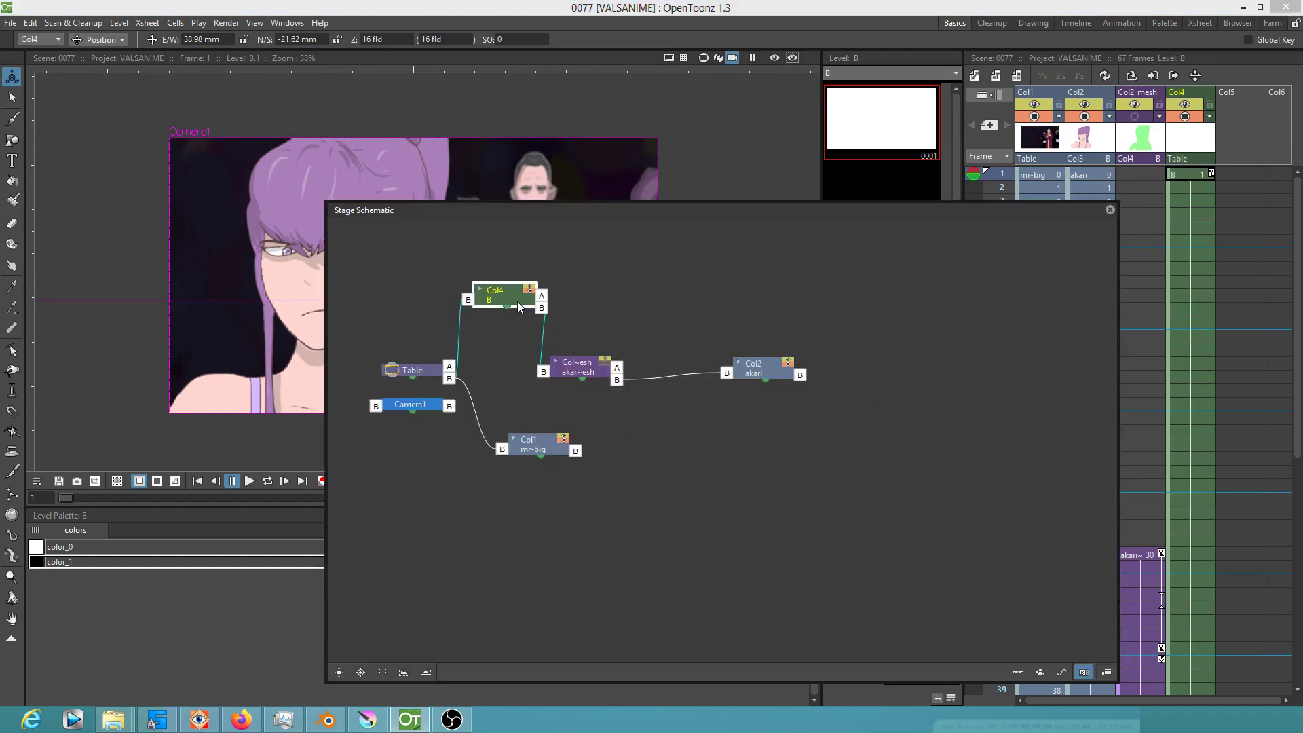
left_click_drag(544, 373, 443, 385)
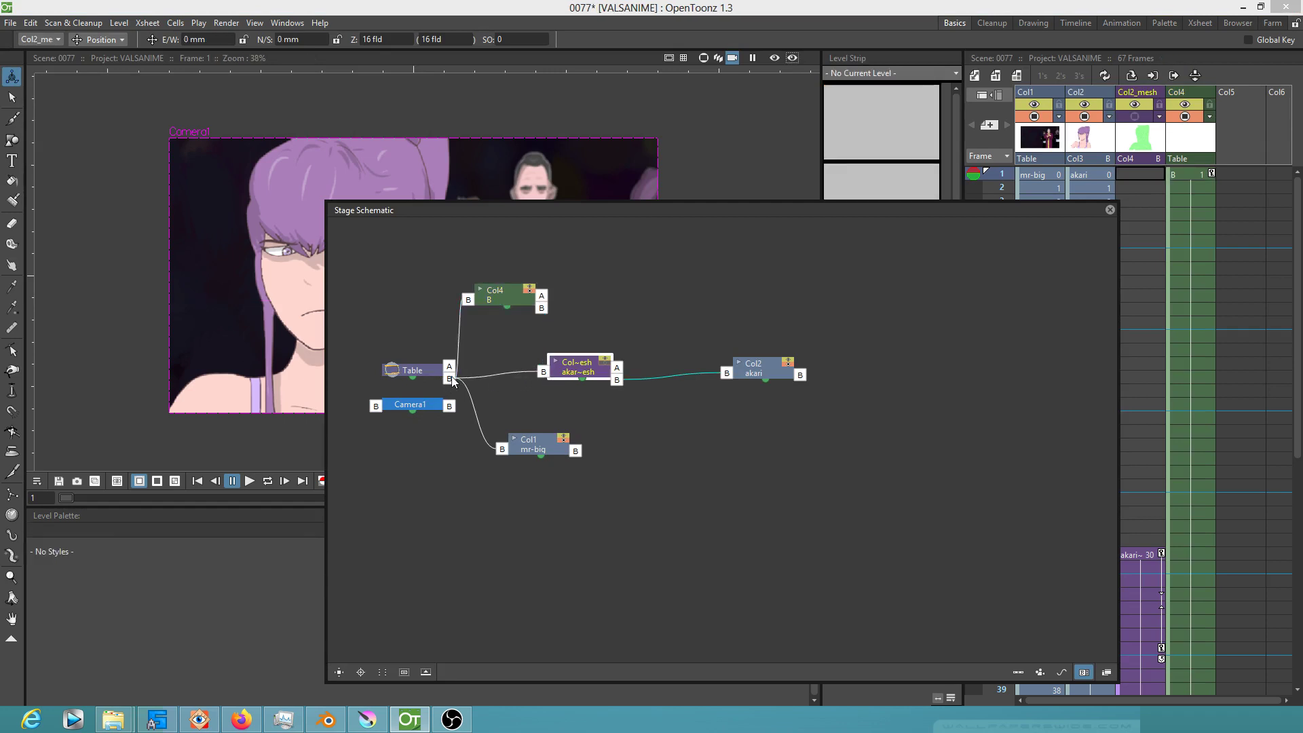
left_click_drag(592, 211, 703, 192)
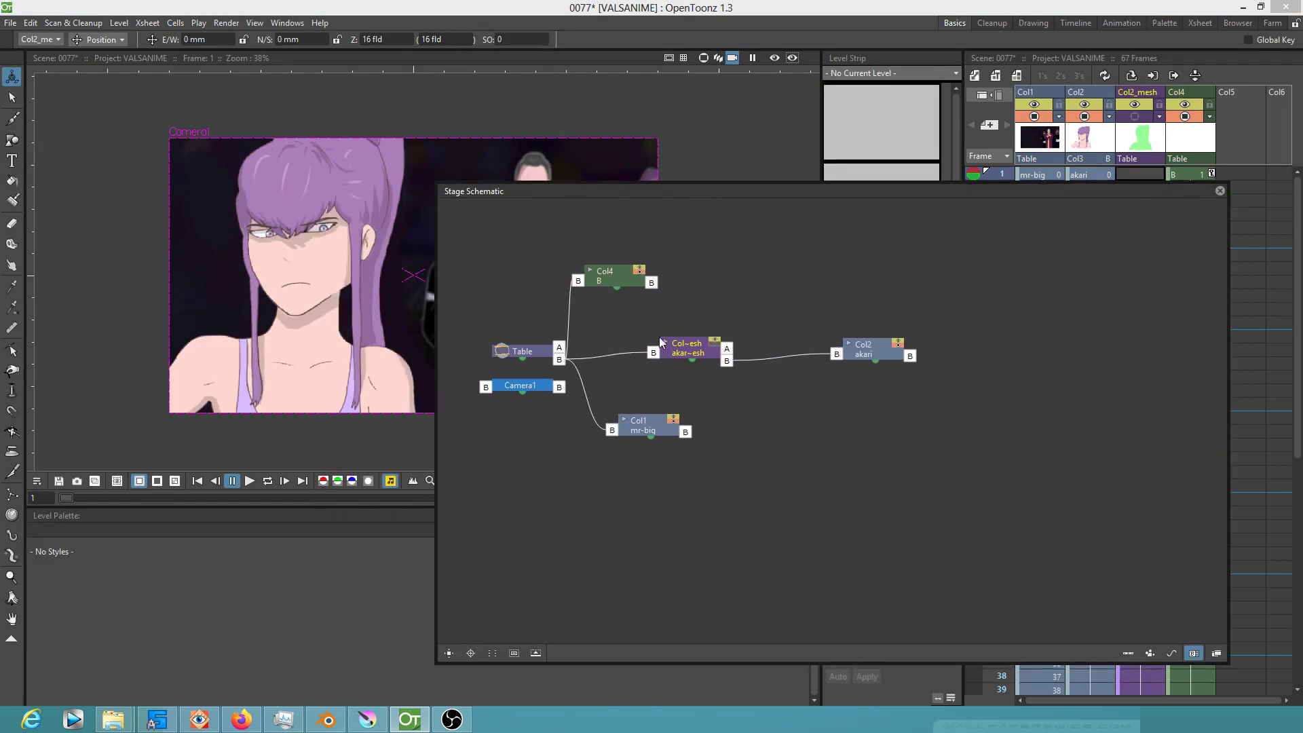
left_click_drag(657, 353, 654, 283)
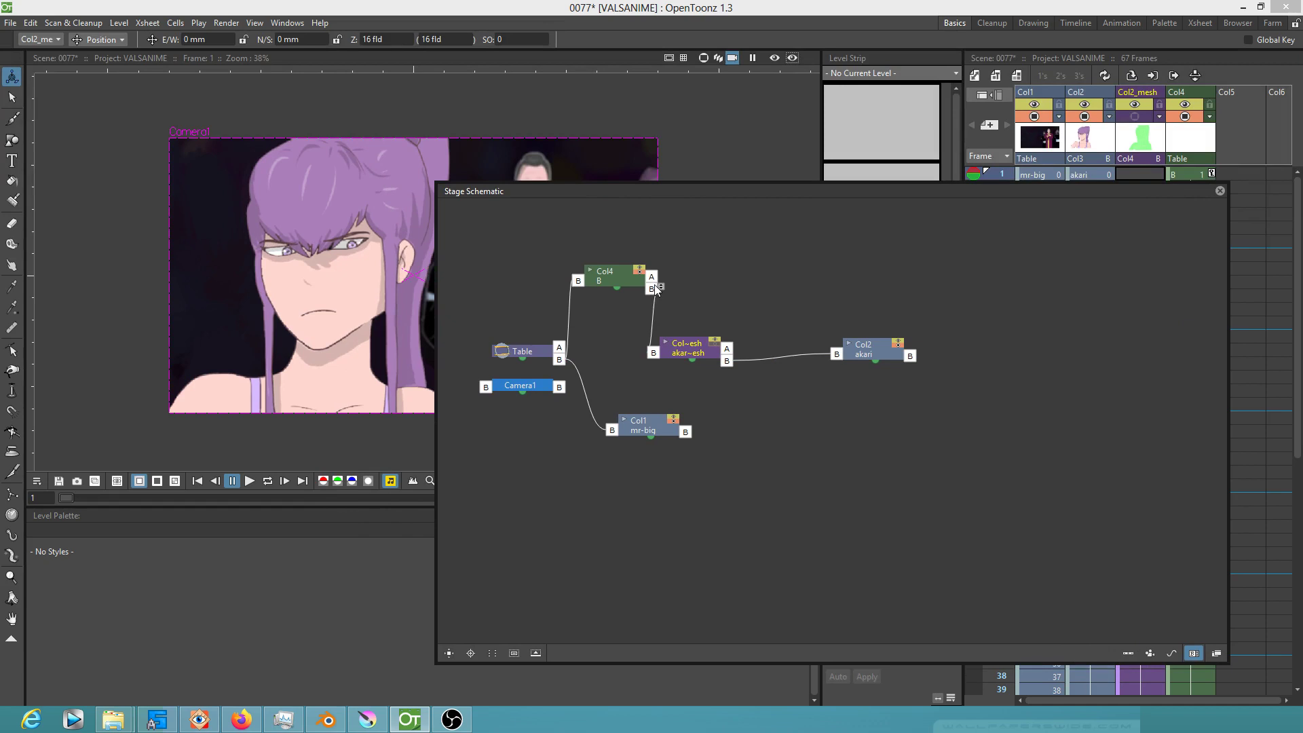
left_click(1219, 191)
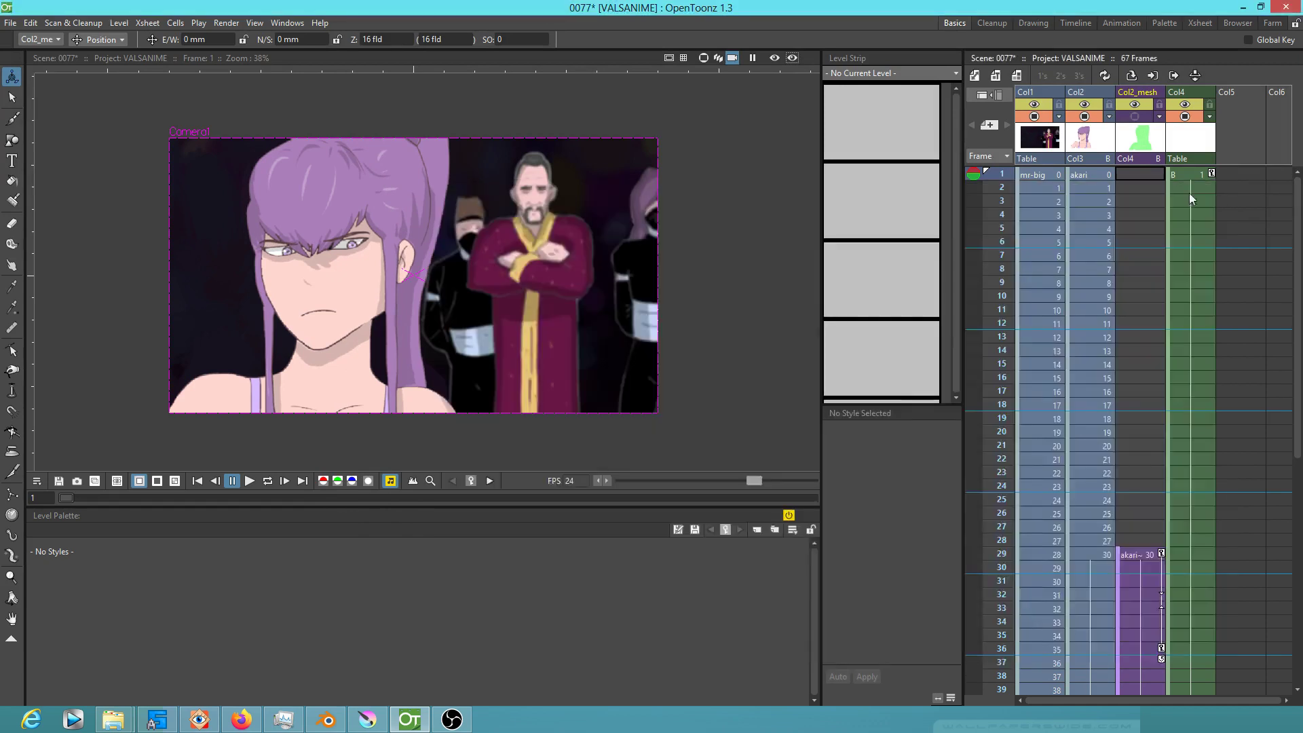
- Check Col2 at frames 1 and 29, open akari drawing 30 on its own and browse the drawings after it
left_click(1082, 173)
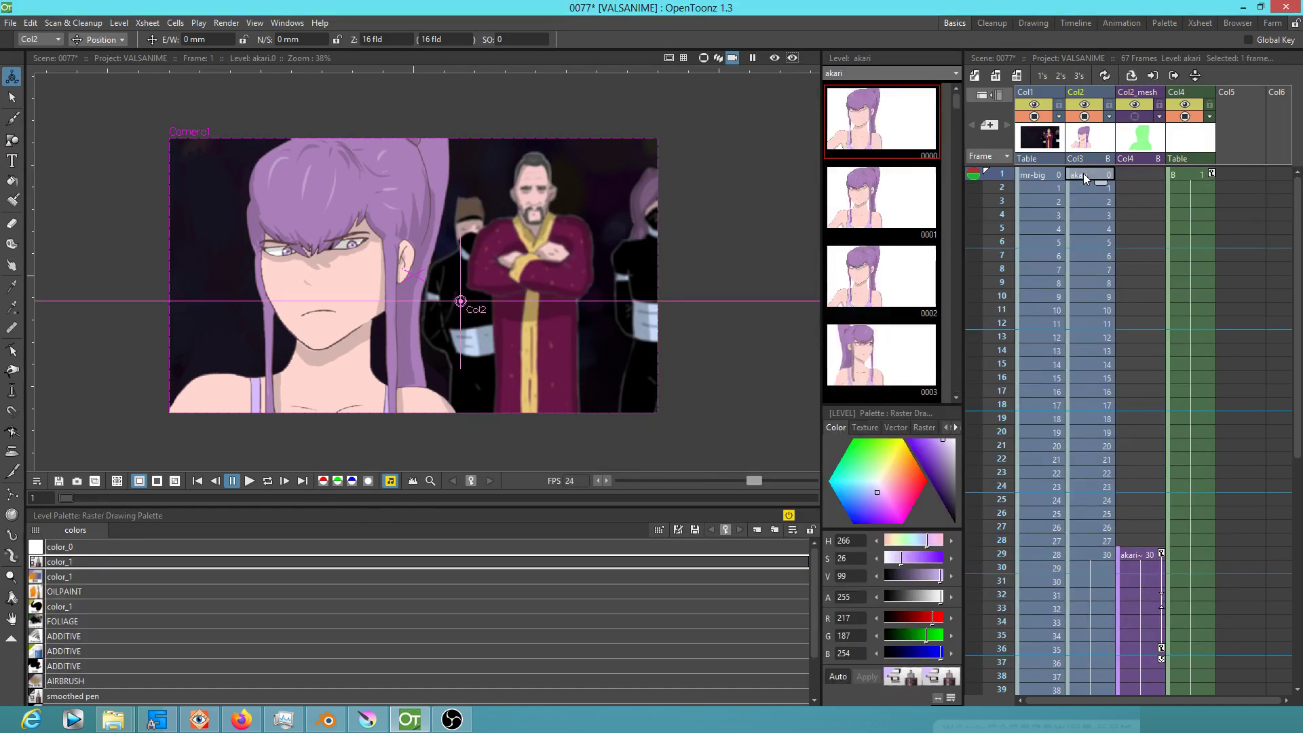
left_click(1083, 552)
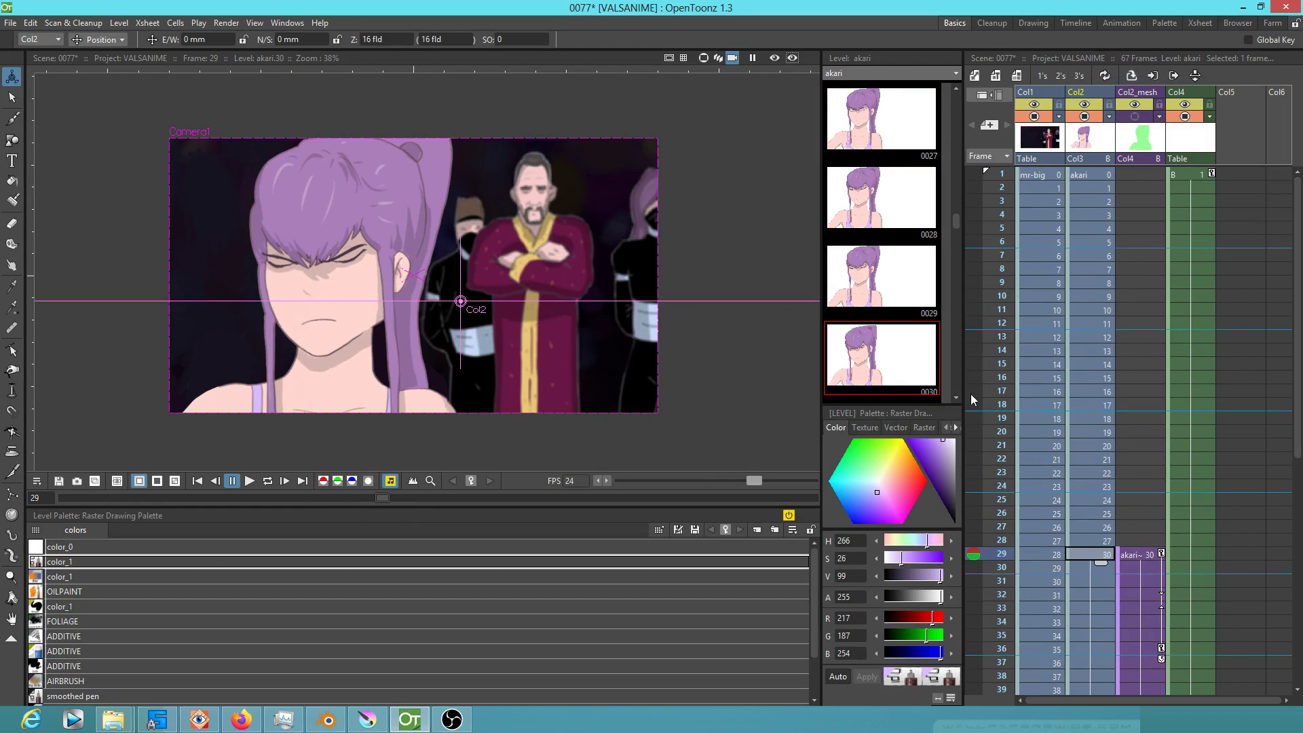
left_click(889, 279)
left_click(882, 339)
scroll(494, 199, "up", 3)
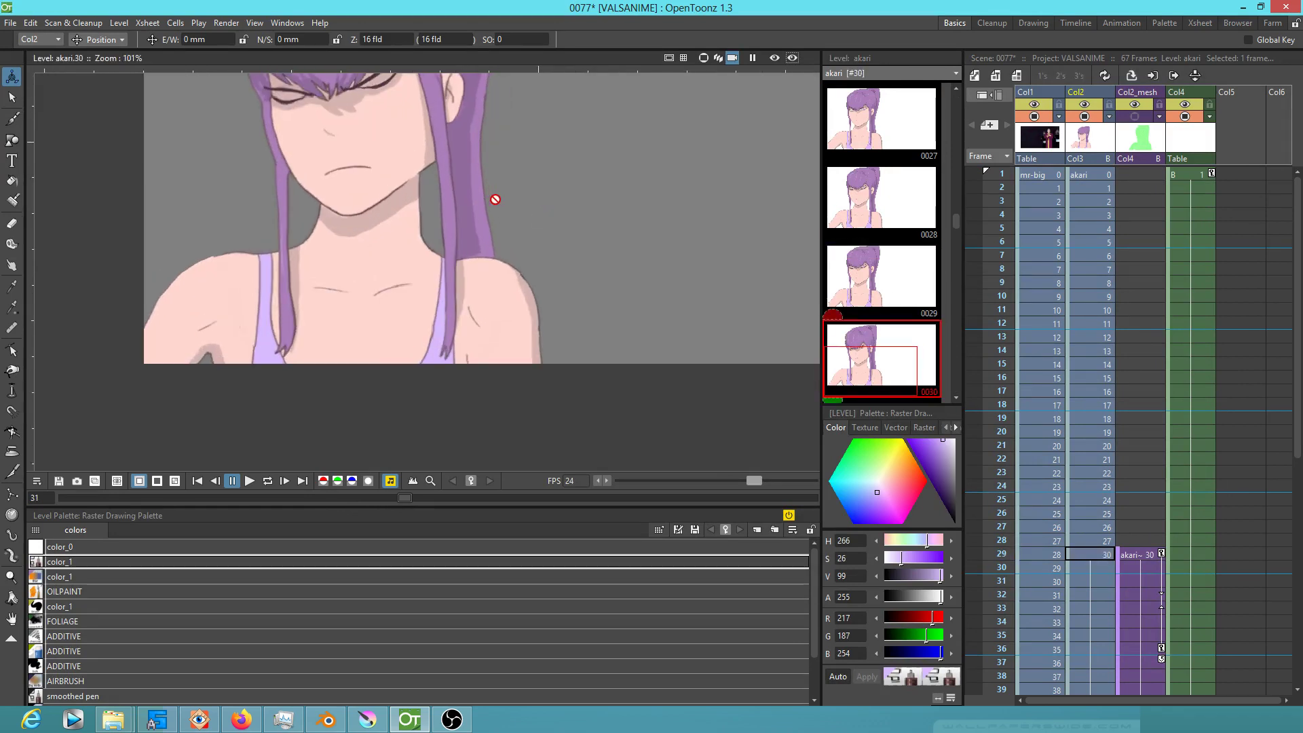
scroll(880, 369, "down", 5)
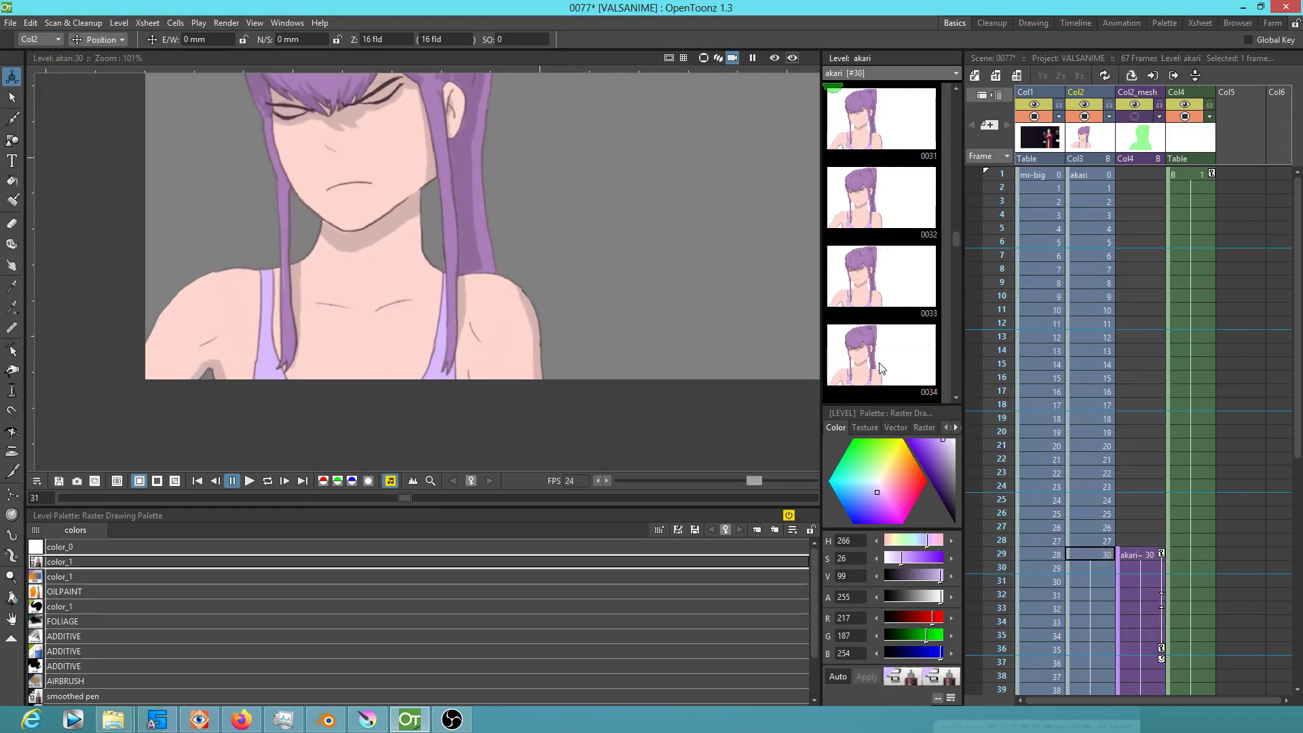
scroll(883, 366, "up", 4)
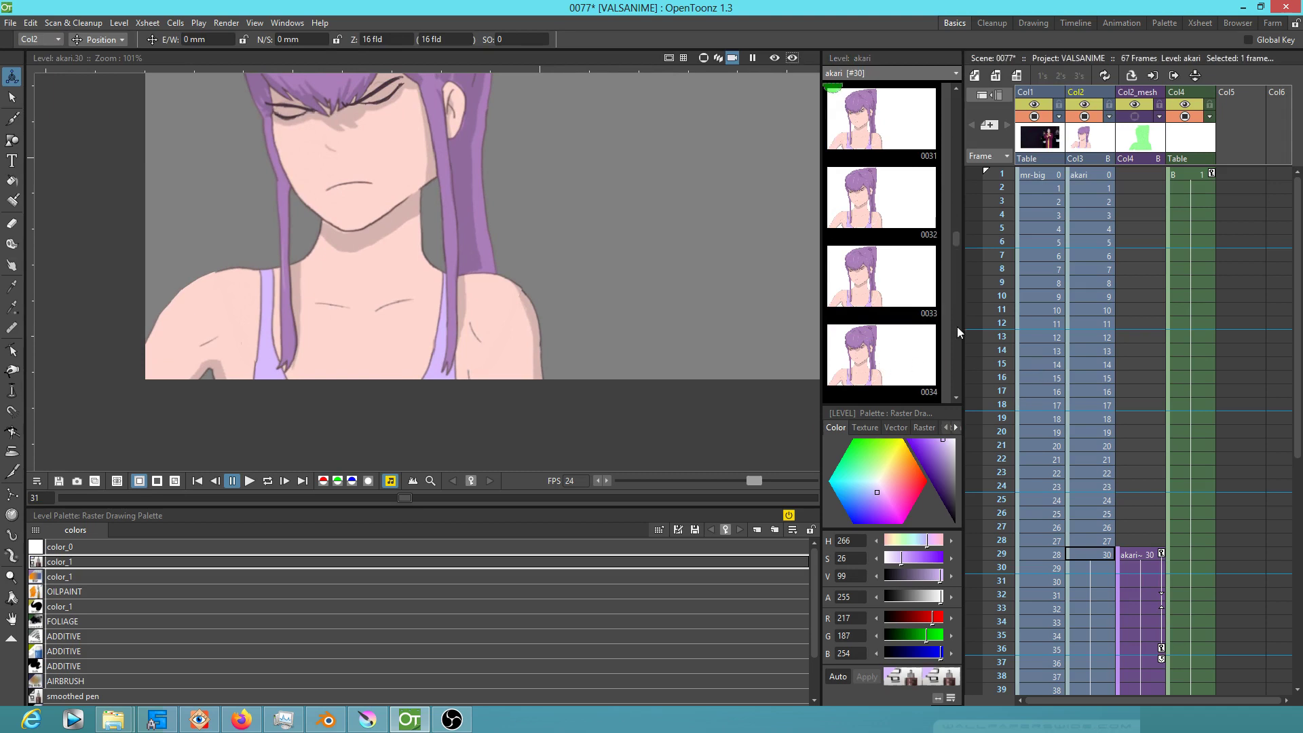
- Examine the whole retouched akari drawing 30, from the head down to the shoulders
scroll(845, 299, "up", 4)
left_click_drag(448, 211, 410, 276)
scroll(416, 270, "down", 2)
left_click_drag(517, 214, 471, 322)
scroll(535, 242, "up", 1)
left_click_drag(535, 242, 582, 261)
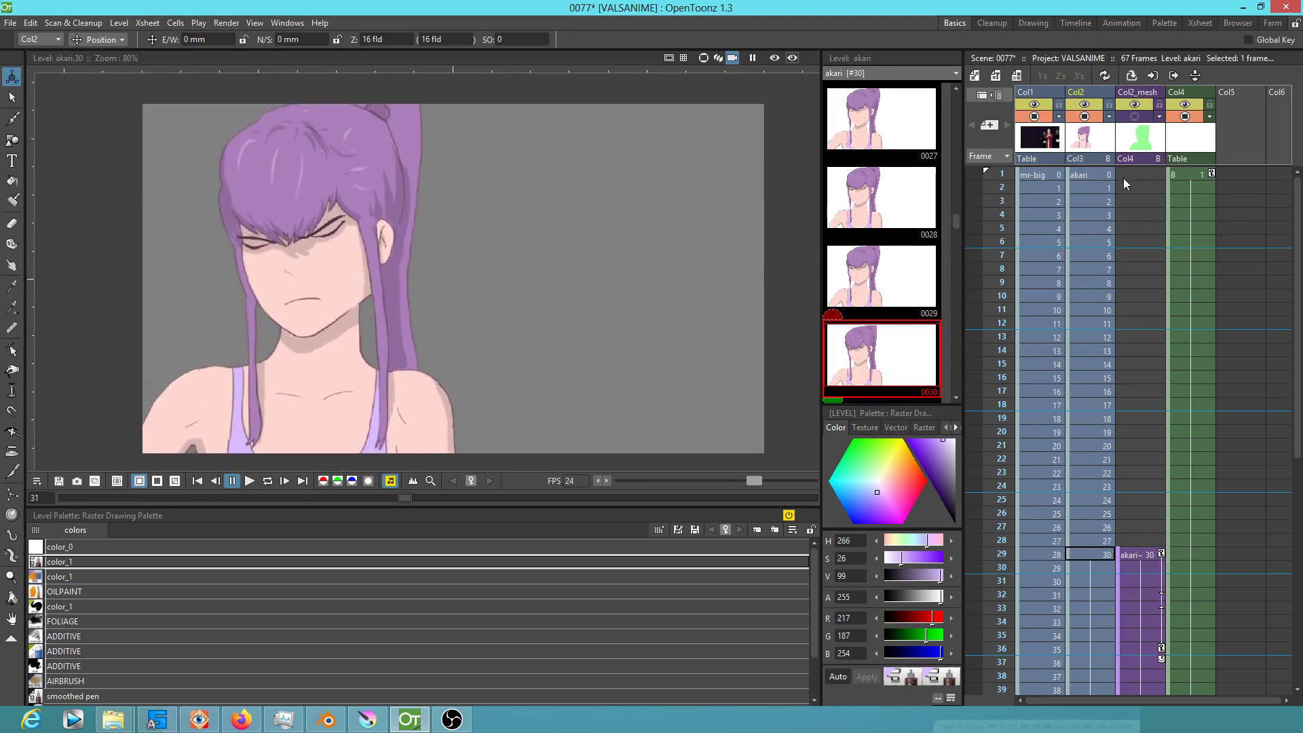
- Return to the full scene at frame 1, play it in a loop, and scrub frames 29 to 35 to review the mesh movement
left_click(1092, 175)
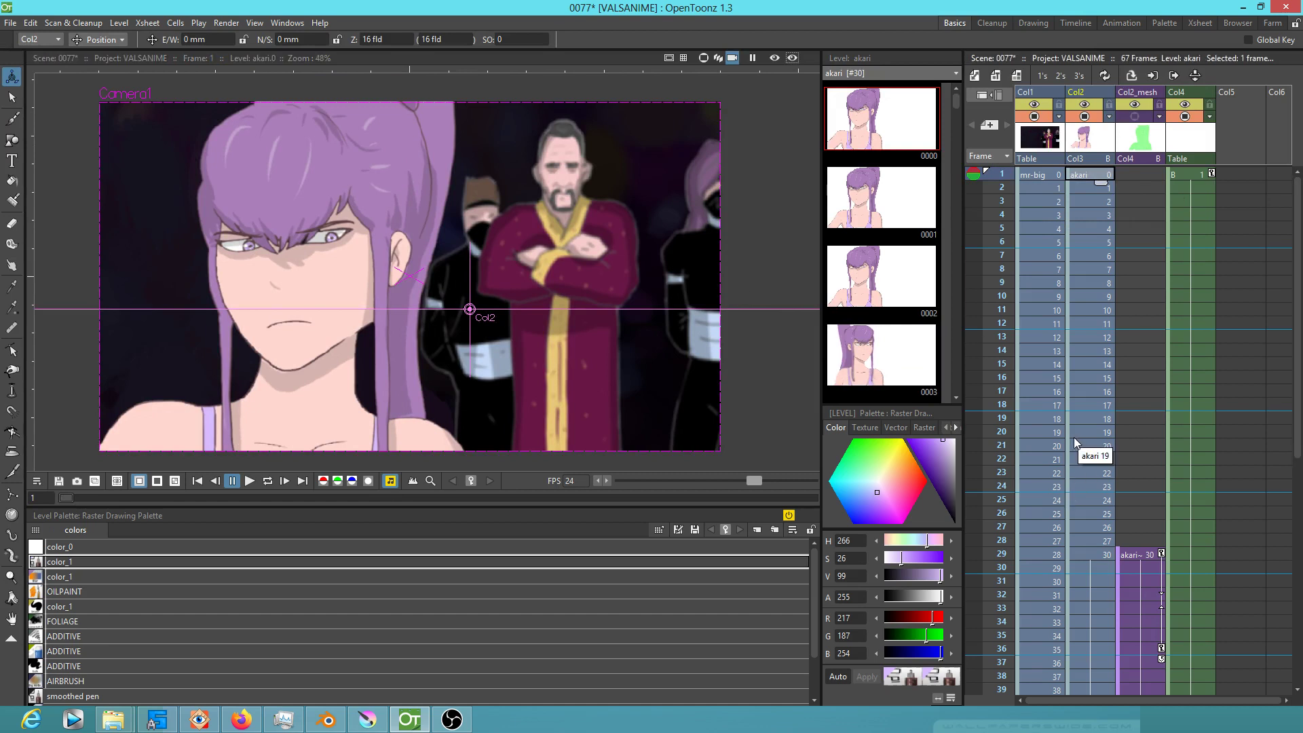
left_click(1050, 177)
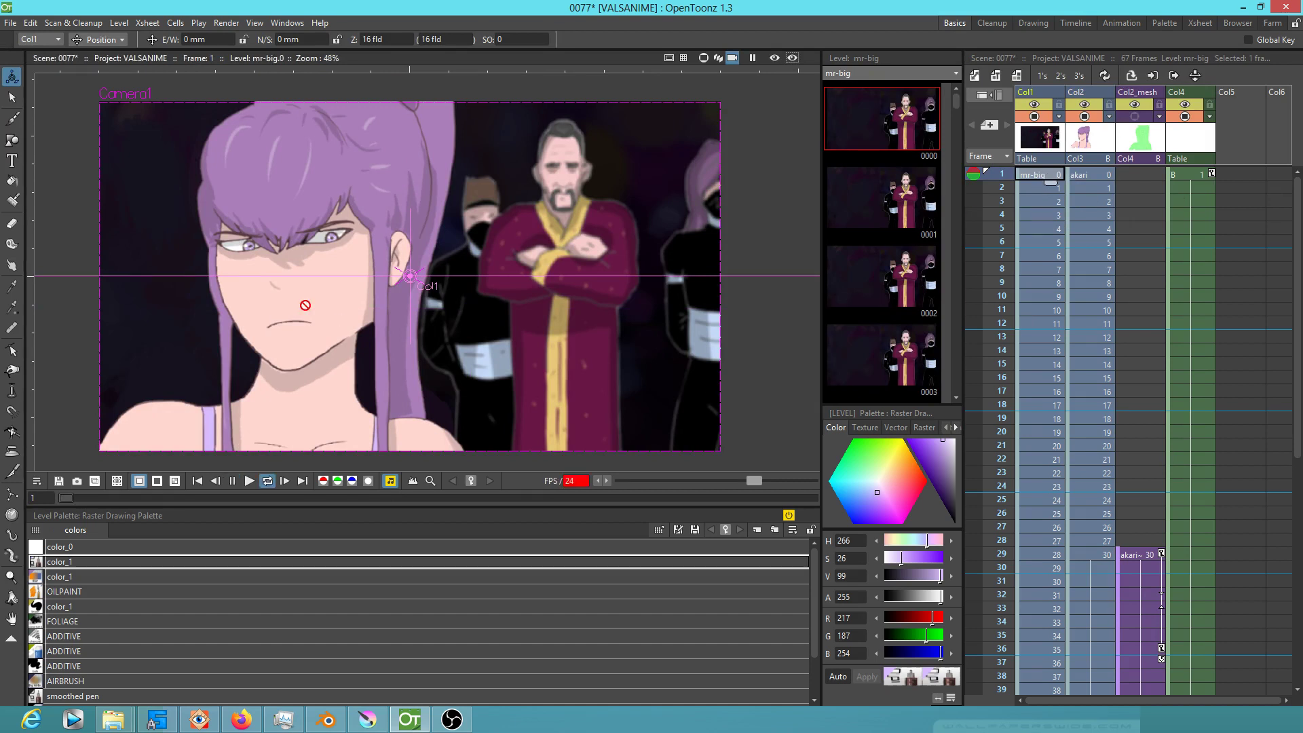
key("l")
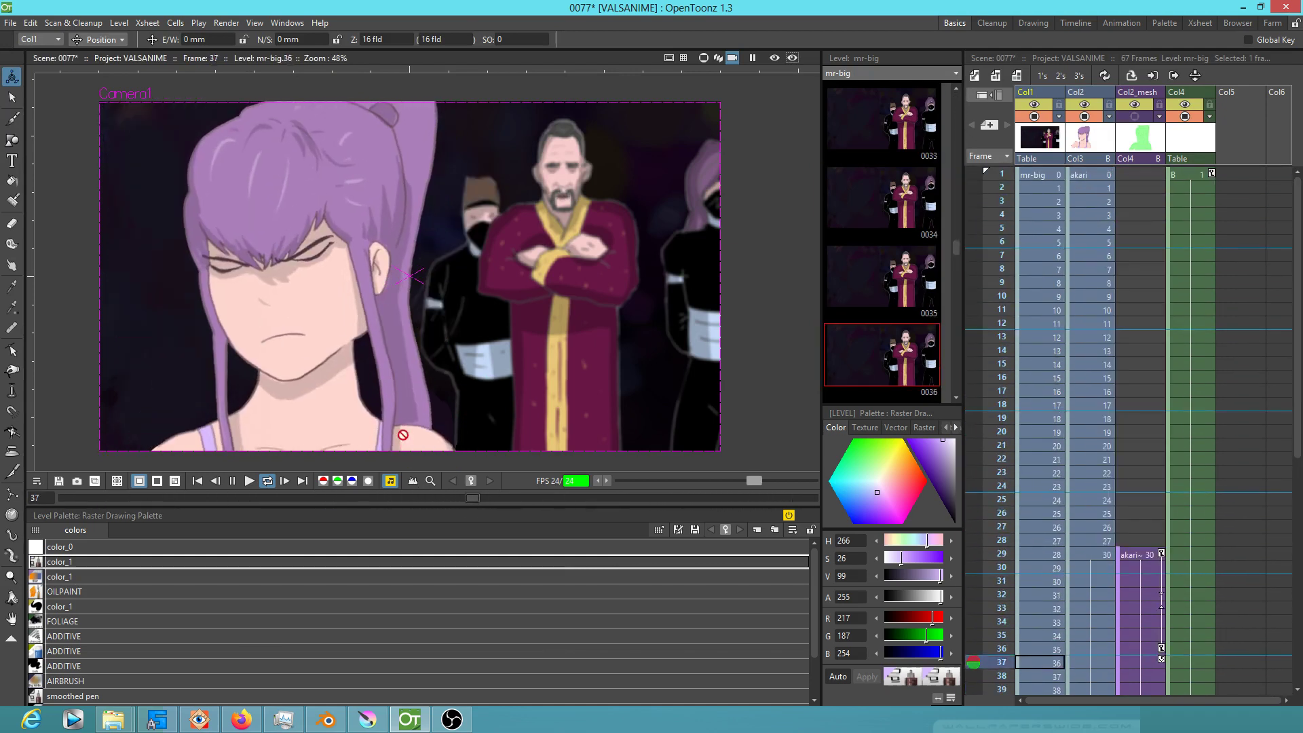
key("shift+p")
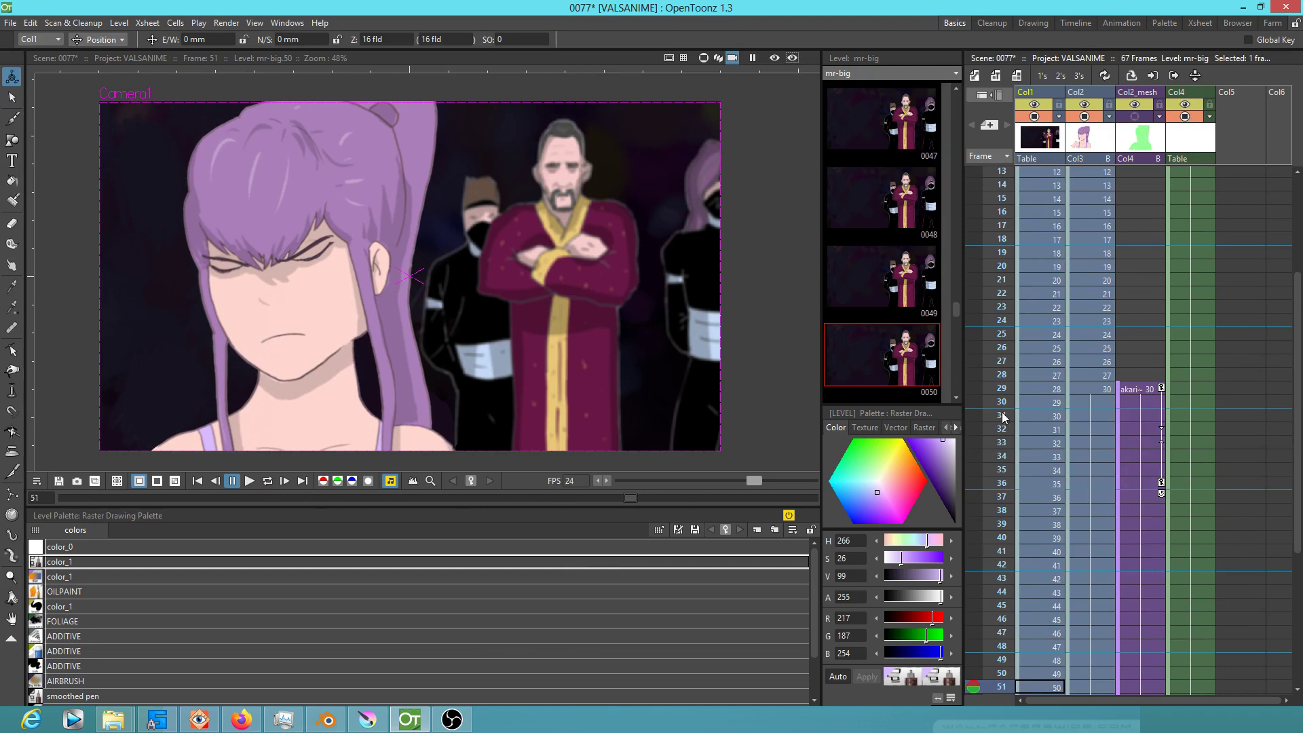
left_click_drag(1003, 333, 1016, 390)
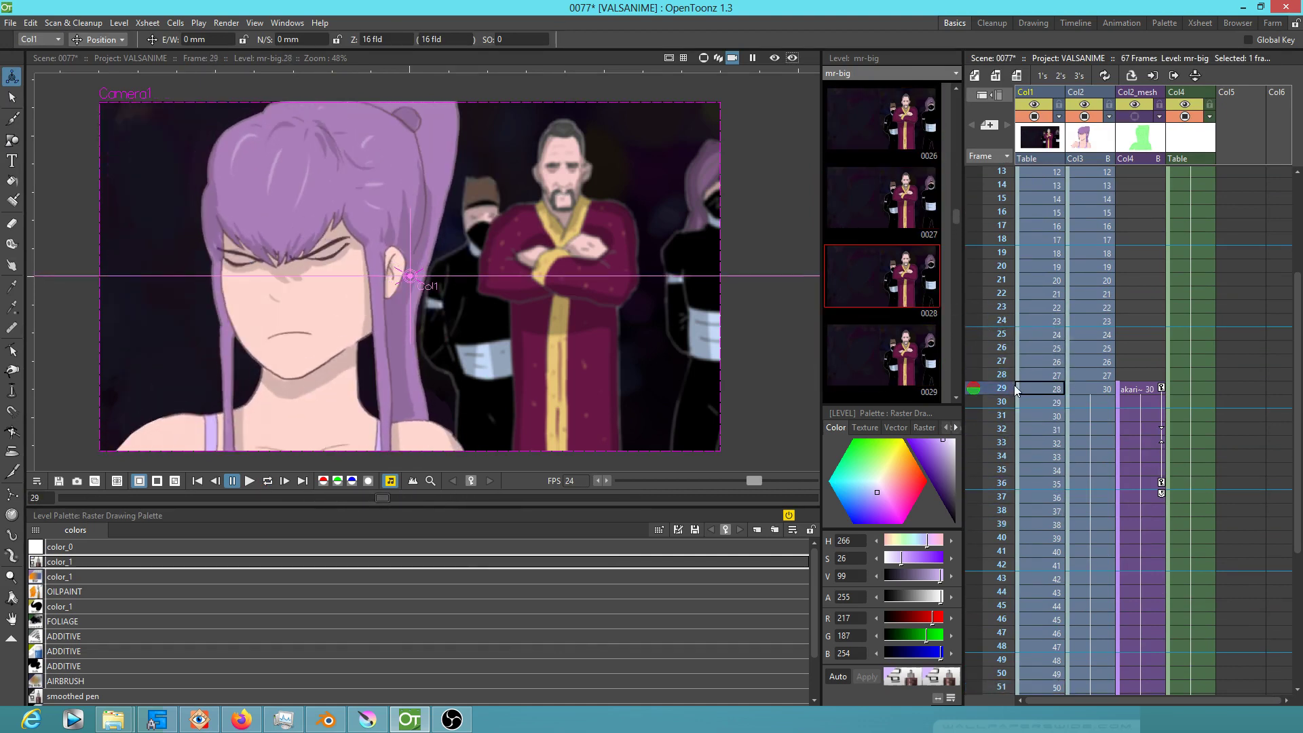
left_click_drag(1015, 390, 1035, 469)
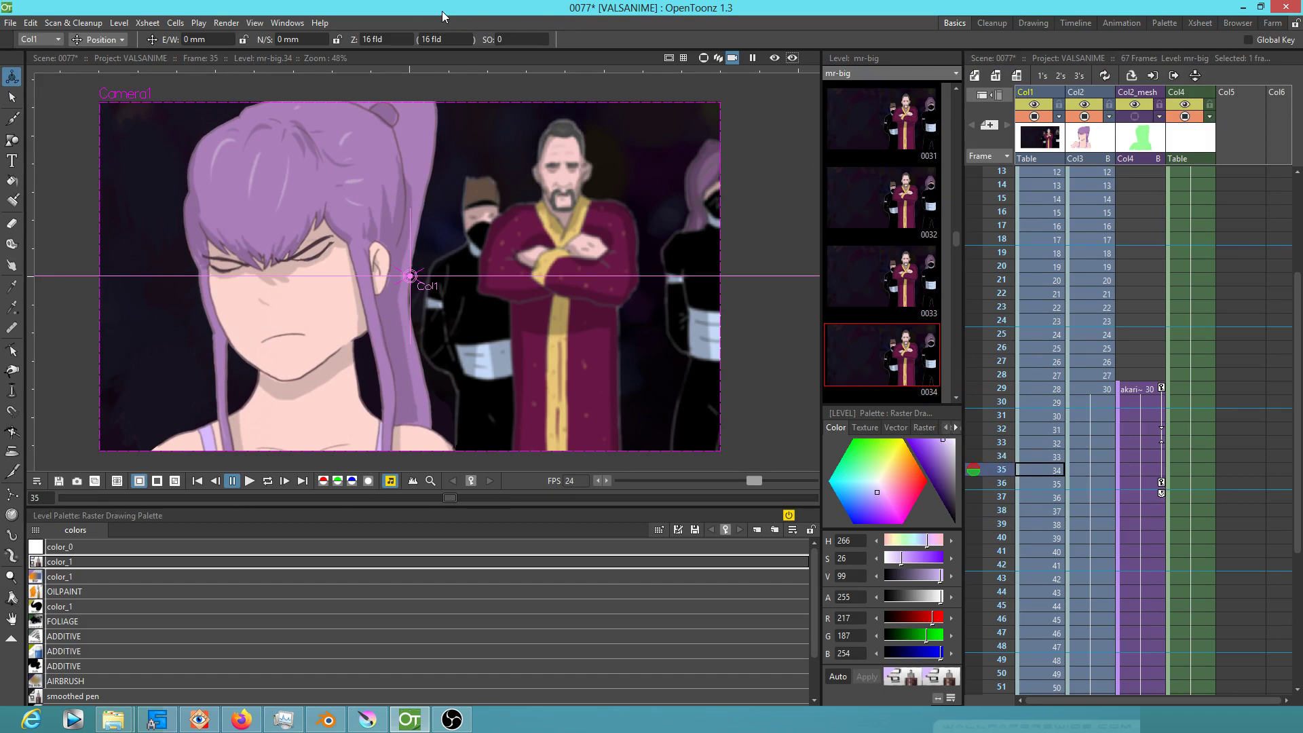
- Preview-render the scene and save the flipbook as 0077.mp4 in the project's render folder
key("ctrl+r")
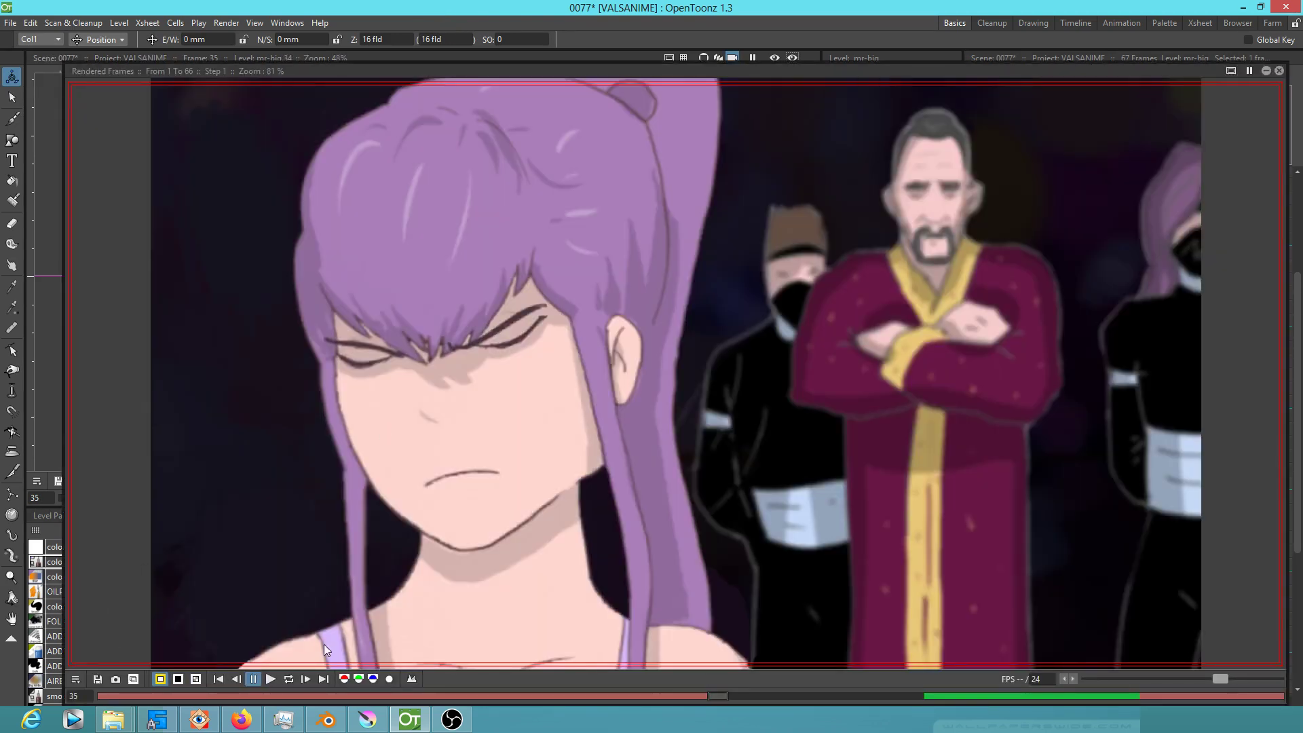
left_click(97, 679)
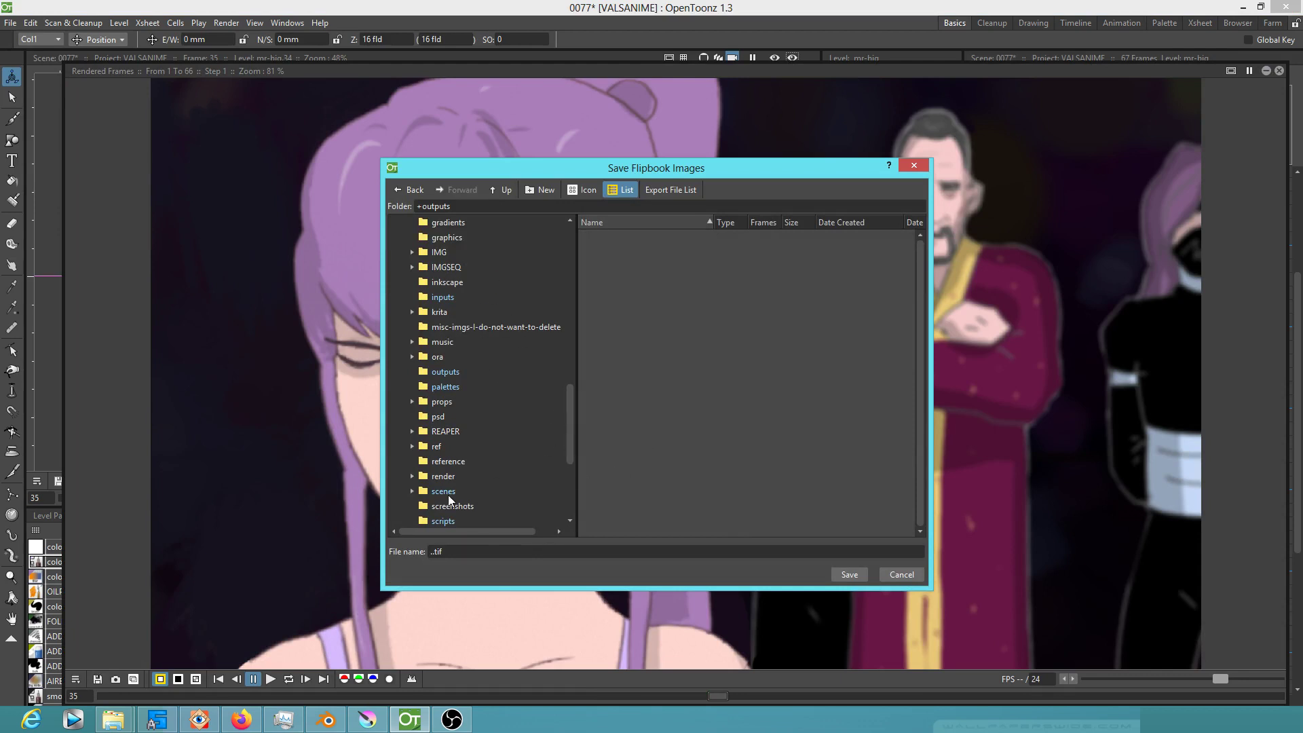
left_click(444, 476)
left_click_drag(472, 548, 352, 538)
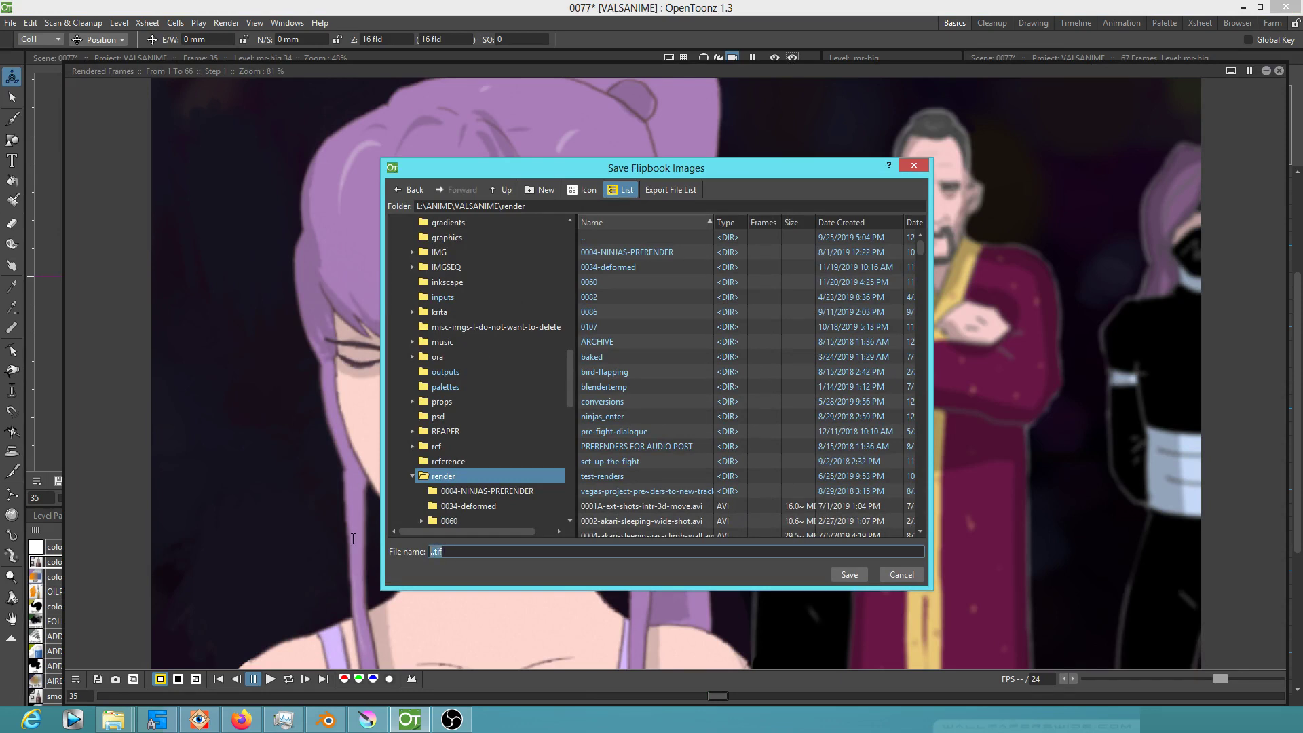
type("0077.mp4")
left_click(846, 576)
left_click(630, 374)
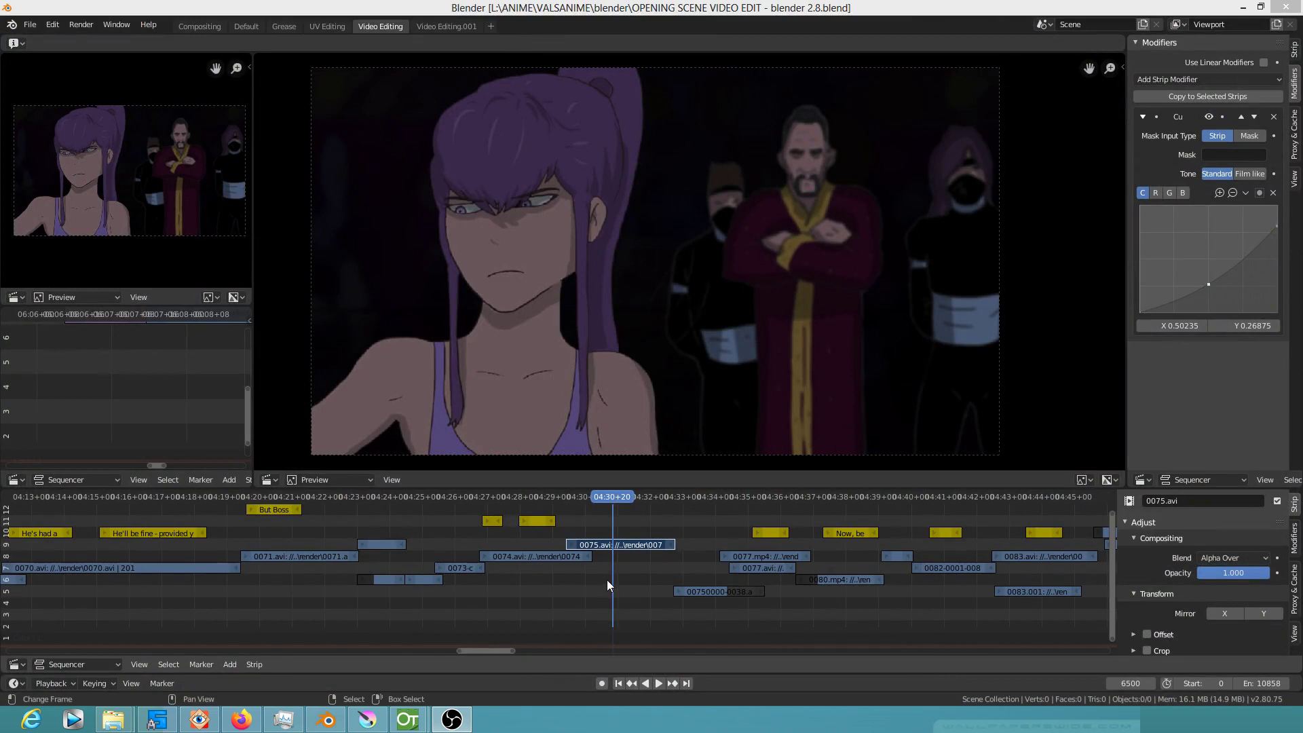
- In Blender's video sequencer, move the playhead to frame 6605 and select the 0077.mp4 strip
scroll(608, 580, "up", 4)
scroll(608, 575, "down", 1)
left_click_drag(650, 587, 848, 584)
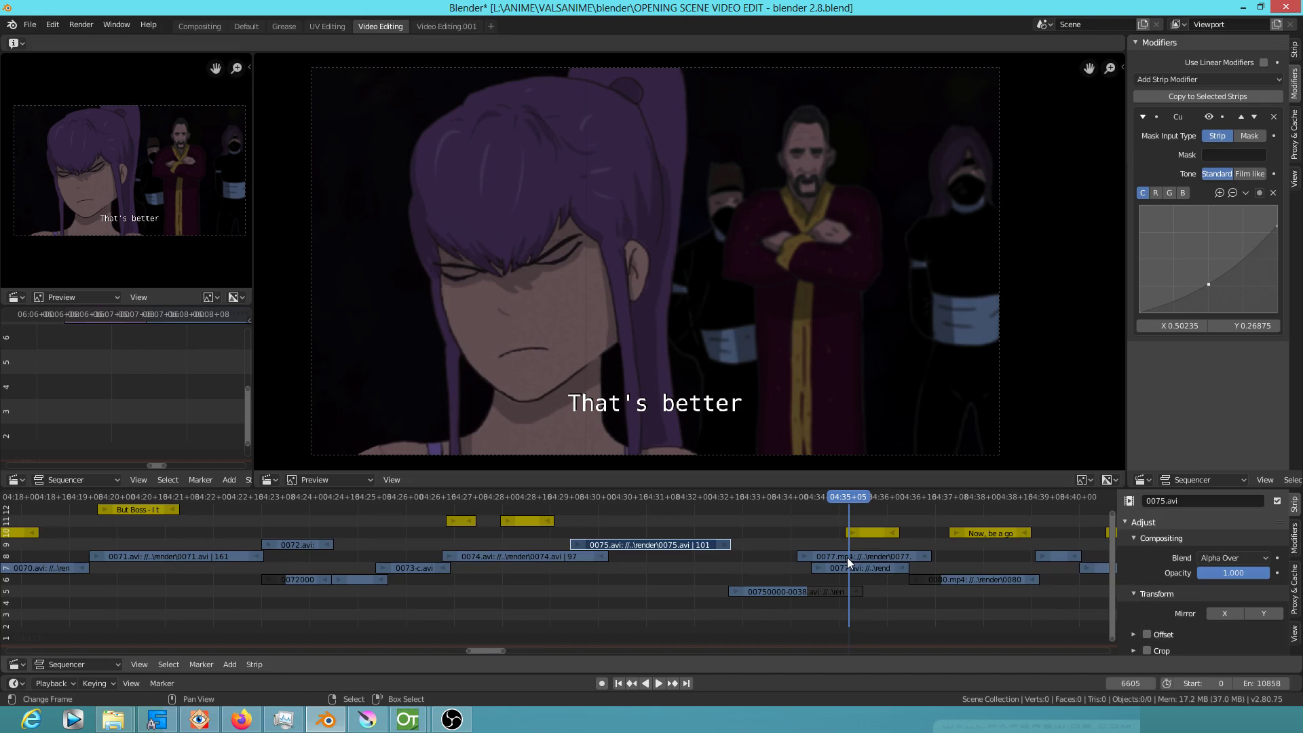
left_click(846, 556)
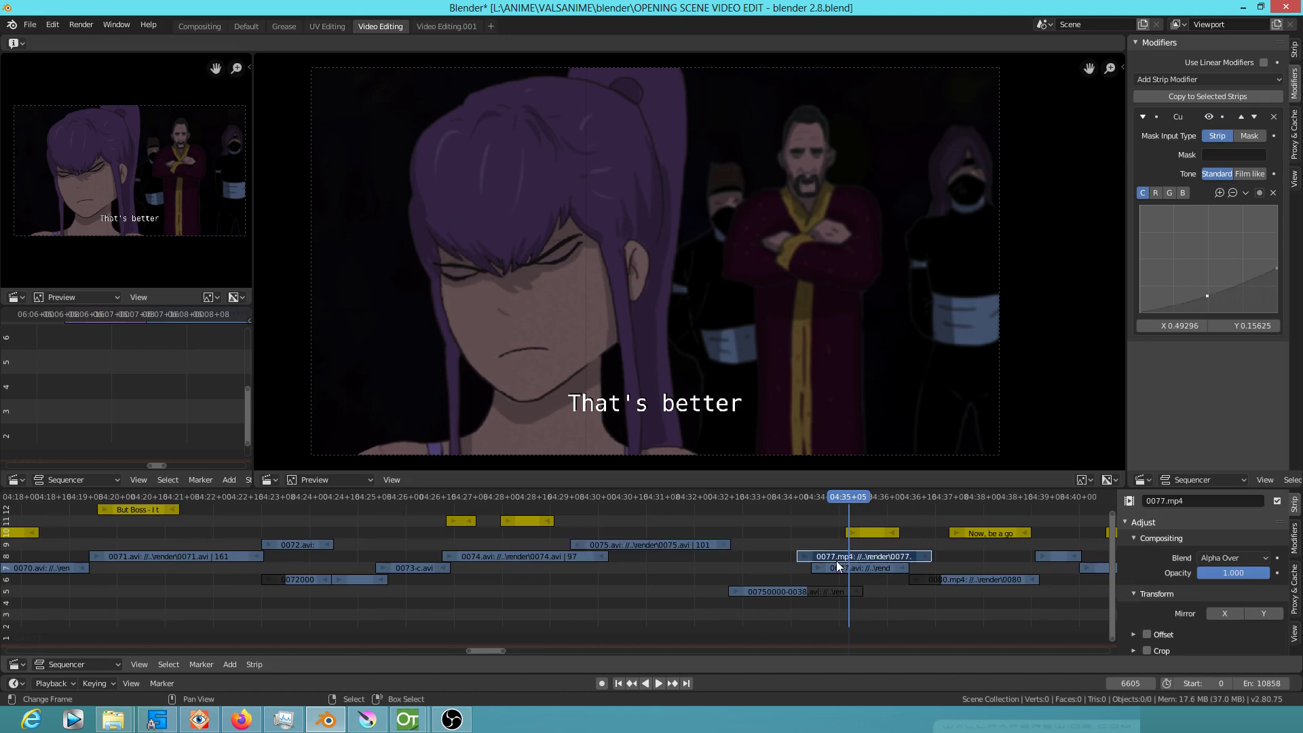
- Select the 0073-c.avi strip and scrub the playhead back to frame 6432
left_click_drag(790, 564, 836, 565)
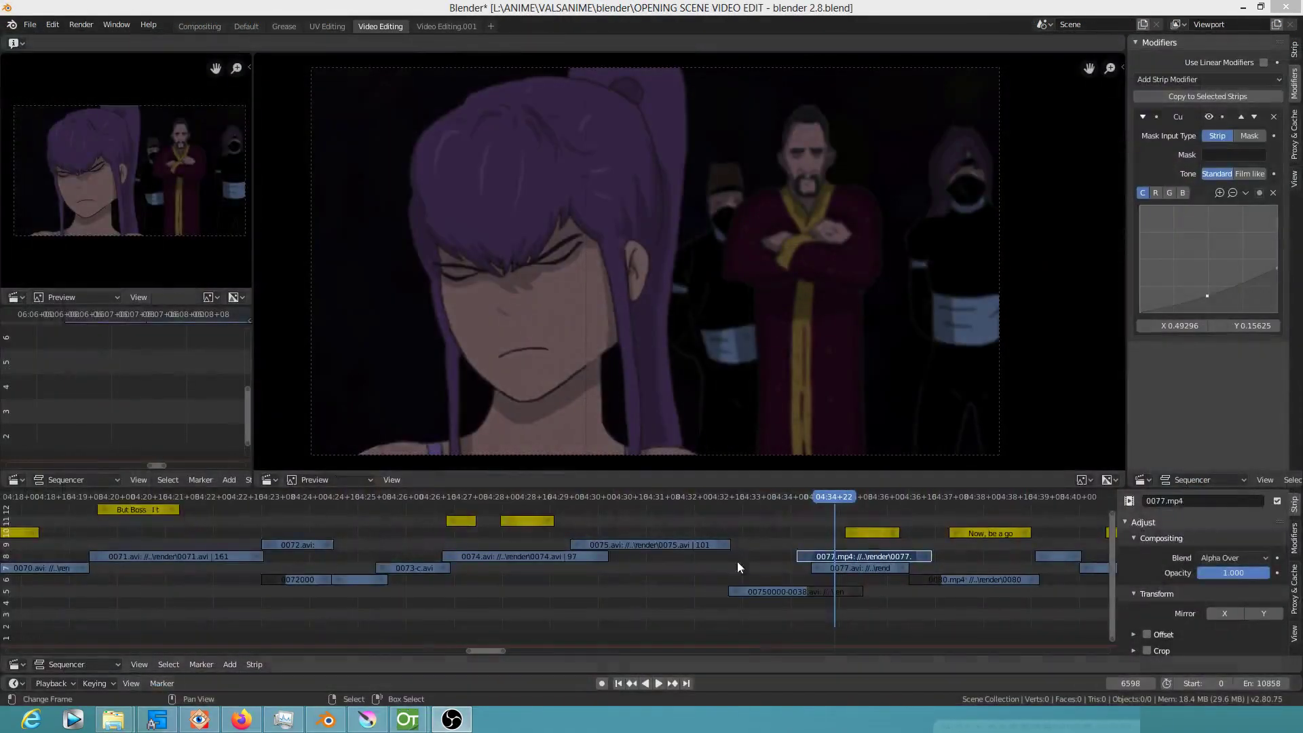
left_click_drag(625, 577, 694, 581)
left_click(481, 558)
left_click(446, 568)
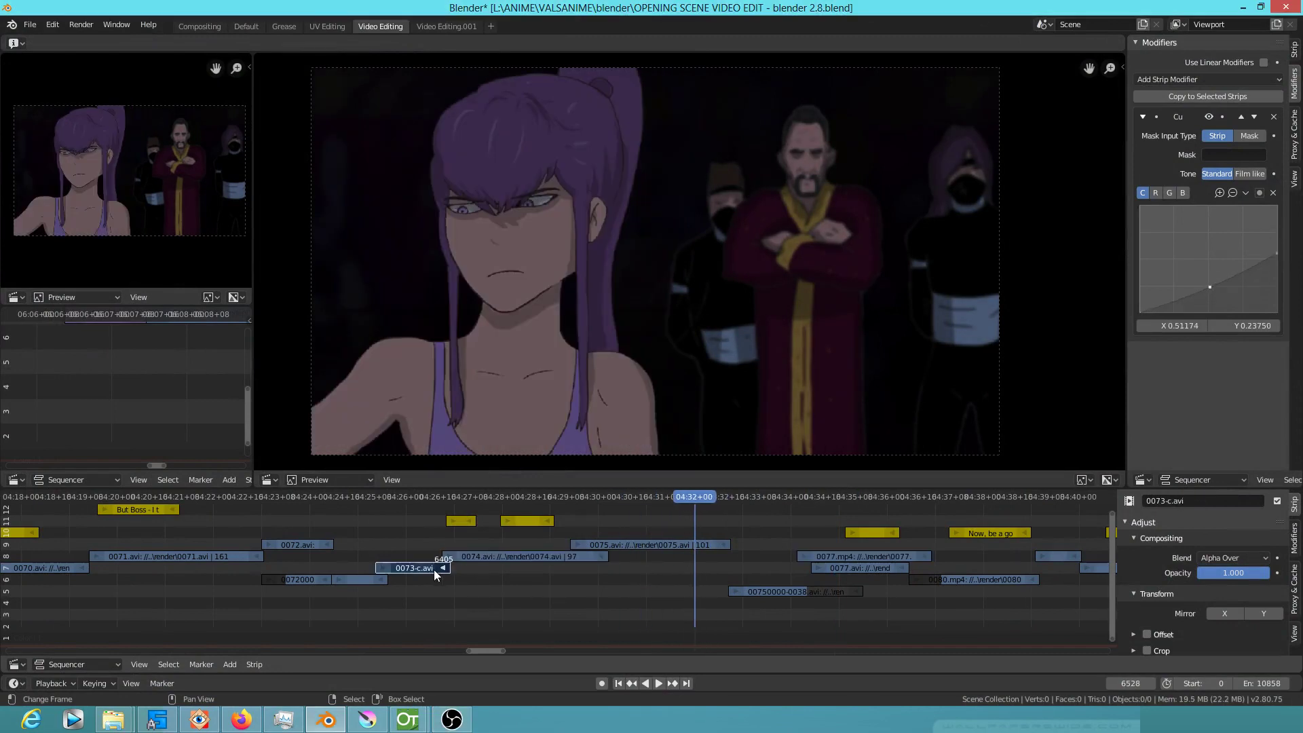
left_click_drag(414, 593, 502, 585)
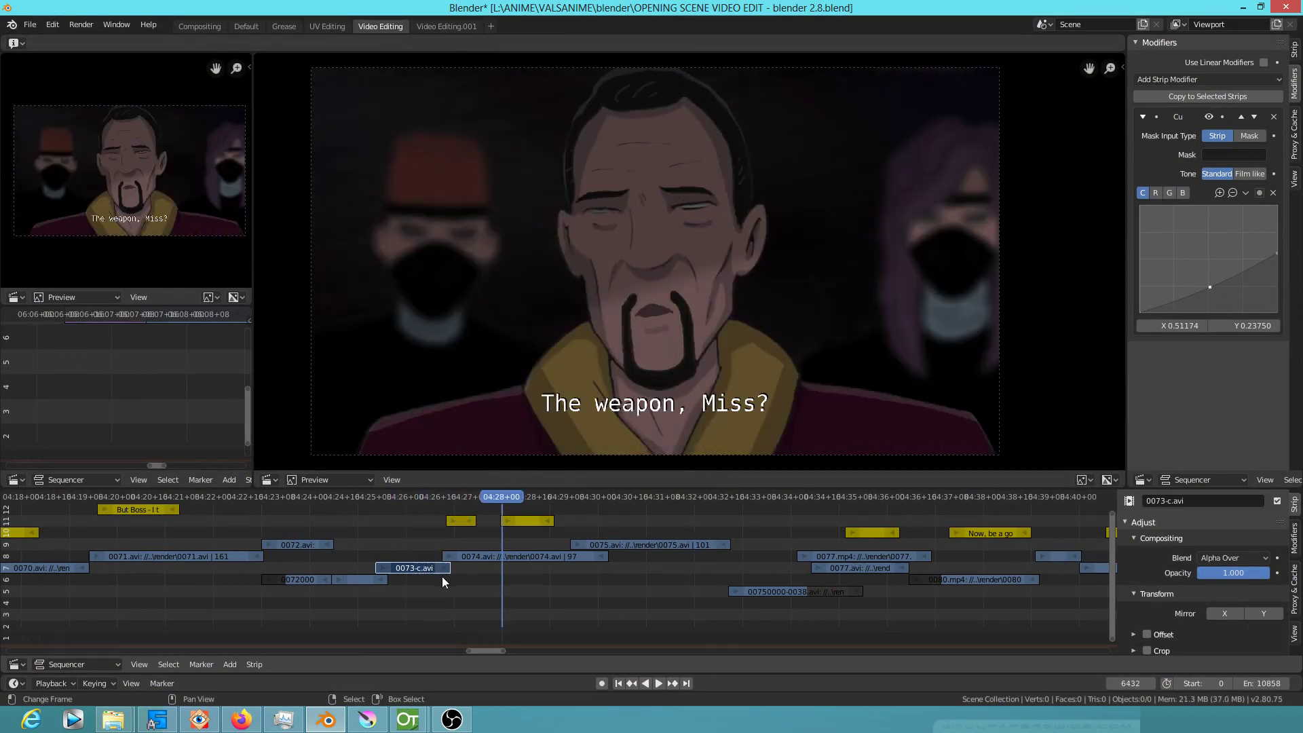
- Play the cut from the 0074.avi strip into 0075.avi, and review the 0077 shot from frame 6593
left_click_drag(613, 592, 511, 576)
key("space")
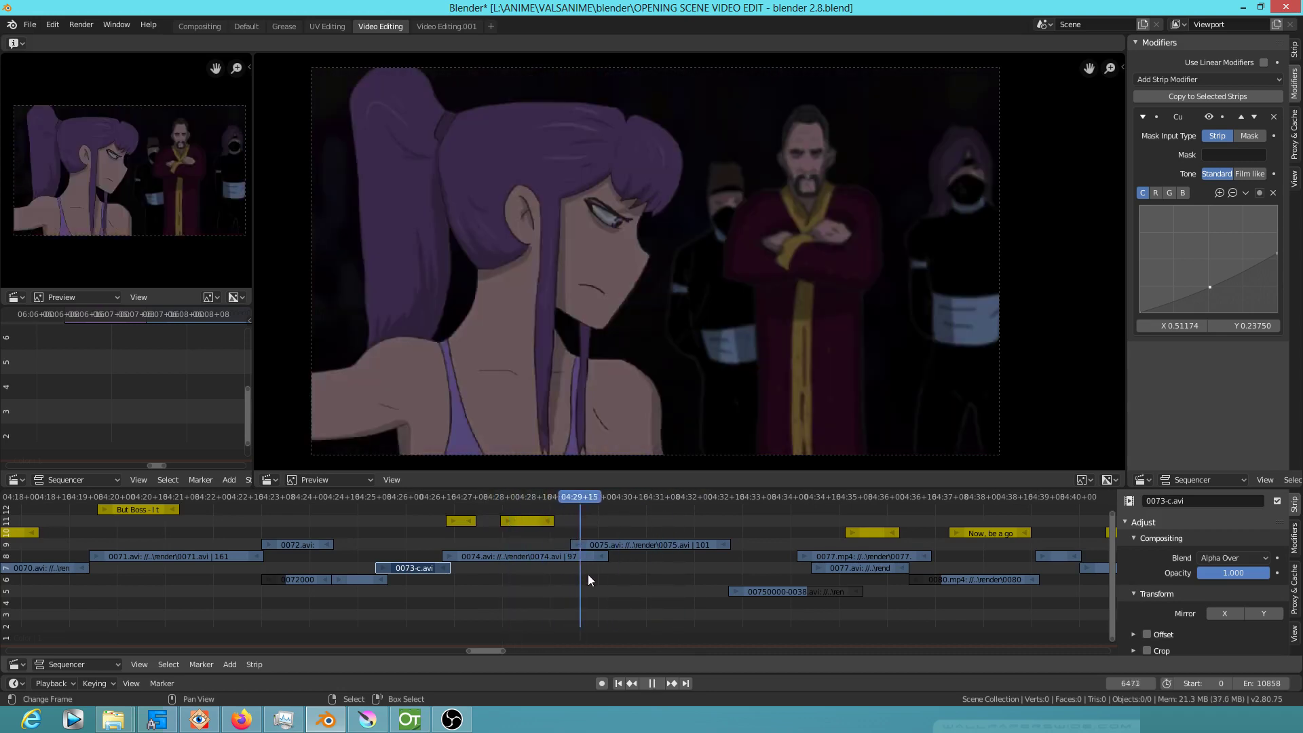
key("space")
key("space")
left_click_drag(645, 575, 825, 584)
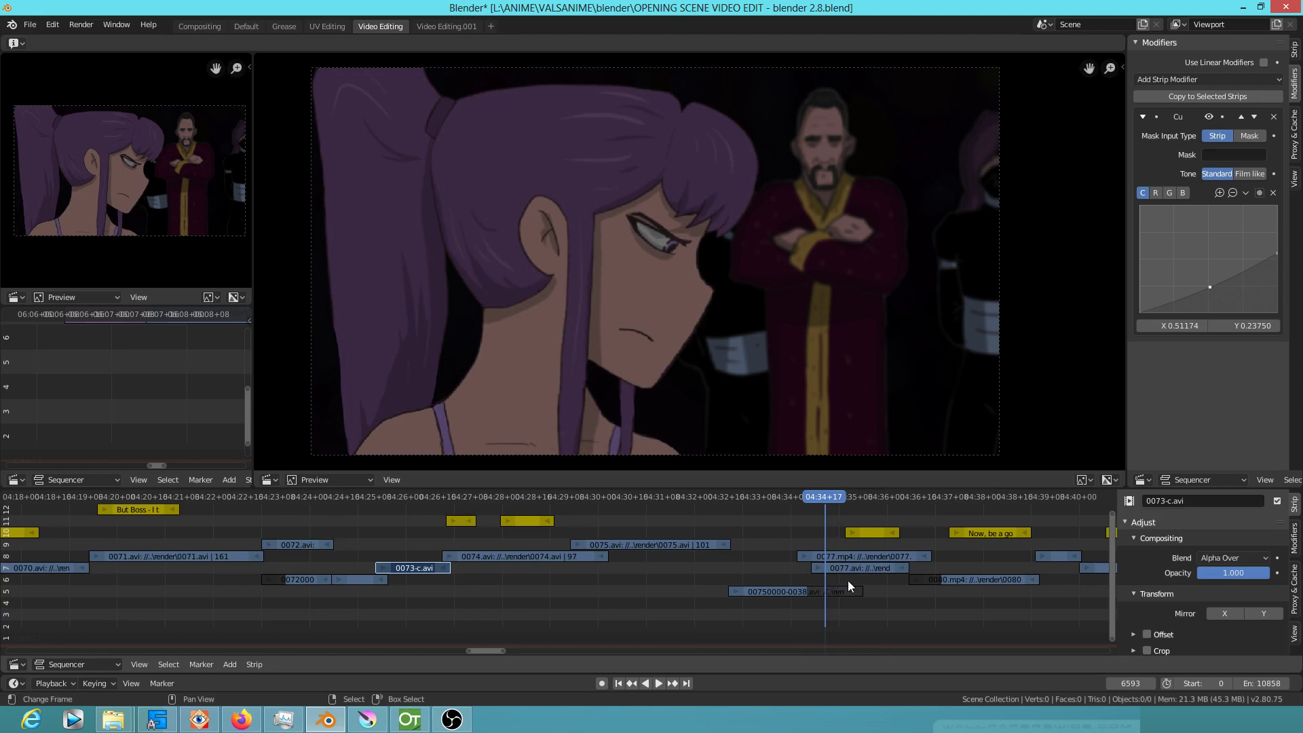
key("space")
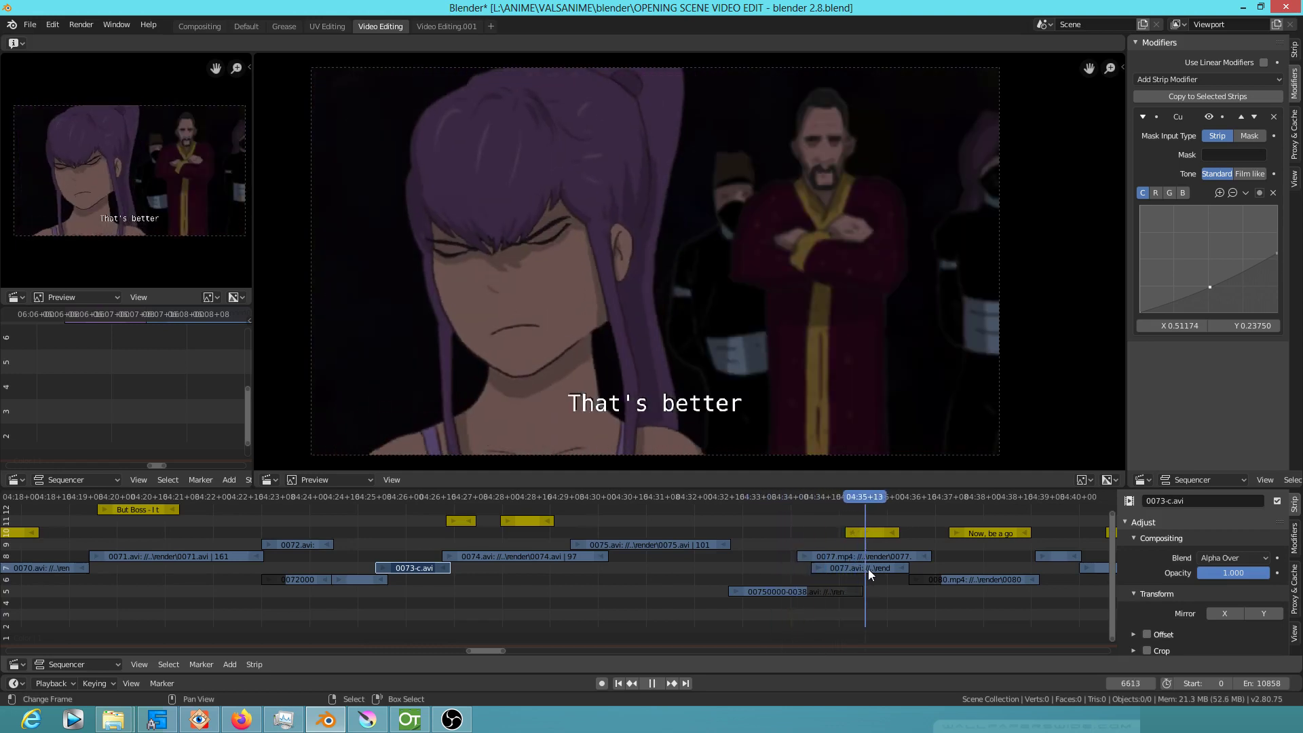
left_click_drag(880, 575, 828, 571)
key("space")
- Play the edit from the 0074.avi strip through the 0077 shot, stopping at frame 6680 in 0080.mp4
left_click(650, 576)
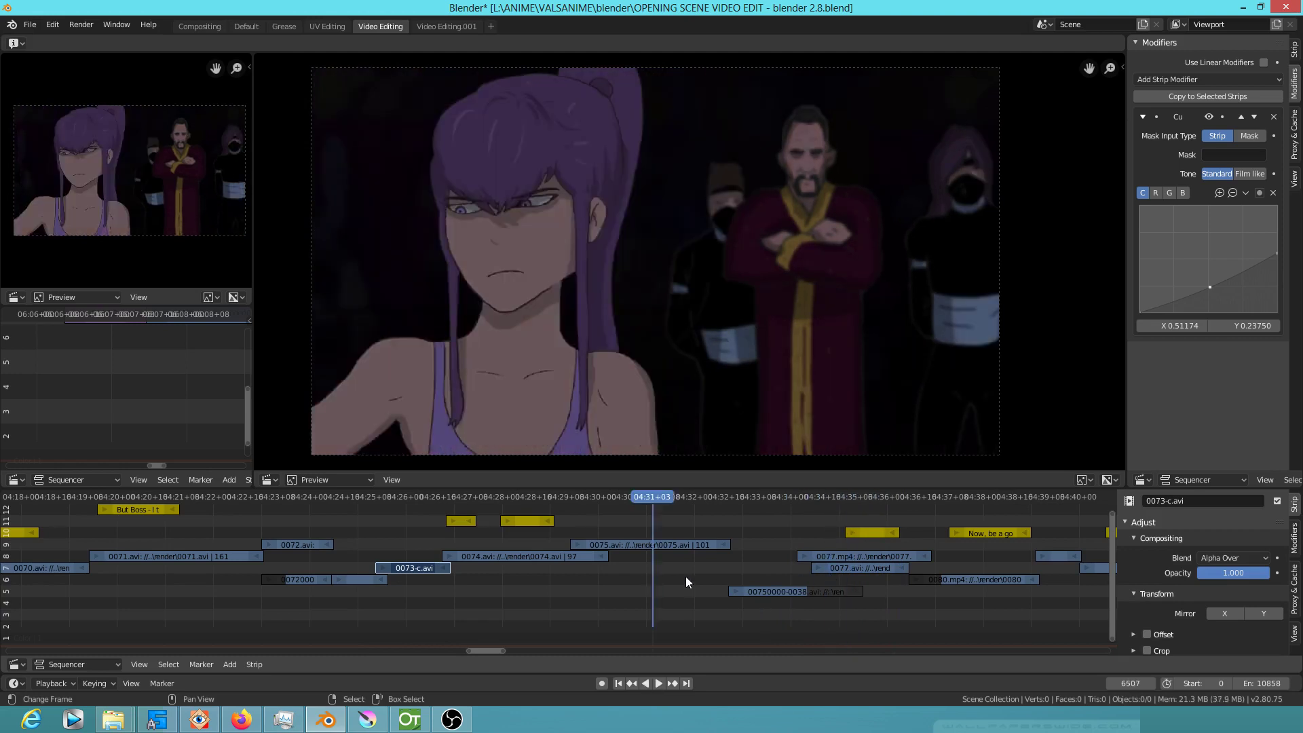
scroll(686, 576, "down", 2)
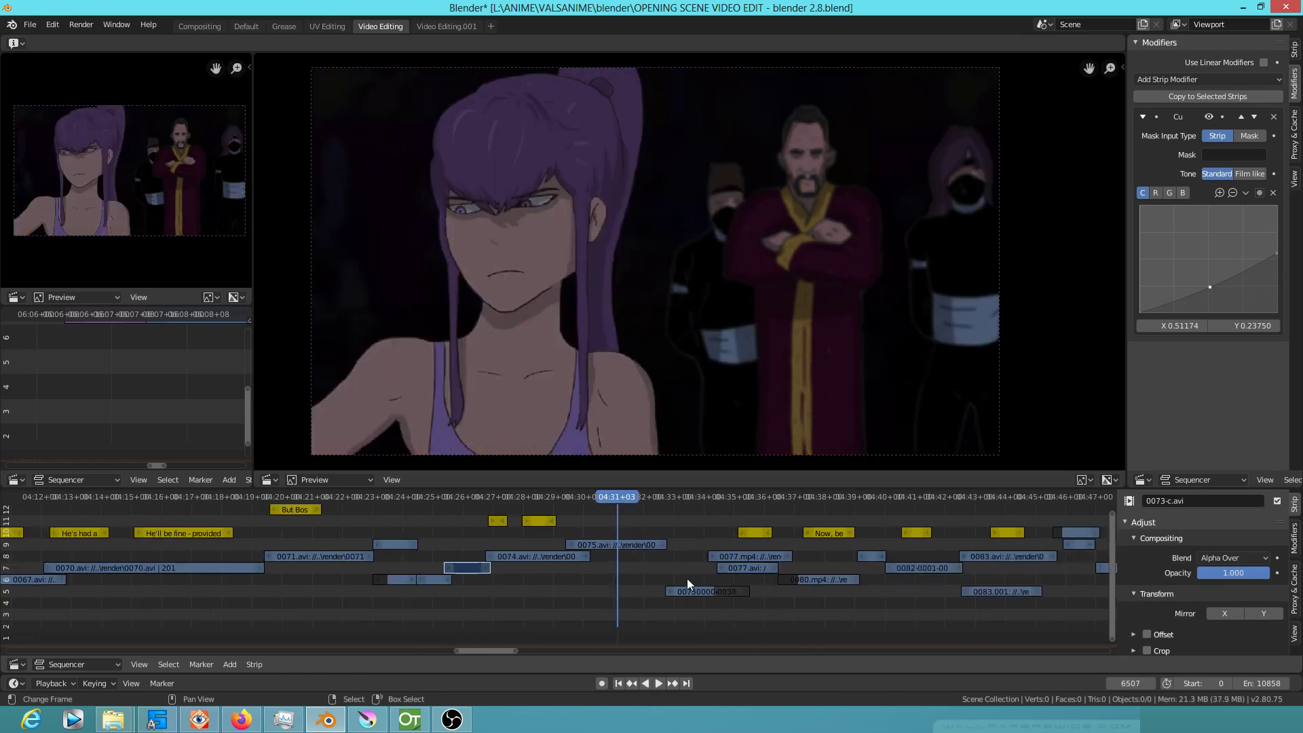
left_click(546, 592)
key("space")
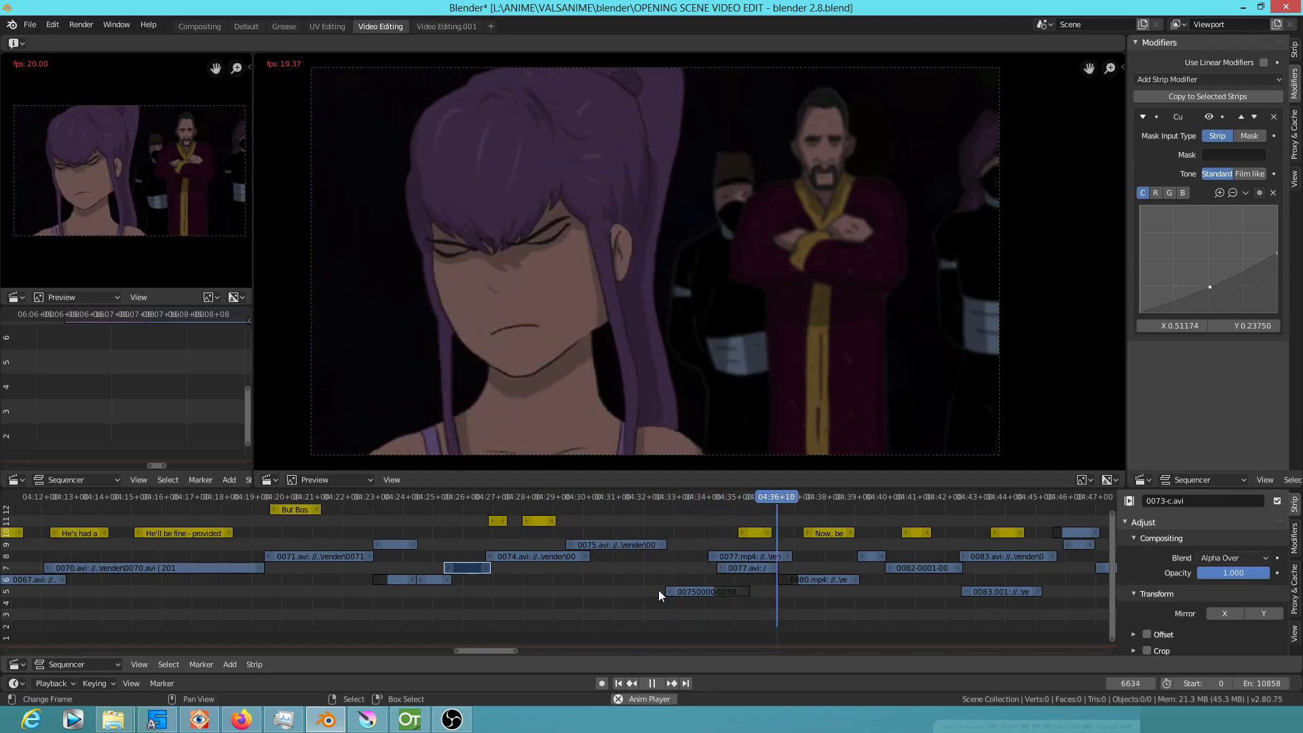
key("space")
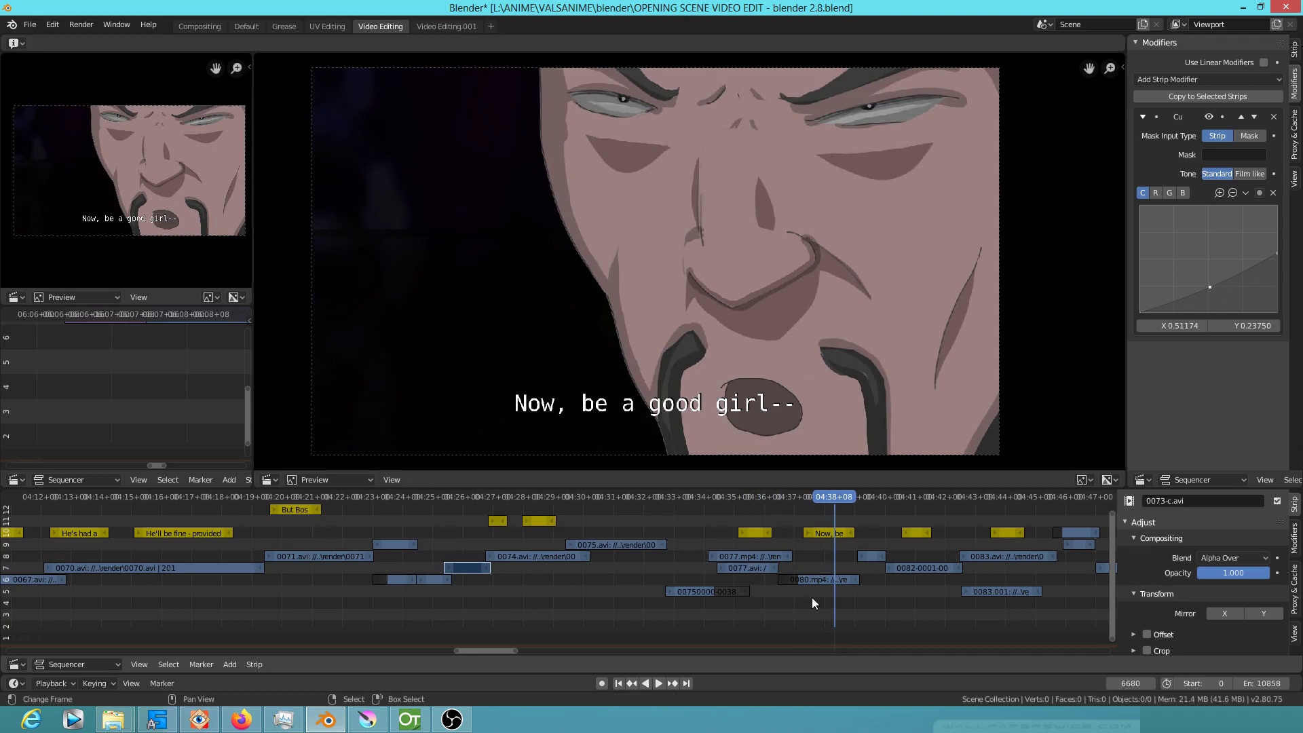
- Replay the stretch from before the 0077.mp4 strip, and scrub the end of 0080.mp4 up to frame 6712
left_click(692, 569)
key("space")
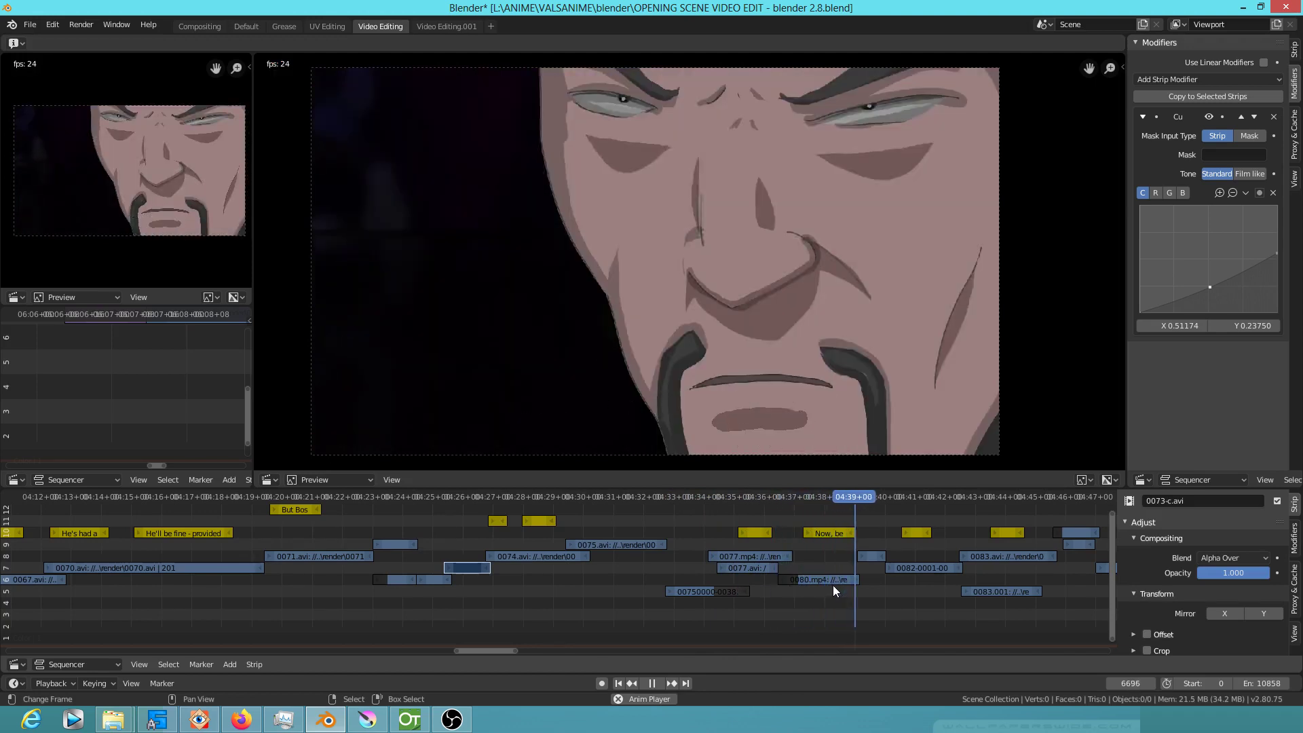
left_click(841, 559)
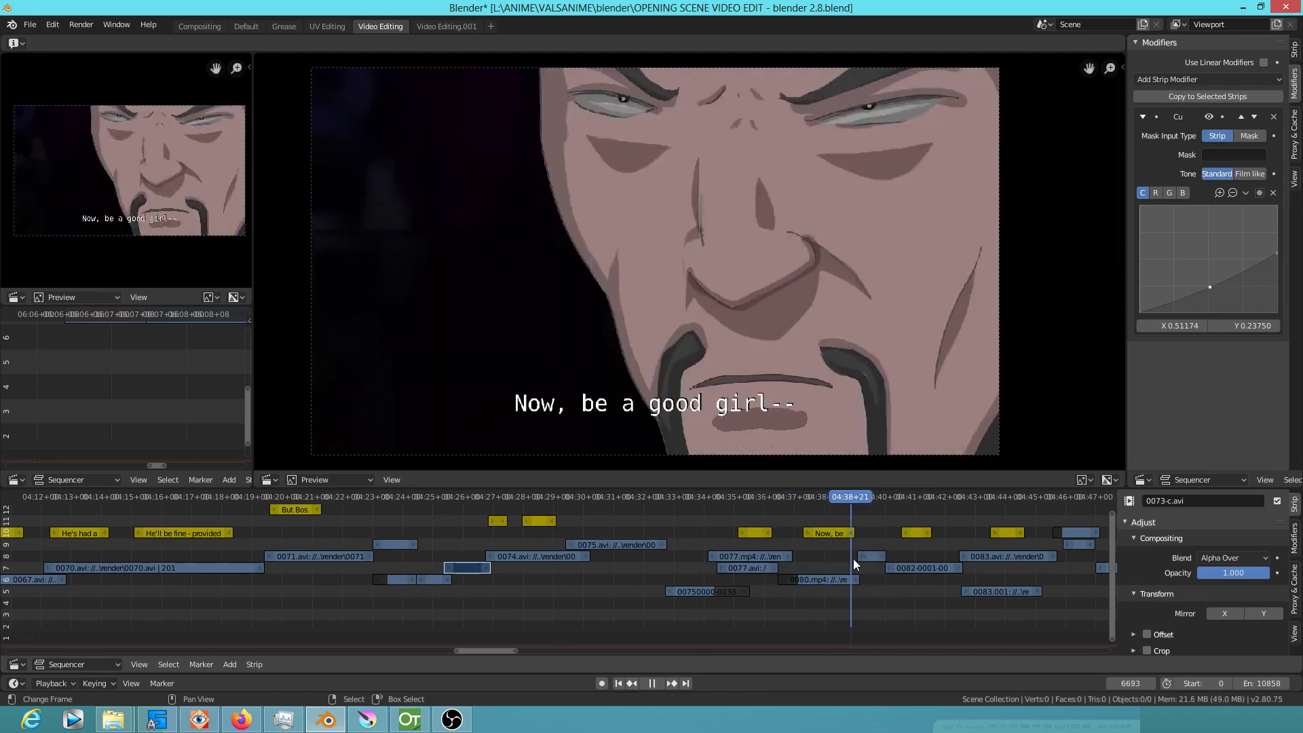
left_click(830, 564)
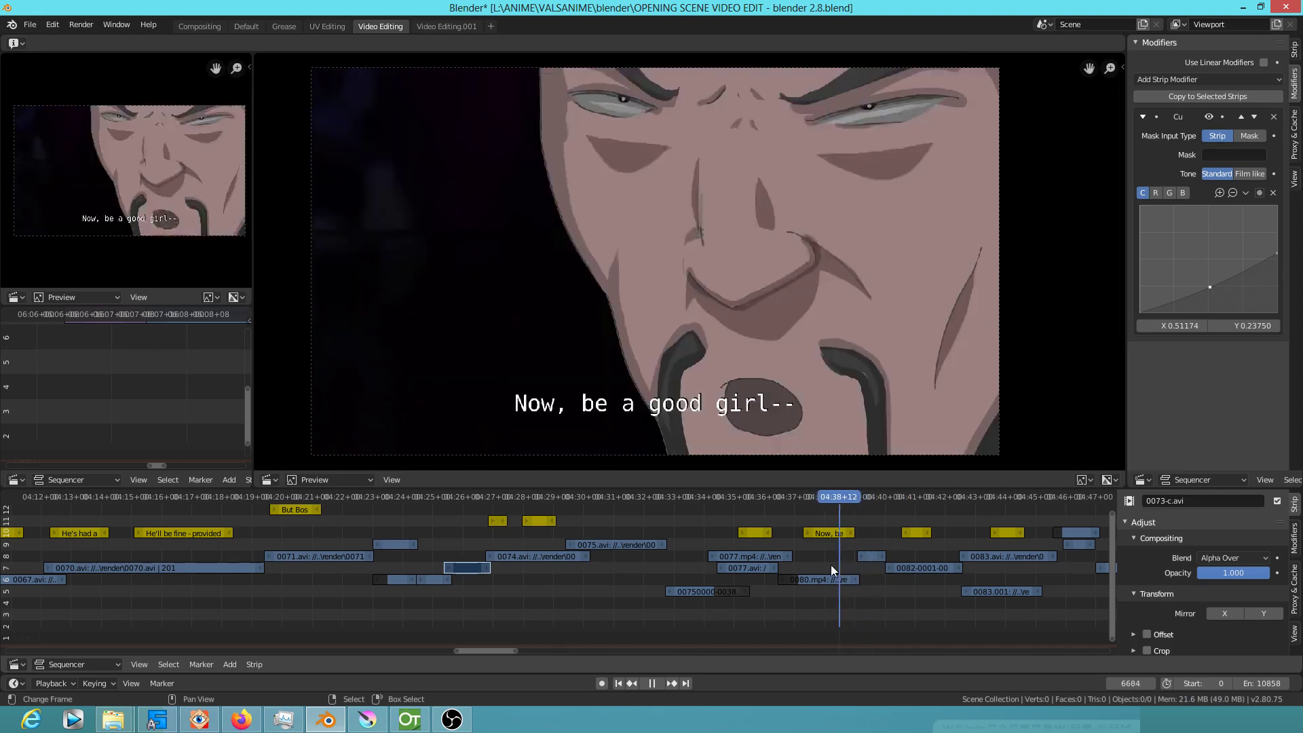
left_click(861, 566)
mouse_move(868, 568)
left_mouse_down()
mouse_move(901, 575)
mouse_move(851, 578)
mouse_move(866, 577)
left_mouse_up()
key("space")
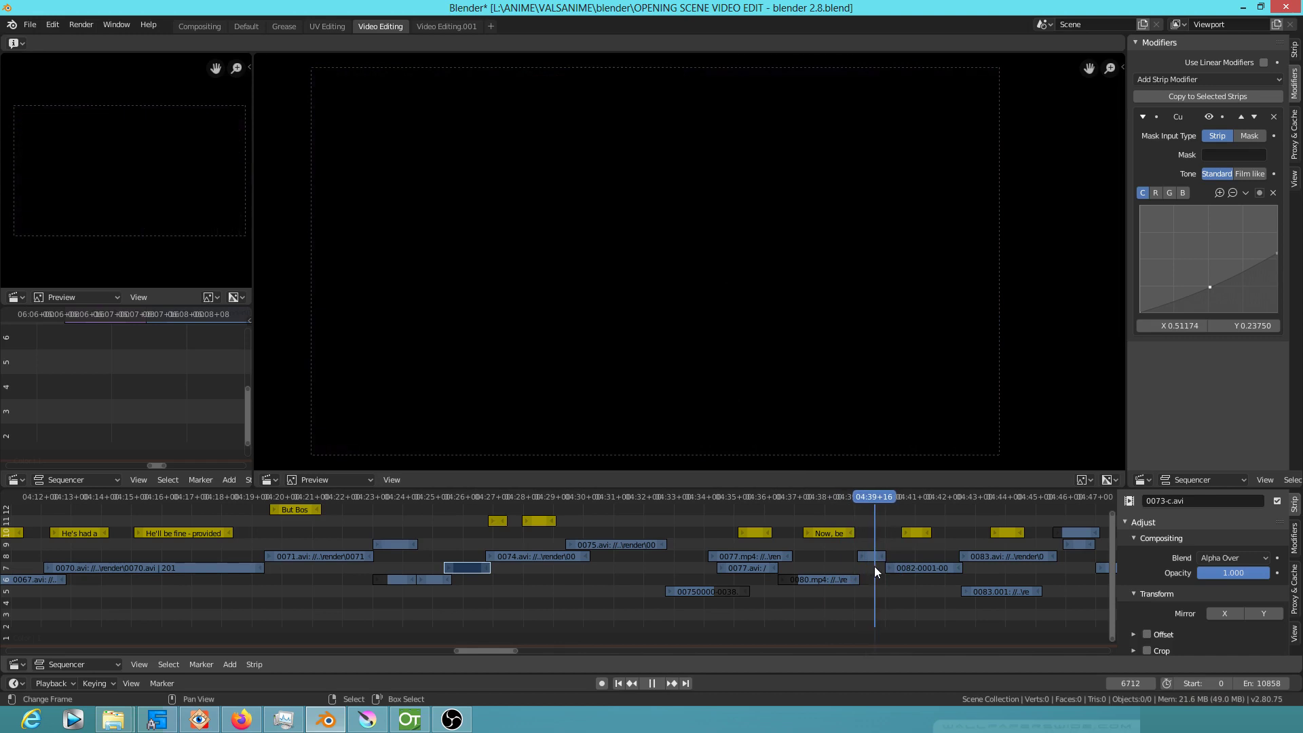
- Examine the short 0077.001 strip following 0080.mp4 by scrubbing and briefly playing frames 6706 to 6709
scroll(871, 572, "up", 2)
scroll(869, 574, "up", 2)
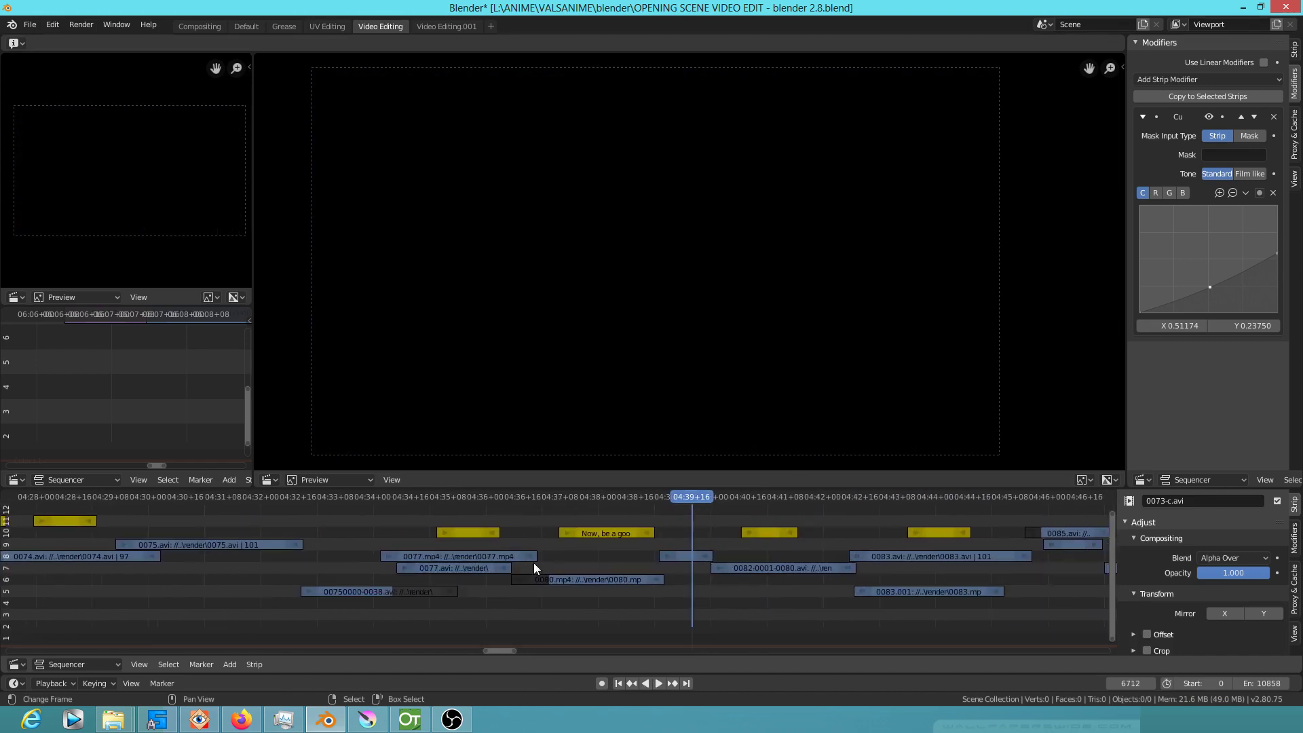
scroll(657, 577, "up", 2)
left_click_drag(766, 567, 749, 577)
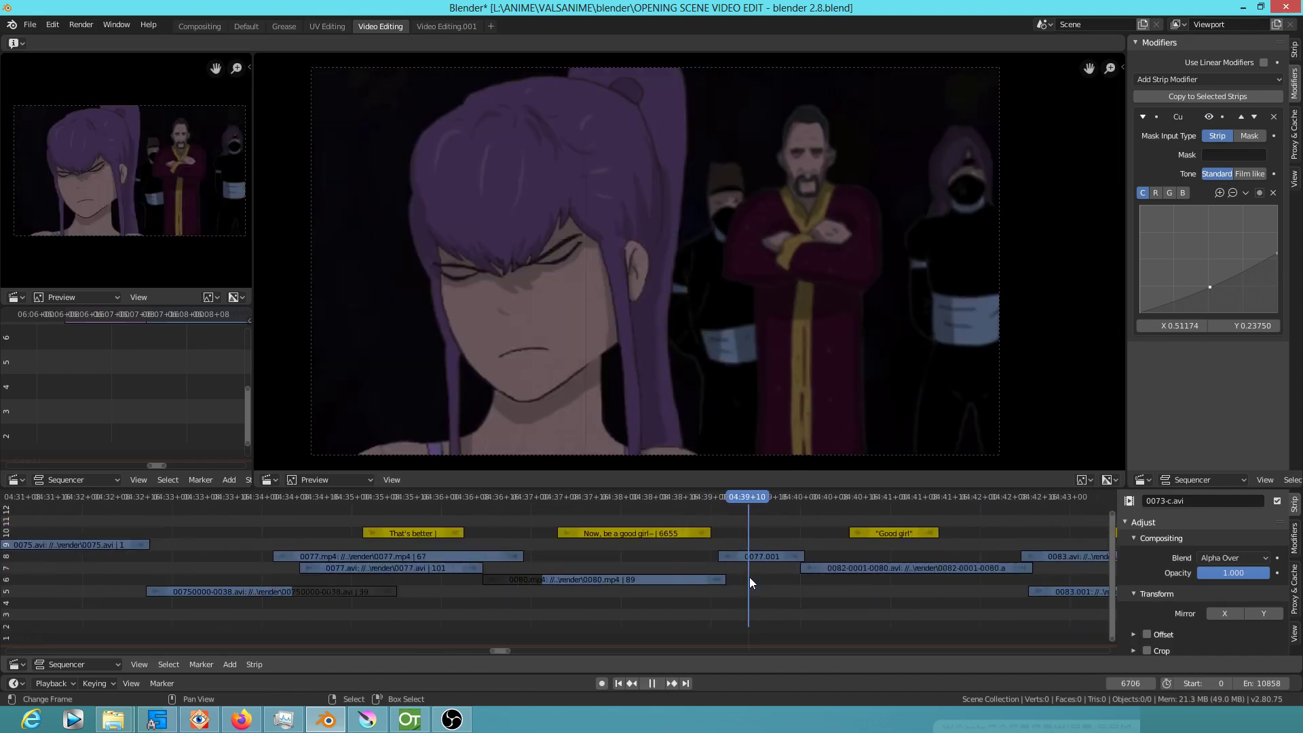
scroll(760, 576, "up", 3)
scroll(841, 581, "up", 4)
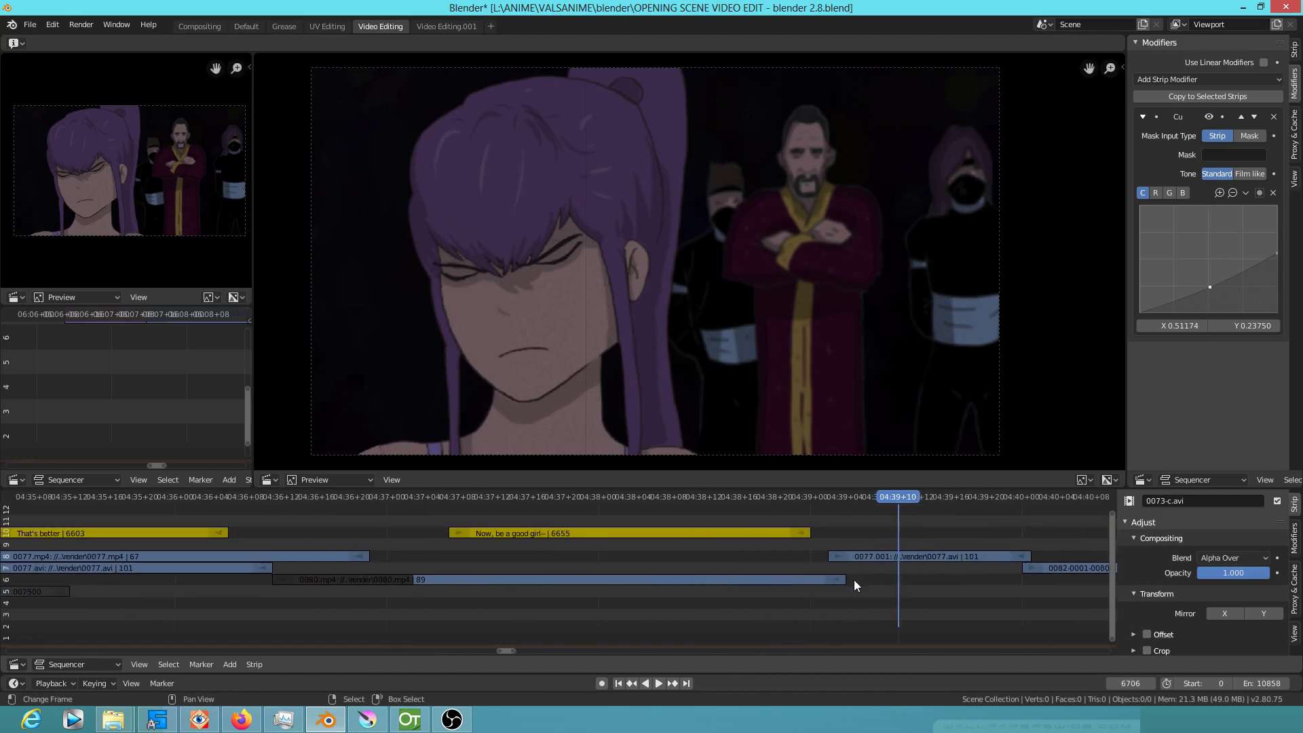
key("space")
key("space")
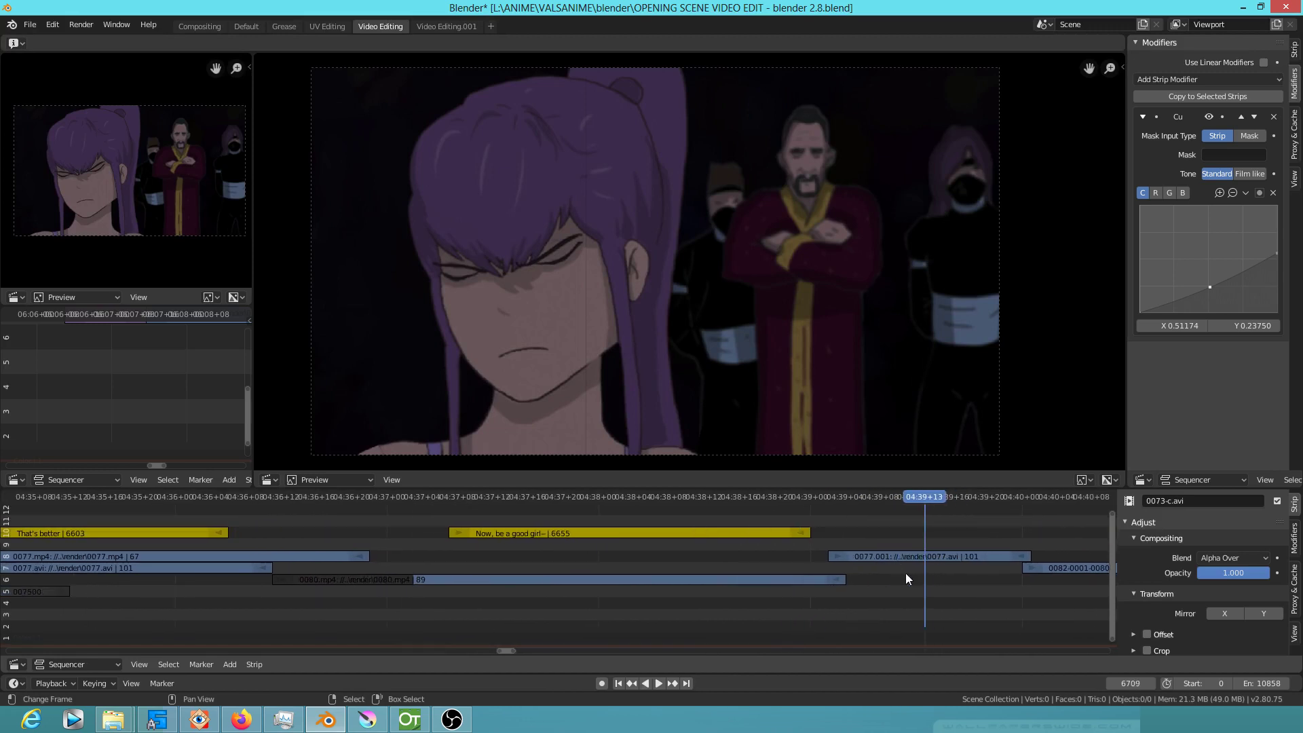
- Compare frame 6633 of the 0077.mp4 shot with frame 6709 of the 0077.001 strip
scroll(902, 575, "down", 2)
scroll(835, 573, "down", 2)
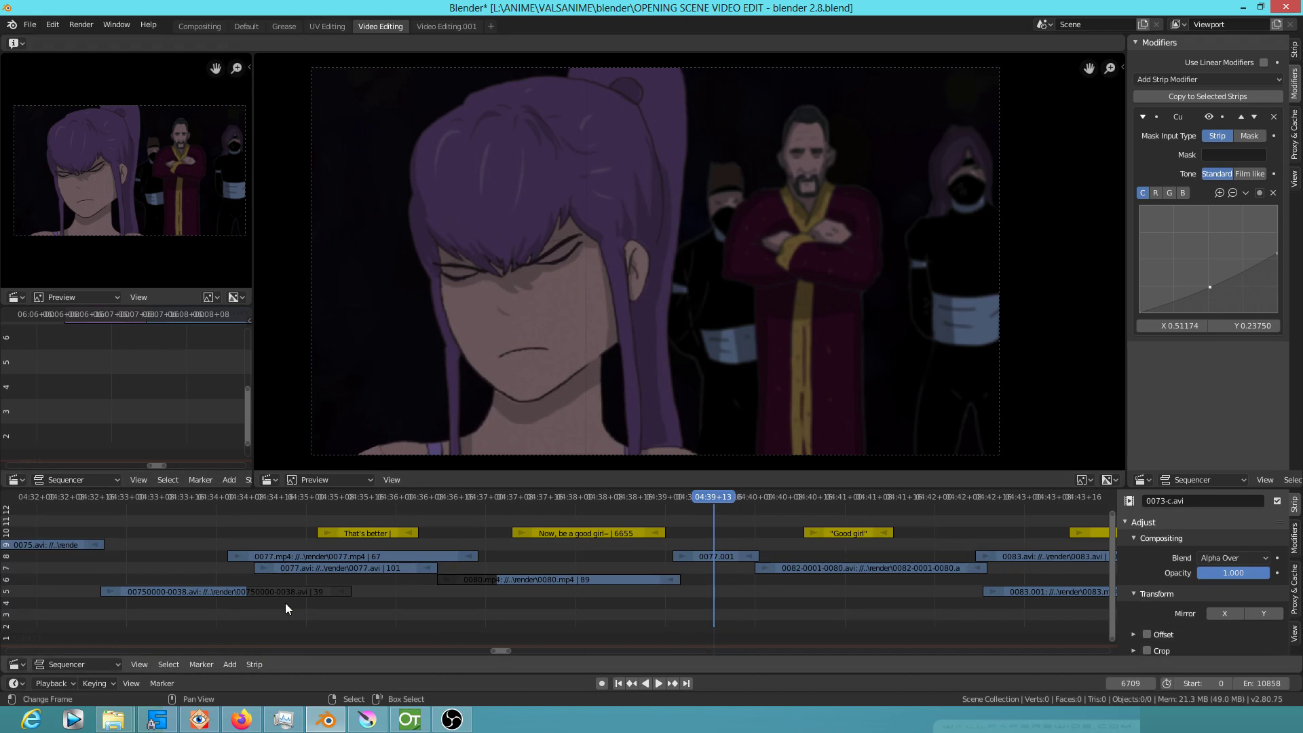
left_click(430, 534)
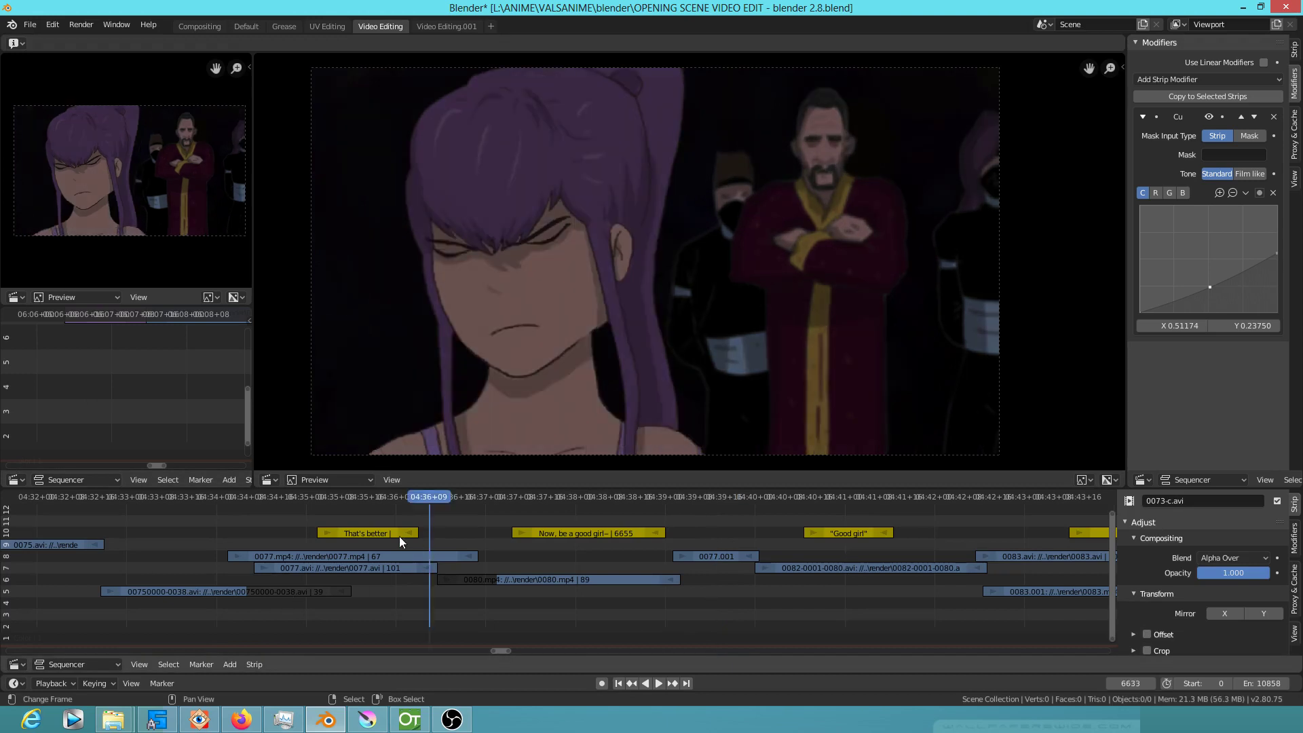
left_click(713, 535)
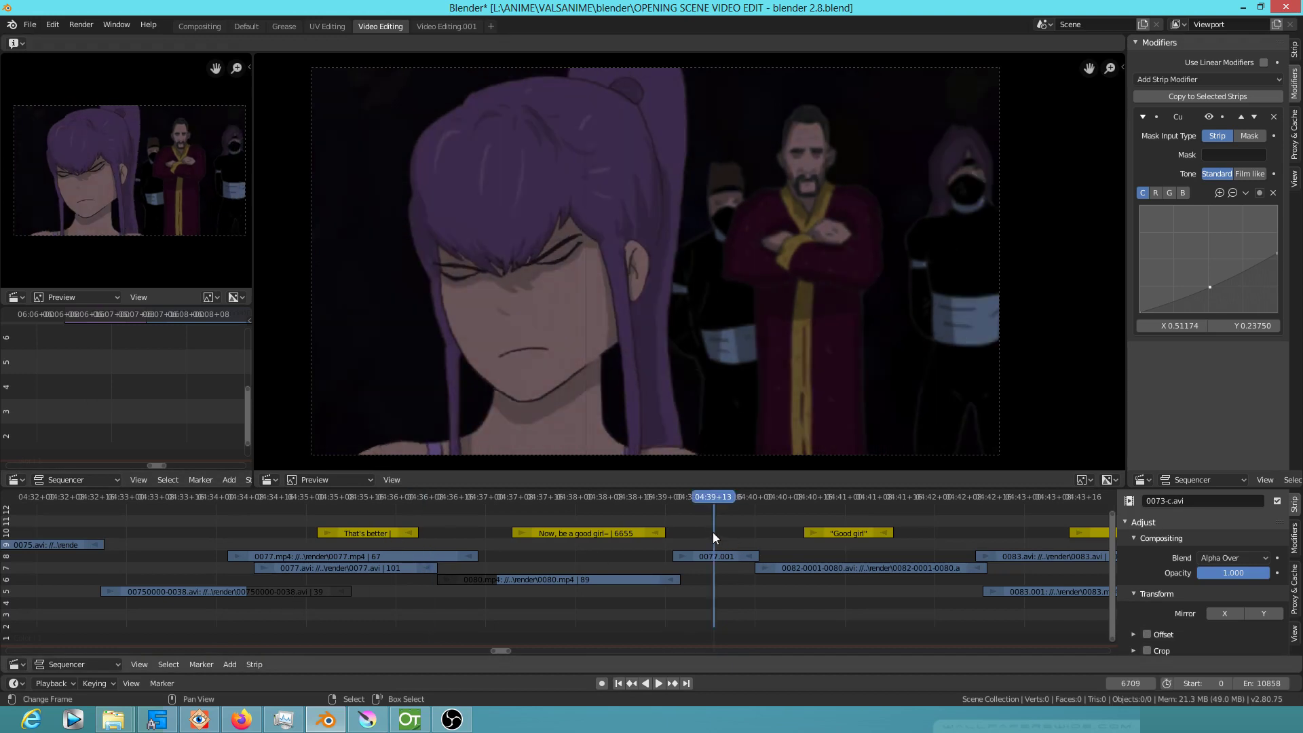